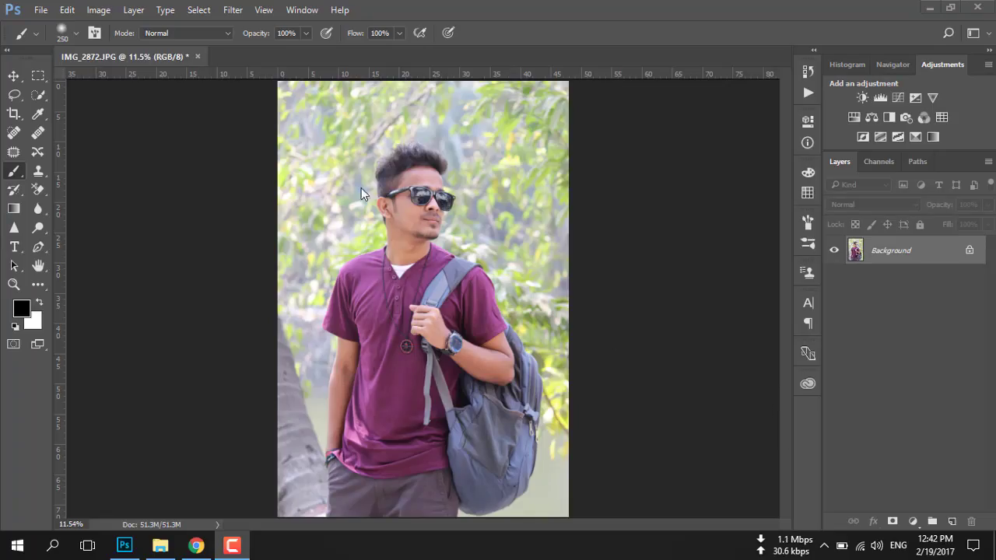
# Add a Levels adjustment with input values 29, 1.25 and 244
pyautogui.click(879, 98)
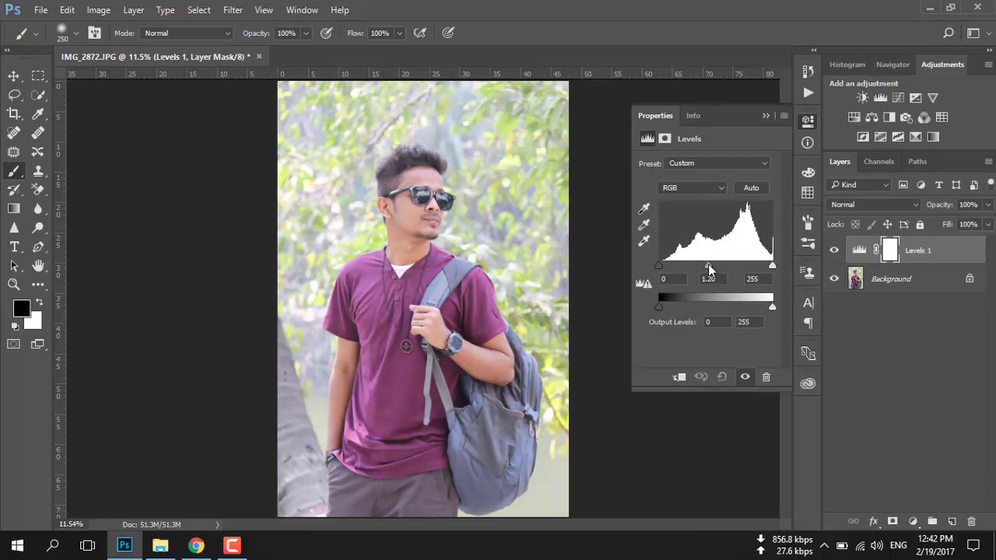
pyautogui.moveTo(659, 266); pyautogui.dragTo(714, 266)
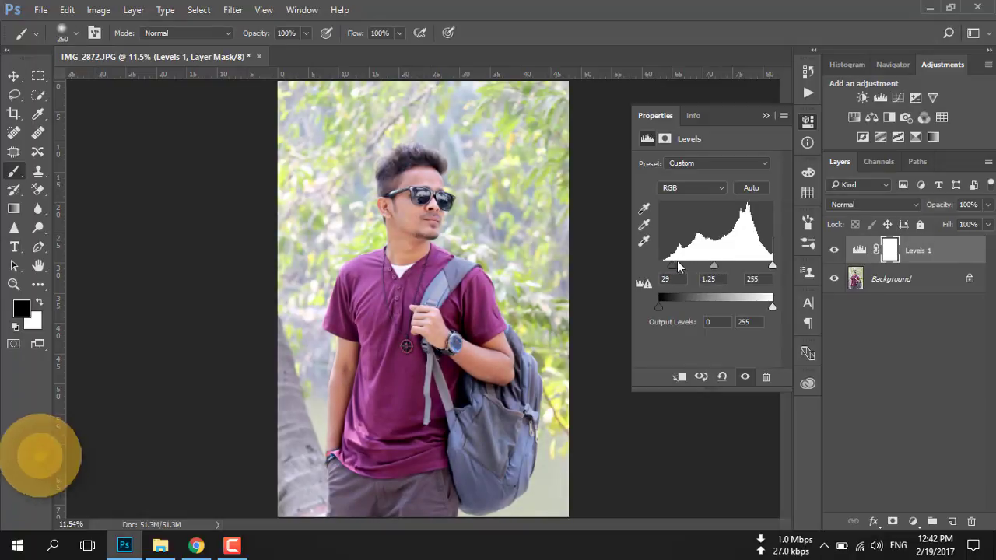
pyautogui.moveTo(771, 265); pyautogui.dragTo(768, 266)
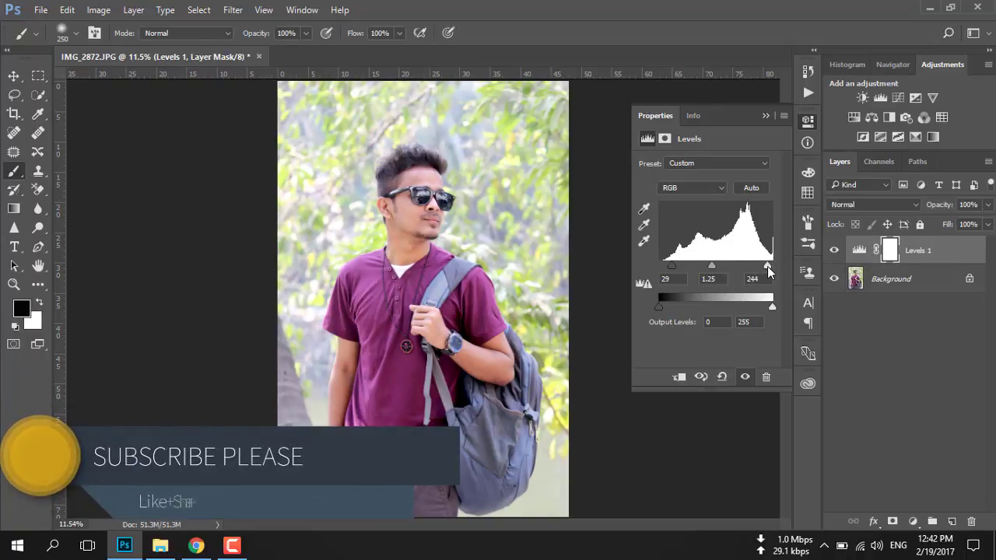
pyautogui.click(766, 114)
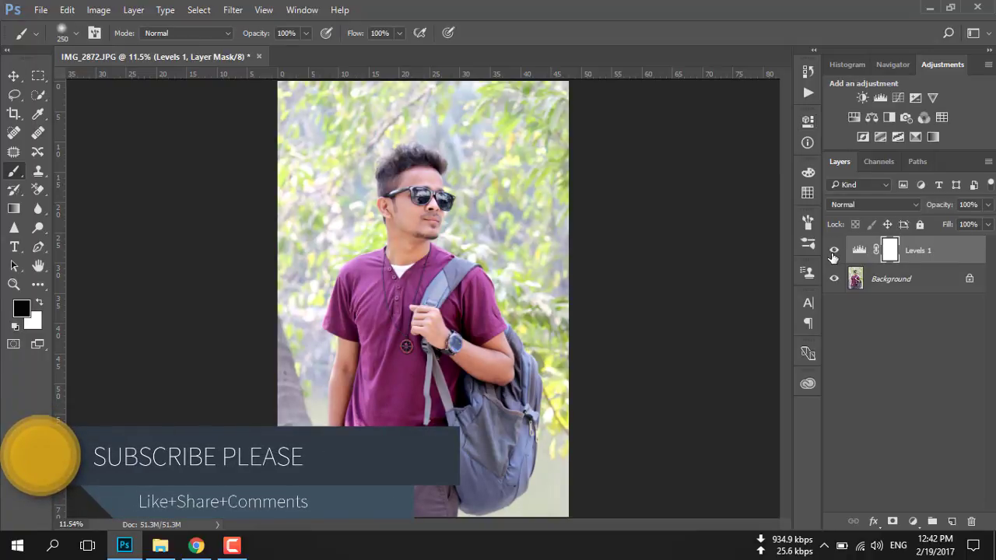
# Toggle Levels 1 off and on to compare, then bring up its layer menu
pyautogui.click(834, 250)
pyautogui.click(834, 250)
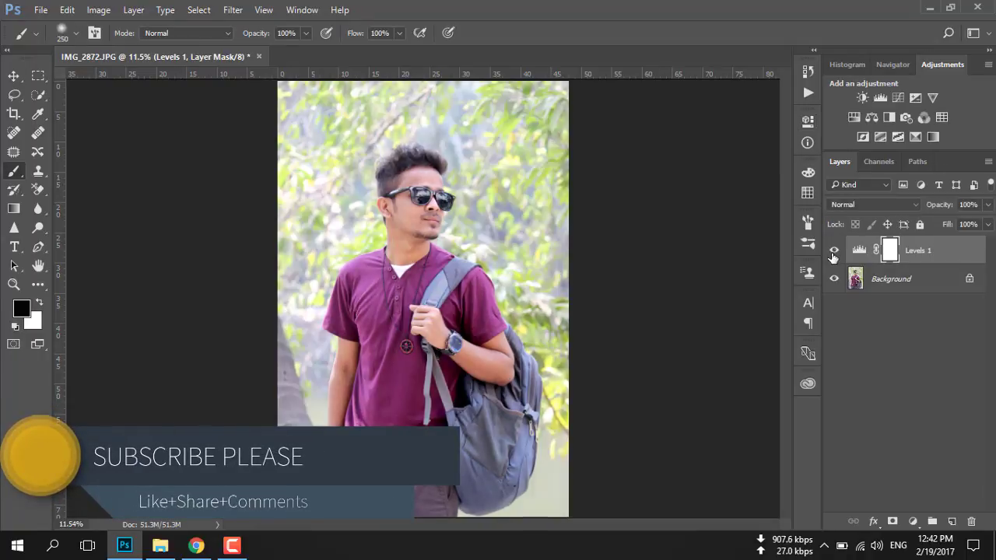
pyautogui.rightClick(926, 259)
# Merge Levels into the Background, duplicate it as Background copy, and select the Pen tool
pyautogui.click(802, 498)
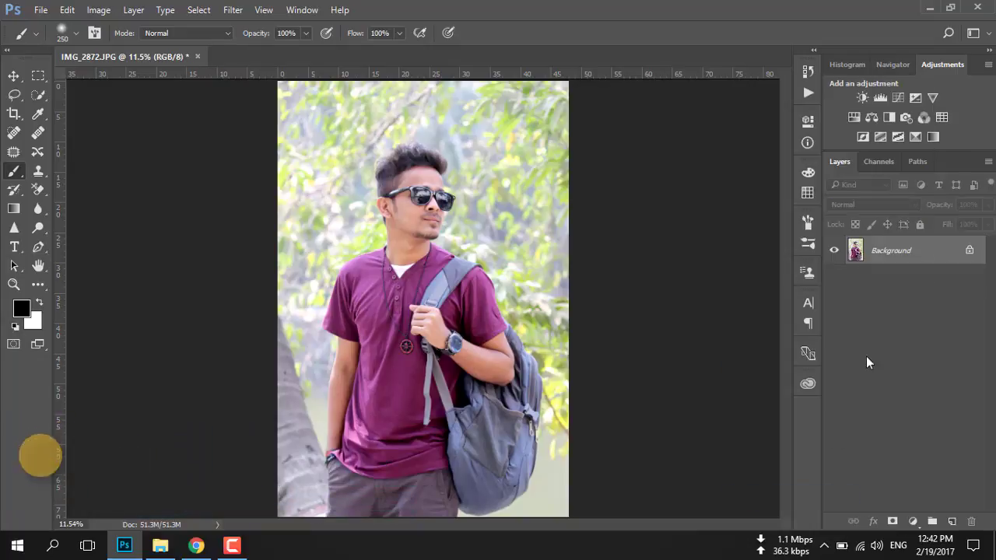
pyautogui.moveTo(907, 252); pyautogui.dragTo(951, 521)
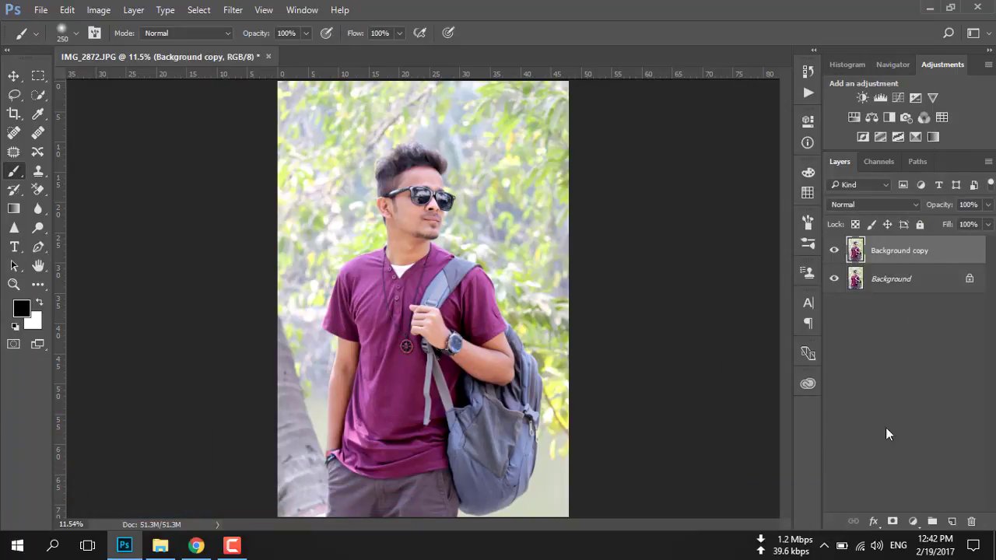
pyautogui.click(38, 247)
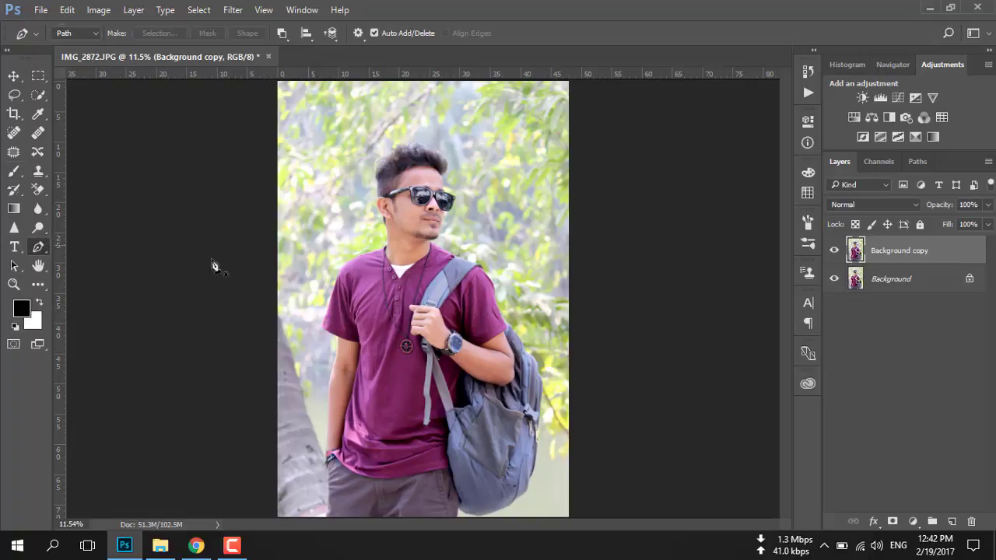
# Zoom and pan the view to the bottom of the man's trousers
pyautogui.scroll(1, 377, 306)
pyautogui.scroll(1, 379, 312)
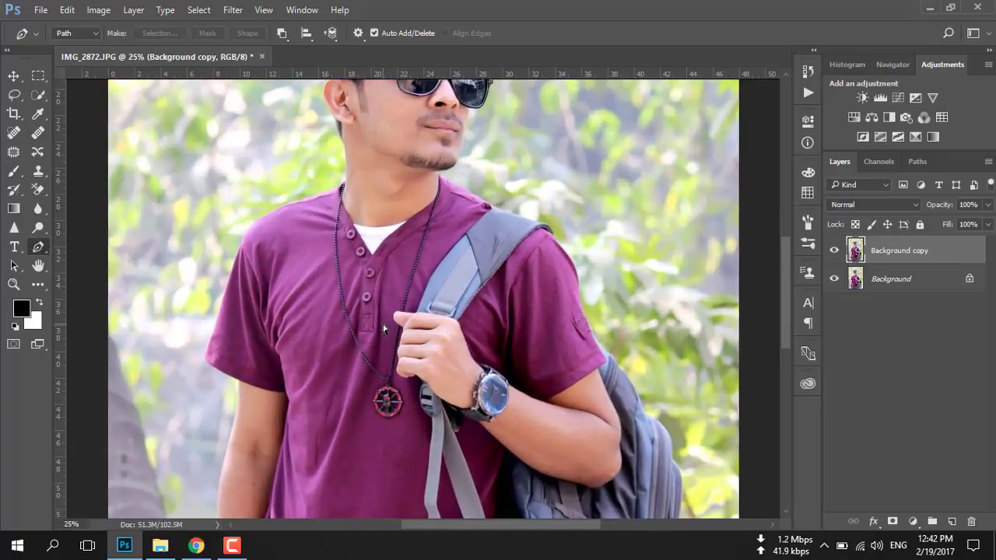
pyautogui.scroll(-2, 385, 330)
pyautogui.scroll(1, 385, 329)
pyautogui.scroll(1, 385, 330)
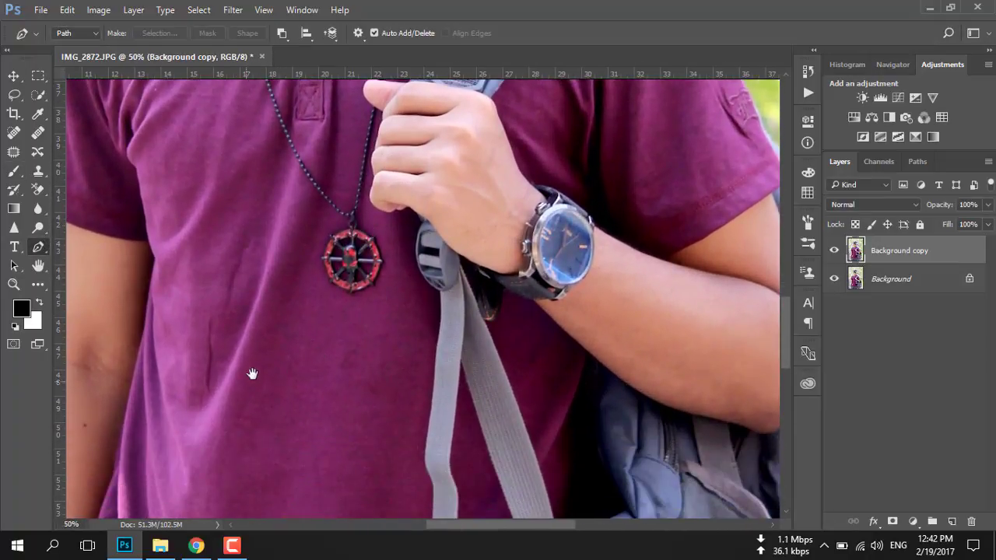
pyautogui.moveTo(252, 373); pyautogui.dragTo(390, 175)
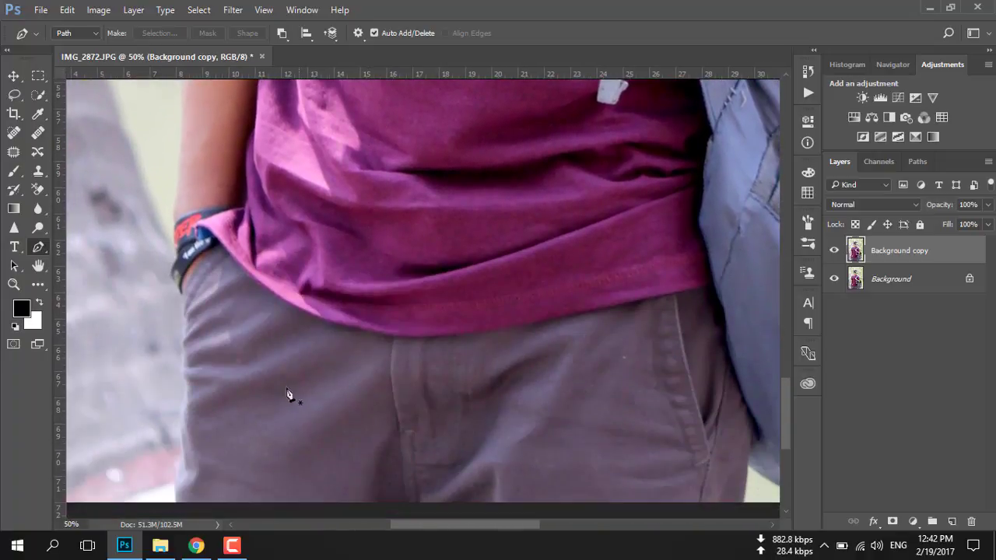
pyautogui.moveTo(288, 395); pyautogui.dragTo(255, 325)
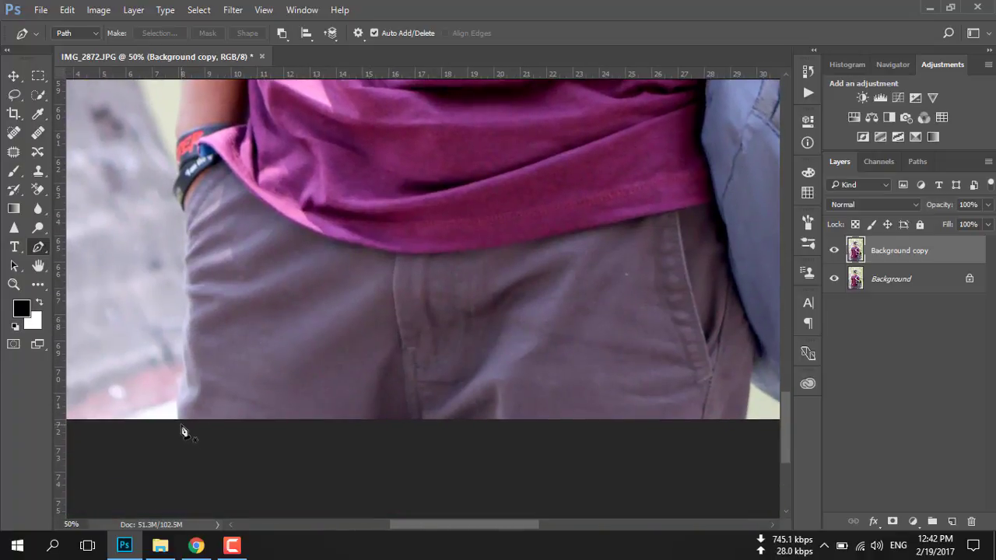
pyautogui.scroll(1, 183, 432)
pyautogui.moveTo(171, 407); pyautogui.dragTo(246, 298)
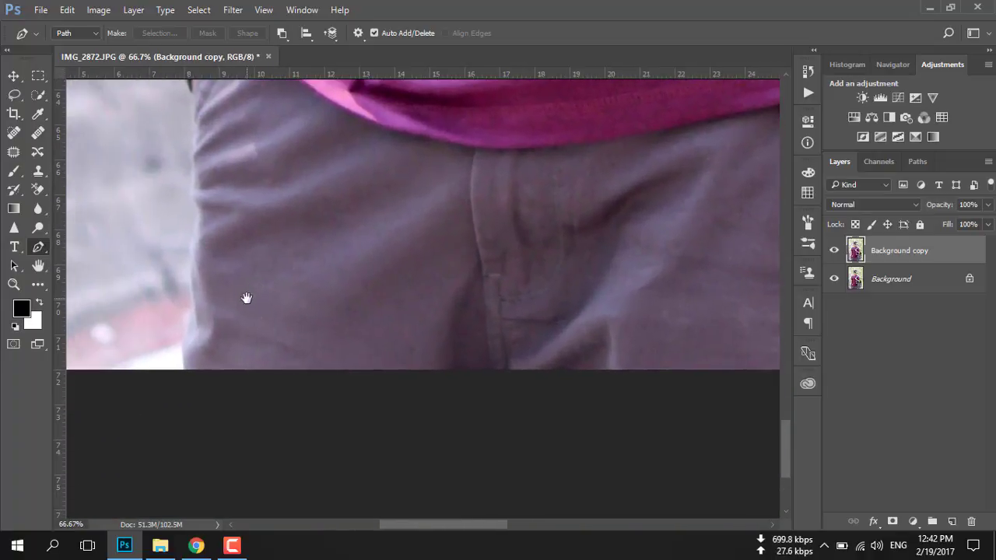
# Start the path at the trouser hem and trace up to the wristband
pyautogui.click(185, 372)
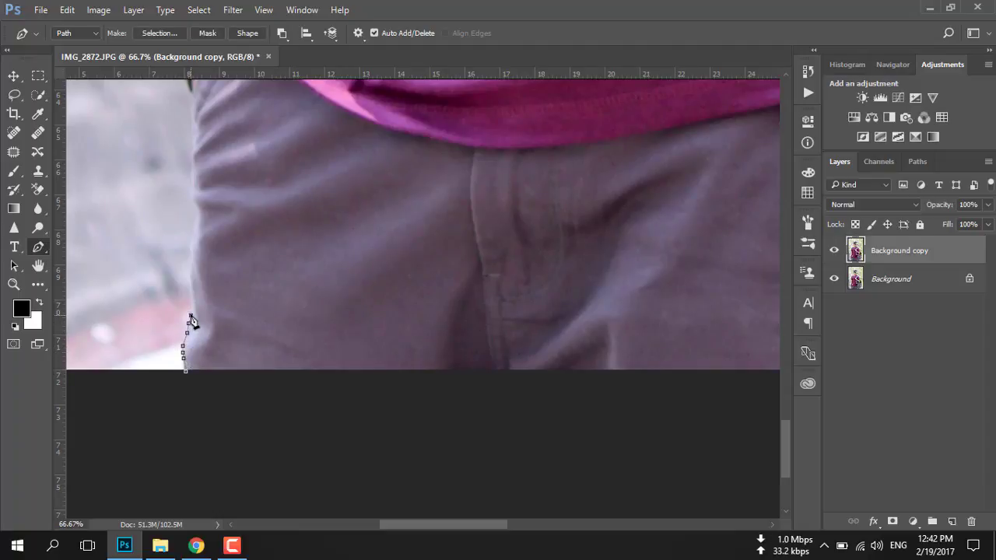
pyautogui.scroll(3, 194, 202)
pyautogui.scroll(1, 215, 223)
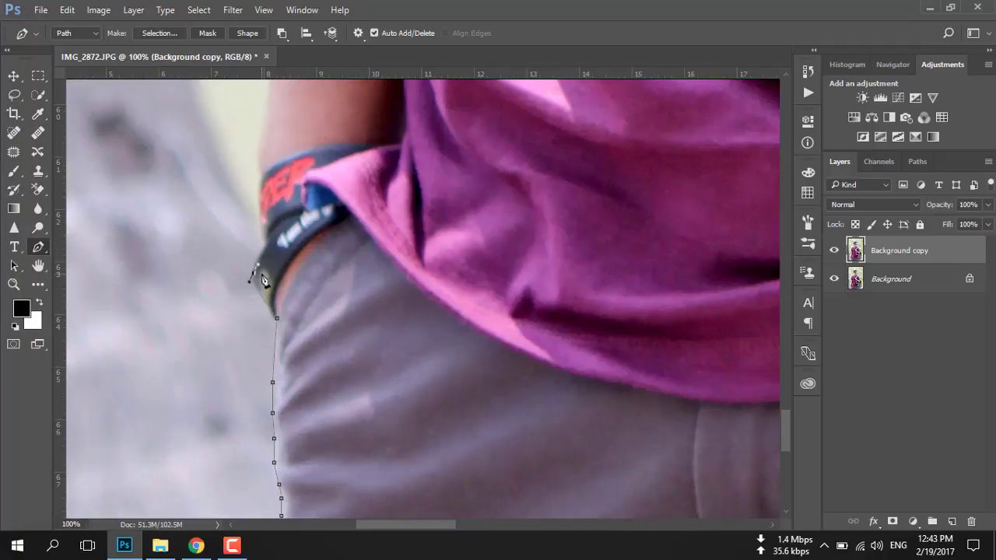
pyautogui.click(265, 328)
pyautogui.moveTo(259, 263); pyautogui.dragTo(262, 171)
pyautogui.scroll(5, 276, 225)
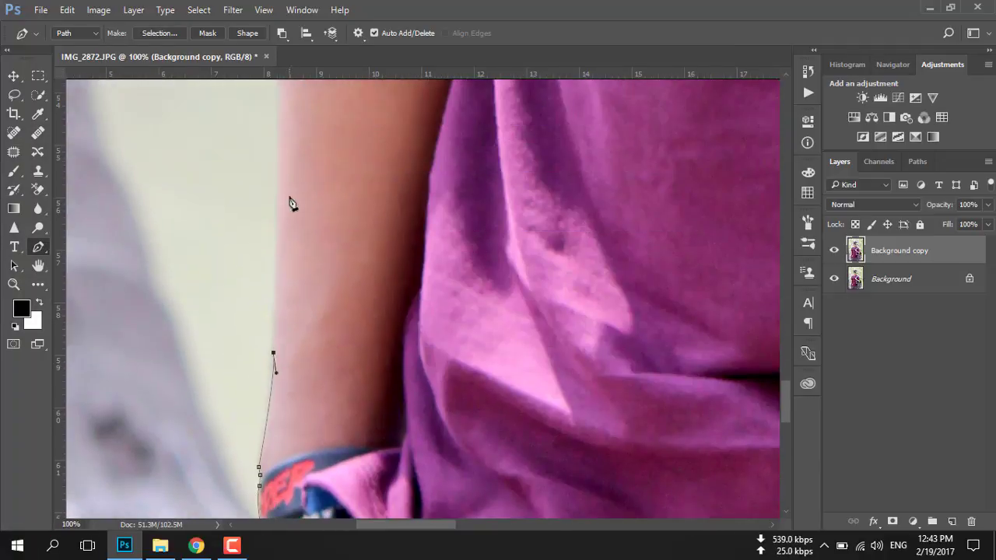
pyautogui.scroll(1, 291, 151)
pyautogui.moveTo(291, 137); pyautogui.dragTo(296, 129)
pyautogui.scroll(2, 296, 137)
# Continue the path up the arm edge and along the sleeve
pyautogui.click(328, 183)
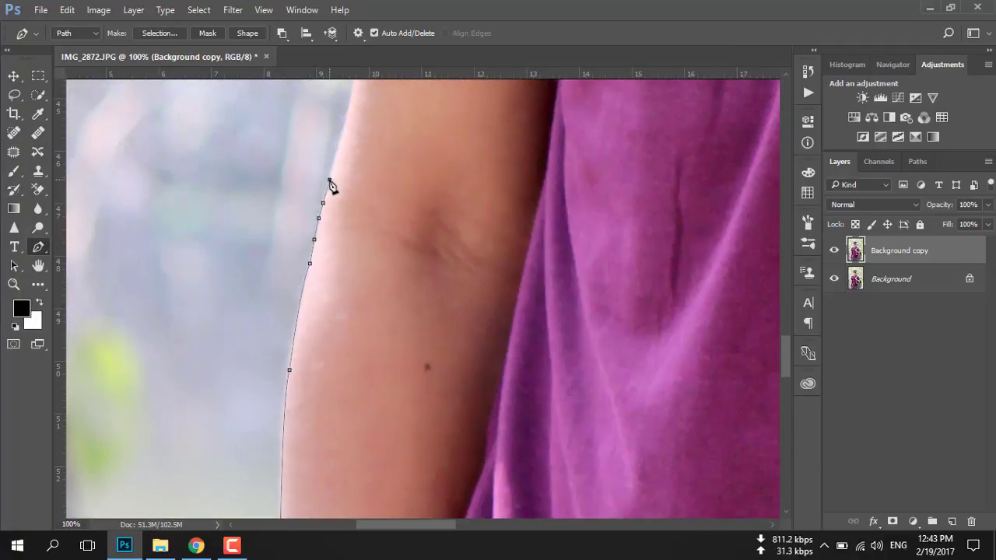
pyautogui.scroll(4, 328, 184)
pyautogui.moveTo(367, 166); pyautogui.dragTo(366, 133)
pyautogui.scroll(3, 362, 156)
pyautogui.click(409, 271)
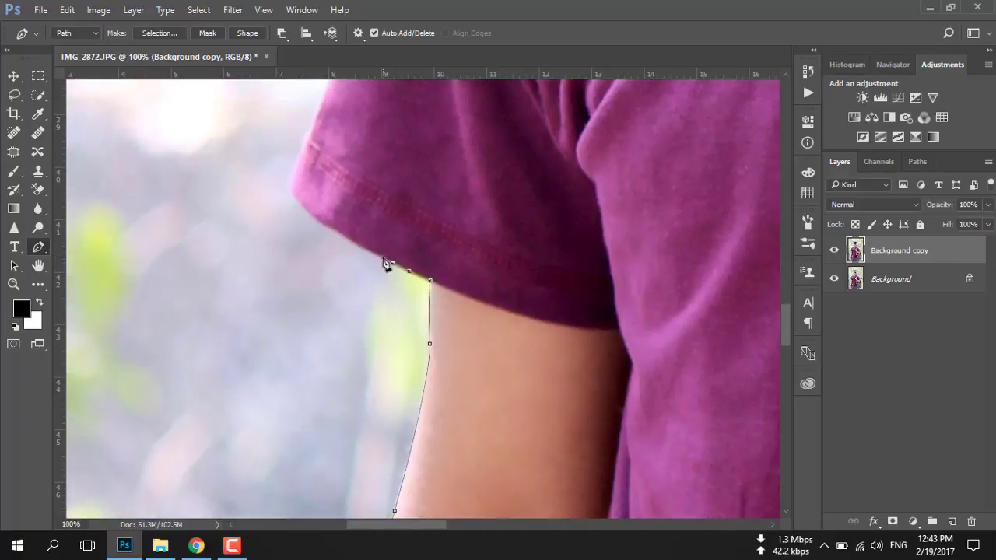
pyautogui.scroll(3, 311, 203)
pyautogui.click(334, 210)
pyautogui.scroll(2, 334, 214)
pyautogui.click(379, 187)
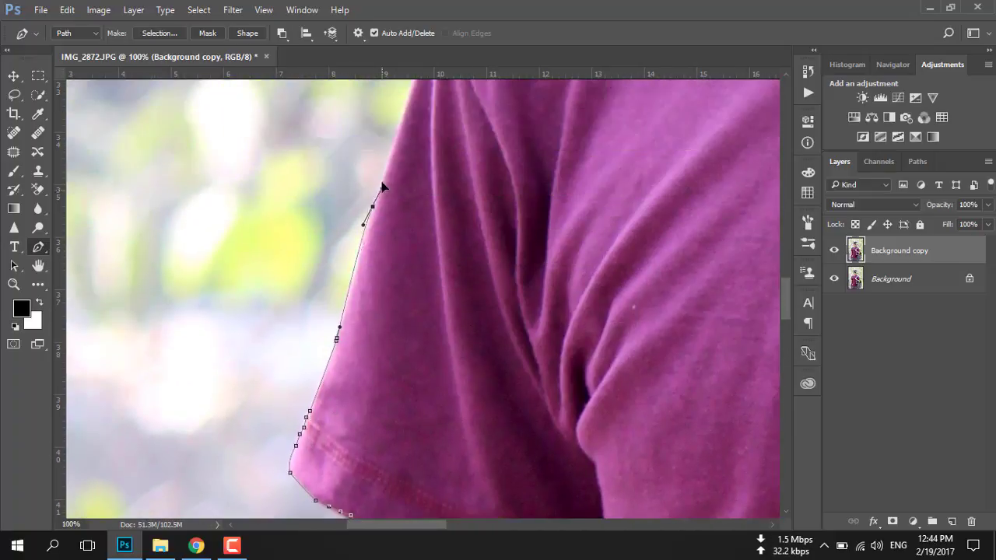
pyautogui.scroll(4, 388, 342)
pyautogui.click(417, 201)
pyautogui.click(446, 133)
# Curve the path around the shoulder and along it toward the collar
pyautogui.scroll(4, 443, 179)
pyautogui.hscroll(2, 444, 179)
pyautogui.moveTo(398, 255); pyautogui.dragTo(441, 231)
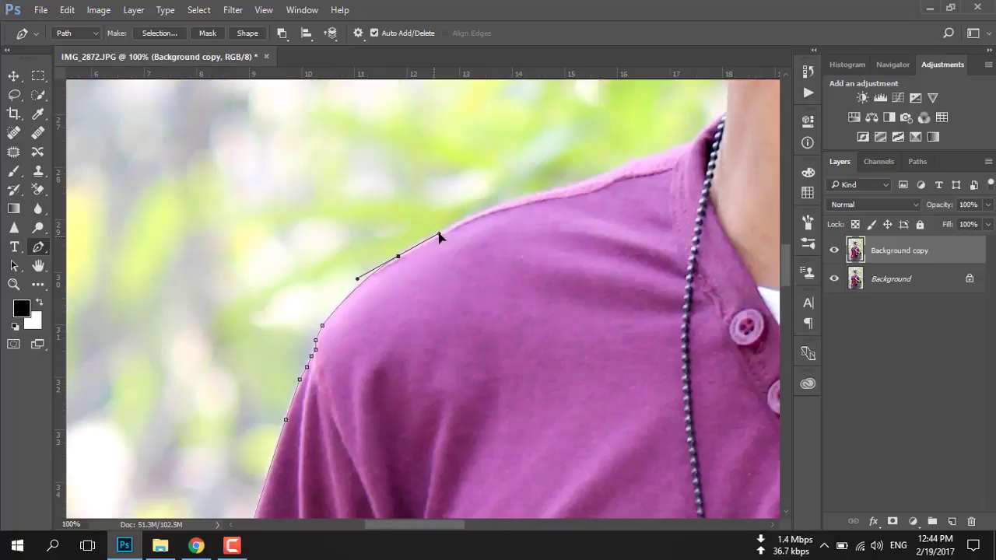
pyautogui.moveTo(506, 203); pyautogui.dragTo(536, 194)
pyautogui.click(582, 182)
pyautogui.click(635, 160)
pyautogui.moveTo(638, 163); pyautogui.dragTo(471, 208)
# Trace the path from the shoulder up along the neck edge
pyautogui.click(495, 200)
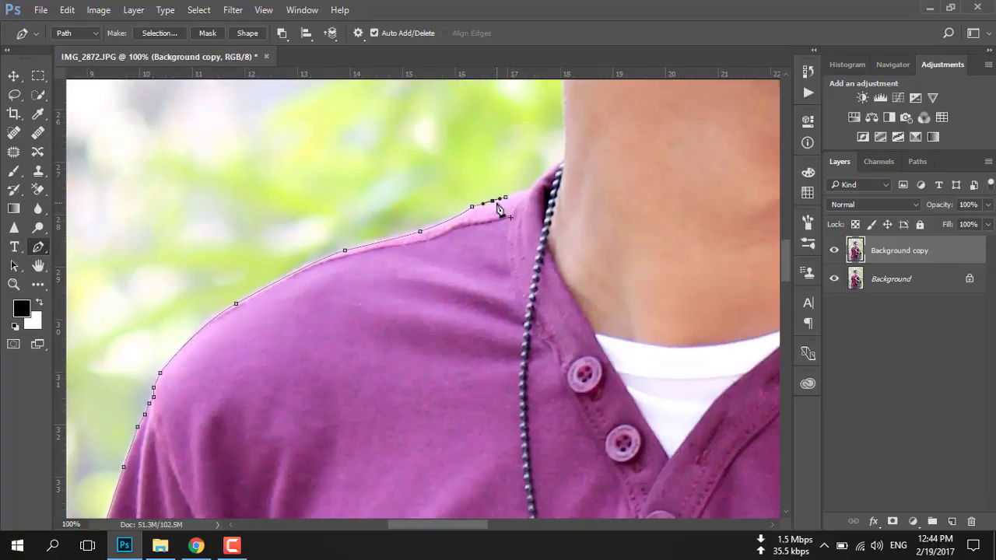
pyautogui.scroll(3, 564, 319)
pyautogui.hscroll(3, 344, 207)
pyautogui.scroll(2, 344, 207)
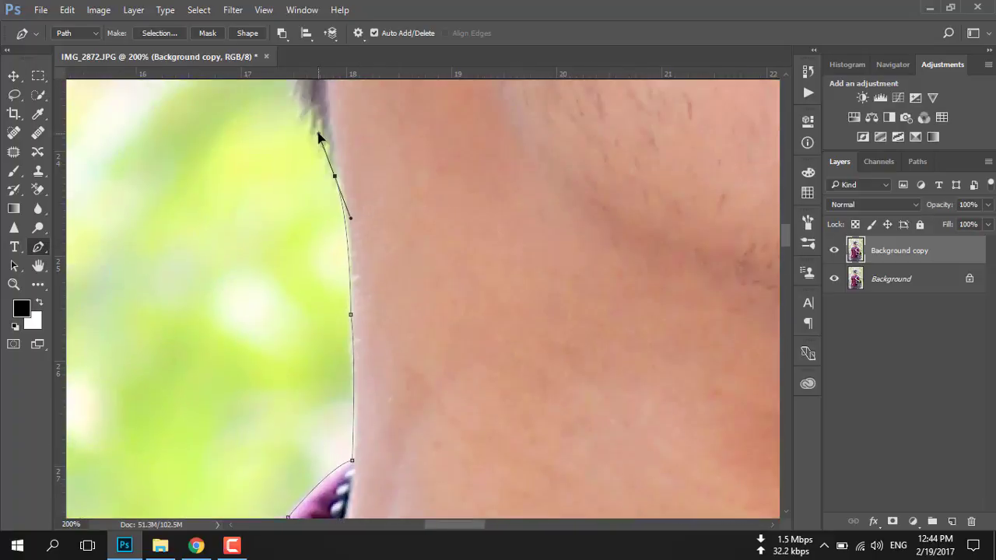
pyautogui.click(318, 133)
pyautogui.scroll(2, 404, 334)
pyautogui.click(351, 246)
# Zoom in and trace around the ear from earlobe to its top
pyautogui.hotkey('ctrl', '+')
pyautogui.click(284, 333)
pyautogui.click(246, 262)
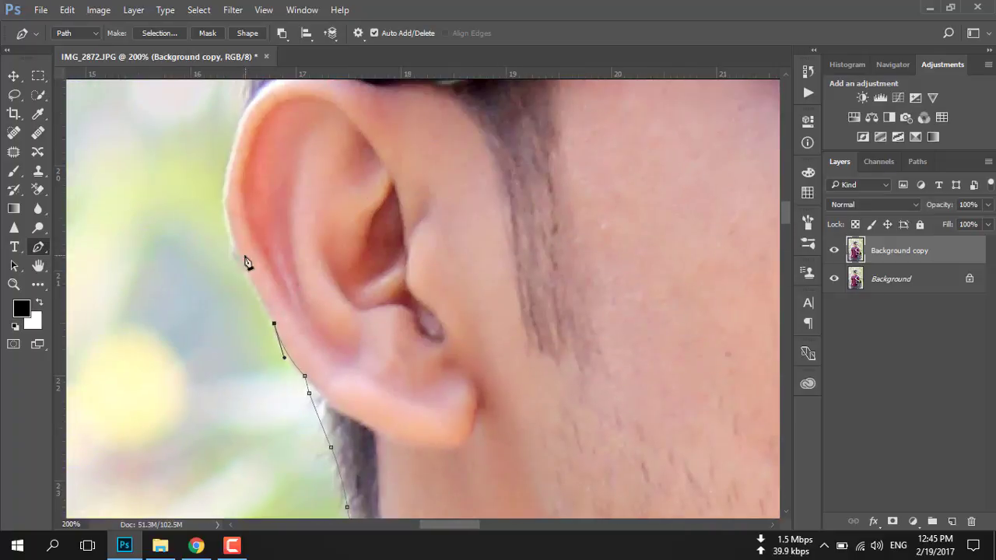
pyautogui.scroll(2, 247, 262)
pyautogui.moveTo(230, 226); pyautogui.dragTo(244, 194)
pyautogui.click(240, 182)
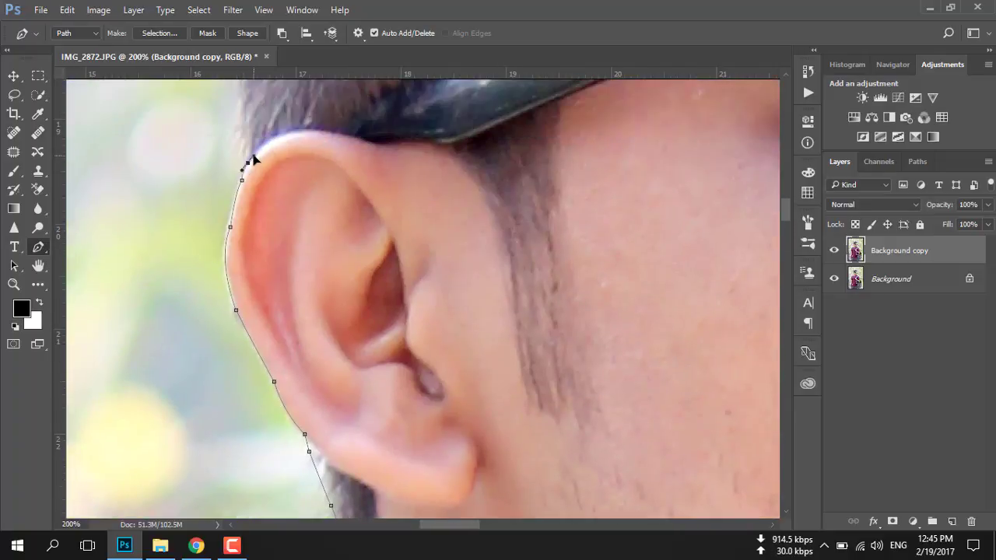
pyautogui.hotkey('ctrl', '-')
# Trace the path up the side of the head and over the hair
pyautogui.click(332, 218)
pyautogui.scroll(2, 332, 217)
pyautogui.hotkey('ctrl', '-')
pyautogui.click(357, 159)
pyautogui.scroll(1, 459, 173)
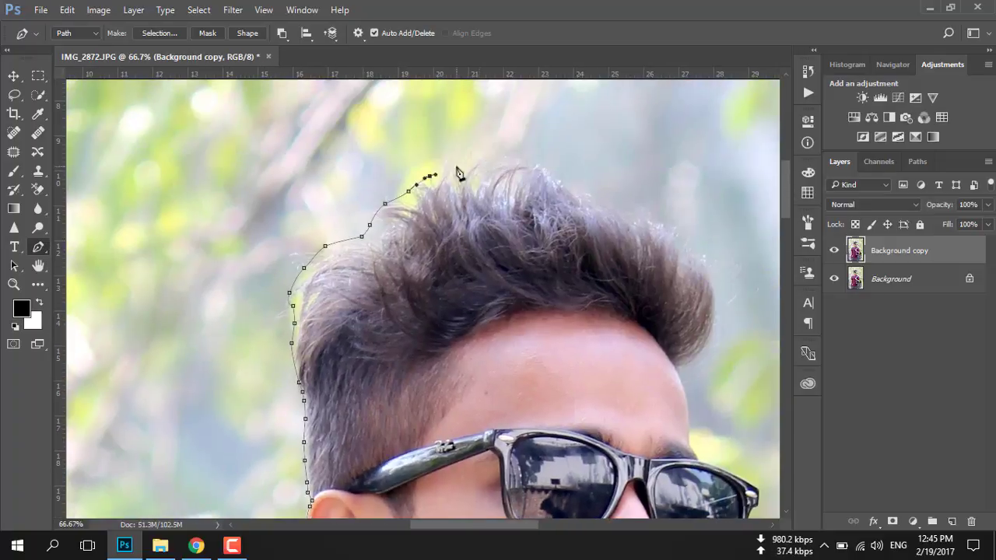
pyautogui.click(591, 194)
pyautogui.click(711, 300)
pyautogui.hotkey('ctrl', '+')
pyautogui.hotkey('ctrl', '+')
pyautogui.scroll(-3, 98, 238)
# Trace down the temple and along the sunglasses frame's outer edge
pyautogui.click(289, 233)
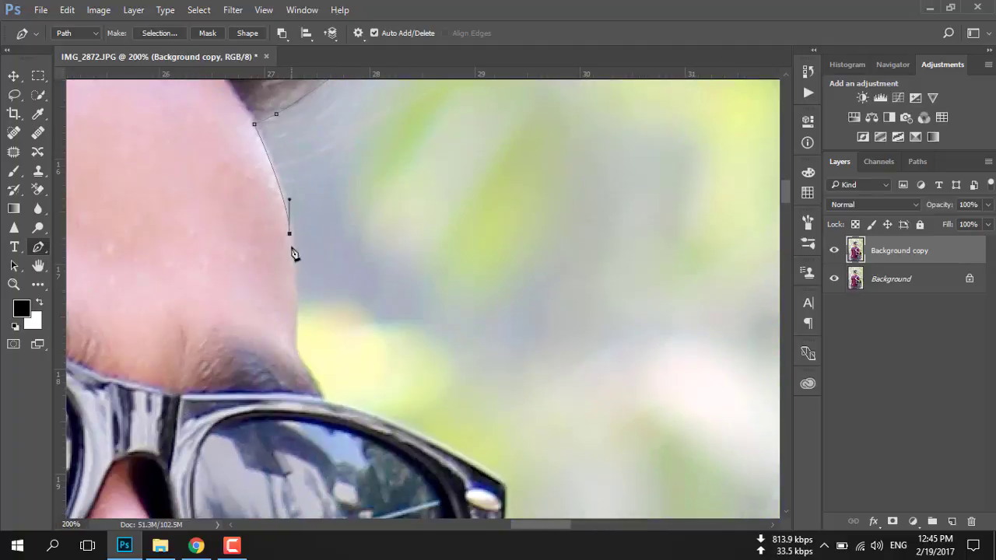
pyautogui.click(293, 348)
pyautogui.click(325, 400)
pyautogui.scroll(-2, 349, 413)
pyautogui.click(406, 361)
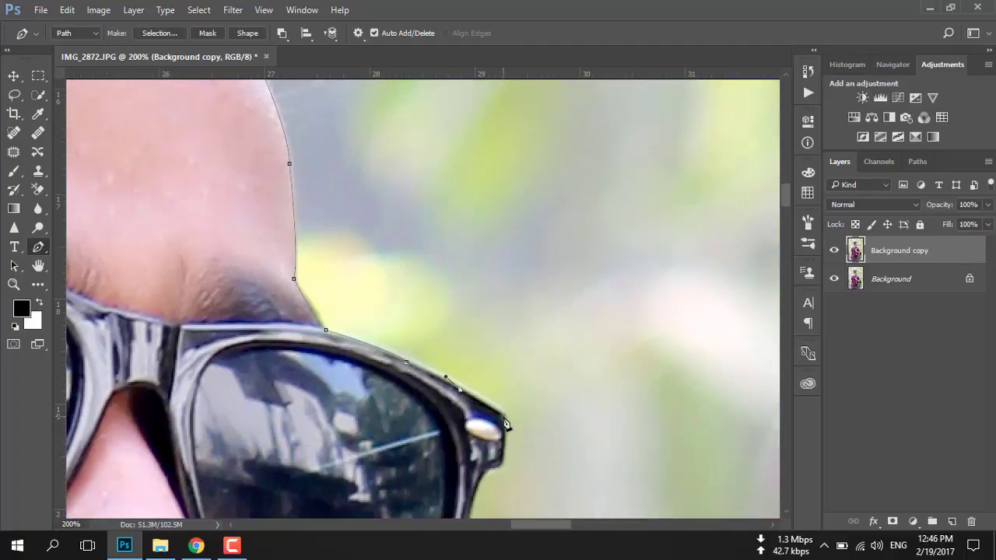
pyautogui.click(504, 420)
pyautogui.scroll(-2, 504, 420)
pyautogui.click(499, 382)
pyautogui.click(476, 397)
pyautogui.scroll(-5, 477, 397)
pyautogui.moveTo(457, 317); pyautogui.dragTo(451, 342)
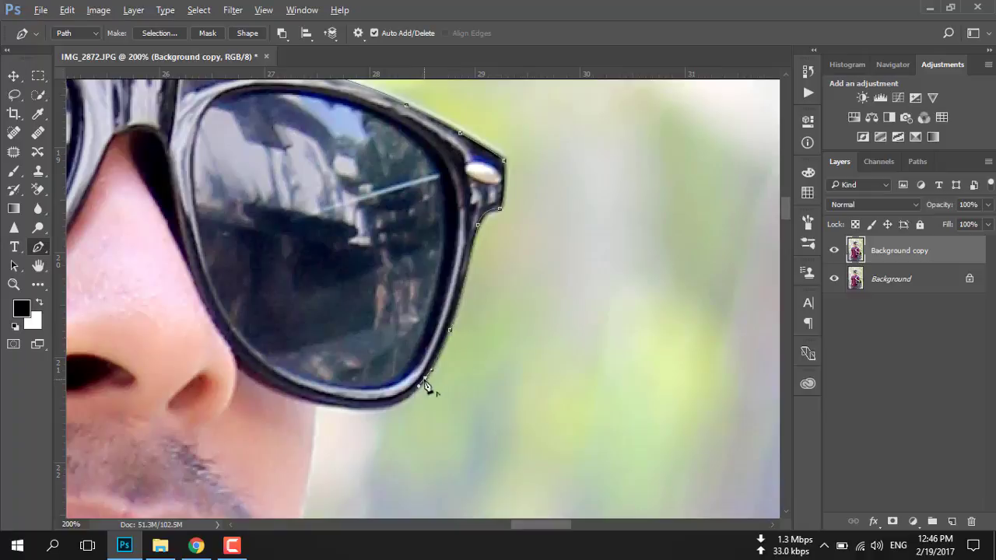
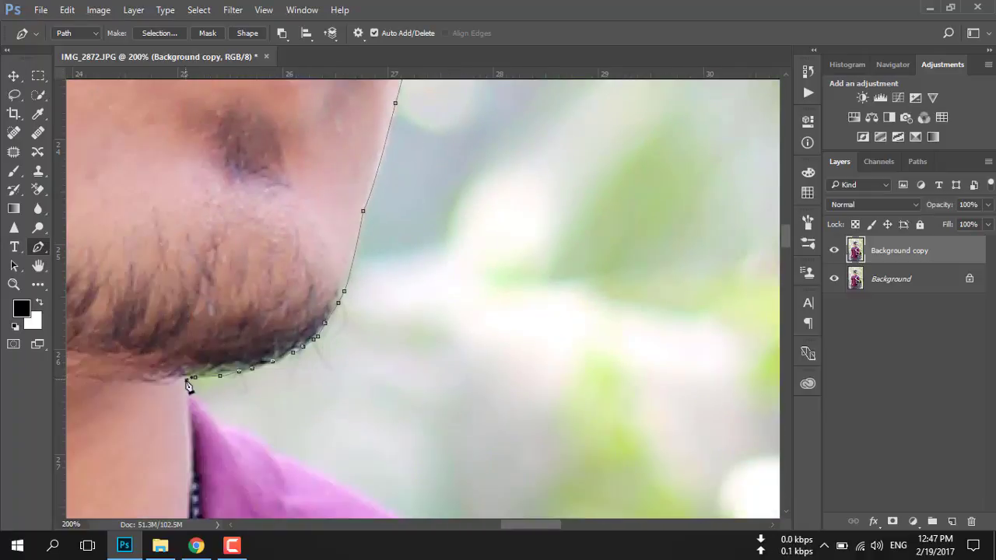
# Trace the path from the jawline down the neck to the shirt collar and shoulder
pyautogui.click(296, 471)
pyautogui.moveTo(295, 472); pyautogui.dragTo(233, 335)
pyautogui.click(355, 382)
pyautogui.click(471, 449)
pyautogui.click(495, 391)
pyautogui.moveTo(471, 449)
pyautogui.mouseDown()
pyautogui.moveTo(440, 379)
pyautogui.moveTo(346, 249)
pyautogui.mouseUp()
pyautogui.click(477, 333)
pyautogui.click(689, 405)
# Continue the curved path over the shoulder, strap, shirt edge and down the sleeve
pyautogui.moveTo(689, 404); pyautogui.dragTo(544, 327)
pyautogui.moveTo(690, 433); pyautogui.dragTo(545, 311)
pyautogui.click(587, 327)
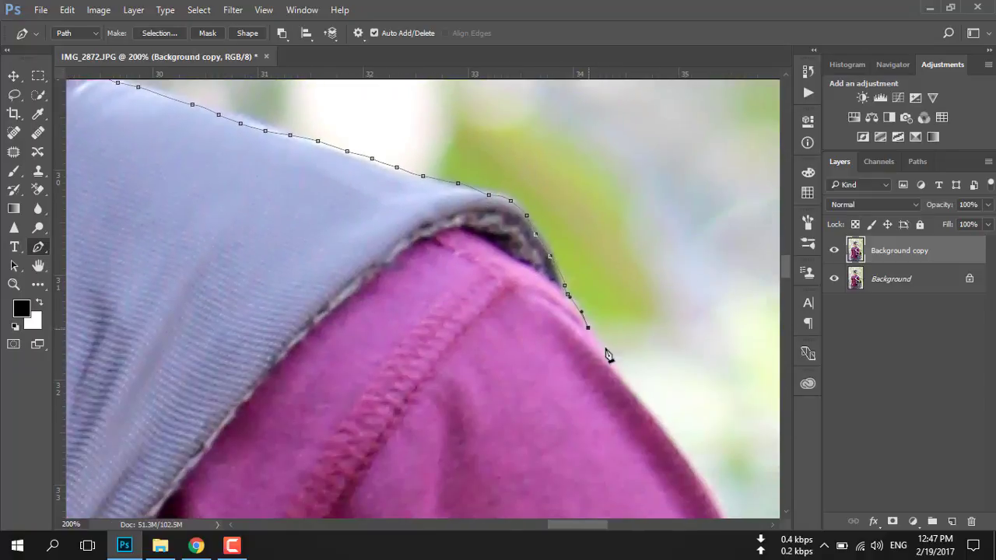
pyautogui.moveTo(608, 354); pyautogui.dragTo(567, 345)
pyautogui.click(611, 356)
pyautogui.click(658, 350)
pyautogui.moveTo(658, 350)
pyautogui.mouseDown()
pyautogui.moveTo(689, 450)
pyautogui.moveTo(519, 374)
pyautogui.mouseUp()
pyautogui.click(622, 417)
# Extend the path around the backpack's side, clip and lower edge
pyautogui.hotkey('ctrl', '-')
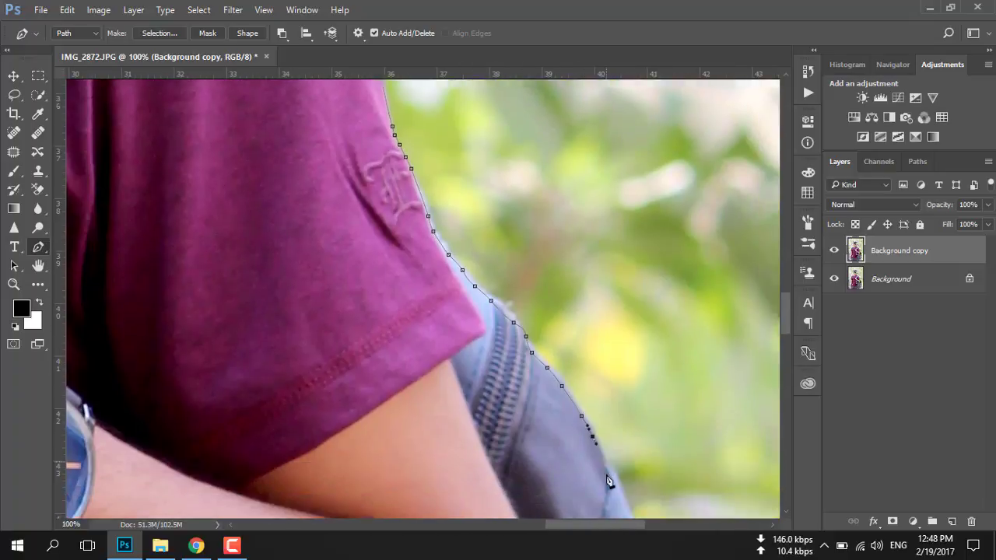
pyautogui.click(645, 413)
pyautogui.moveTo(609, 482)
pyautogui.mouseDown()
pyautogui.moveTo(644, 413)
pyautogui.moveTo(524, 325)
pyautogui.mouseUp()
pyautogui.click(553, 389)
pyautogui.moveTo(589, 362)
pyautogui.mouseDown()
pyautogui.moveTo(606, 455)
pyautogui.moveTo(596, 428)
pyautogui.mouseUp()
pyautogui.scroll(-10, 575, 395)
pyautogui.moveTo(554, 289); pyautogui.dragTo(545, 303)
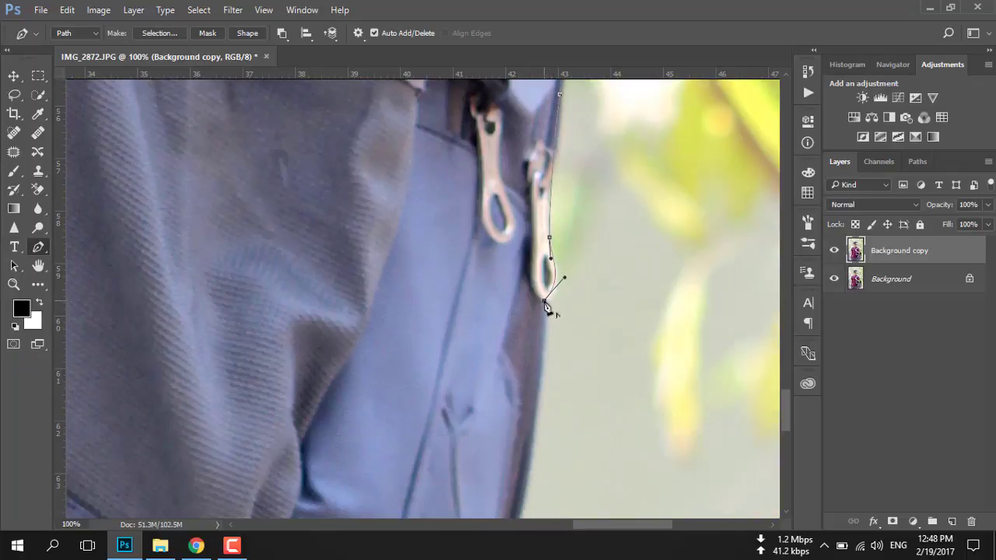
pyautogui.scroll(-5, 482, 340)
pyautogui.click(443, 287)
pyautogui.scroll(-2, 399, 272)
pyautogui.click(355, 267)
pyautogui.scroll(-2, 326, 257)
pyautogui.moveTo(290, 234); pyautogui.dragTo(286, 244)
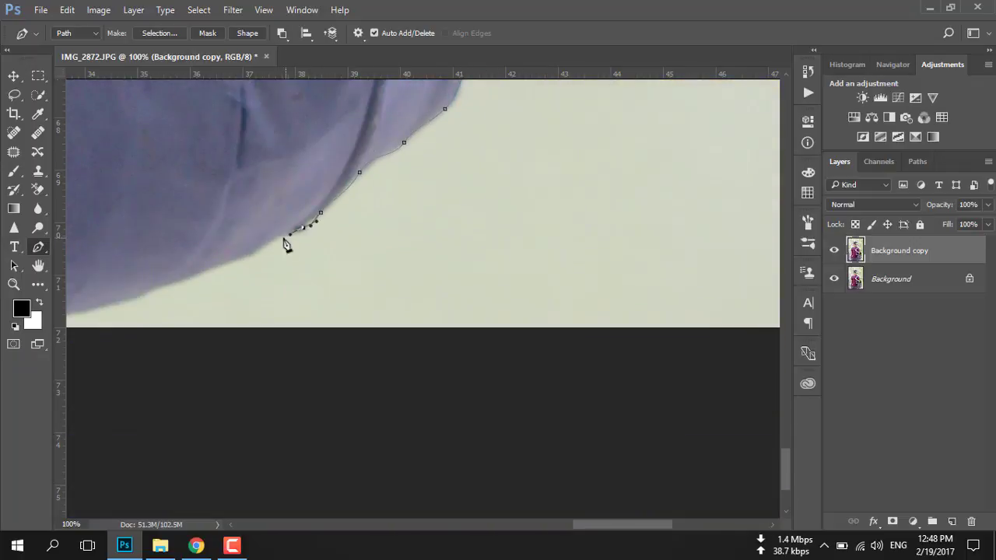
pyautogui.click(234, 262)
# Run the path under the backpack and pants, close it at the start point, and fit the view
pyautogui.hscroll(-3, 187, 309)
pyautogui.hscroll(-3, 148, 265)
pyautogui.scroll(-2, 222, 312)
pyautogui.moveTo(146, 307); pyautogui.dragTo(134, 323)
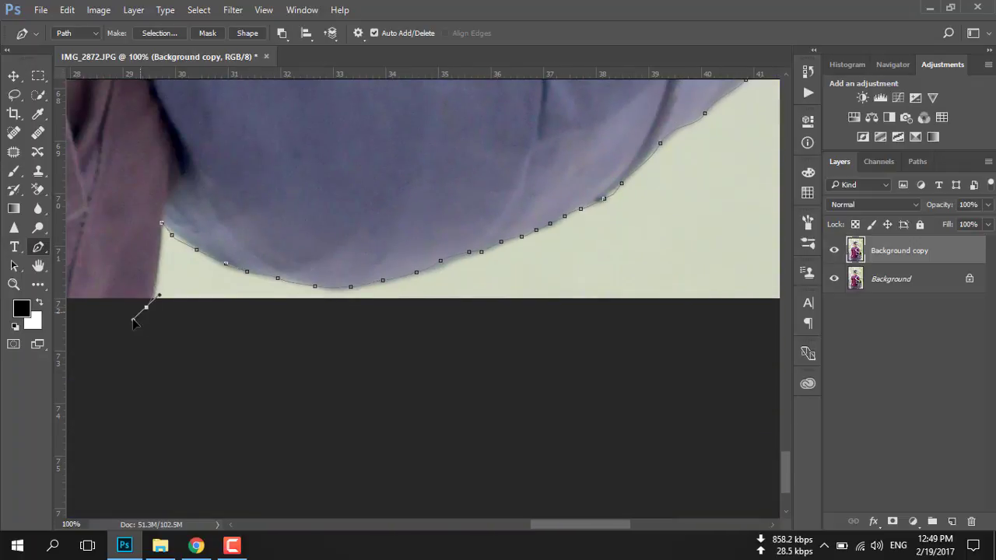
pyautogui.hotkey('ctrl', '-')
pyautogui.moveTo(229, 386); pyautogui.dragTo(163, 382)
pyautogui.hscroll(-5, 547, 381)
pyautogui.moveTo(486, 394); pyautogui.dragTo(473, 392)
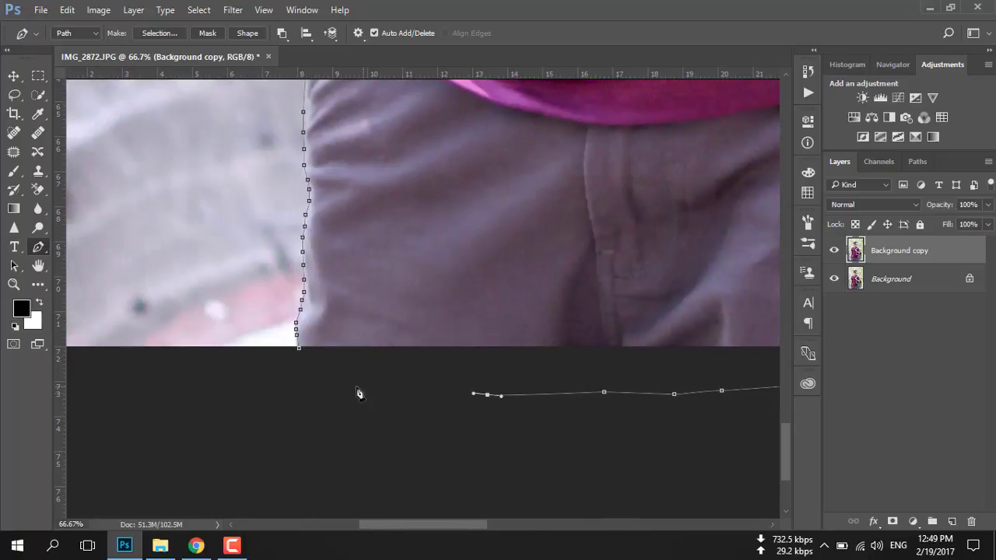
pyautogui.moveTo(356, 387); pyautogui.dragTo(332, 380)
pyautogui.click(301, 352)
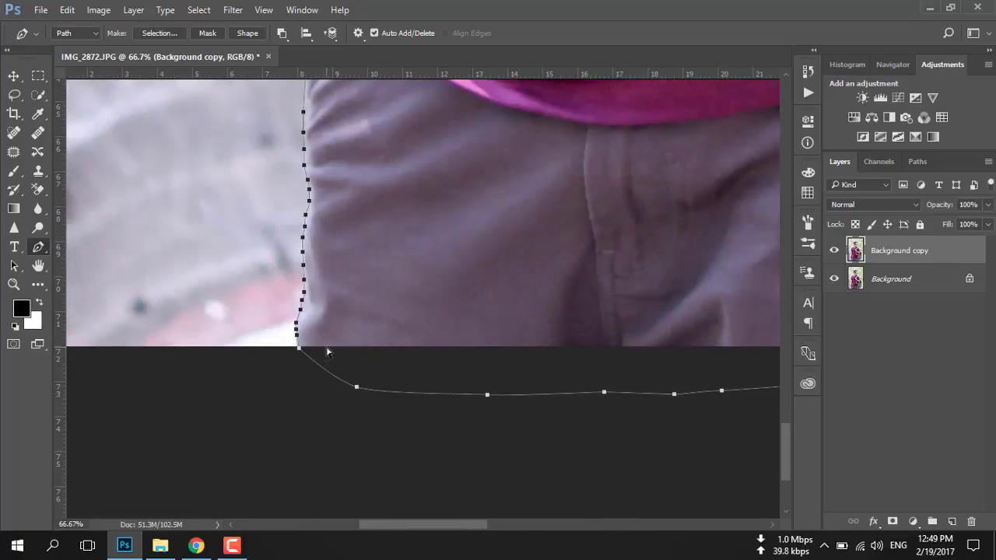
pyautogui.hotkey('ctrl', '0')
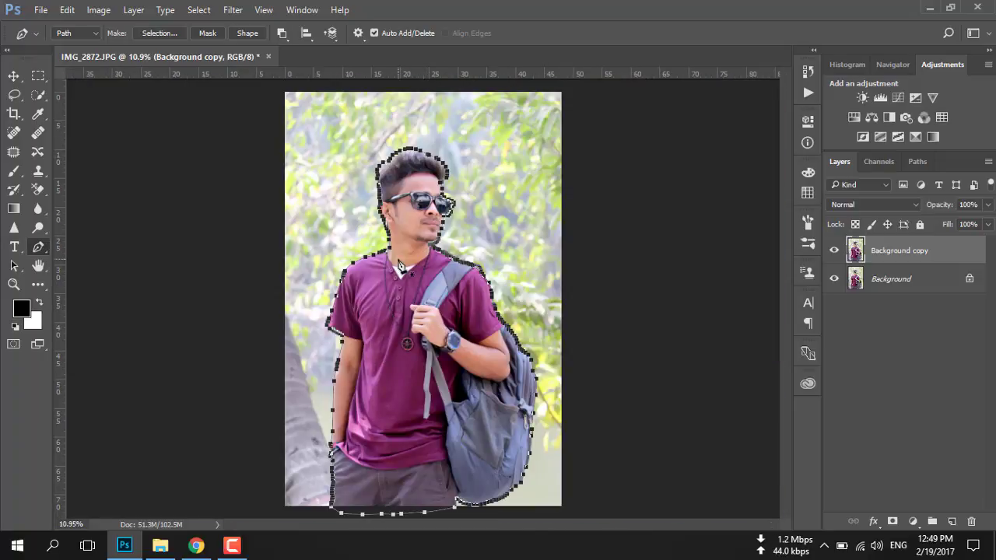
# Turn the closed path into a selection with 0 feather and invert it
pyautogui.rightClick(399, 265)
pyautogui.click(455, 265)
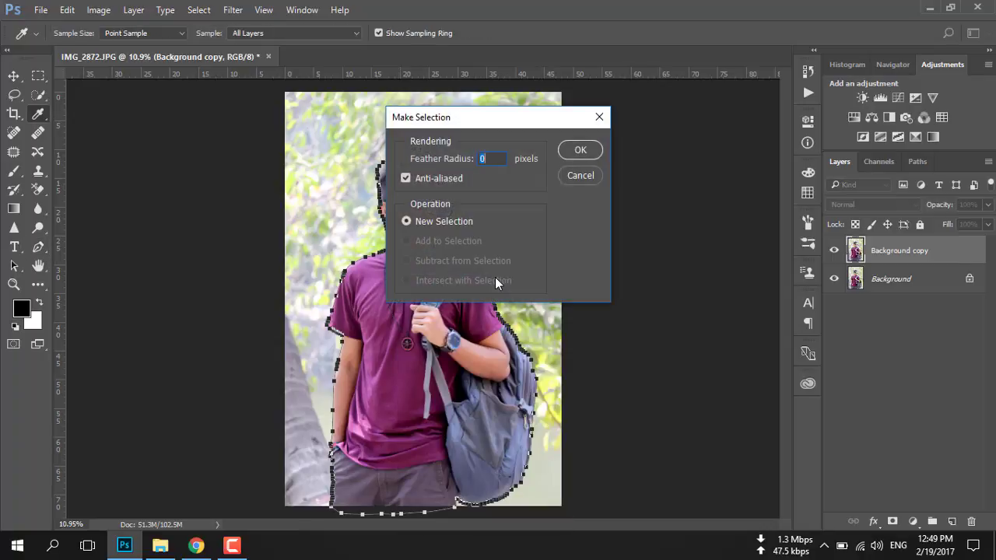
pyautogui.click(580, 150)
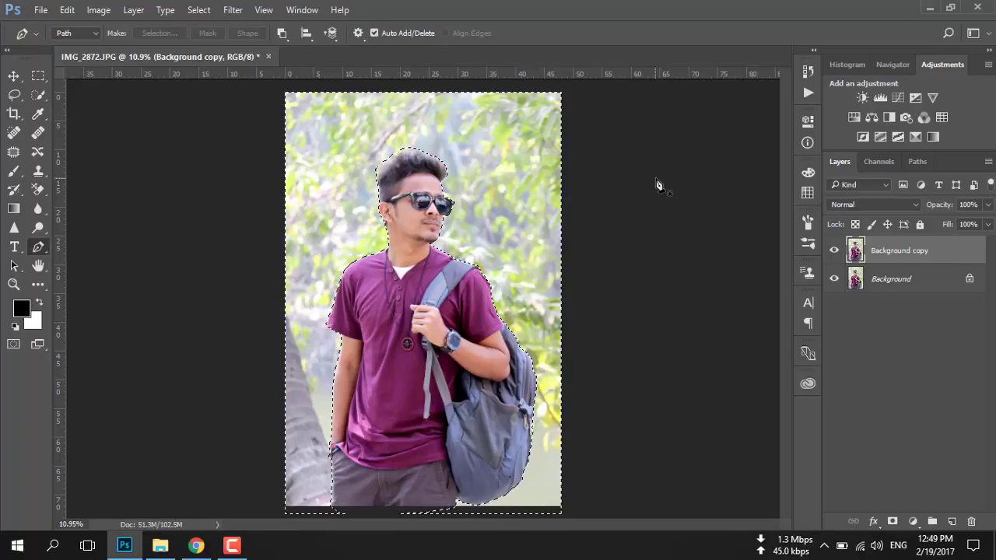
pyautogui.click(200, 9)
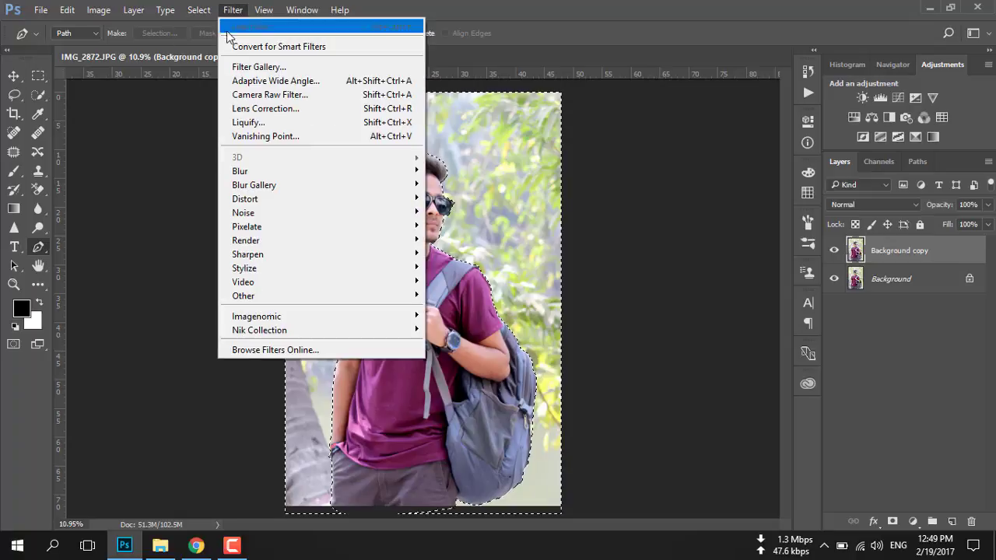
pyautogui.click(210, 68)
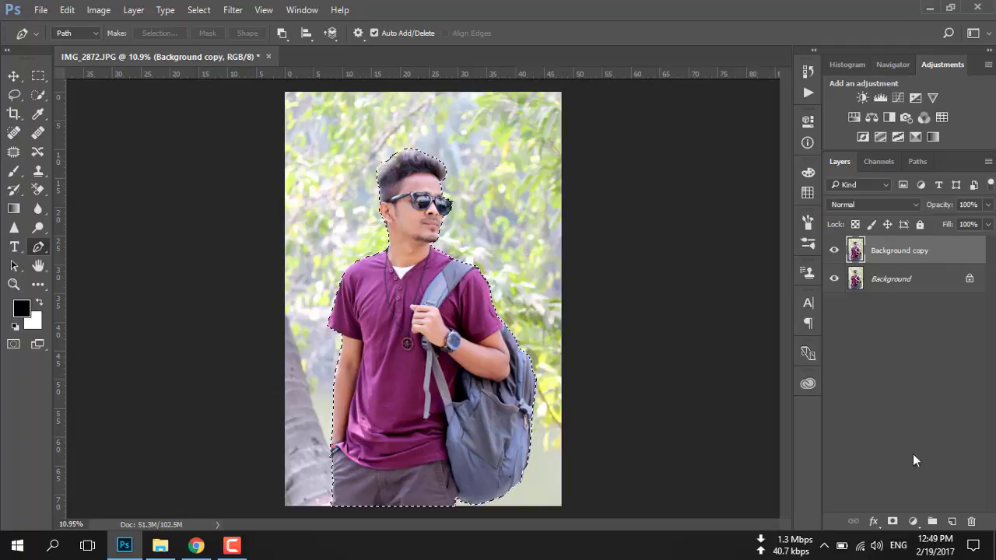
# Add a layer mask to Background copy and hide the original Background layer
pyautogui.click(892, 522)
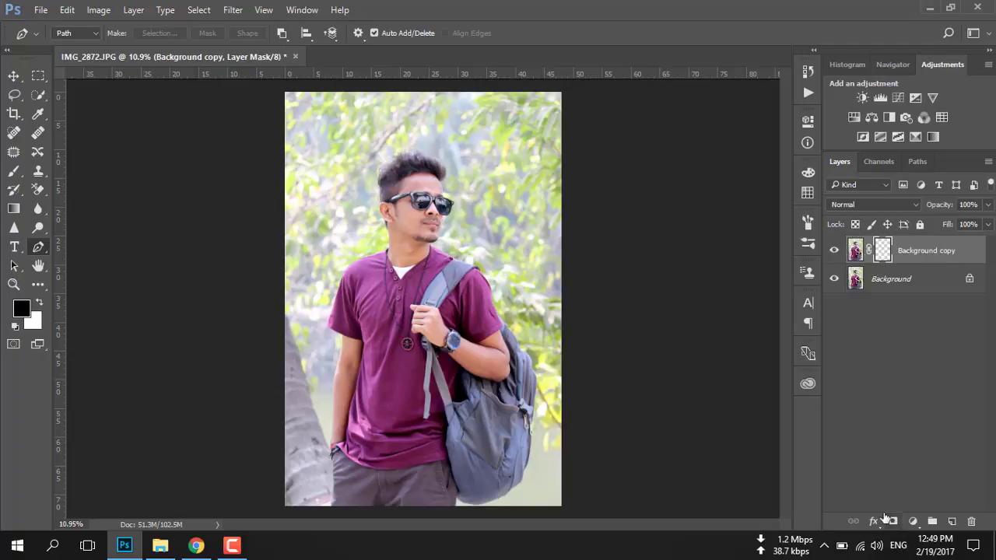
pyautogui.click(833, 279)
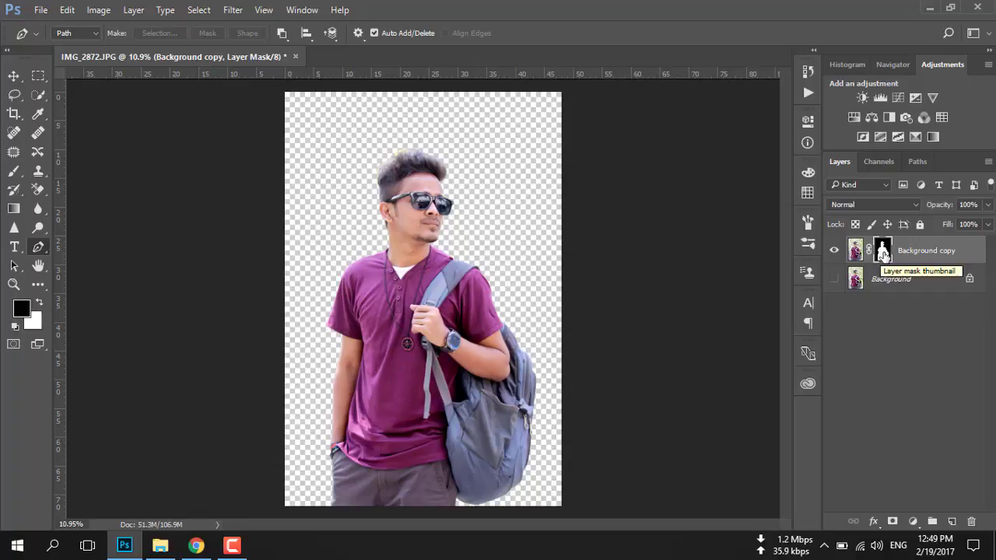
pyautogui.rightClick(881, 251)
# Open Select and Mask on the layer mask and zoom in on the man's head
pyautogui.click(869, 375)
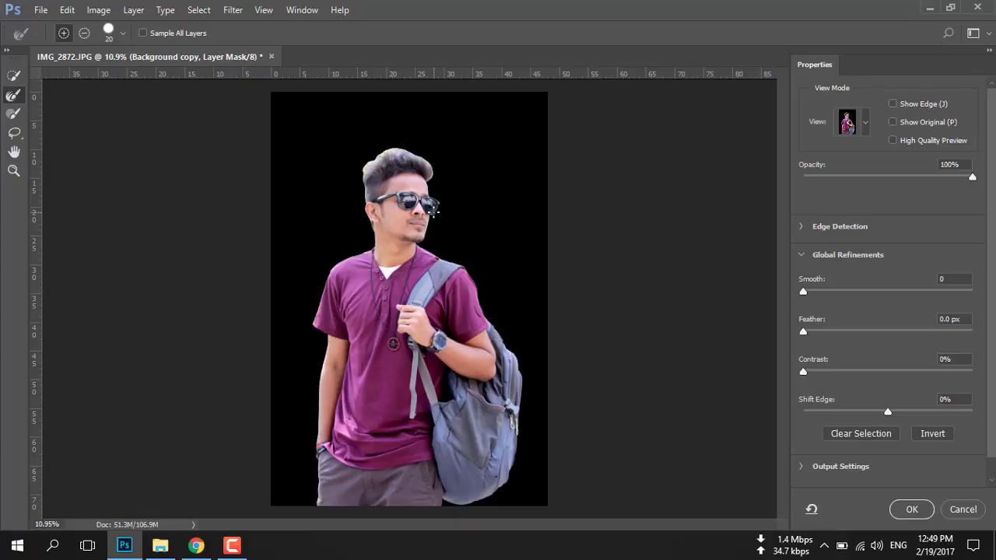
pyautogui.scroll(3, 433, 210)
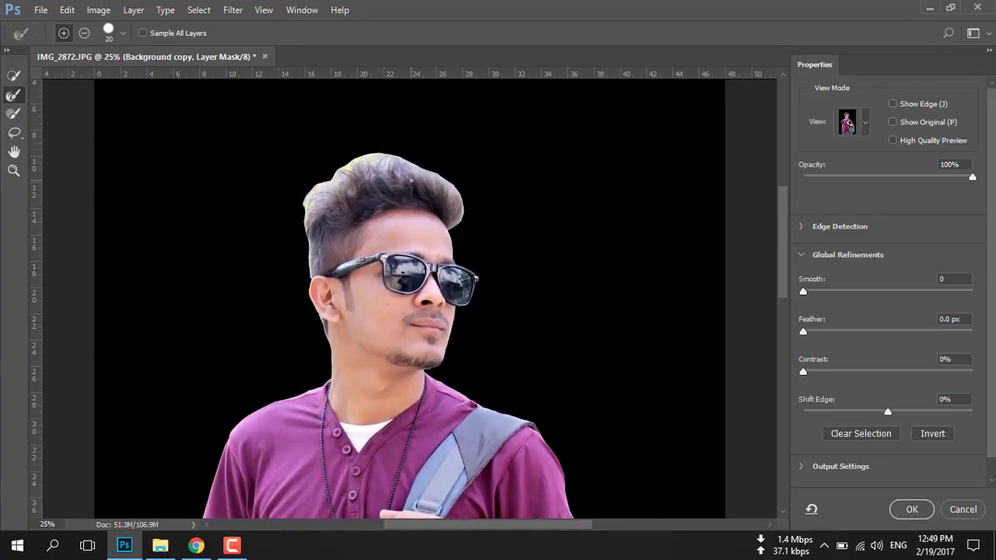
pyautogui.scroll(1, 411, 181)
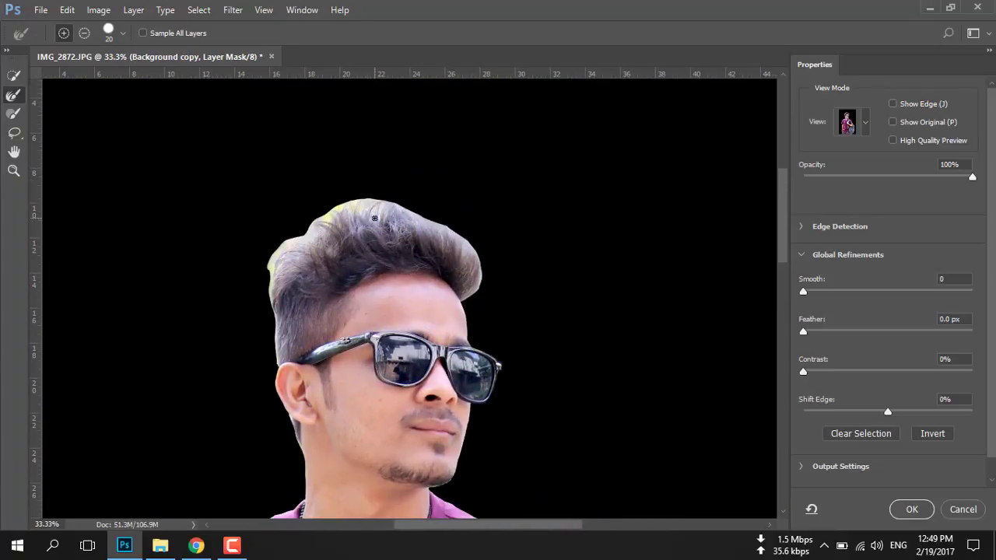
pyautogui.scroll(1, 374, 219)
pyautogui.moveTo(269, 199); pyautogui.dragTo(347, 238)
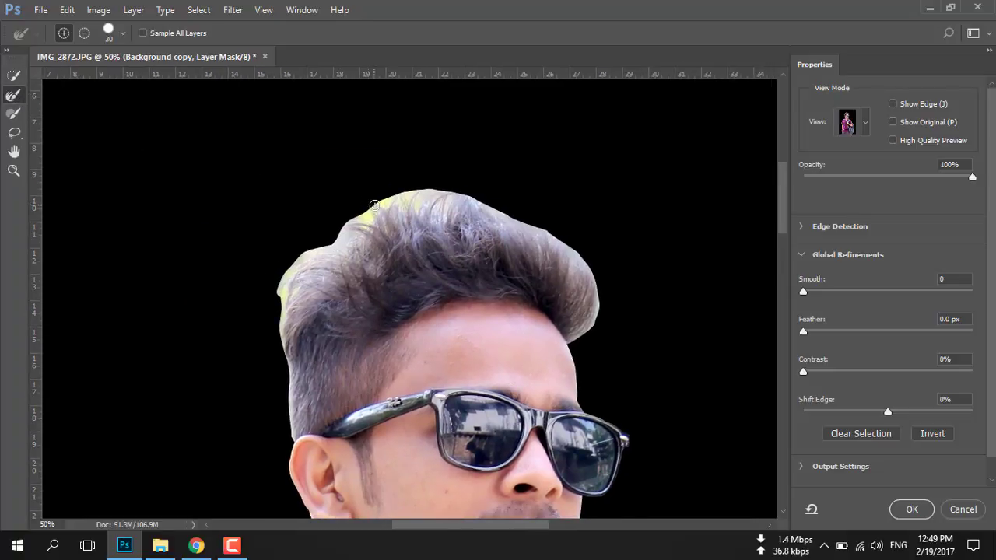
# Brush along the top, left and right hair edges to clean fringe and recover wispy strands
pyautogui.moveTo(382, 204)
pyautogui.mouseDown()
pyautogui.moveTo(320, 257)
pyautogui.moveTo(357, 235)
pyautogui.moveTo(344, 246)
pyautogui.mouseUp()
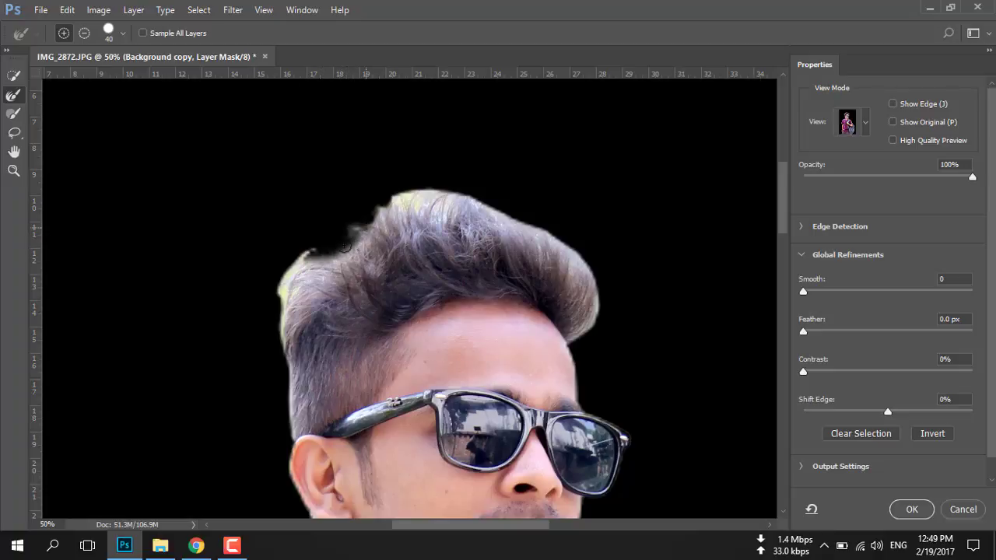
pyautogui.moveTo(384, 209)
pyautogui.mouseDown()
pyautogui.moveTo(460, 200)
pyautogui.moveTo(440, 200)
pyautogui.mouseUp()
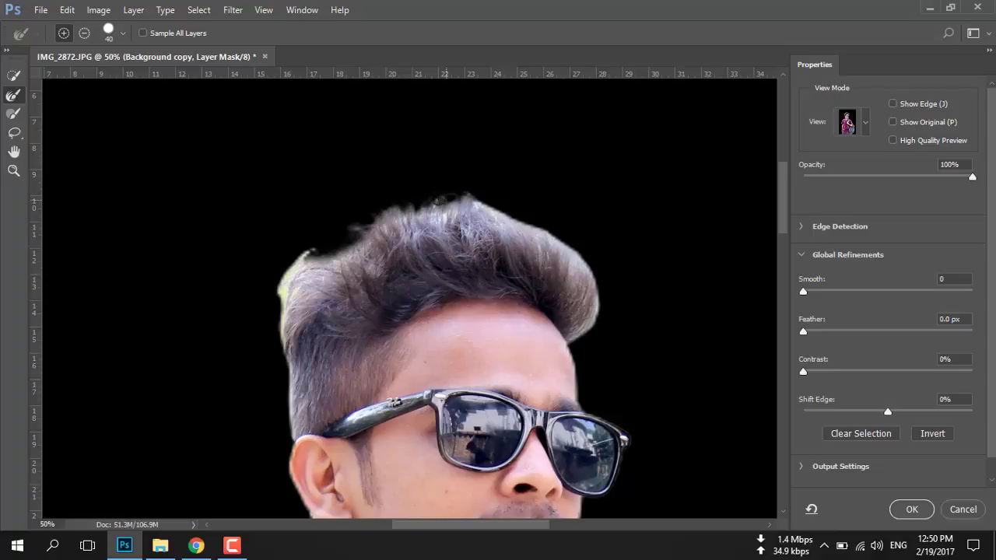
pyautogui.moveTo(501, 212); pyautogui.dragTo(393, 218)
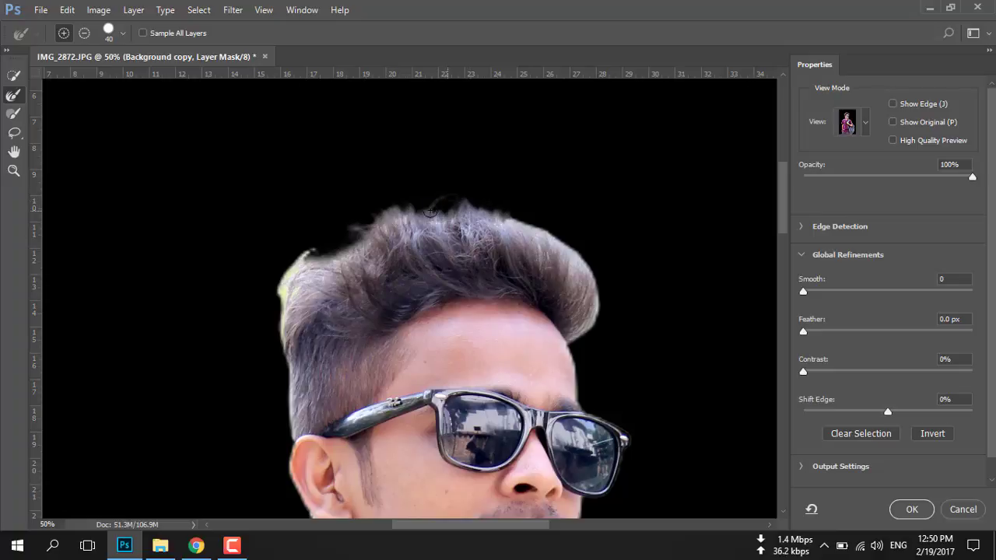
pyautogui.moveTo(511, 222)
pyautogui.mouseDown()
pyautogui.moveTo(467, 207)
pyautogui.moveTo(566, 251)
pyautogui.moveTo(590, 308)
pyautogui.mouseUp()
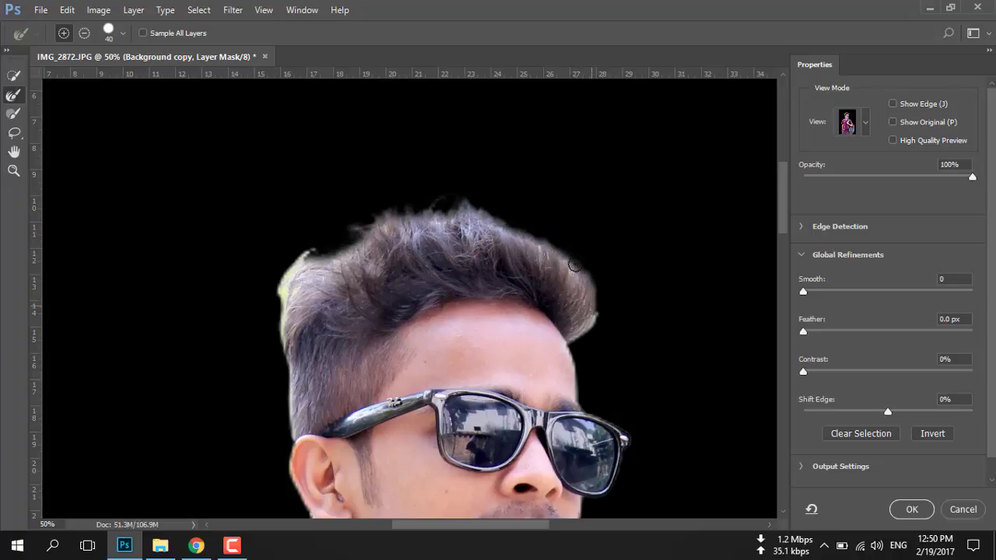
pyautogui.moveTo(573, 265)
pyautogui.mouseDown()
pyautogui.moveTo(589, 315)
pyautogui.moveTo(575, 332)
pyautogui.mouseUp()
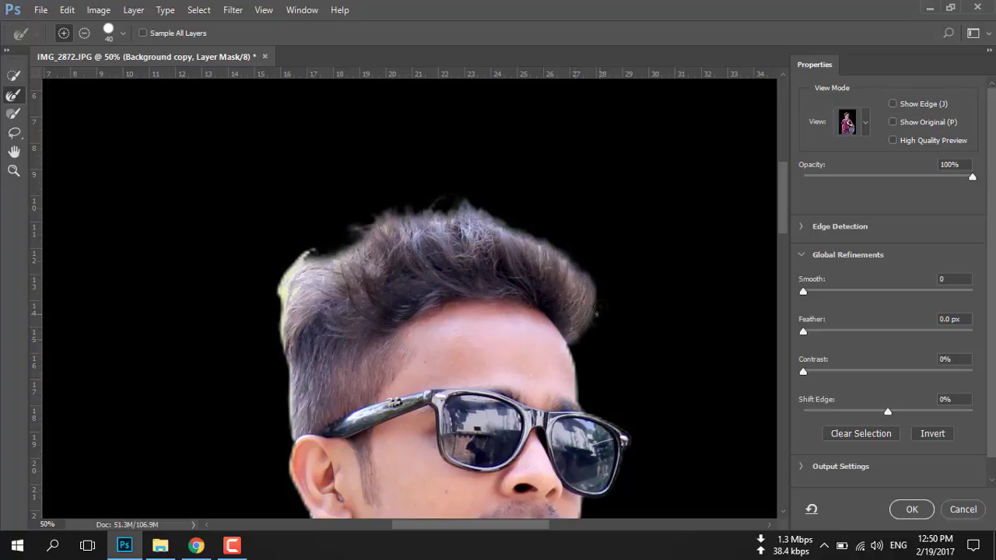
pyautogui.moveTo(332, 241)
pyautogui.mouseDown()
pyautogui.moveTo(290, 276)
pyautogui.moveTo(306, 262)
pyautogui.moveTo(278, 322)
pyautogui.moveTo(300, 271)
pyautogui.moveTo(289, 356)
pyautogui.moveTo(294, 431)
pyautogui.mouseUp()
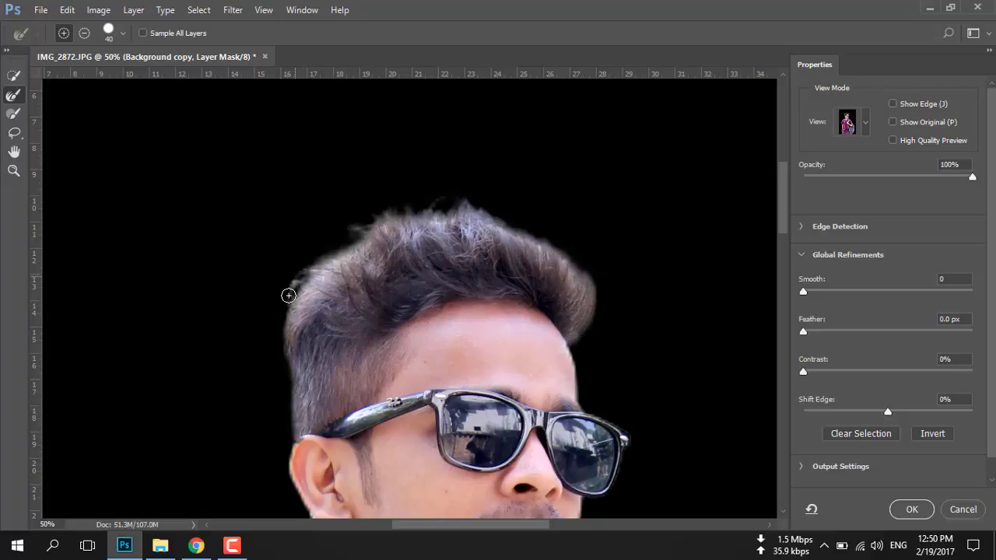
pyautogui.scroll(-5, 411, 355)
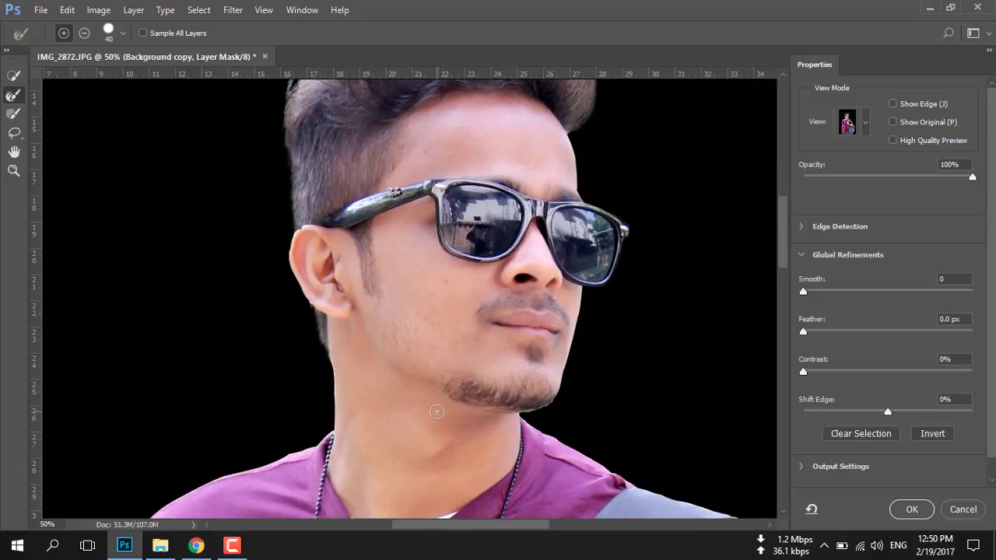
pyautogui.scroll(-2, 461, 377)
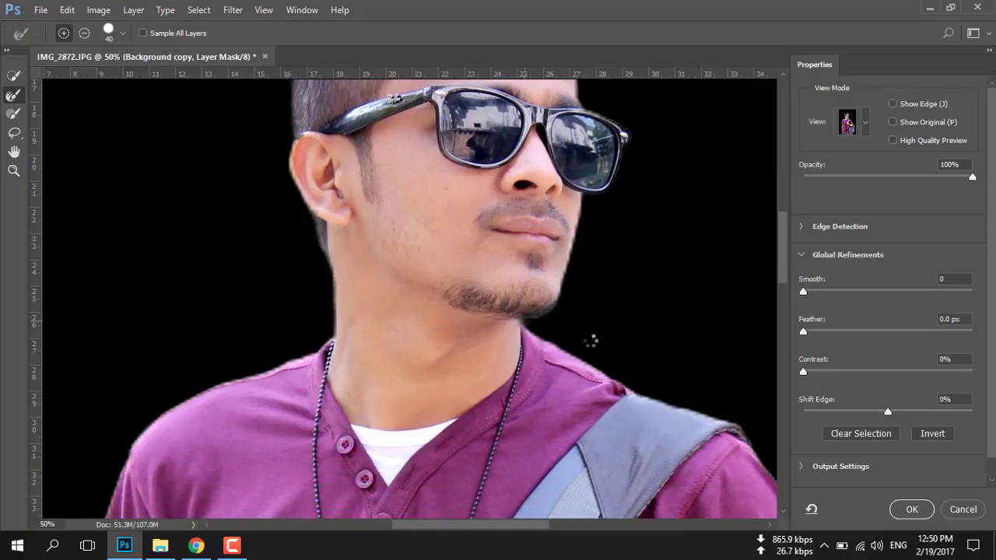
pyautogui.scroll(-1, 590, 340)
pyautogui.scroll(-4, 590, 339)
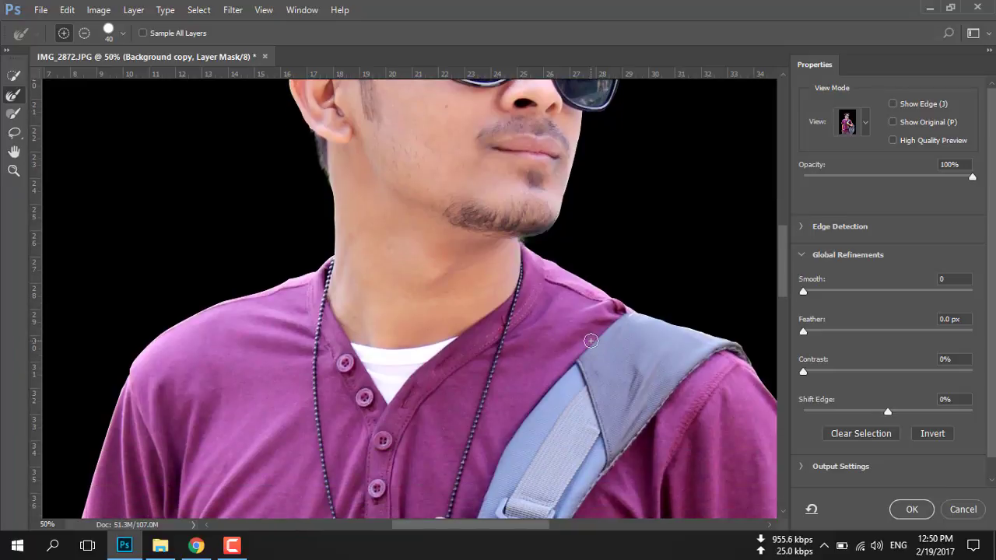
pyautogui.hotkey('ctrl', '0')
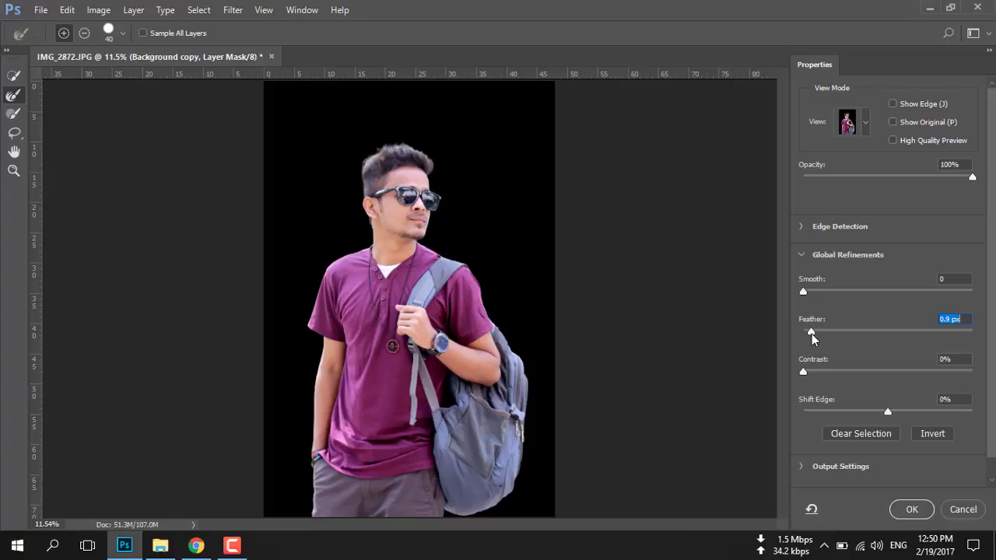
# Set Smooth to 1 and pull Shift Edge inward to about -9% around the head
pyautogui.scroll(1, 552, 253)
pyautogui.scroll(1, 518, 231)
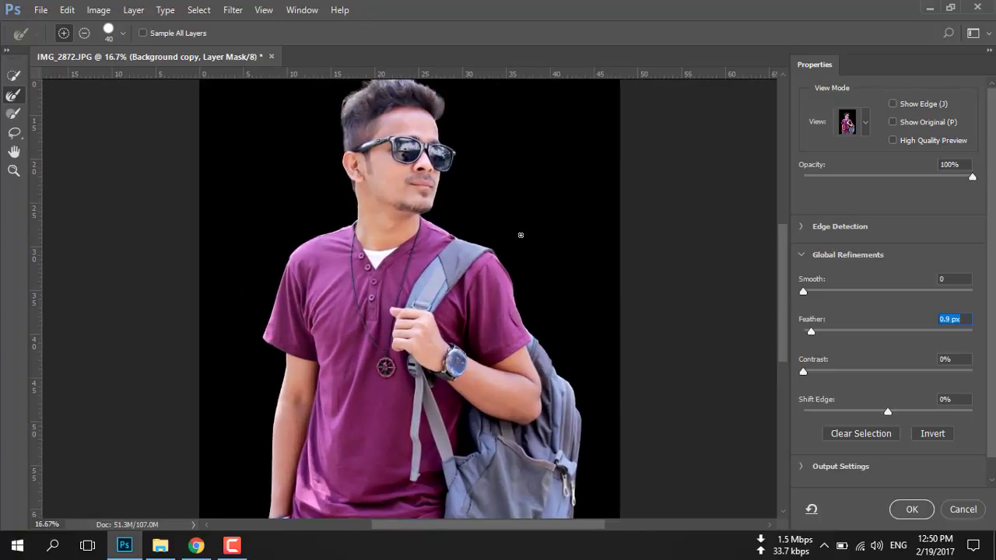
pyautogui.scroll(1, 490, 229)
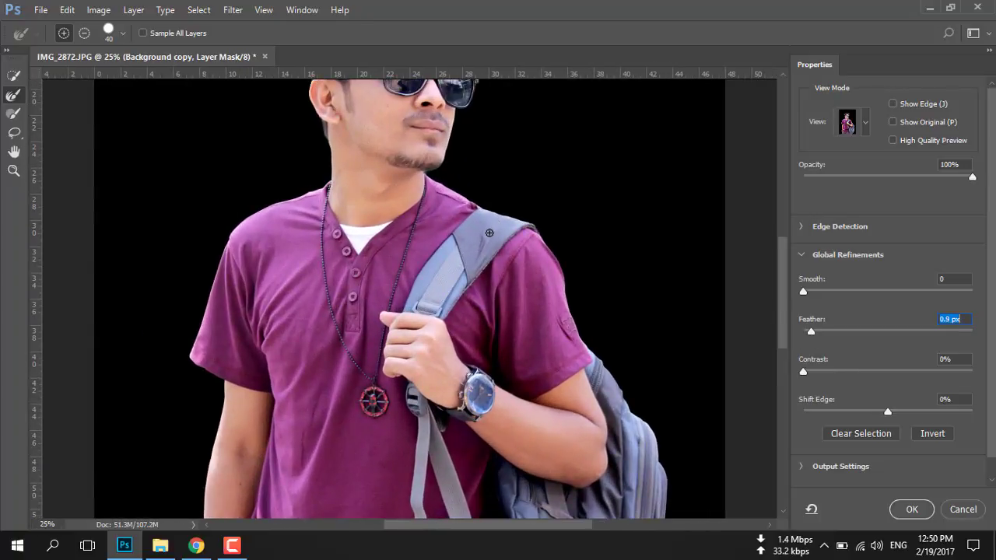
pyautogui.moveTo(435, 230); pyautogui.dragTo(454, 290)
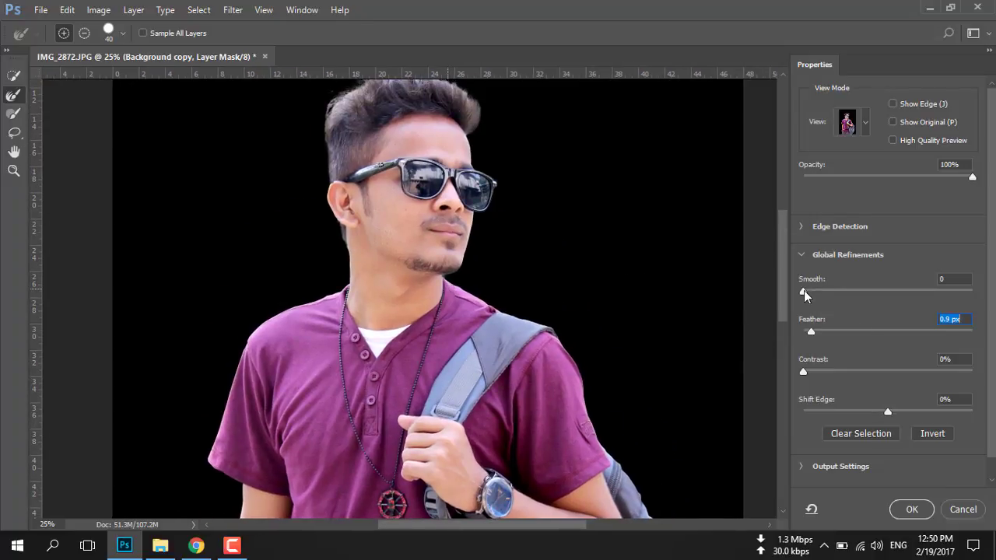
pyautogui.click(803, 292)
pyautogui.click(888, 412)
pyautogui.moveTo(886, 411); pyautogui.dragTo(877, 410)
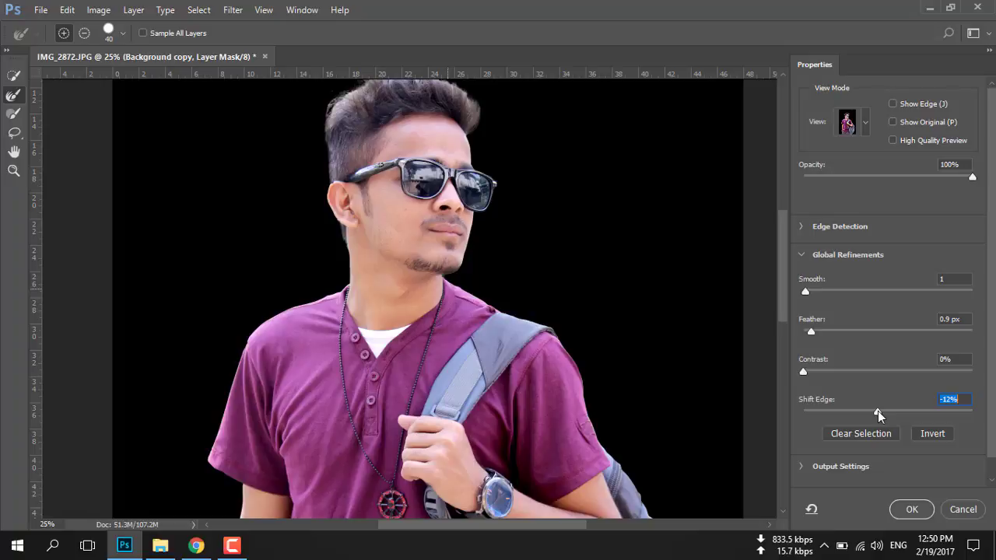
pyautogui.moveTo(877, 411); pyautogui.dragTo(880, 411)
# Apply the refined mask, then hide the cut-out and show the original Background photo
pyautogui.click(911, 510)
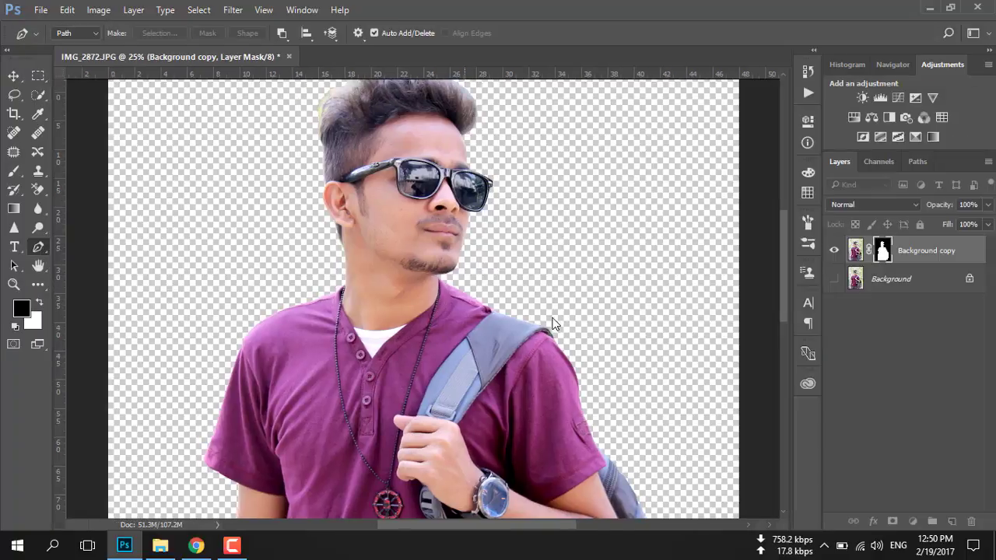
pyautogui.hotkey('ctrl', '0')
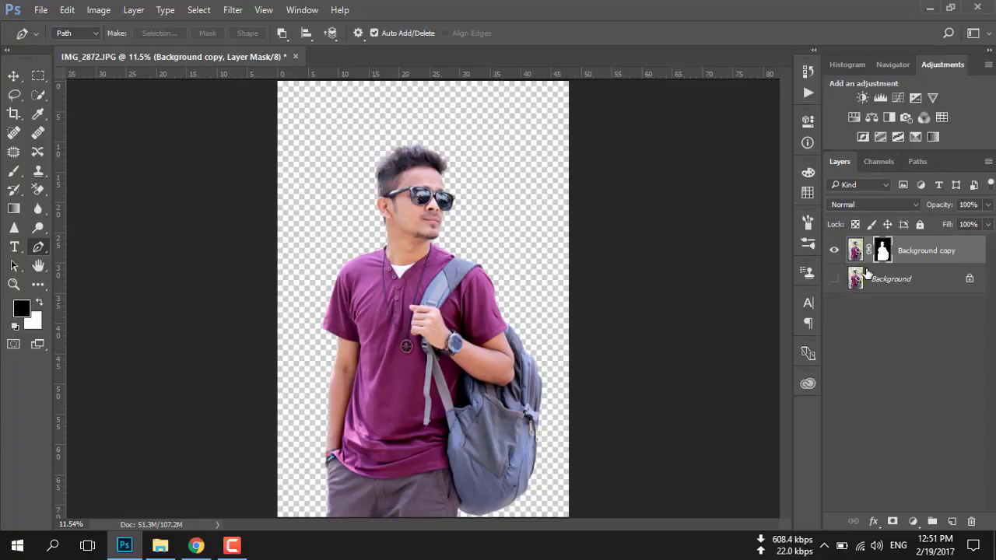
pyautogui.click(834, 249)
pyautogui.click(834, 279)
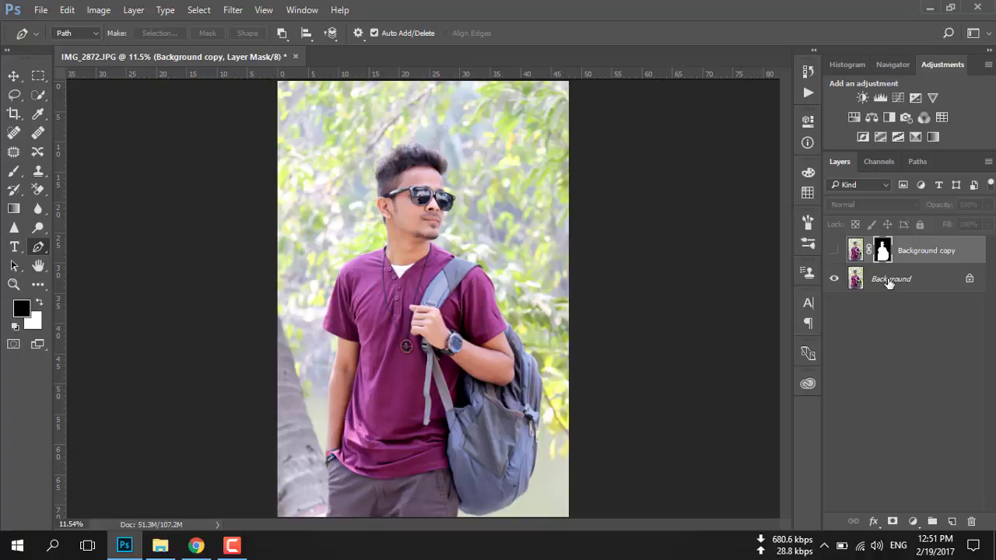
# Duplicate Background as Background copy 2, hide the original, and lasso loosely around the man
pyautogui.moveTo(889, 281); pyautogui.dragTo(951, 521)
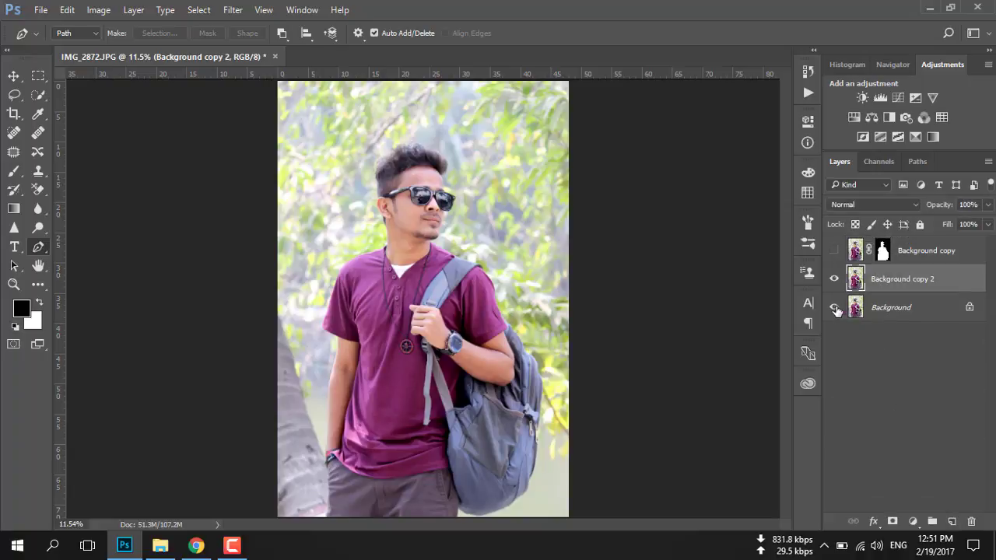
pyautogui.click(835, 308)
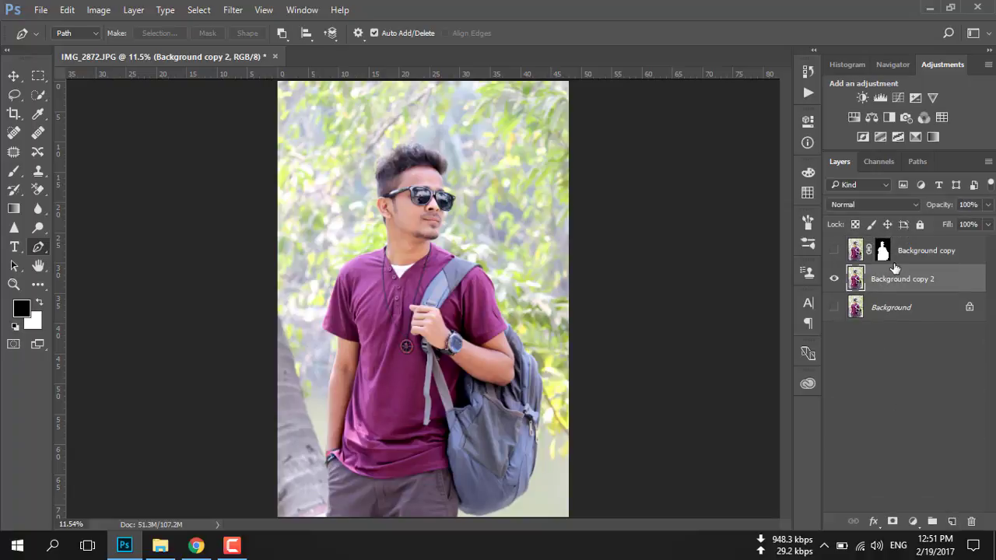
pyautogui.click(14, 94)
pyautogui.moveTo(383, 144)
pyautogui.mouseDown()
pyautogui.moveTo(318, 356)
pyautogui.moveTo(315, 506)
pyautogui.moveTo(506, 528)
pyautogui.moveTo(547, 485)
pyautogui.moveTo(554, 374)
pyautogui.moveTo(509, 271)
pyautogui.moveTo(458, 235)
pyautogui.moveTo(466, 165)
pyautogui.moveTo(387, 145)
pyautogui.moveTo(346, 160)
pyautogui.moveTo(344, 189)
pyautogui.moveTo(367, 195)
pyautogui.mouseUp()
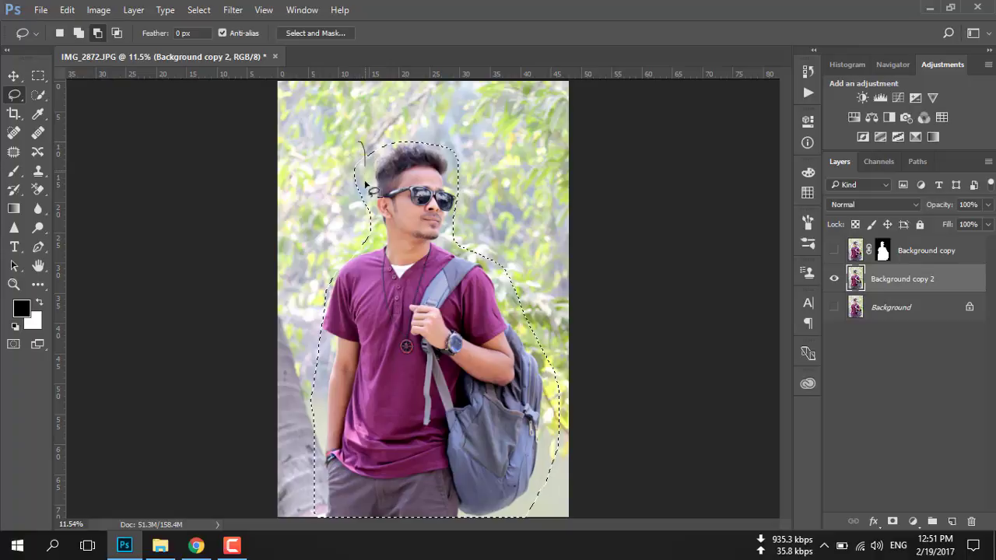
# Trim the lasso, Content-Aware Fill the man out of Background copy 2, and deselect
pyautogui.moveTo(360, 149)
pyautogui.keyDown('alt'); pyautogui.mouseDown()
pyautogui.moveTo(326, 174)
pyautogui.moveTo(364, 222)
pyautogui.mouseUp(); pyautogui.keyUp('alt')
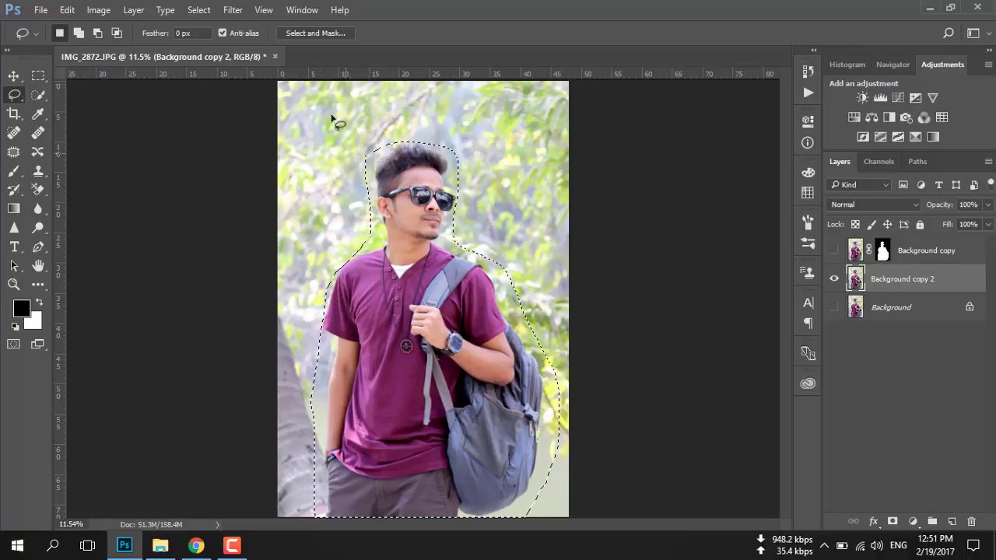
pyautogui.rightClick(419, 187)
pyautogui.click(447, 392)
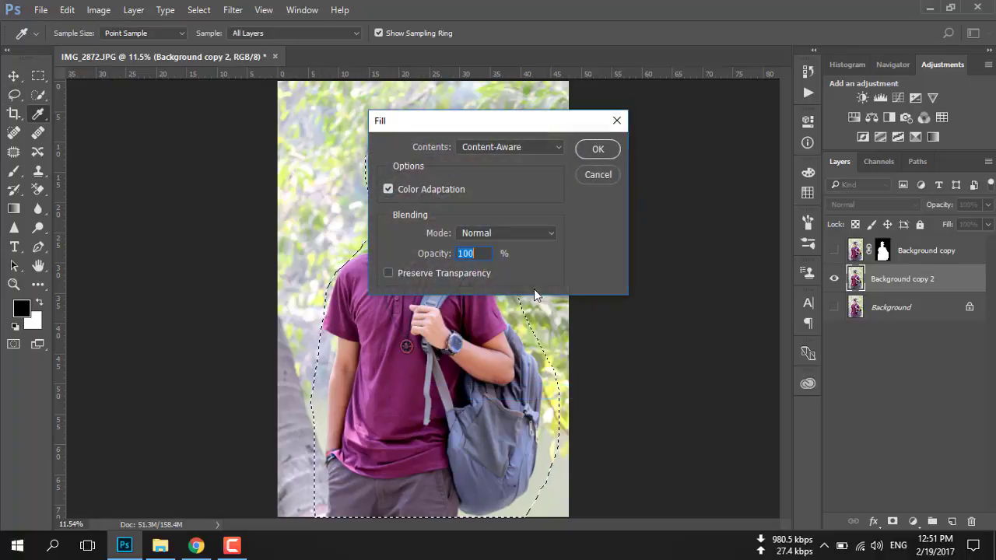
pyautogui.click(533, 148)
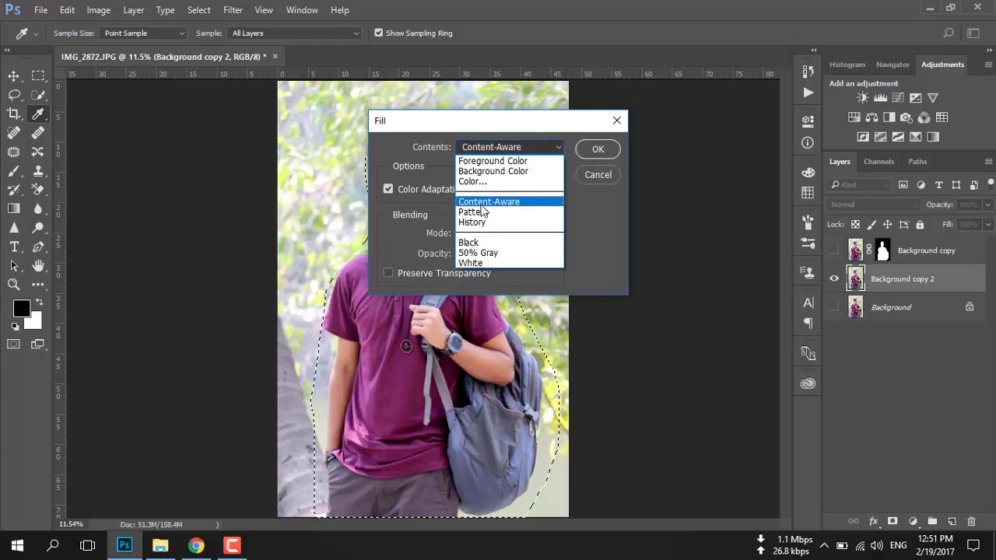
pyautogui.click(482, 204)
pyautogui.click(597, 149)
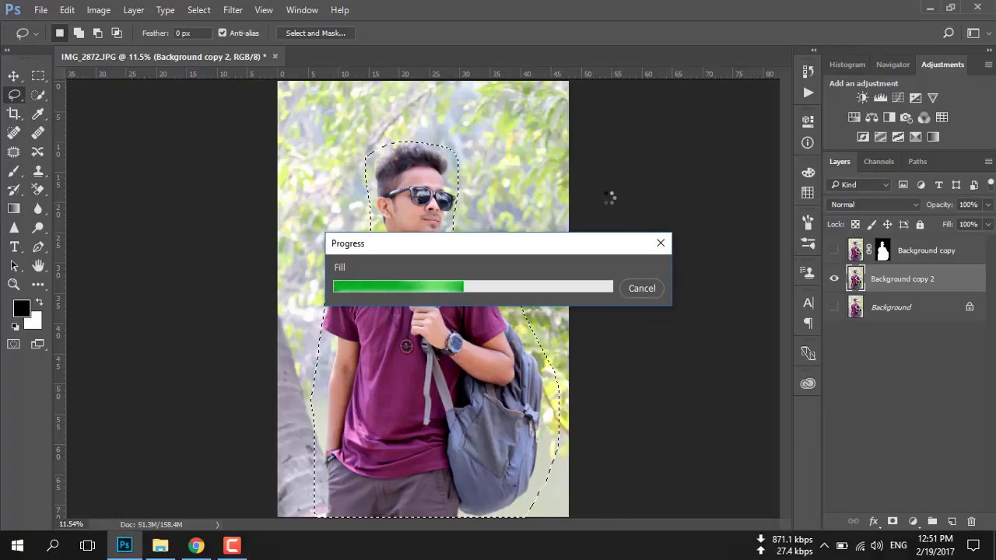
pyautogui.hotkey('ctrl', 'd')
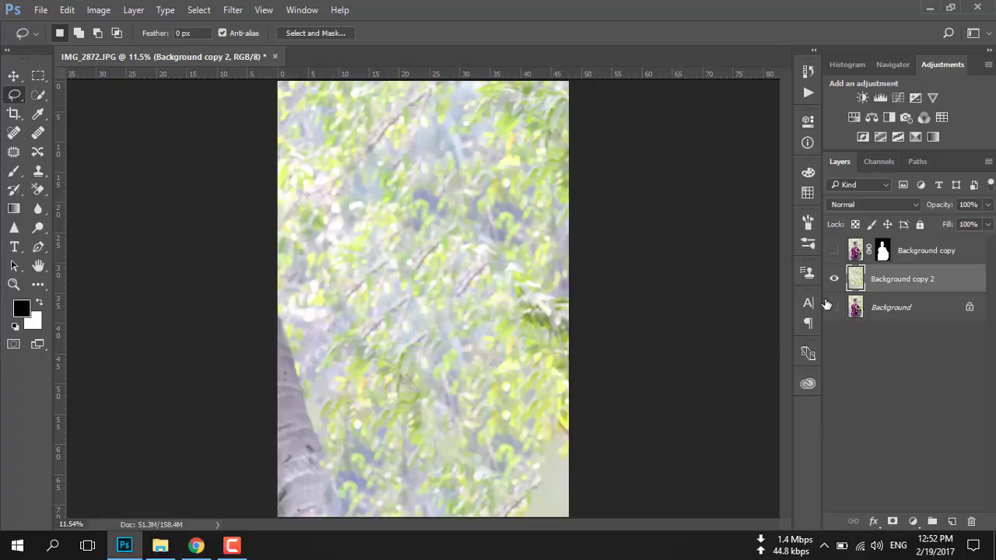
# Apply a 2.0 px Gaussian Blur to Background copy 2
pyautogui.click(834, 279)
pyautogui.click(834, 278)
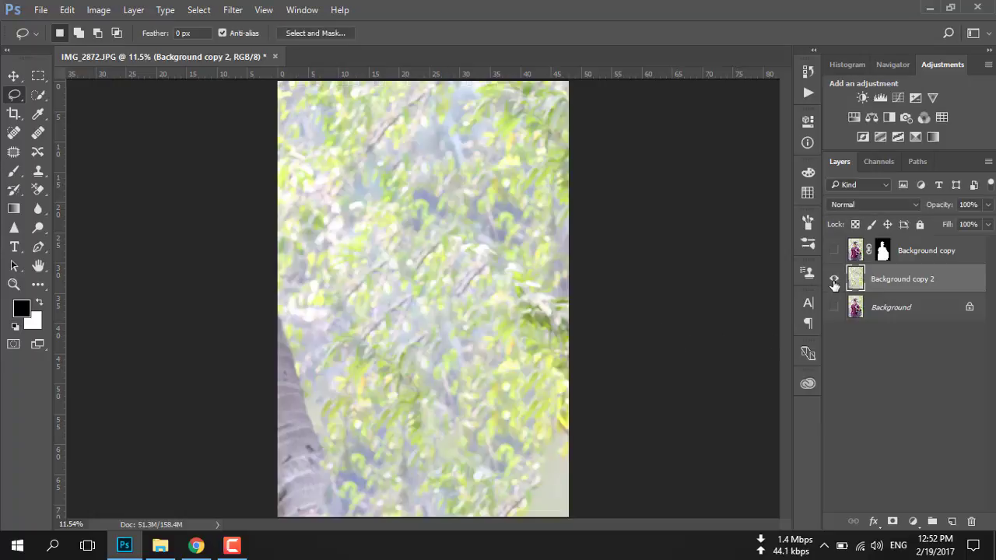
pyautogui.click(232, 10)
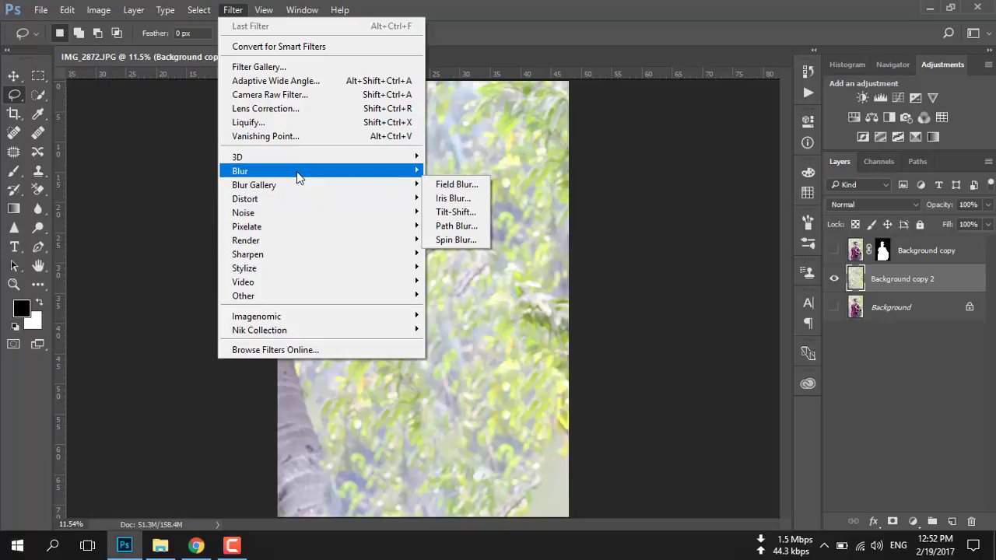
pyautogui.click(480, 228)
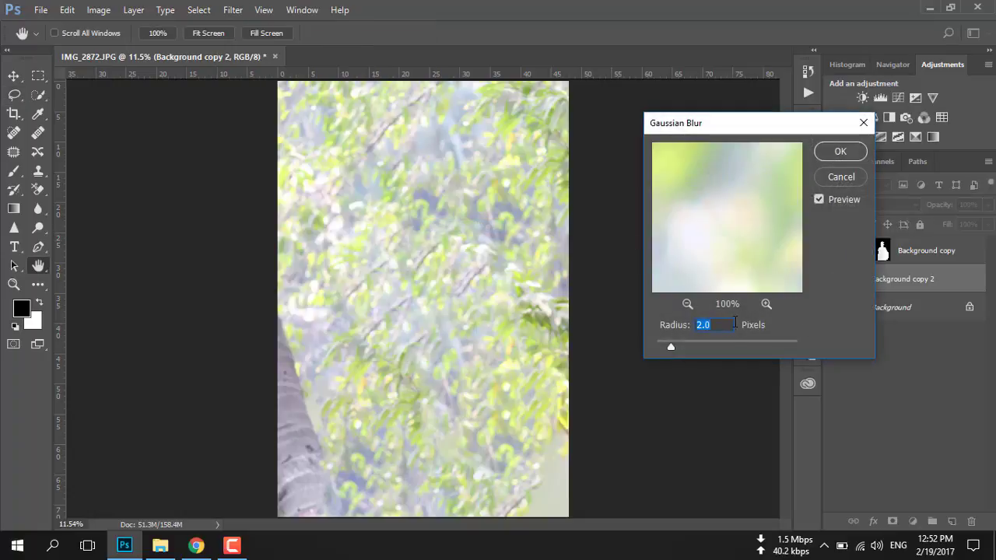
pyautogui.click(836, 152)
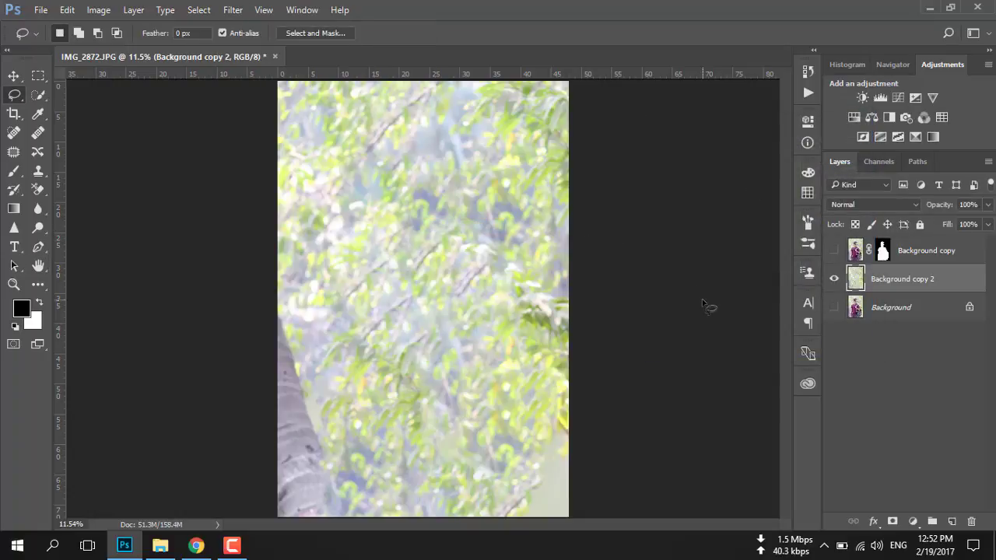
# Toggle the cut-out man layer on and off to compare against the blurred background
pyautogui.click(835, 250)
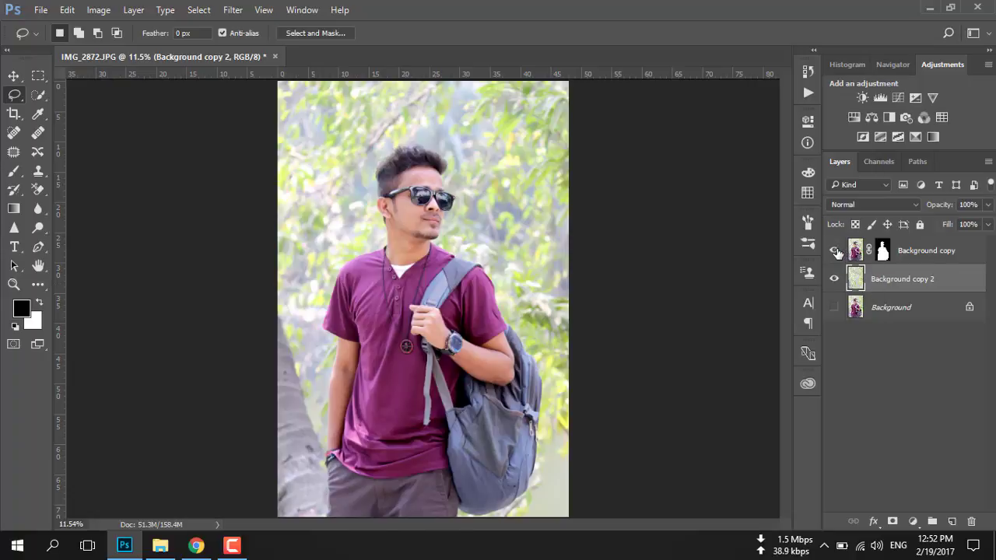
pyautogui.click(835, 250)
pyautogui.click(835, 251)
pyautogui.click(834, 251)
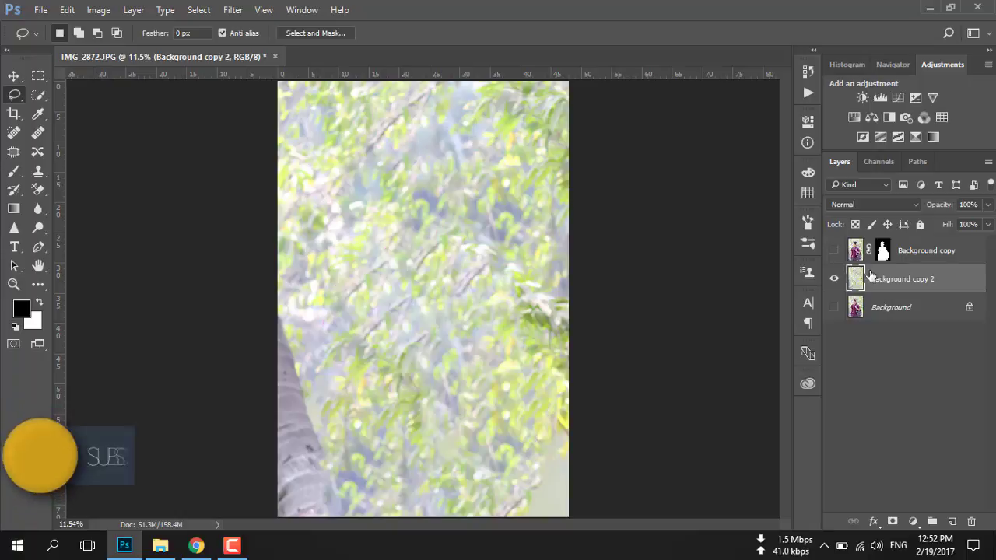
pyautogui.click(233, 10)
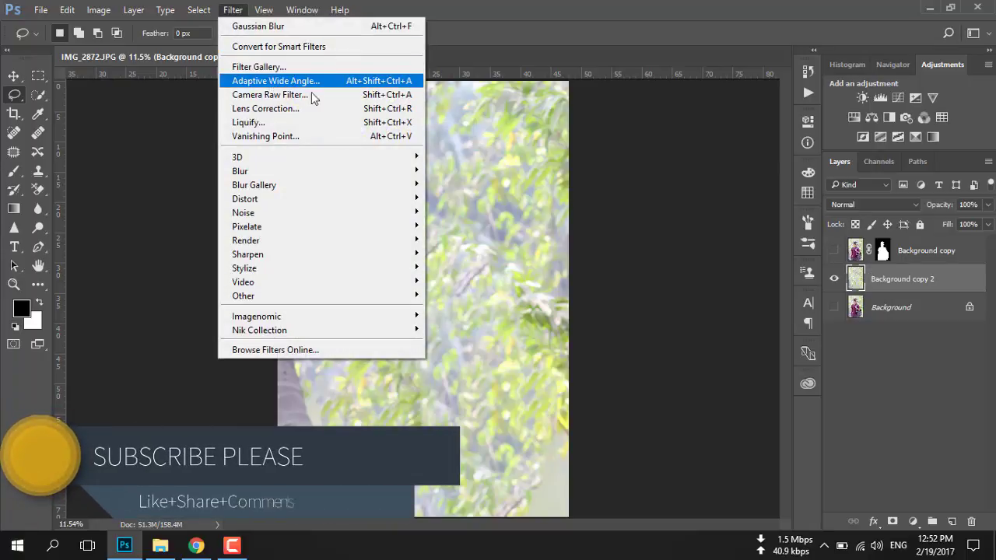
# In Camera Raw set Exposure -1.05, Contrast +10, Clarity +3 and a slightly warmer temperature
pyautogui.click(314, 96)
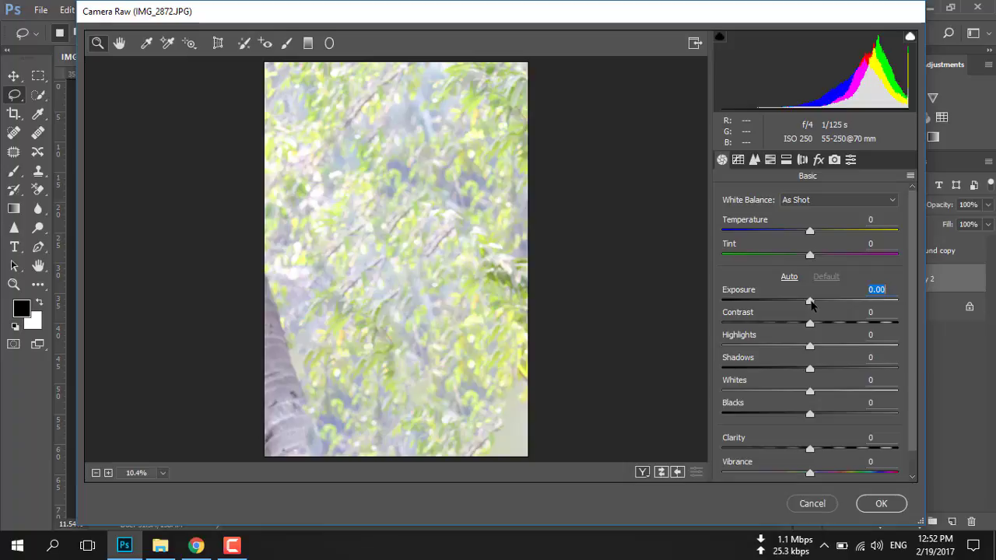
pyautogui.moveTo(810, 302); pyautogui.dragTo(792, 303)
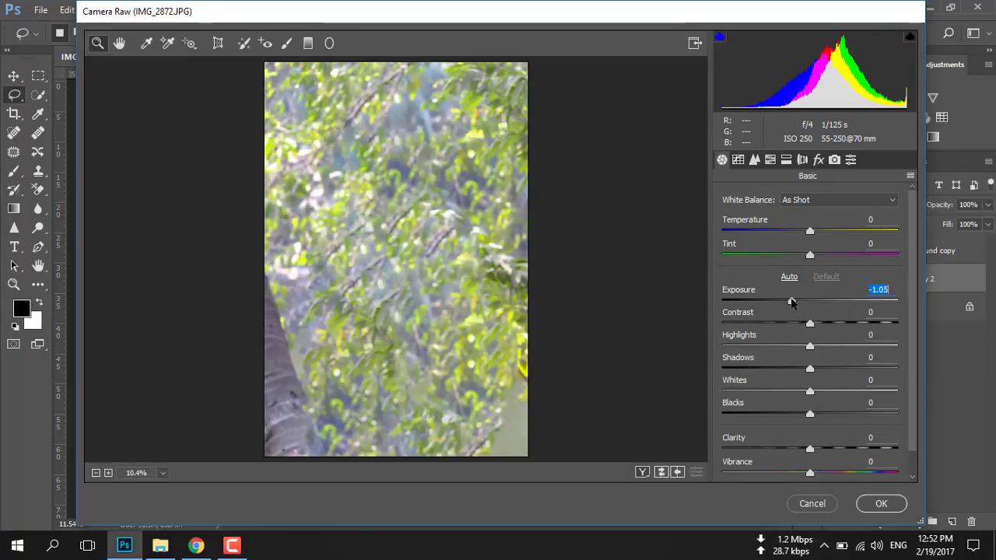
pyautogui.moveTo(809, 323)
pyautogui.mouseDown()
pyautogui.moveTo(819, 324)
pyautogui.moveTo(793, 369)
pyautogui.moveTo(816, 392)
pyautogui.moveTo(785, 392)
pyautogui.moveTo(800, 414)
pyautogui.mouseUp()
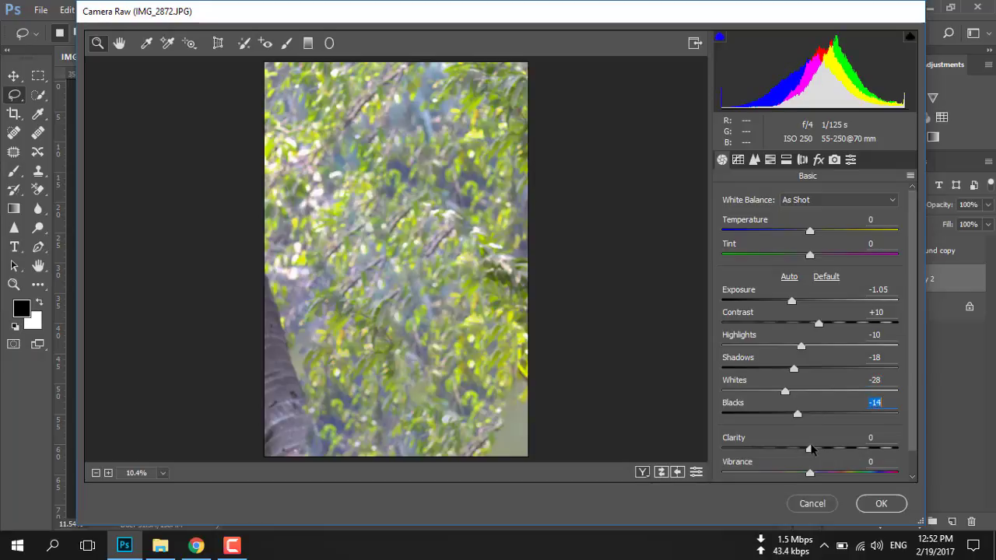
pyautogui.moveTo(809, 449); pyautogui.dragTo(813, 449)
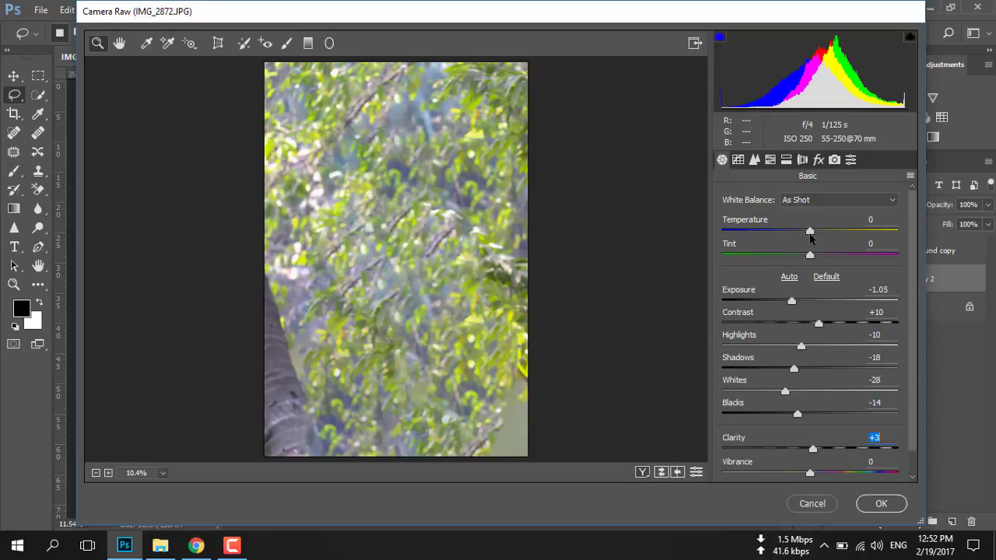
pyautogui.moveTo(810, 231)
pyautogui.mouseDown()
pyautogui.moveTo(799, 233)
pyautogui.moveTo(812, 238)
pyautogui.mouseUp()
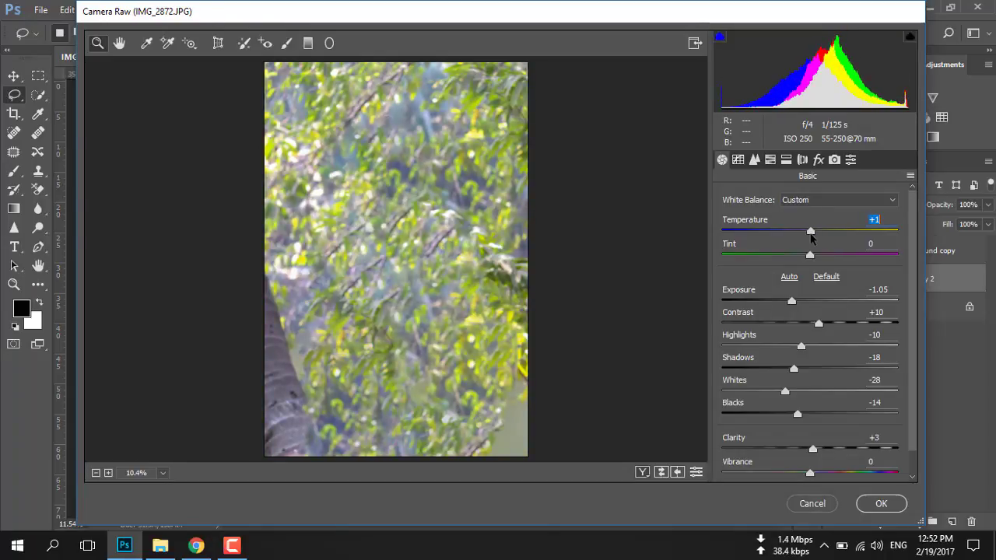
# Lower HSL luminance for Oranges, Greens (-4) and Aquas (-18), then apply the filter
pyautogui.click(769, 160)
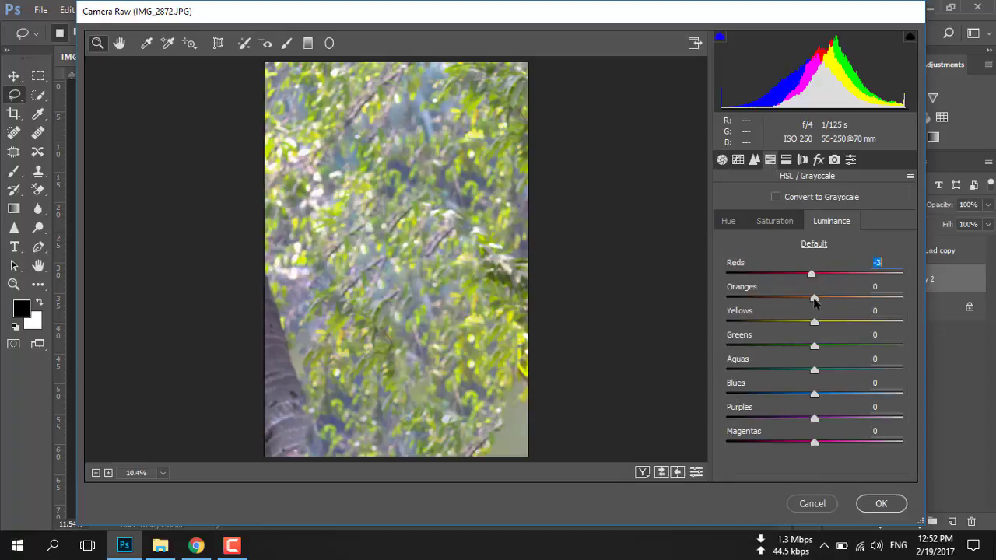
pyautogui.moveTo(815, 297)
pyautogui.mouseDown()
pyautogui.moveTo(823, 299)
pyautogui.moveTo(788, 296)
pyautogui.moveTo(804, 325)
pyautogui.mouseUp()
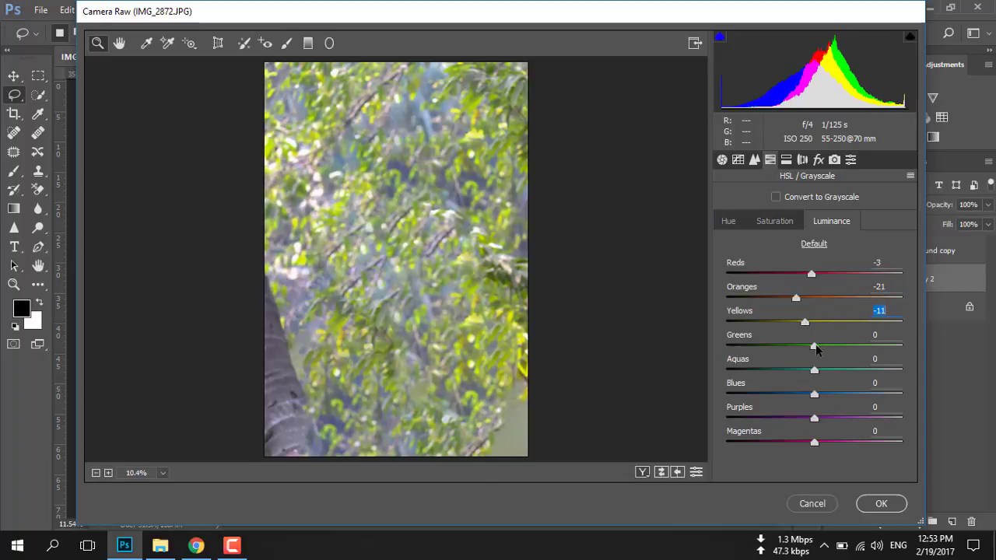
pyautogui.moveTo(813, 347); pyautogui.dragTo(810, 343)
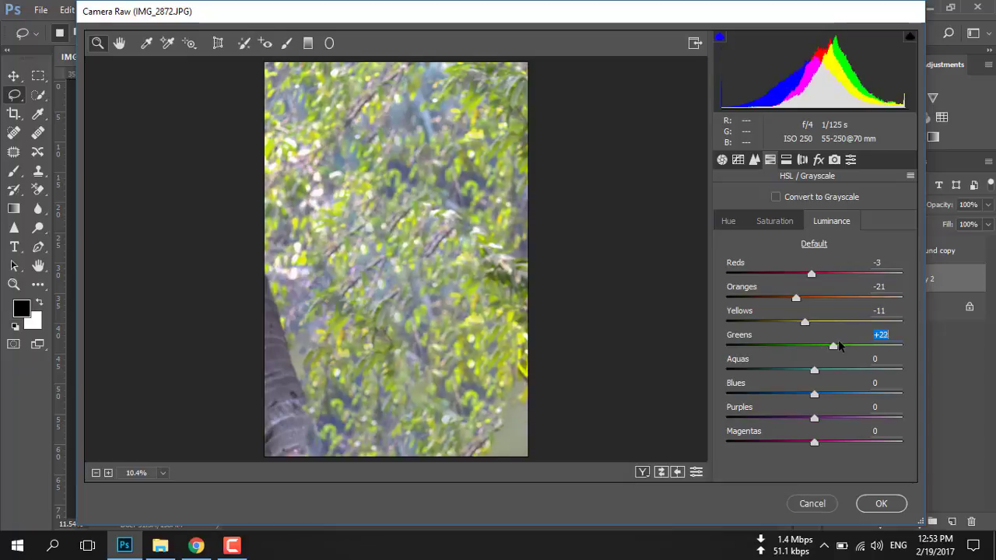
pyautogui.moveTo(816, 372)
pyautogui.mouseDown()
pyautogui.moveTo(798, 372)
pyautogui.moveTo(840, 393)
pyautogui.moveTo(755, 393)
pyautogui.moveTo(791, 391)
pyautogui.moveTo(833, 418)
pyautogui.moveTo(762, 418)
pyautogui.moveTo(841, 420)
pyautogui.moveTo(772, 425)
pyautogui.moveTo(808, 442)
pyautogui.mouseUp()
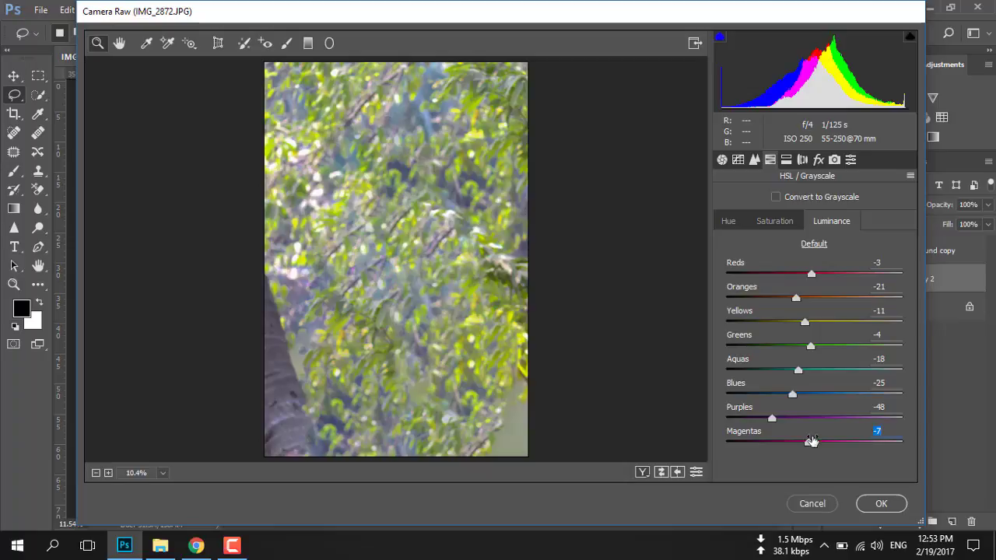
pyautogui.click(873, 503)
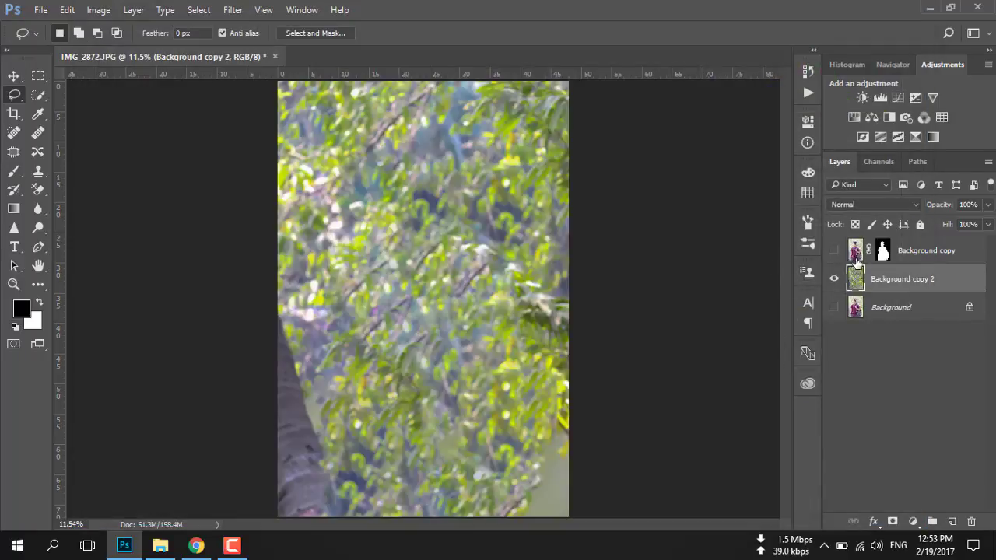
# Show the cut-out Background copy layer, target its pixels, and start the Camera Raw Filter
pyautogui.click(857, 253)
pyautogui.click(833, 250)
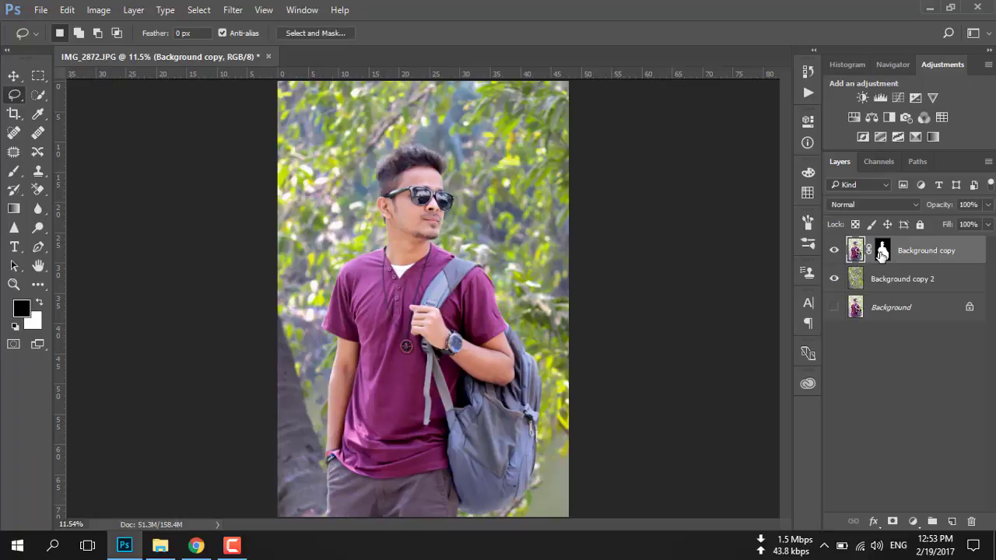
pyautogui.click(881, 250)
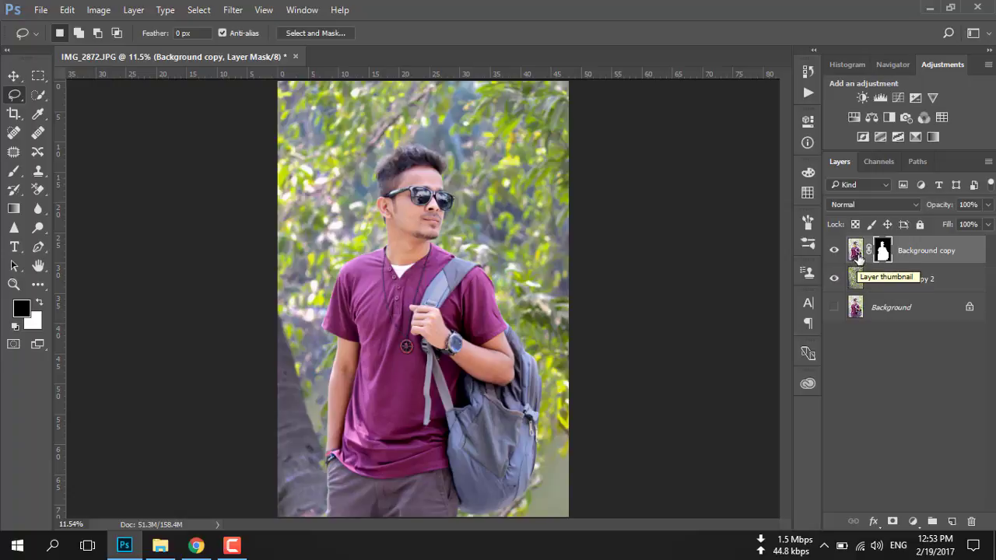
pyautogui.click(855, 252)
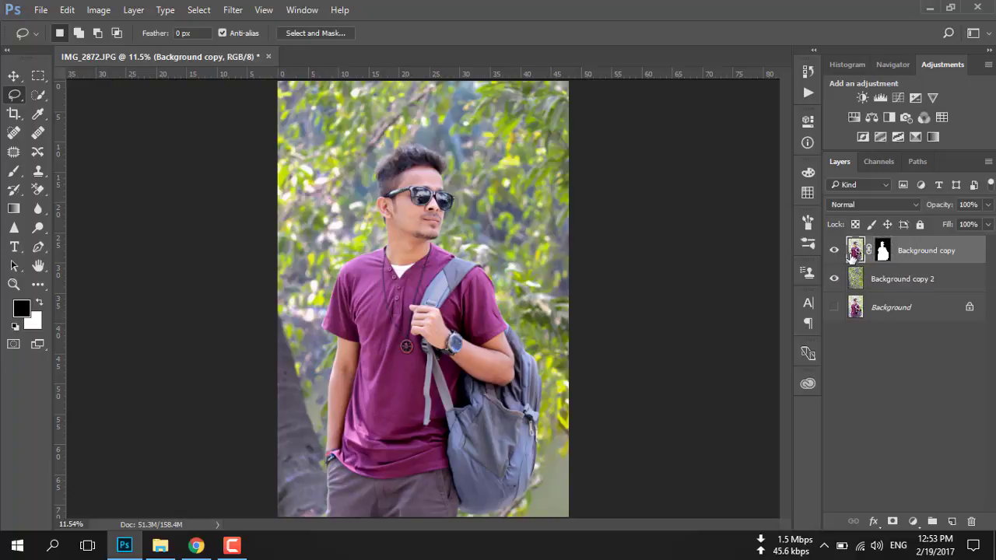
pyautogui.click(240, 10)
pyautogui.click(287, 94)
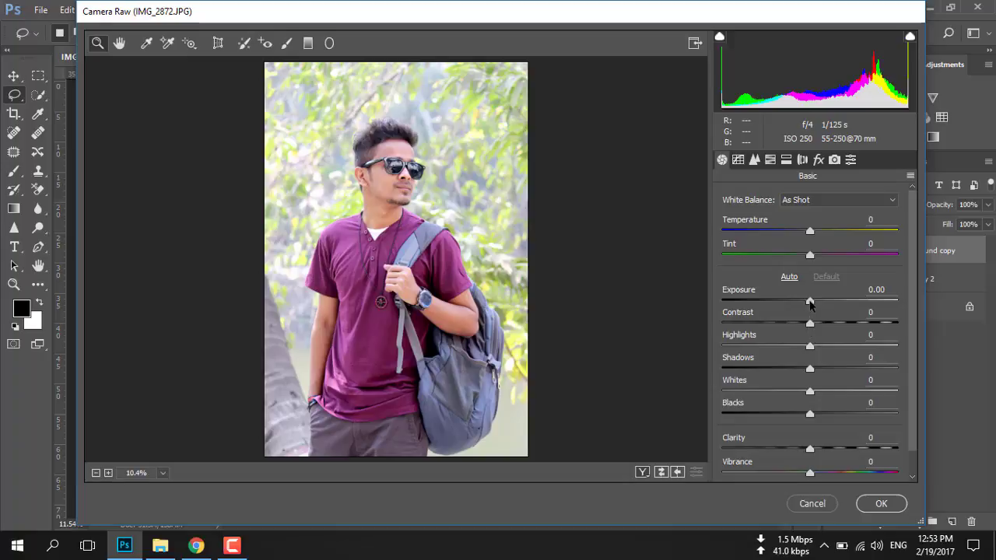
# Set Exposure -0.85, Whites -7, Clarity +5, Oranges luminance +30, Yellows -9, and apply
pyautogui.moveTo(810, 301)
pyautogui.mouseDown()
pyautogui.moveTo(795, 301)
pyautogui.moveTo(806, 345)
pyautogui.mouseUp()
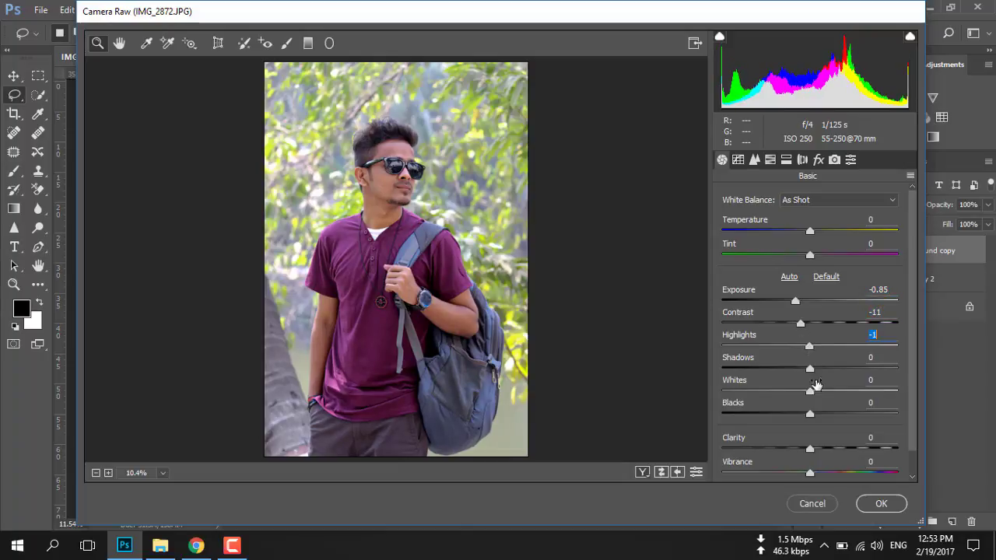
pyautogui.moveTo(809, 391); pyautogui.dragTo(804, 391)
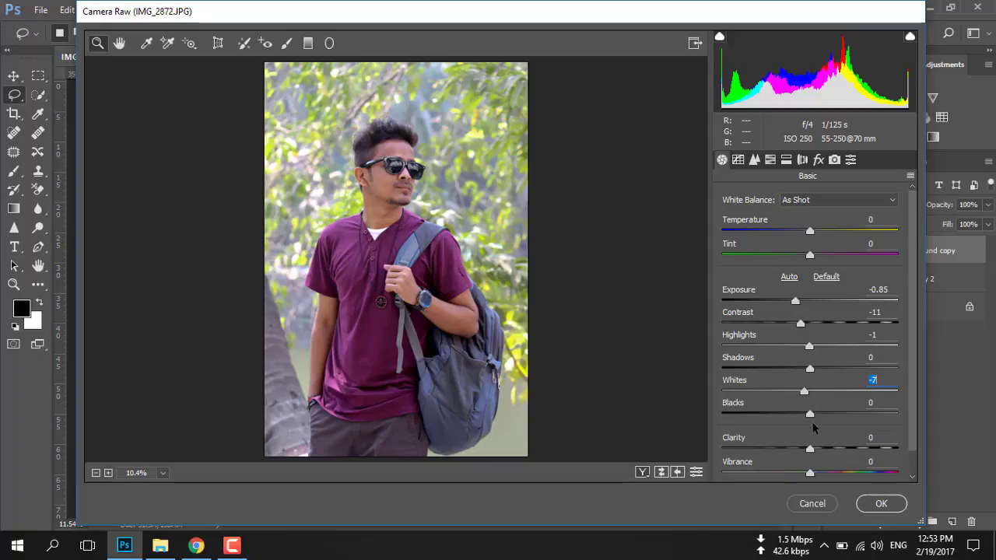
pyautogui.moveTo(810, 450); pyautogui.dragTo(815, 449)
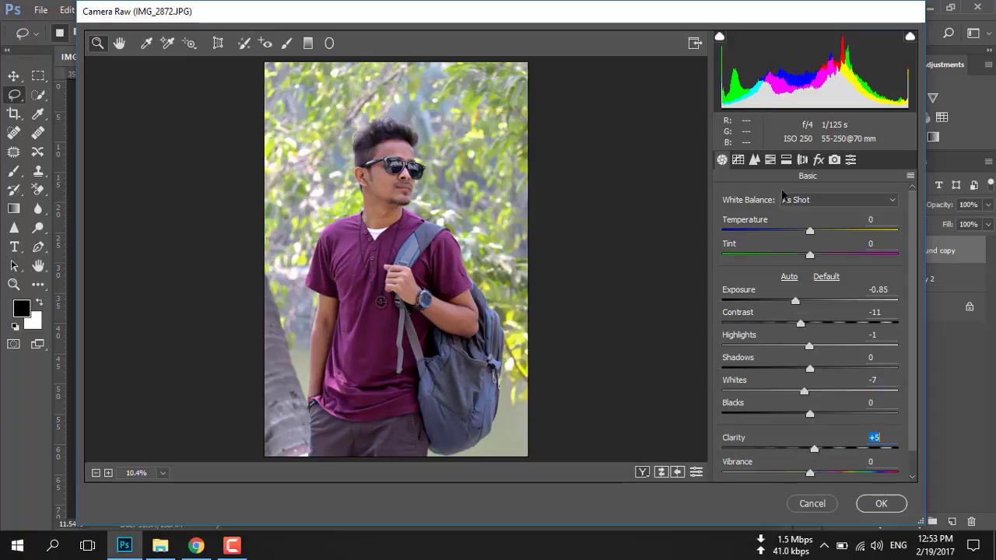
pyautogui.click(770, 159)
pyautogui.moveTo(815, 298); pyautogui.dragTo(840, 298)
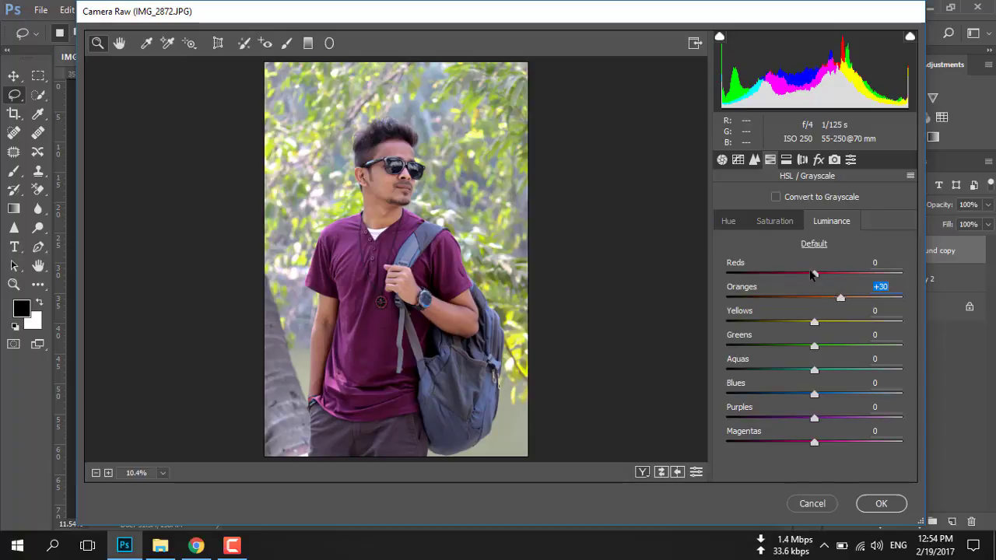
pyautogui.moveTo(814, 322); pyautogui.dragTo(806, 322)
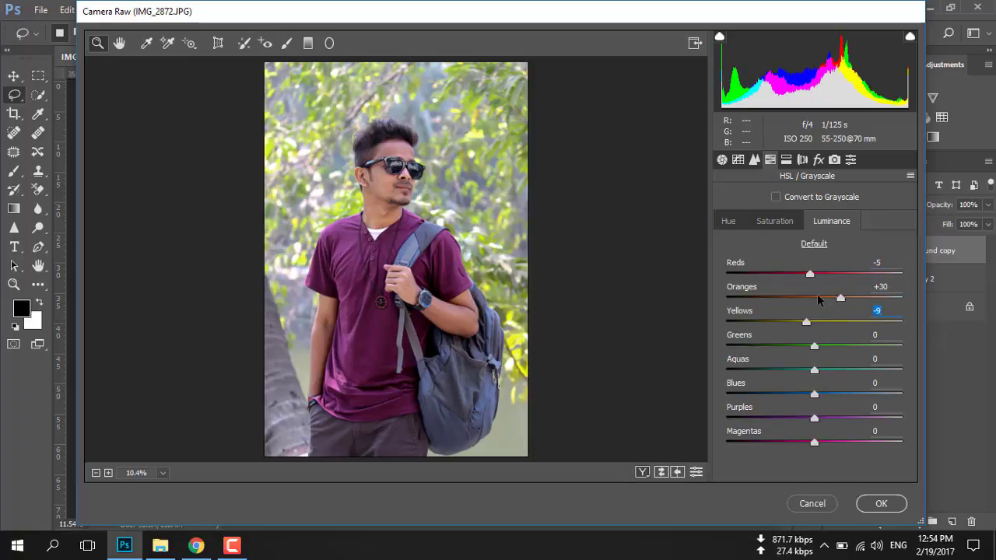
pyautogui.click(880, 504)
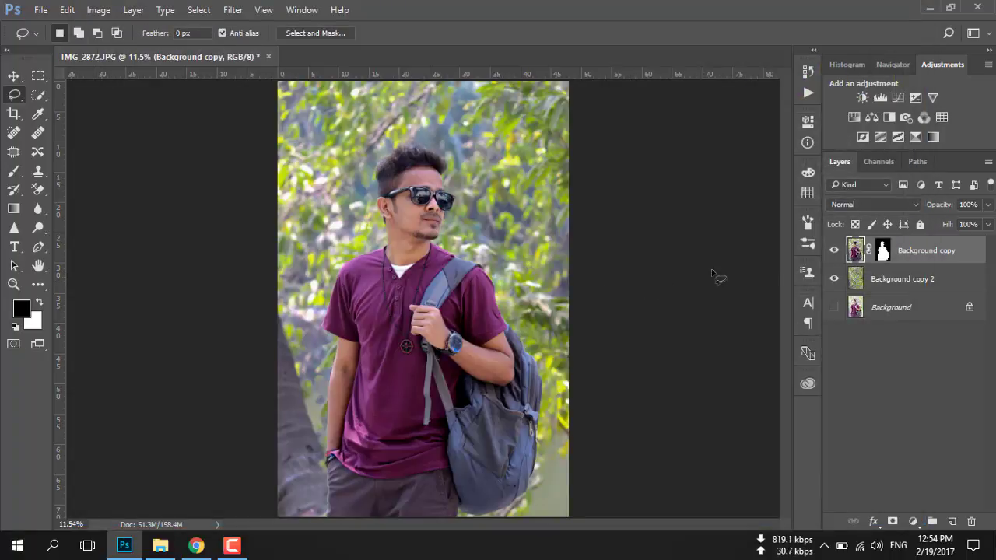
# Show Background copy, select its mask, zoom in on the face, and apply the layer mask
pyautogui.click(837, 251)
pyautogui.click(883, 252)
pyautogui.hotkey('ctrl', '+')
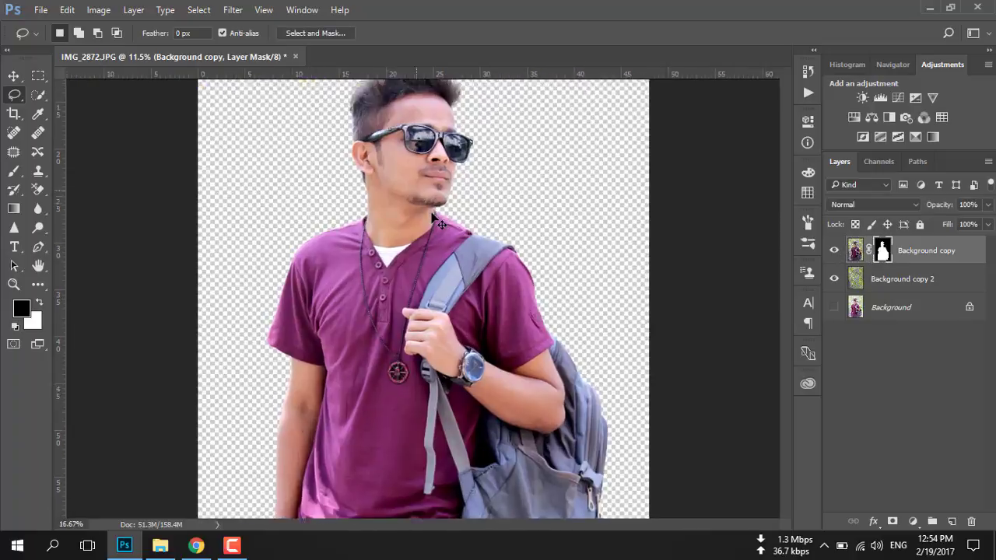
pyautogui.hotkey('ctrl', '+')
pyautogui.scroll(1, 451, 232)
pyautogui.scroll(1, 451, 232)
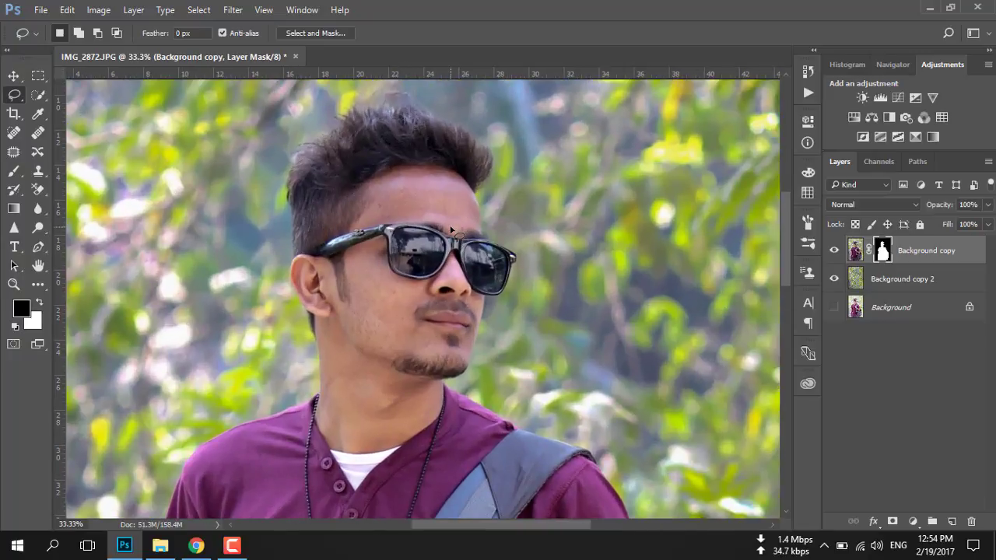
pyautogui.scroll(1, 451, 228)
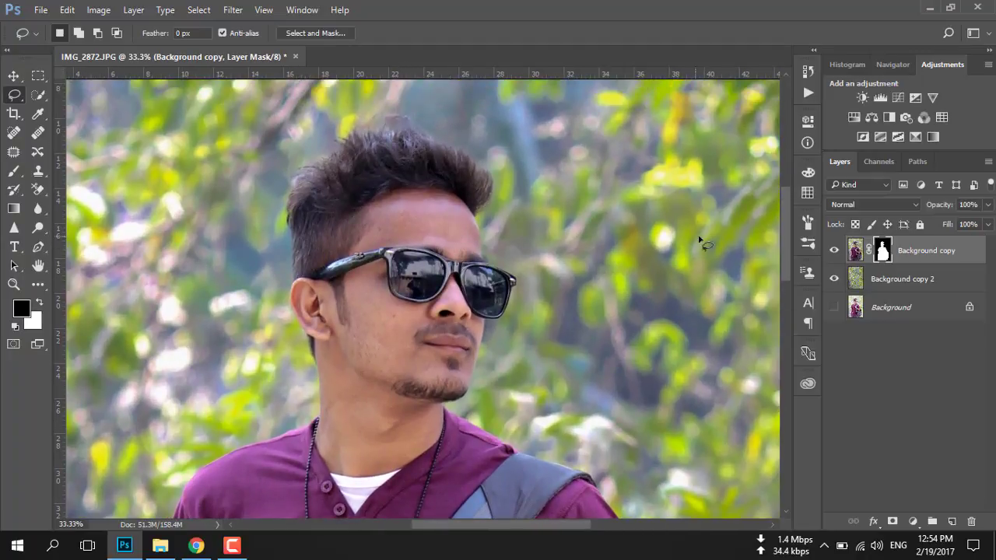
pyautogui.rightClick(881, 250)
pyautogui.click(876, 294)
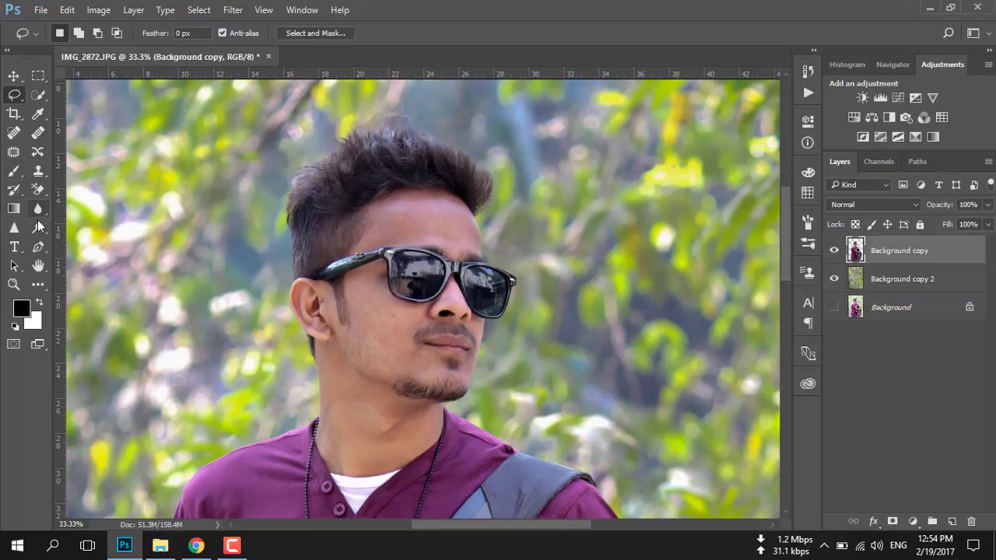
# Switch to the Smudge tool with a bristle brush tip sized to 50
pyautogui.click(38, 208)
pyautogui.click(93, 223)
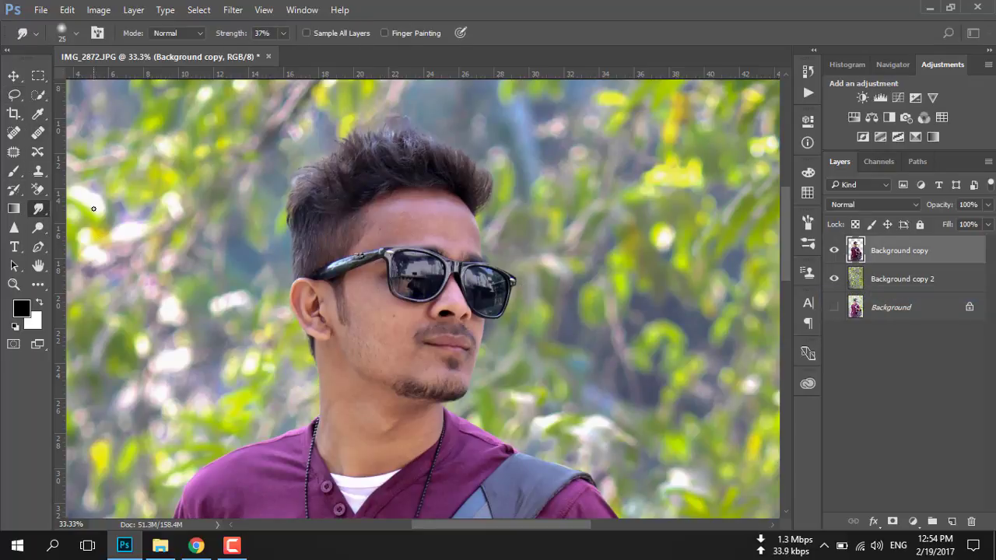
pyautogui.click(75, 33)
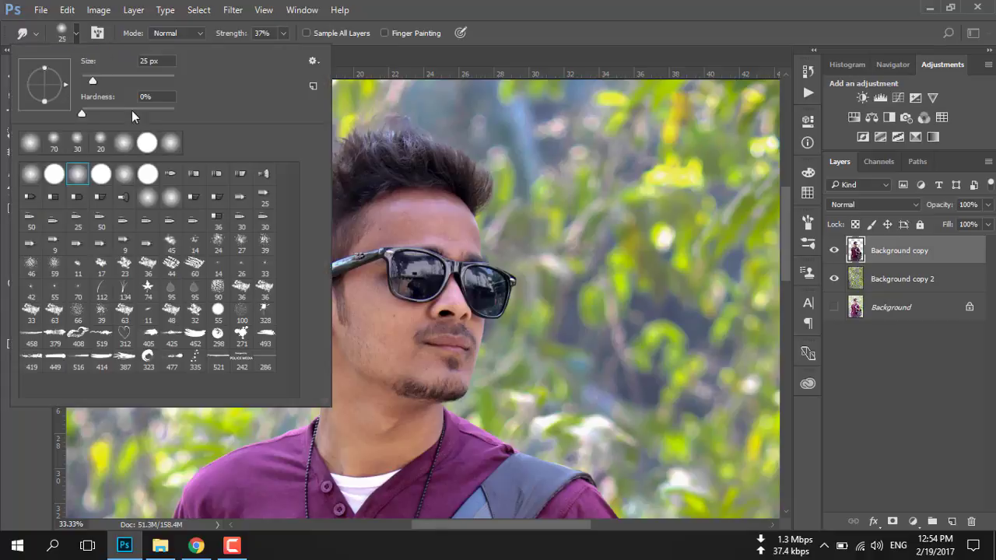
pyautogui.click(219, 179)
pyautogui.press('Return')
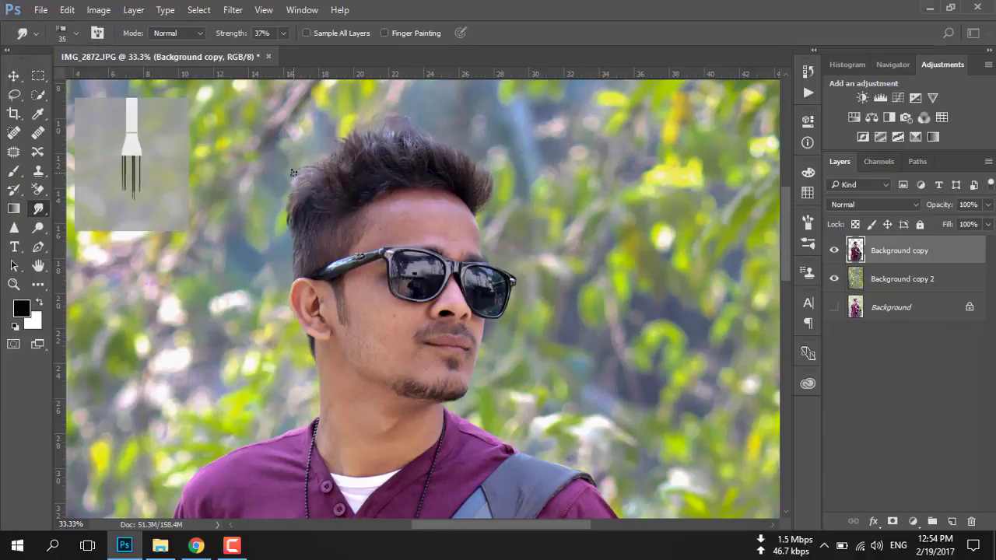
pyautogui.press(']')
pyautogui.press(']')
pyautogui.press(']')
pyautogui.press(']')
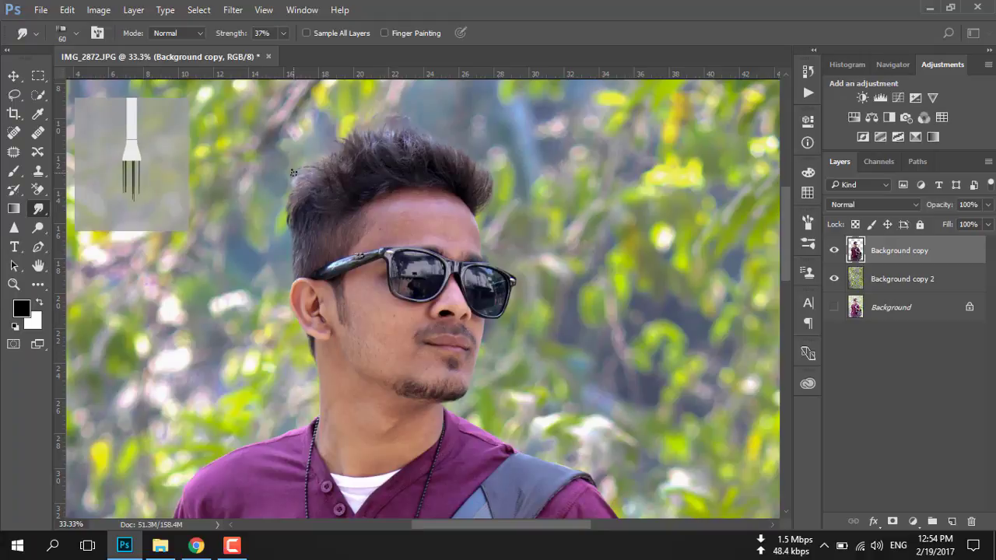
pyautogui.keyDown('alt'); pyautogui.scroll(1, 389, 167); pyautogui.keyUp('alt')
pyautogui.scroll(1, 412, 183)
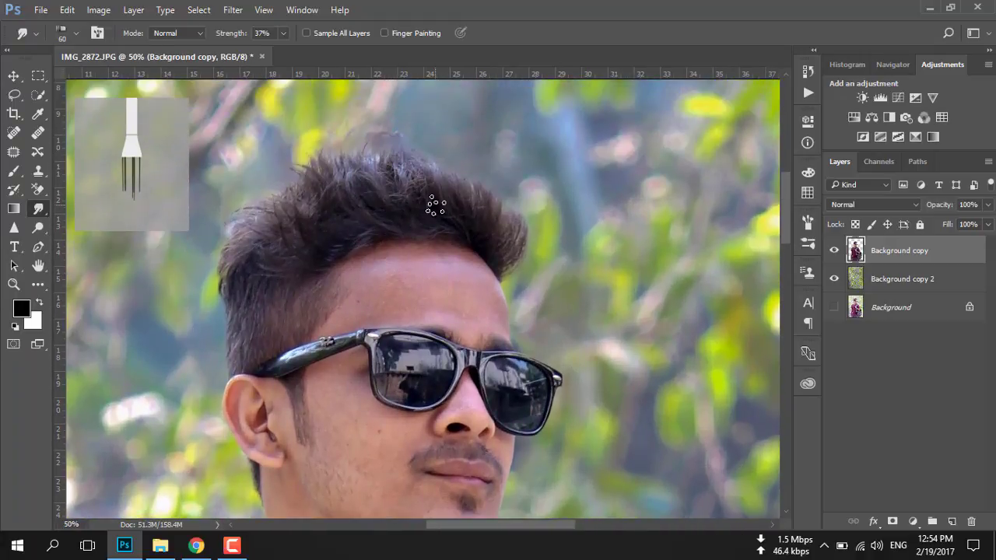
pyautogui.press('[')
pyautogui.press('[')
# Smudge the hair edges and the top strands into the background
pyautogui.moveTo(510, 259); pyautogui.dragTo(517, 217)
pyautogui.moveTo(519, 198)
pyautogui.mouseDown()
pyautogui.moveTo(489, 238)
pyautogui.moveTo(471, 204)
pyautogui.moveTo(478, 195)
pyautogui.moveTo(452, 213)
pyautogui.moveTo(441, 161)
pyautogui.moveTo(451, 215)
pyautogui.moveTo(416, 155)
pyautogui.moveTo(396, 148)
pyautogui.moveTo(434, 216)
pyautogui.moveTo(360, 153)
pyautogui.moveTo(343, 177)
pyautogui.moveTo(382, 211)
pyautogui.moveTo(371, 187)
pyautogui.moveTo(371, 216)
pyautogui.moveTo(335, 172)
pyautogui.moveTo(365, 220)
pyautogui.moveTo(308, 182)
pyautogui.moveTo(285, 210)
pyautogui.moveTo(315, 215)
pyautogui.moveTo(259, 207)
pyautogui.moveTo(267, 224)
pyautogui.moveTo(224, 256)
pyautogui.moveTo(226, 276)
pyautogui.moveTo(256, 266)
pyautogui.moveTo(234, 307)
pyautogui.moveTo(304, 268)
pyautogui.moveTo(256, 311)
pyautogui.moveTo(289, 312)
pyautogui.mouseUp()
pyautogui.scroll(-1, 289, 313)
pyautogui.moveTo(435, 190)
pyautogui.mouseDown()
pyautogui.moveTo(433, 138)
pyautogui.moveTo(448, 191)
pyautogui.mouseUp()
pyautogui.moveTo(392, 166)
pyautogui.mouseDown()
pyautogui.moveTo(428, 195)
pyautogui.moveTo(400, 182)
pyautogui.moveTo(318, 199)
pyautogui.moveTo(326, 215)
pyautogui.mouseUp()
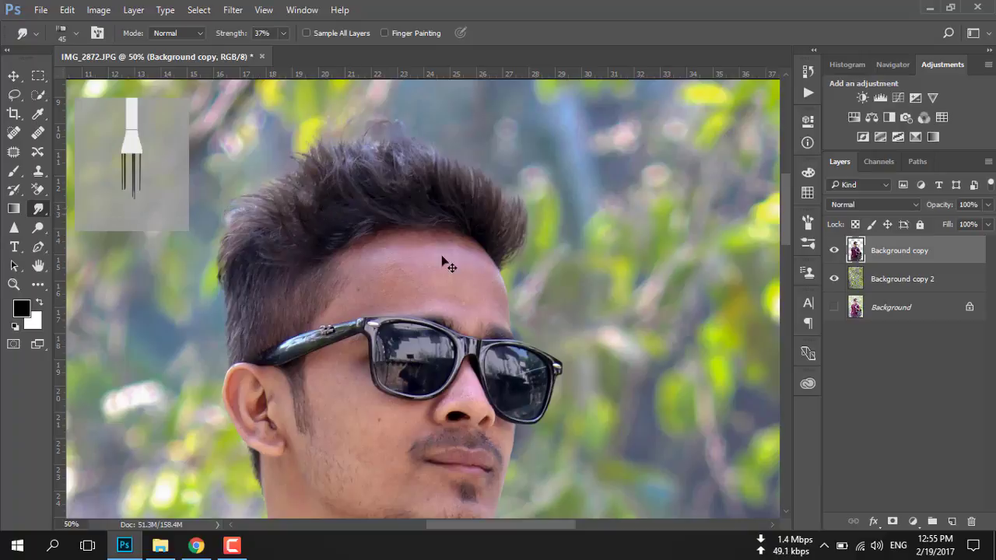
pyautogui.hotkey('ctrl', '0')
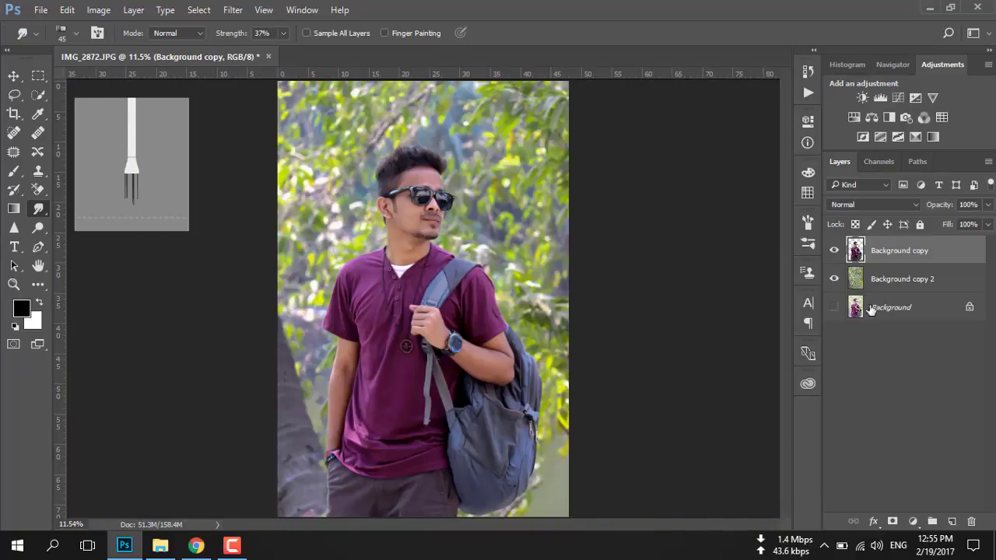
# Select the Background copy 2 layer and start a Blur Gallery Tilt-Shift blur
pyautogui.click(834, 252)
pyautogui.click(833, 251)
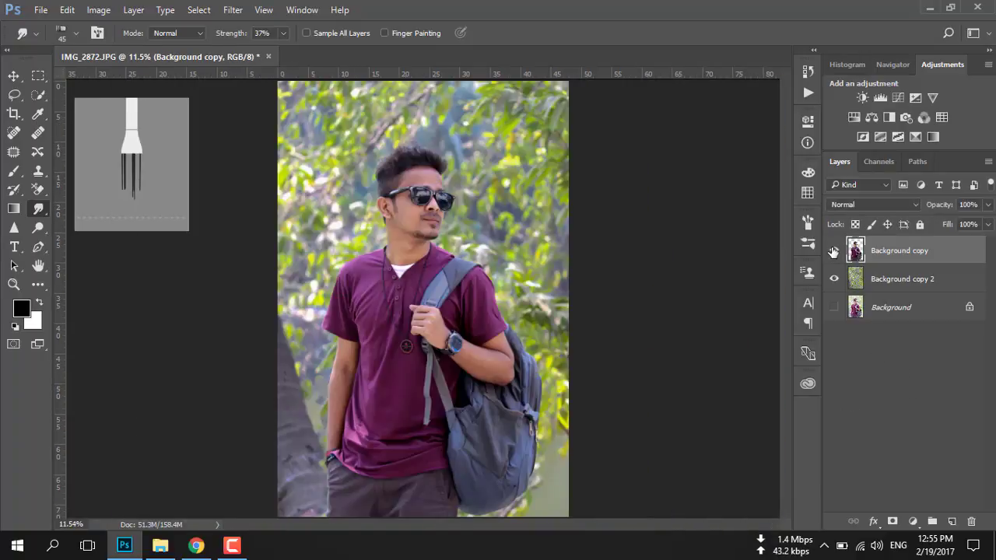
pyautogui.click(903, 288)
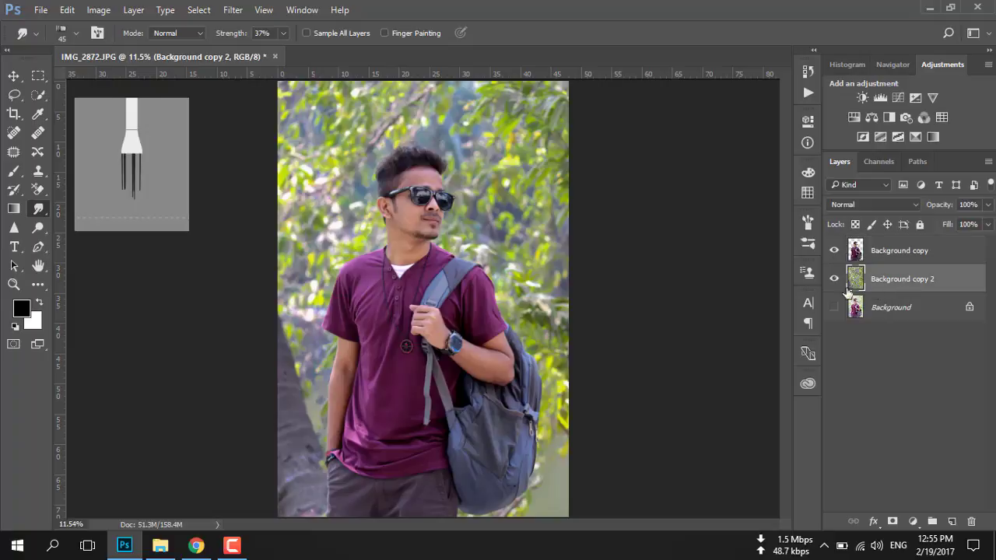
pyautogui.click(233, 10)
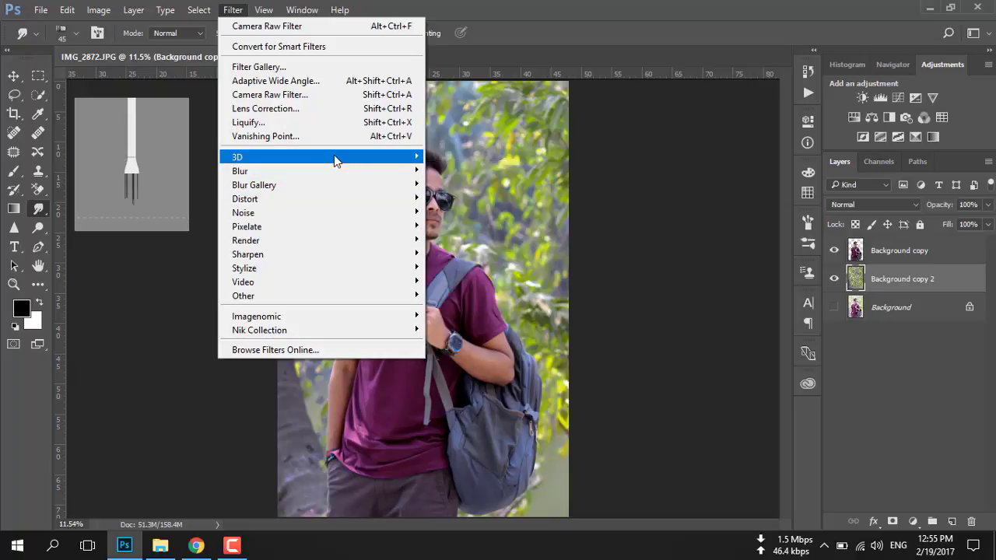
pyautogui.moveTo(254, 185)
pyautogui.click(454, 212)
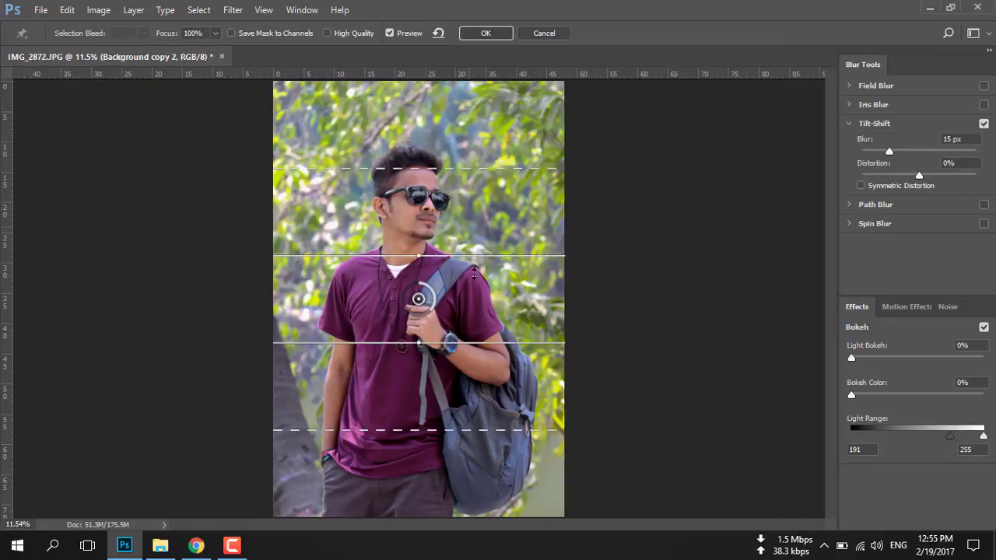
# Move the Tilt-Shift focus band lower on the photo and apply a 30 px blur
pyautogui.moveTo(465, 255); pyautogui.dragTo(458, 364)
pyautogui.hotkey('ctrl', '-')
pyautogui.hotkey('ctrl', '-')
pyautogui.hotkey('ctrl', '-')
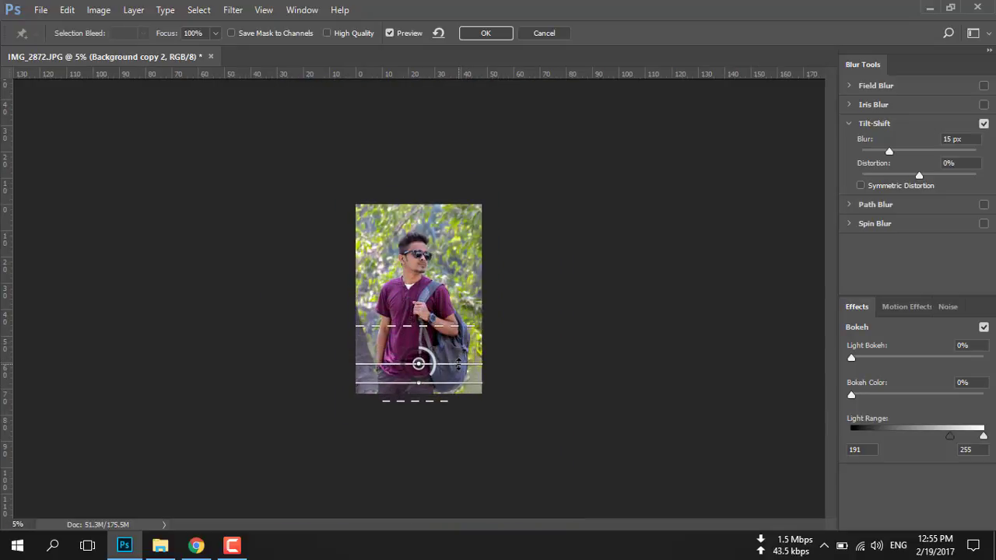
pyautogui.moveTo(466, 356); pyautogui.dragTo(457, 383)
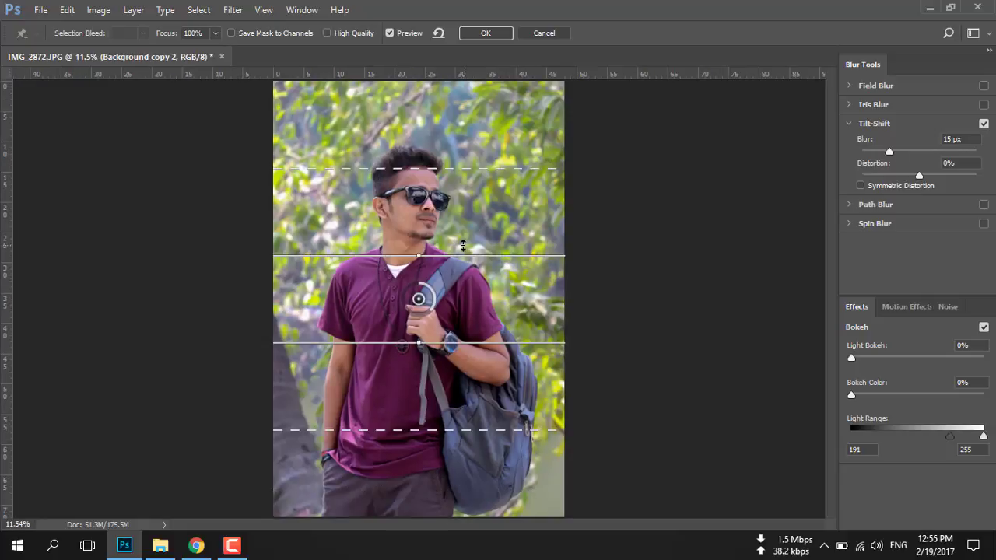
pyautogui.moveTo(465, 286); pyautogui.dragTo(465, 330)
pyautogui.moveTo(889, 151); pyautogui.dragTo(904, 158)
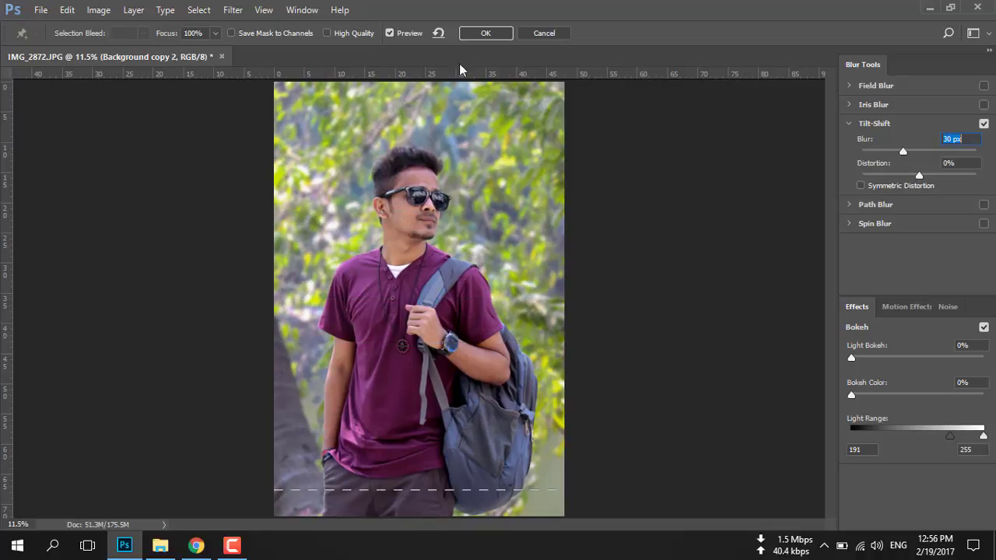
pyautogui.click(390, 32)
pyautogui.click(389, 32)
pyautogui.click(487, 33)
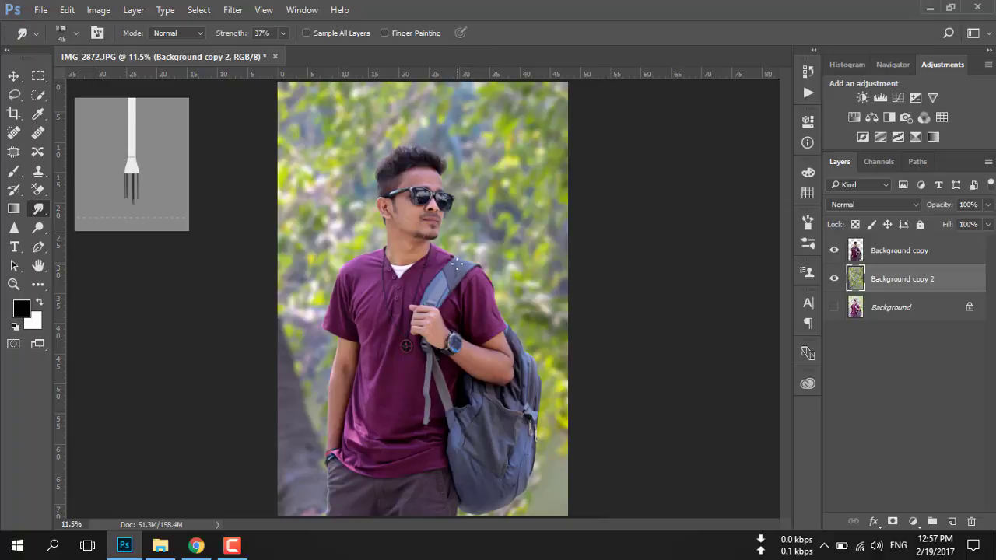
# Zoom in on the photo and make Background copy the active layer
pyautogui.hotkey('ctrl', '+')
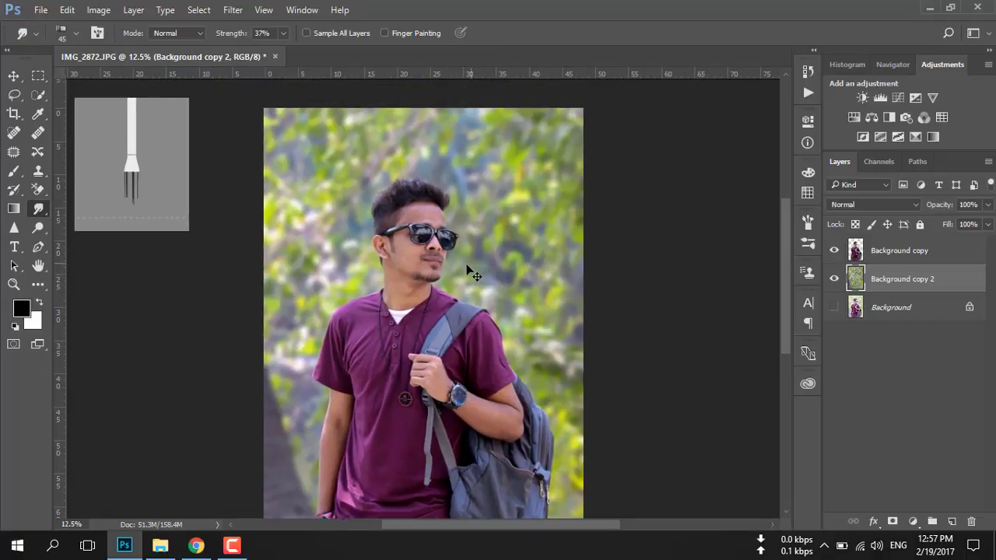
pyautogui.hotkey('ctrl', '+')
pyautogui.hotkey('ctrl', '+')
pyautogui.click(871, 257)
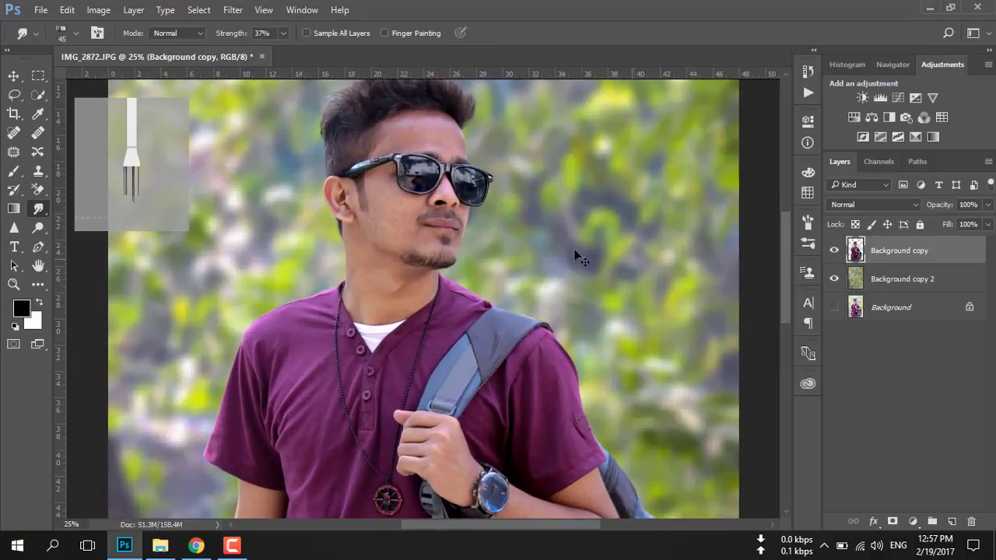
# Zoom in on the face and heal blemishes on the man's cheek with the Healing Brush
pyautogui.hotkey('ctrl', '+')
pyautogui.hotkey('ctrl', '+')
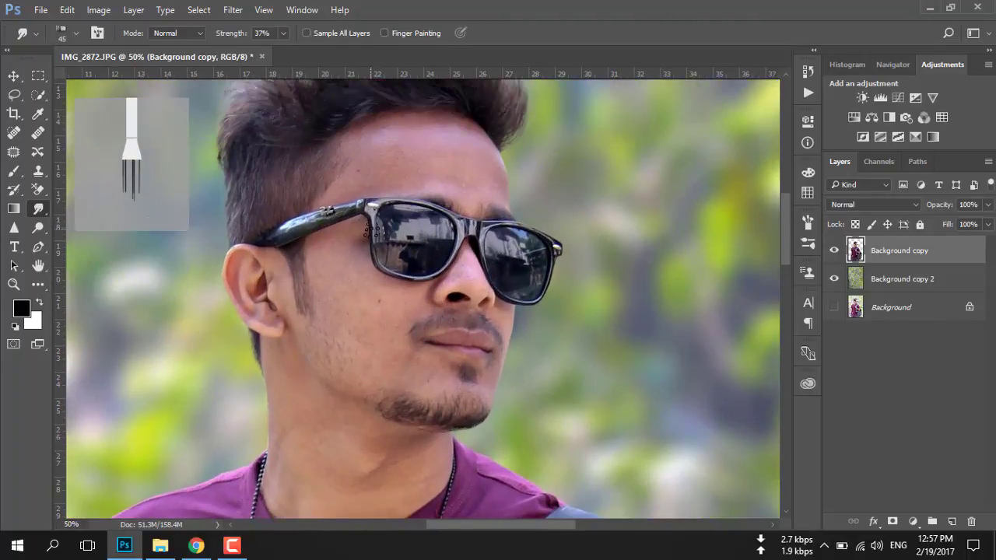
pyautogui.hotkey('ctrl', '+')
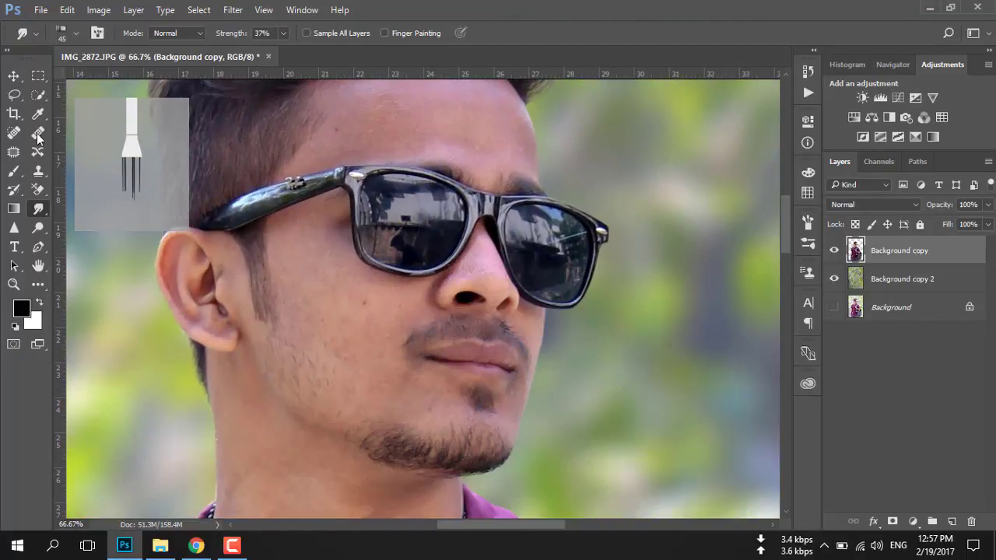
pyautogui.click(37, 133)
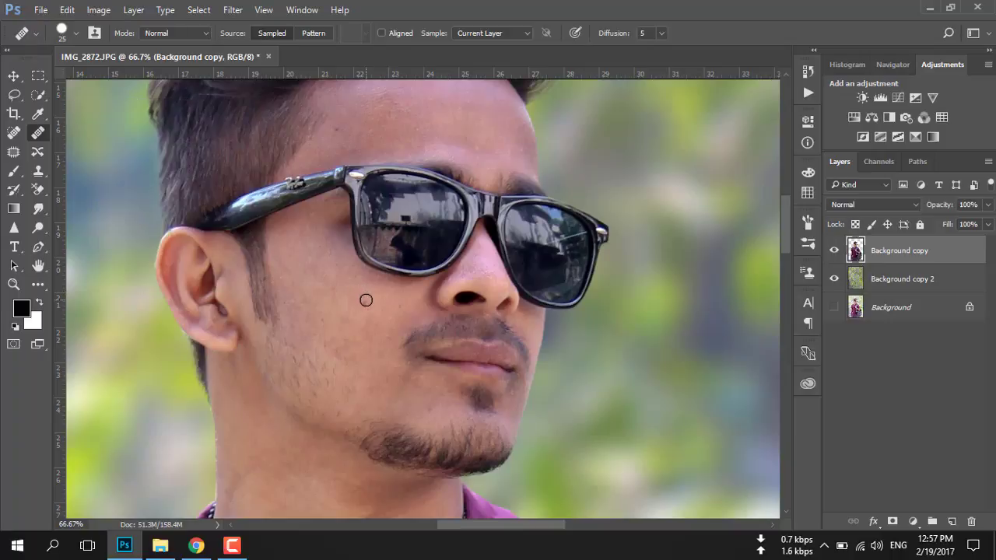
pyautogui.moveTo(373, 309); pyautogui.dragTo(341, 325)
pyautogui.moveTo(310, 267); pyautogui.dragTo(308, 301)
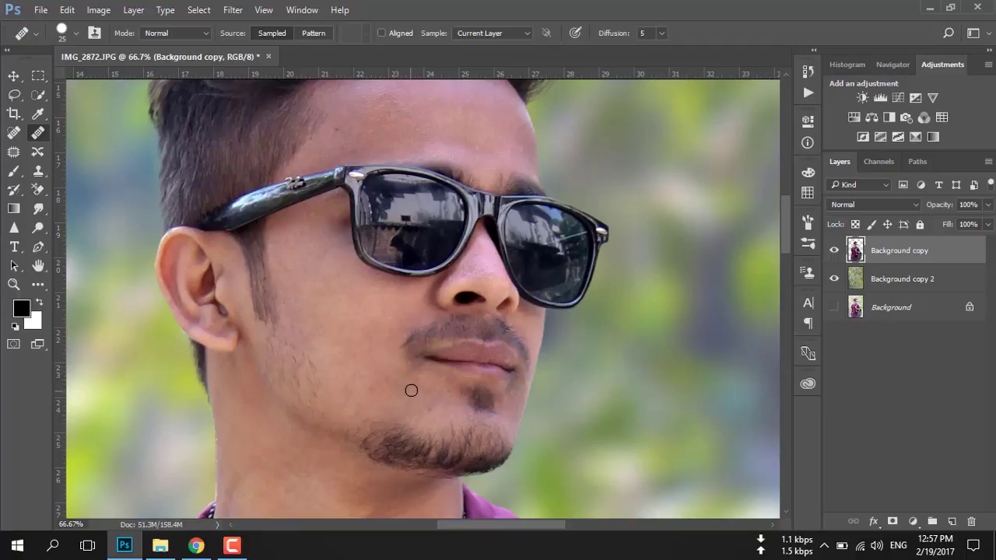
pyautogui.scroll(1, 392, 404)
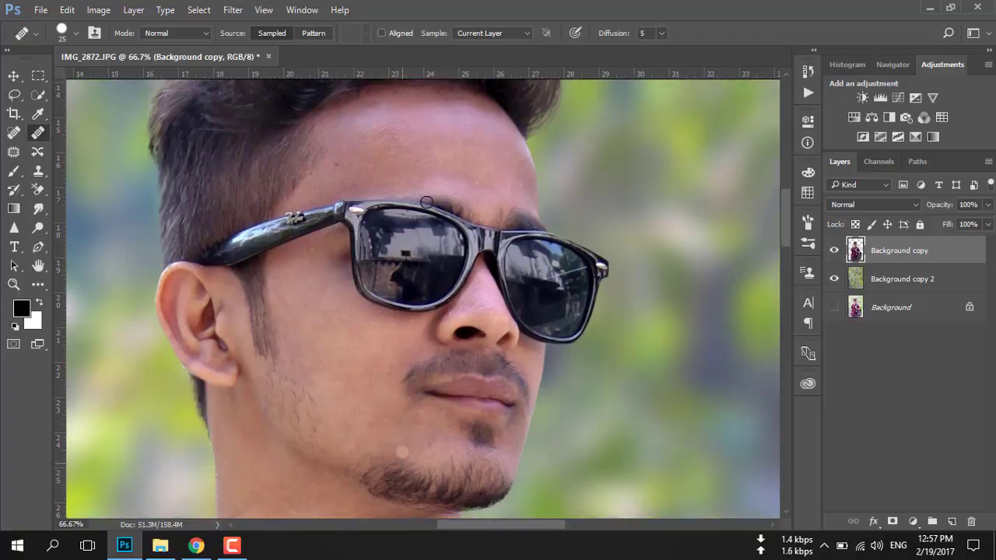
pyautogui.scroll(3, 420, 272)
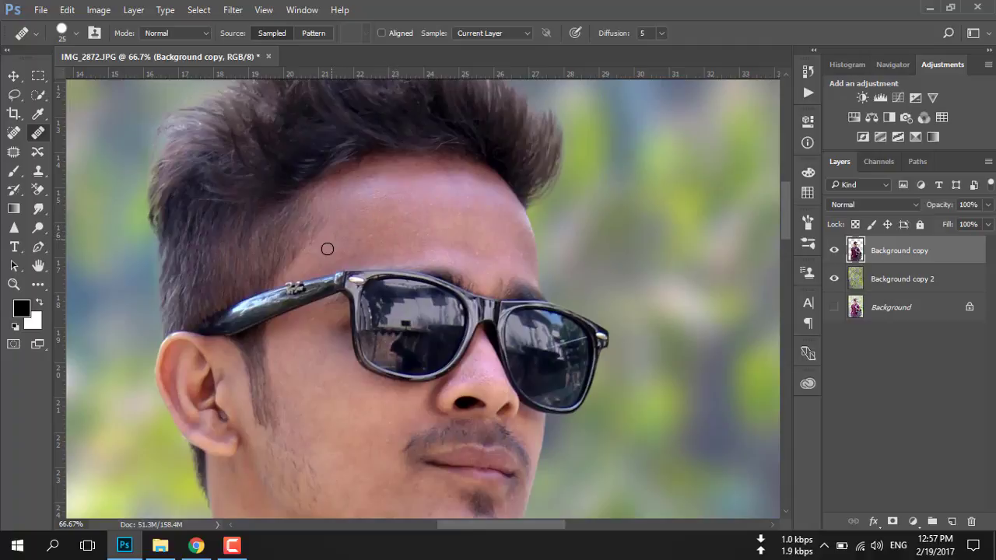
# Sample clean skin and heal a forehead spot with a 35 px healing brush
pyautogui.keyDown('alt'); pyautogui.click(413, 230); pyautogui.keyUp('alt')
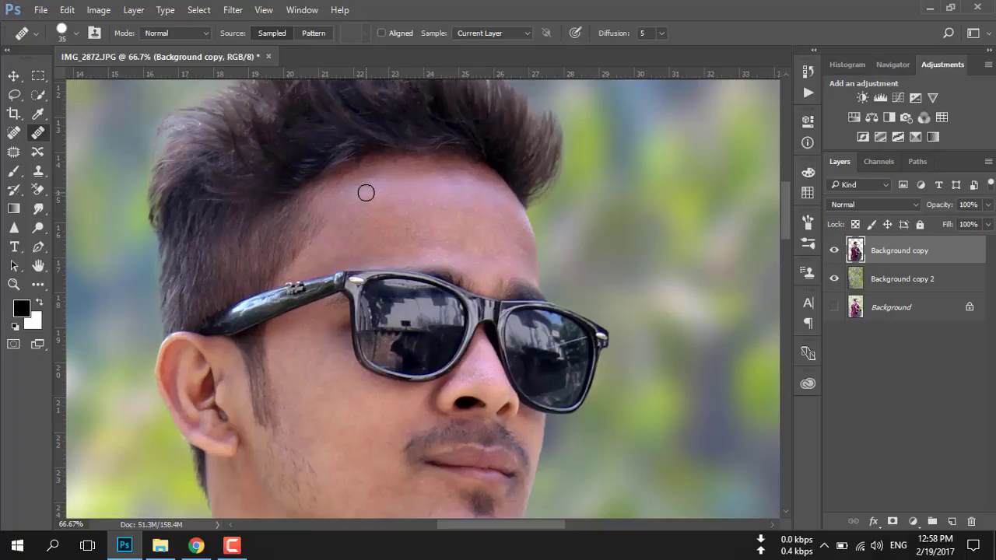
pyautogui.press(']')
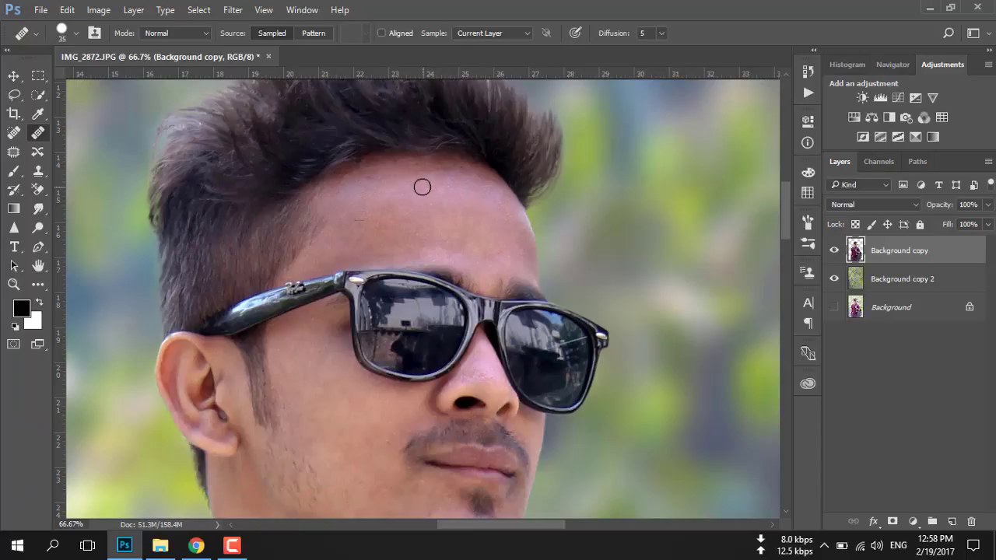
pyautogui.click(408, 212)
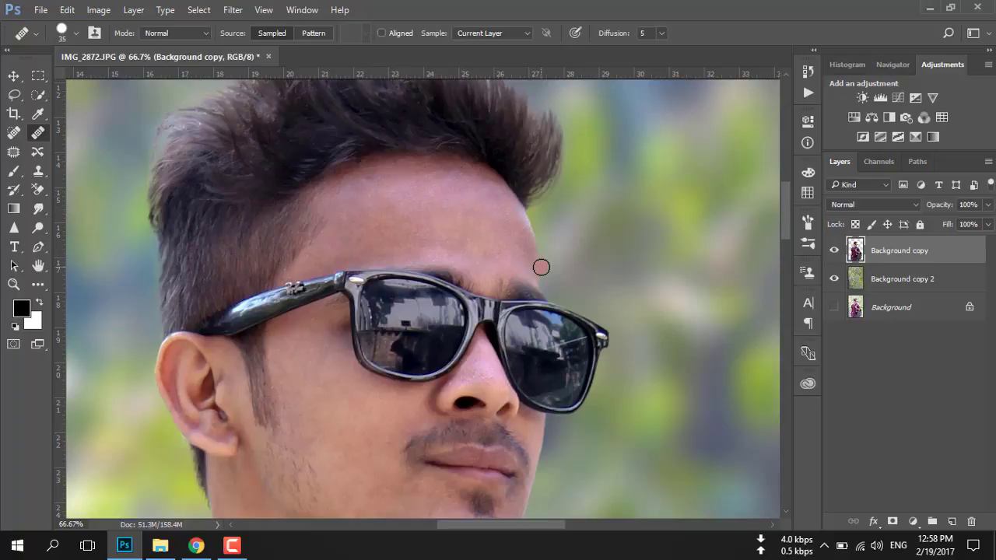
pyautogui.scroll(-1, 502, 253)
pyautogui.scroll(-1, 389, 219)
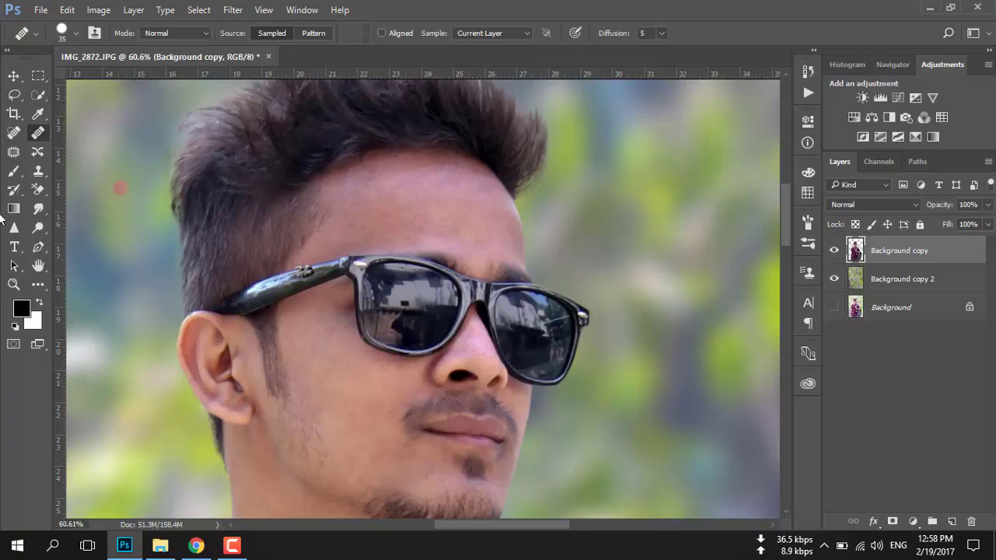
# Set the Smudge tool to a soft round 45 px brush at 23% strength, zoomed to 100%
pyautogui.rightClick(34, 214)
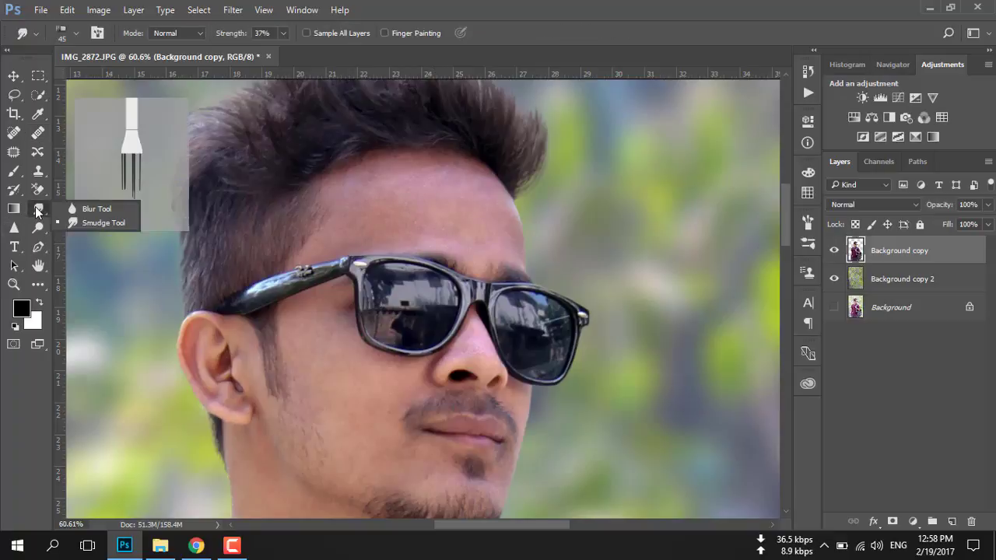
pyautogui.click(84, 218)
pyautogui.click(76, 33)
pyautogui.doubleClick(77, 173)
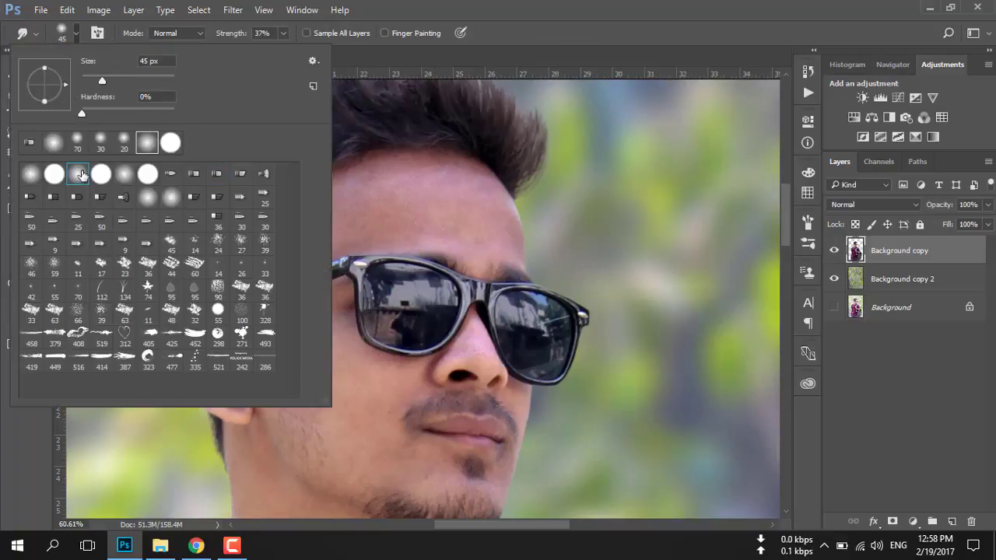
pyautogui.hotkey('ctrl', '+')
pyautogui.hotkey('ctrl', '+')
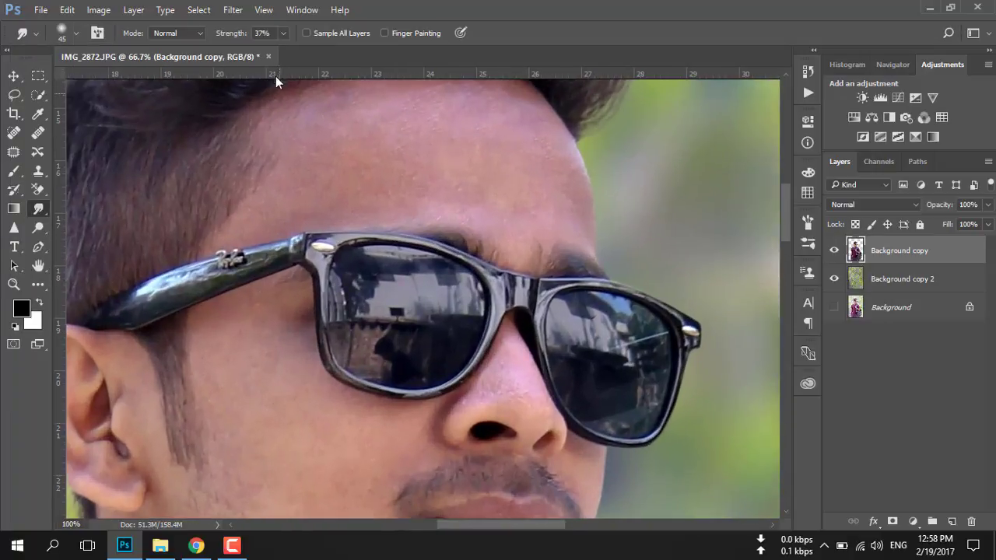
pyautogui.click(283, 33)
pyautogui.click(275, 52)
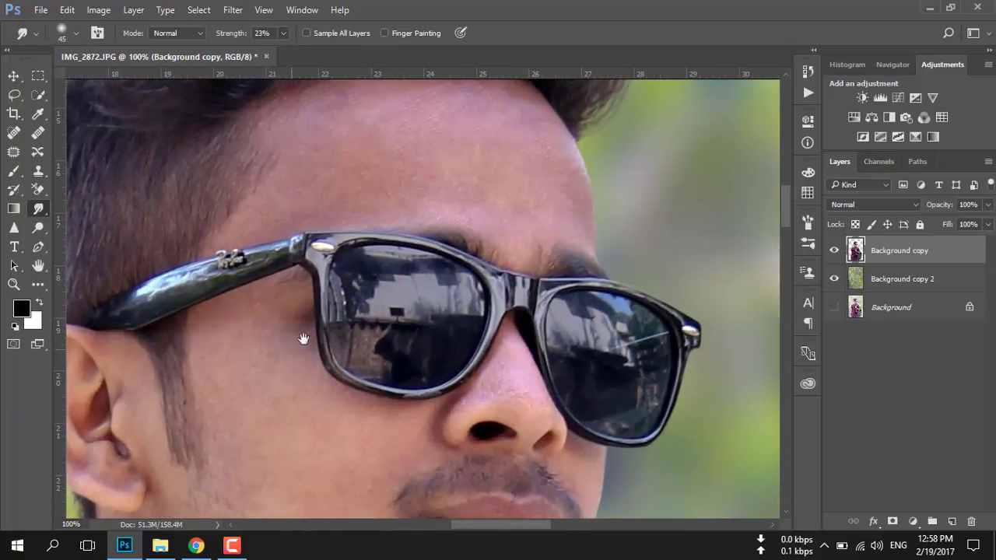
# Pan across the cheek and forehead area beside the sunglasses
pyautogui.moveTo(261, 360); pyautogui.dragTo(347, 251)
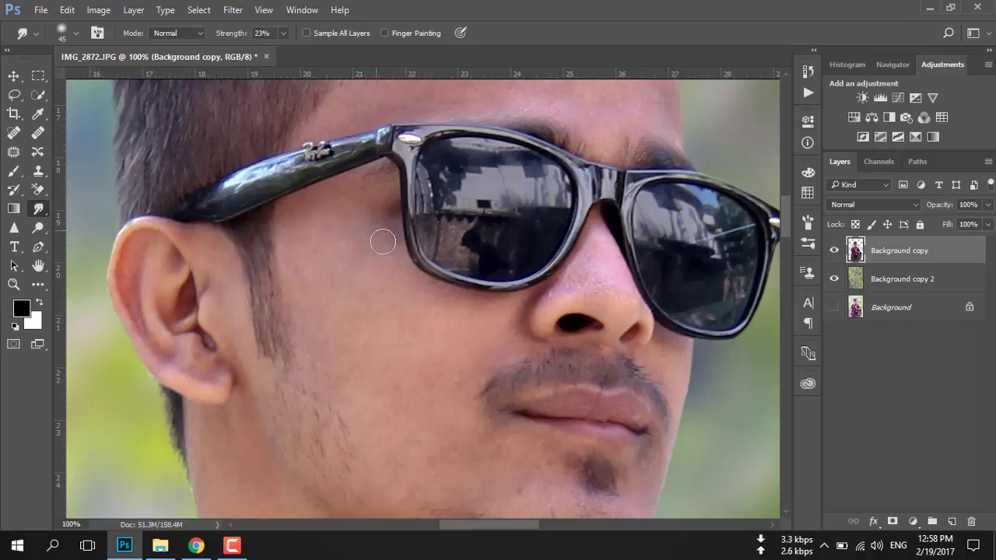
pyautogui.scroll(-2, 389, 327)
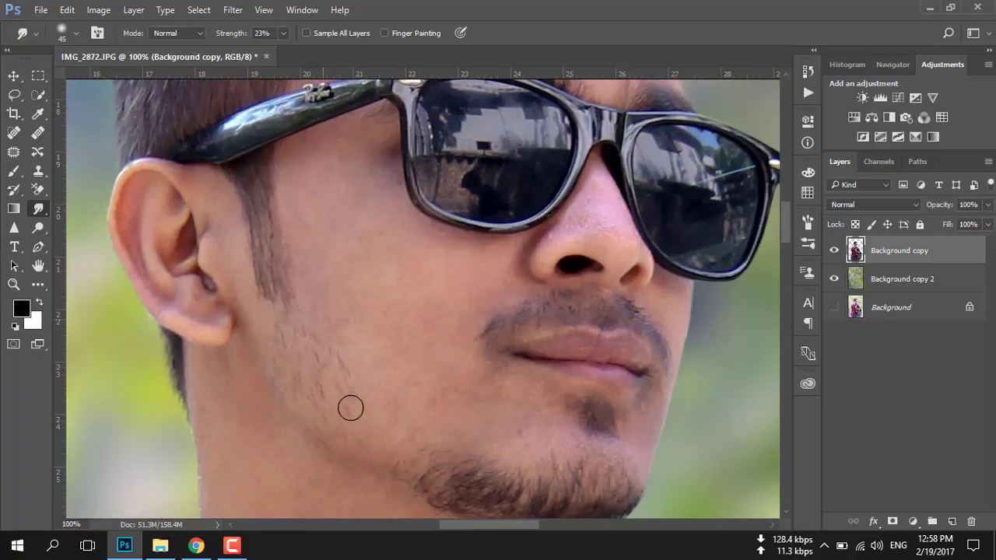
pyautogui.scroll(-3, 392, 264)
pyautogui.scroll(-1, 392, 260)
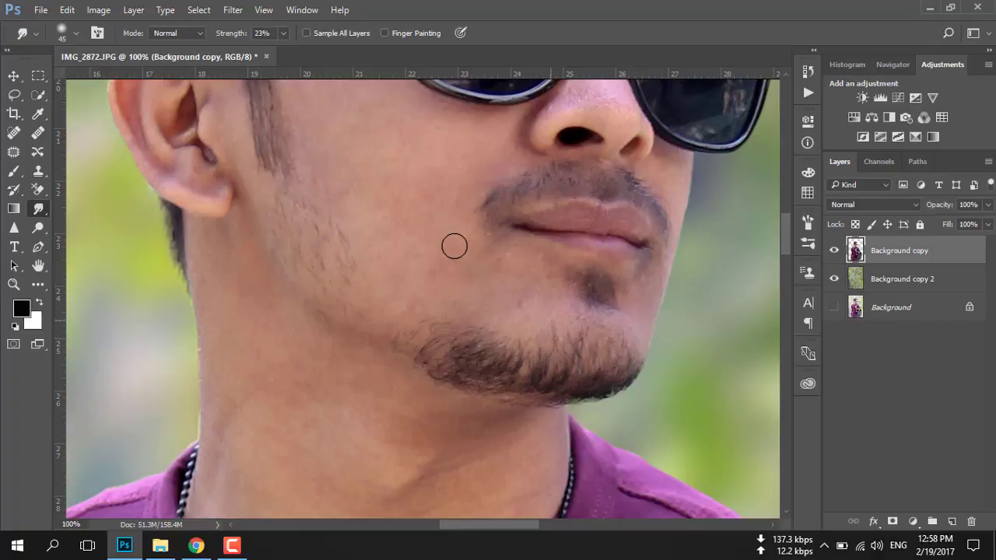
pyautogui.scroll(4, 493, 195)
pyautogui.scroll(8, 411, 413)
pyautogui.hscroll(3, 410, 311)
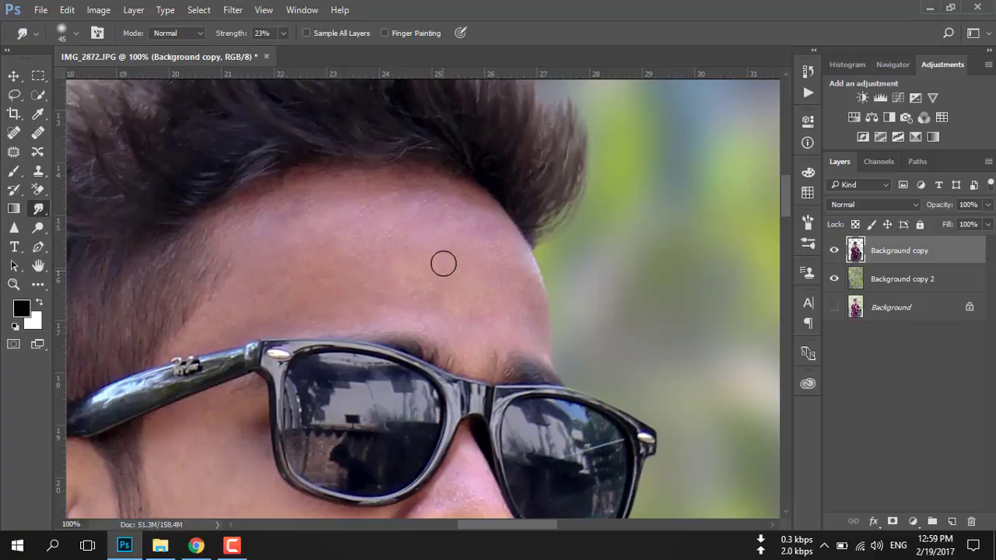
pyautogui.scroll(-3, 70, 156)
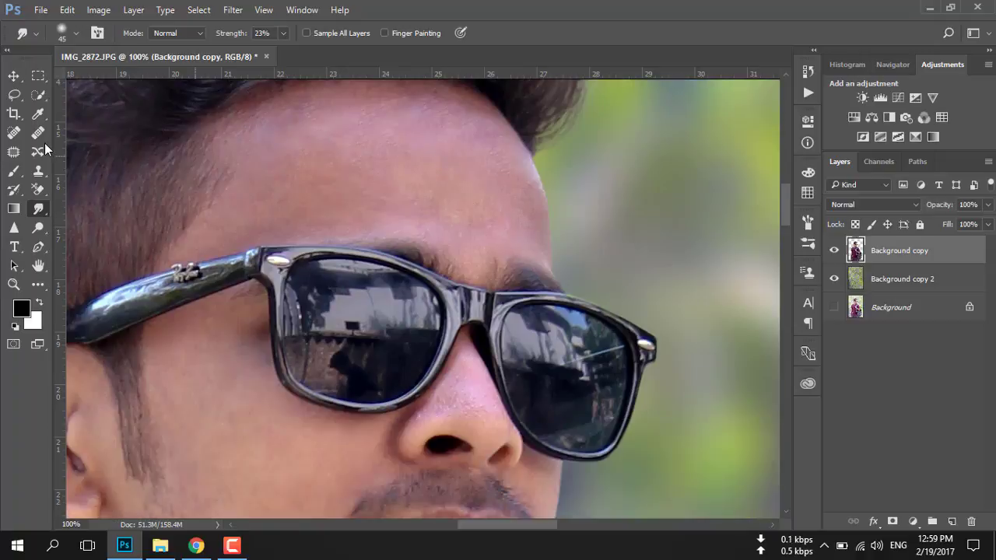
pyautogui.scroll(-3, 70, 156)
pyautogui.press('j')
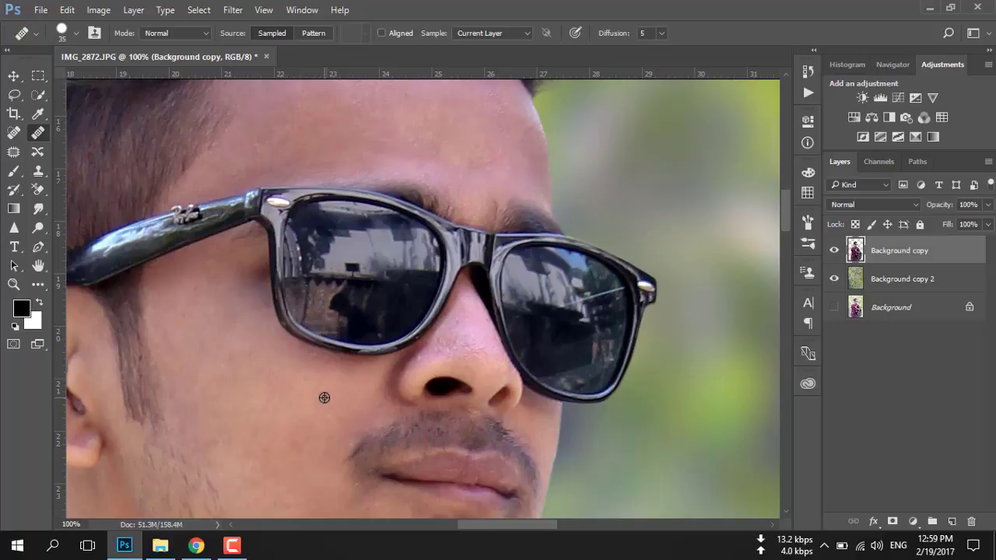
# Heal a nose spot with a 20 px healing brush, then a blemish on the neck
pyautogui.keyDown('alt'); pyautogui.click(455, 309); pyautogui.keyUp('alt')
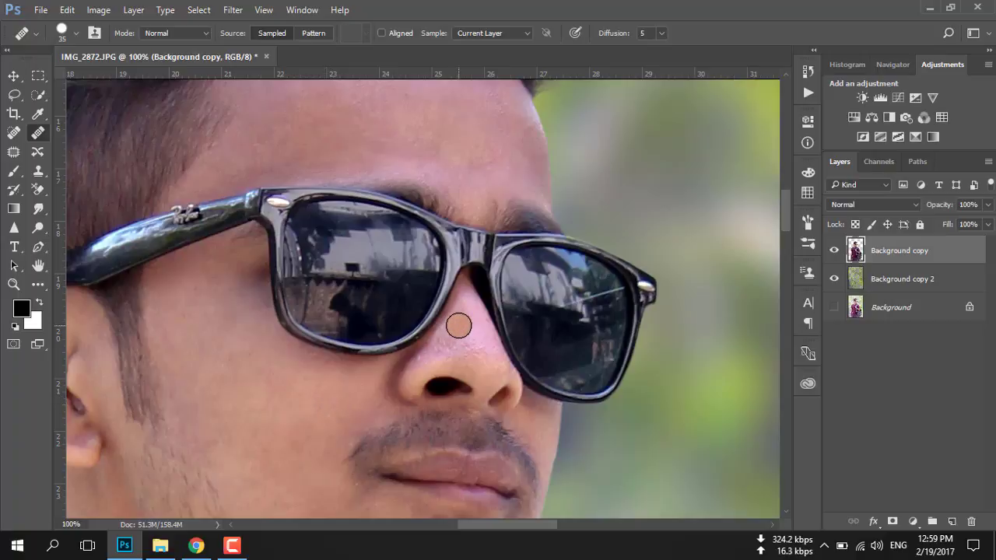
pyautogui.press('[')
pyautogui.press('[')
pyautogui.press('[')
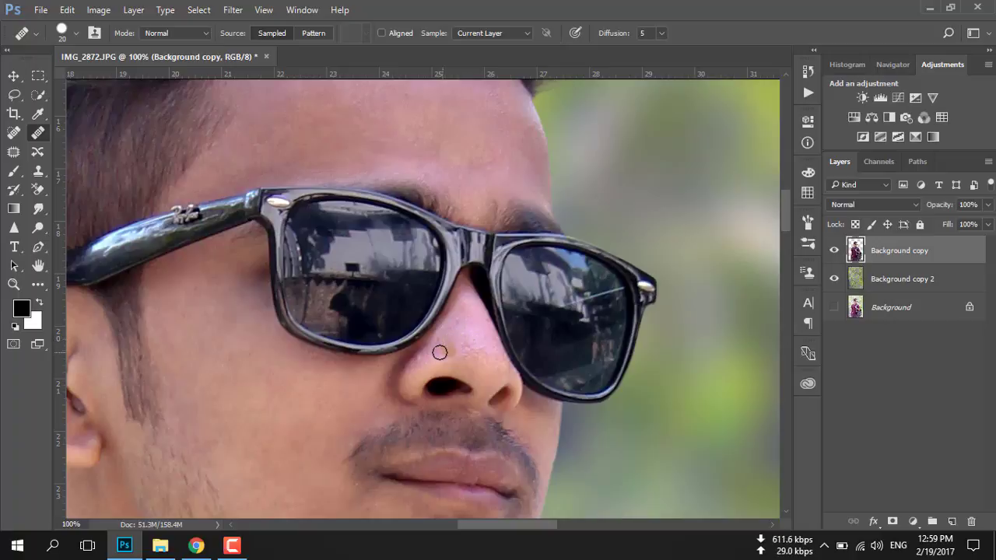
pyautogui.click(466, 339)
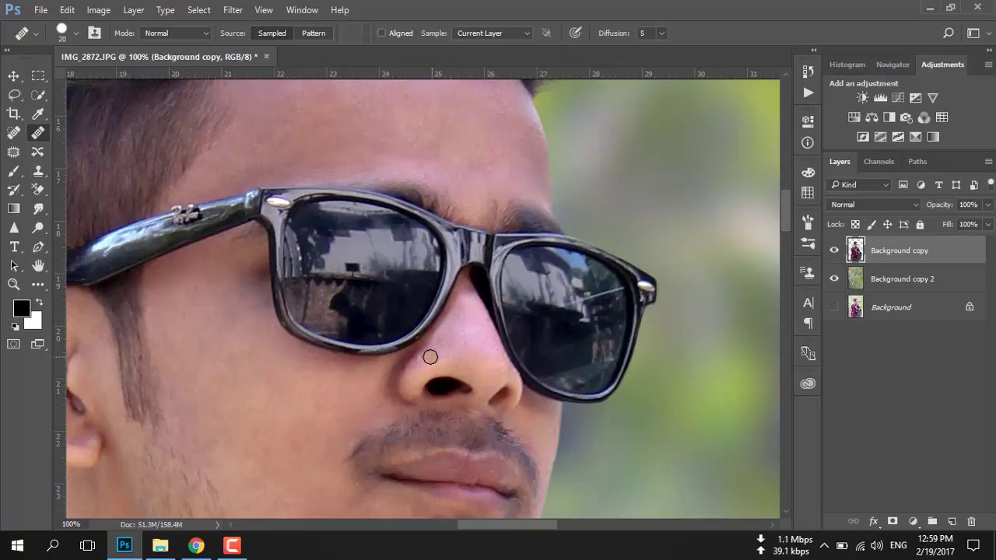
pyautogui.scroll(-3, 506, 421)
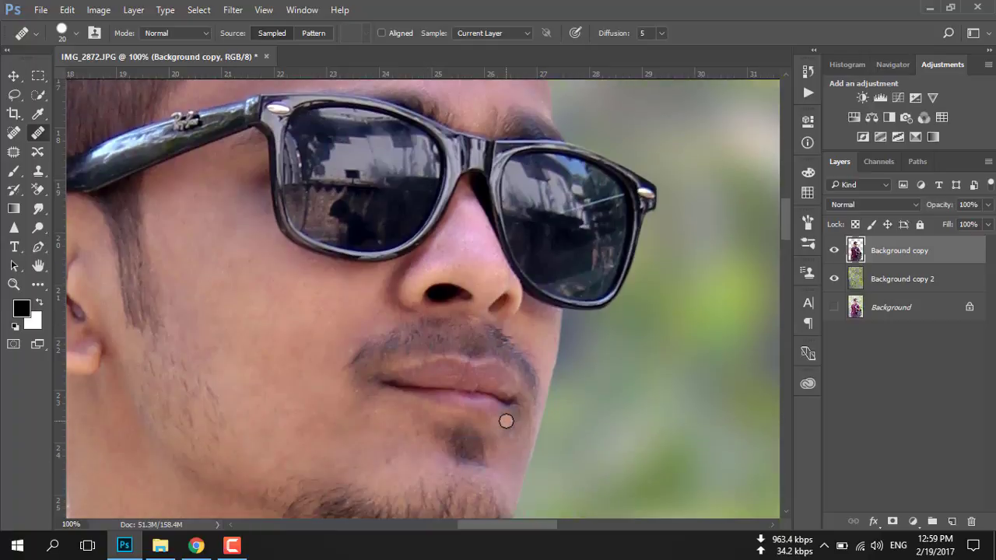
pyautogui.scroll(-1, 505, 420)
pyautogui.scroll(-3, 507, 420)
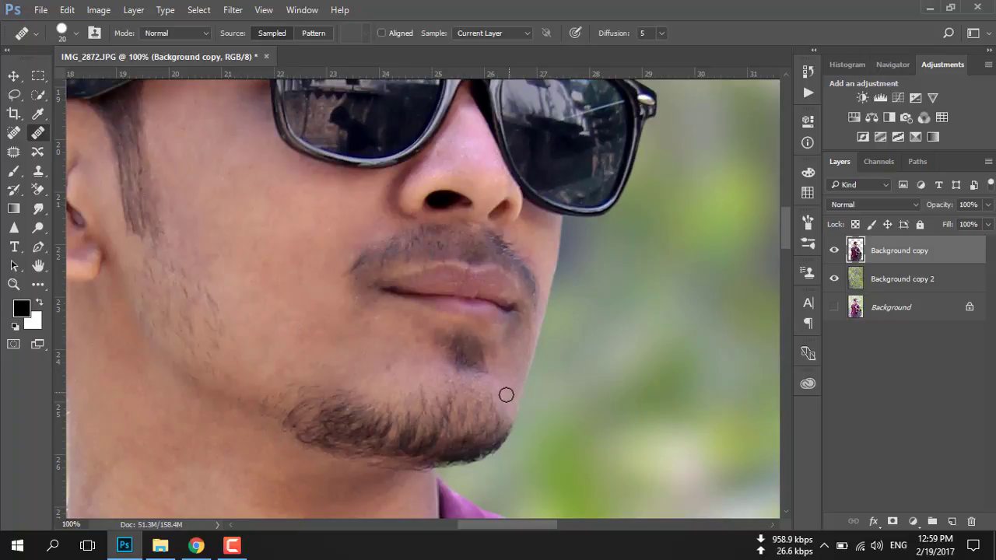
pyautogui.scroll(-5, 327, 364)
pyautogui.scroll(-2, 300, 445)
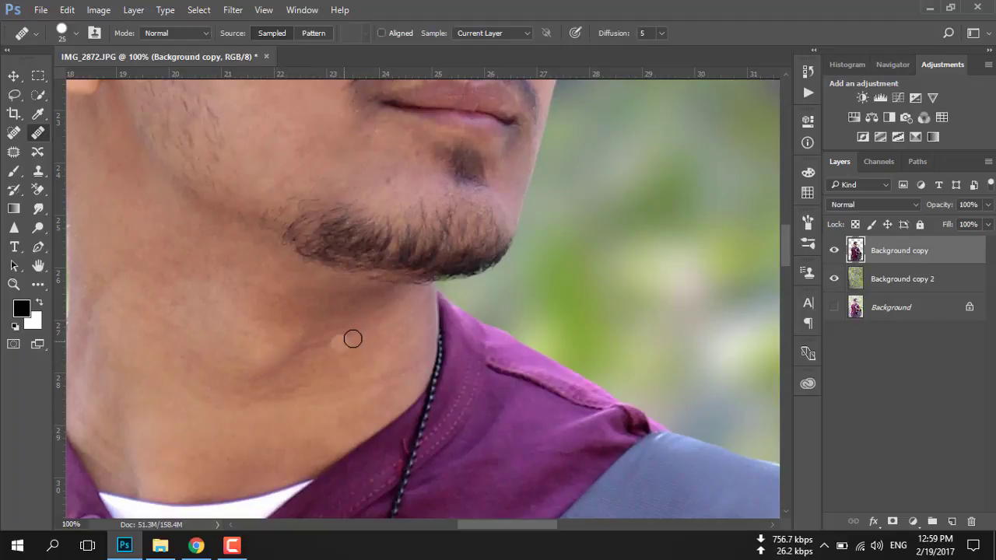
pyautogui.moveTo(245, 389)
pyautogui.mouseDown()
pyautogui.moveTo(272, 395)
pyautogui.moveTo(259, 413)
pyautogui.mouseUp()
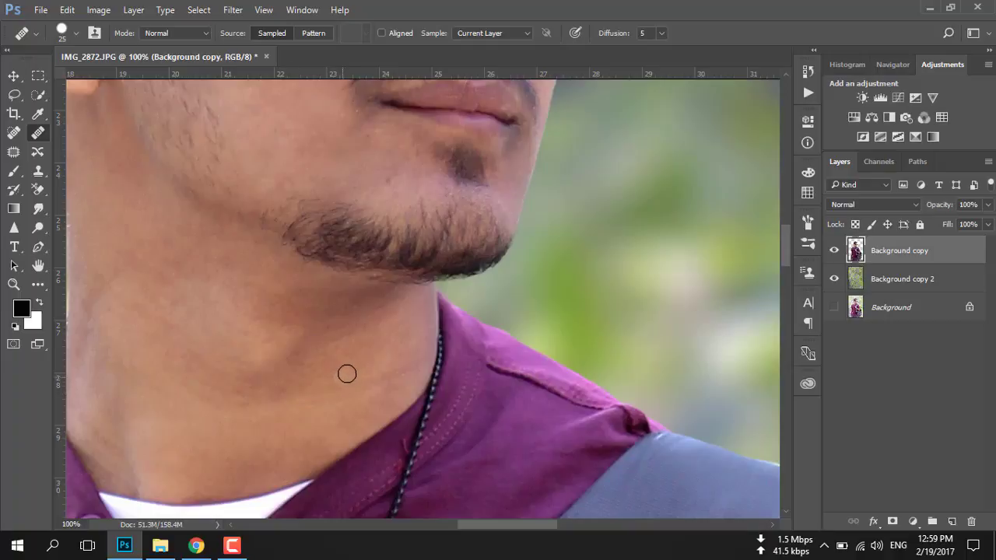
# Zoom out to 66.7% and duplicate the Background copy layer to the top of the stack
pyautogui.hotkey('ctrl', '-')
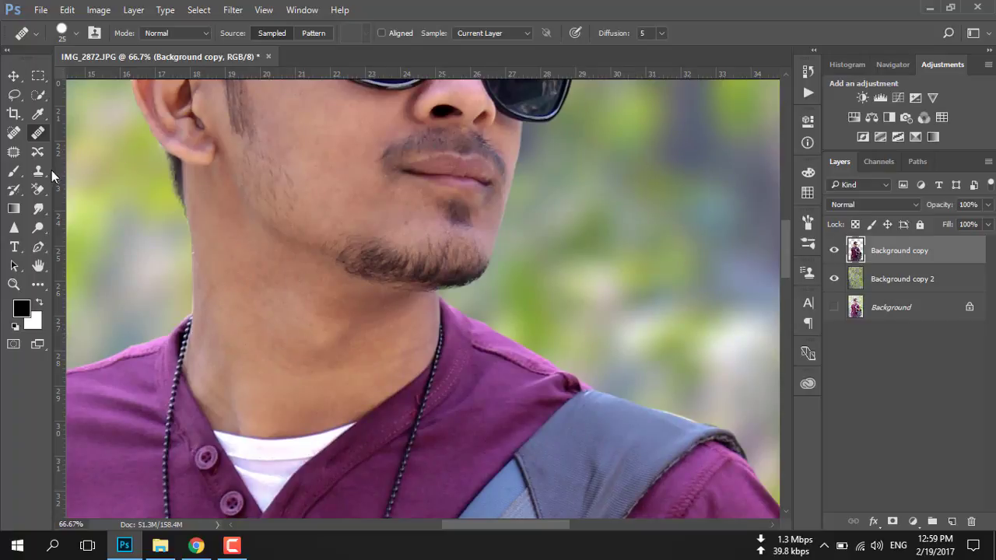
pyautogui.click(40, 207)
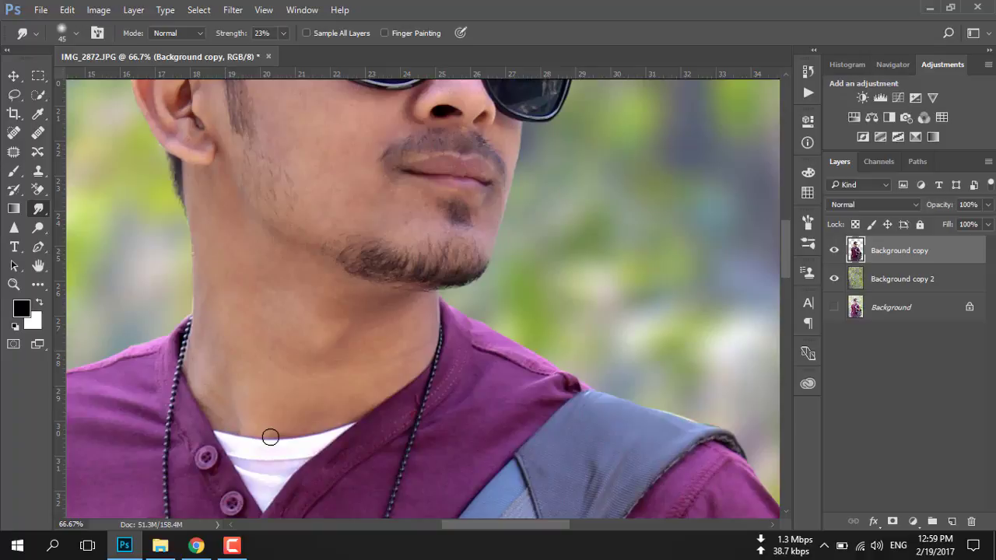
pyautogui.scroll(1, 409, 416)
pyautogui.scroll(4, 409, 412)
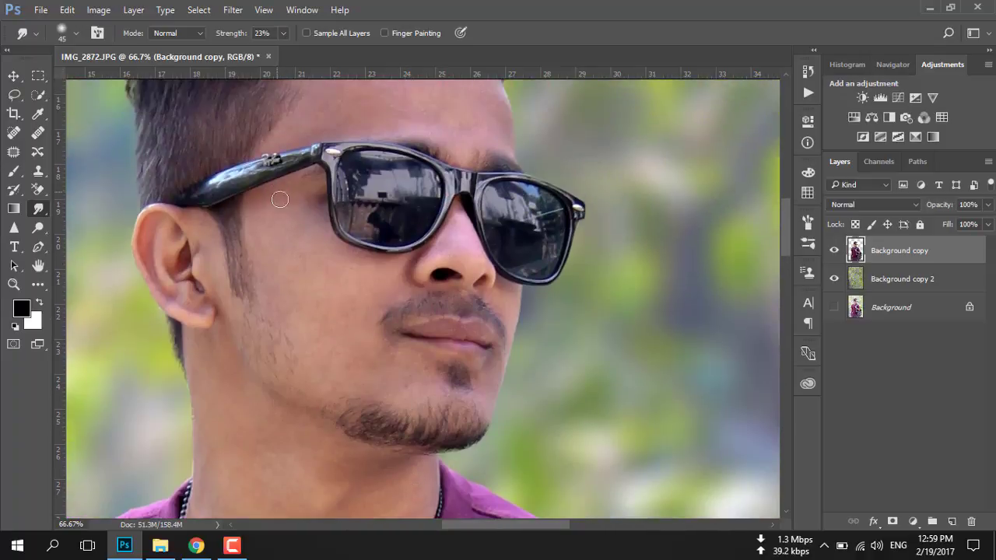
pyautogui.scroll(1, 346, 304)
pyautogui.scroll(2, 347, 305)
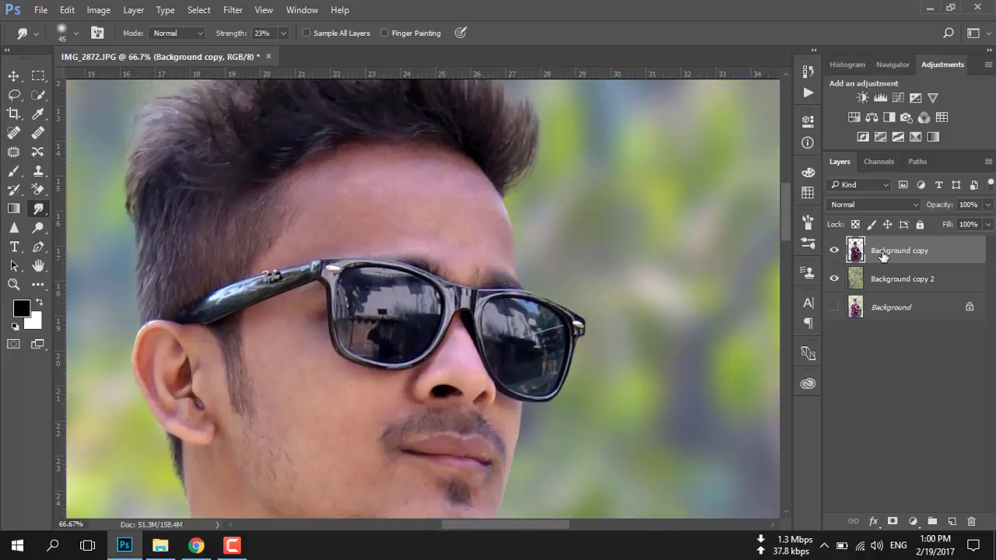
pyautogui.moveTo(884, 256); pyautogui.dragTo(951, 521)
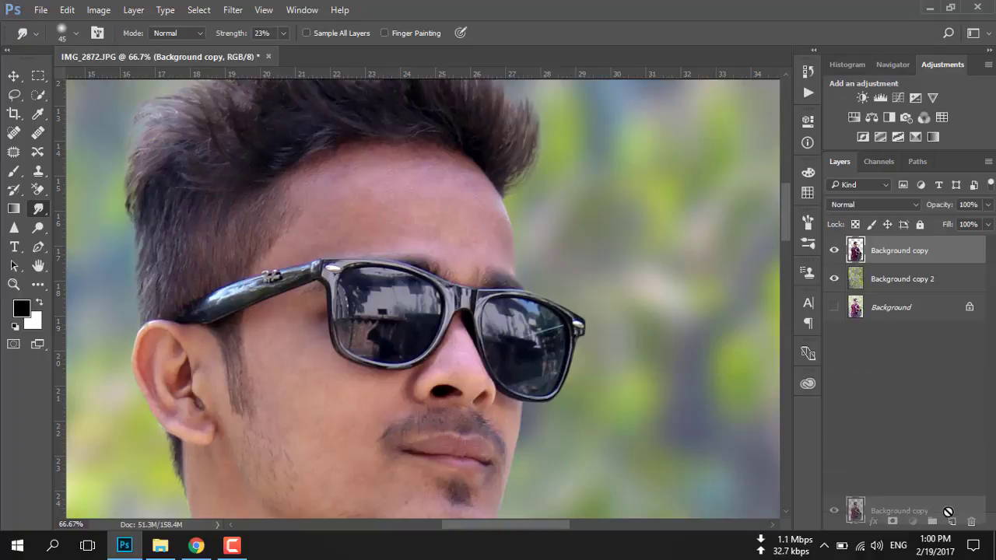
# Hide Background copy and apply a 2-pixel Gaussian blur to a lasso-selected cheek area
pyautogui.click(832, 279)
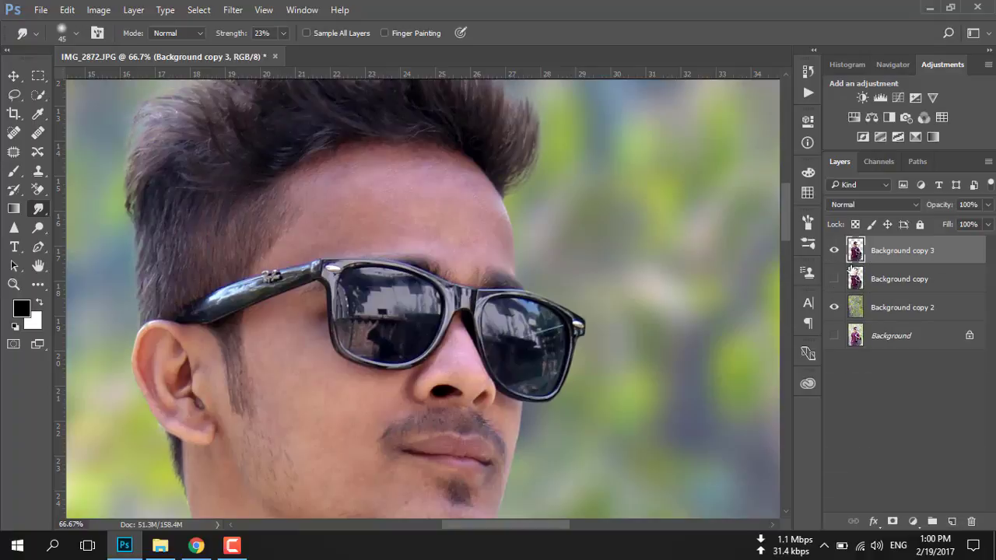
pyautogui.click(15, 95)
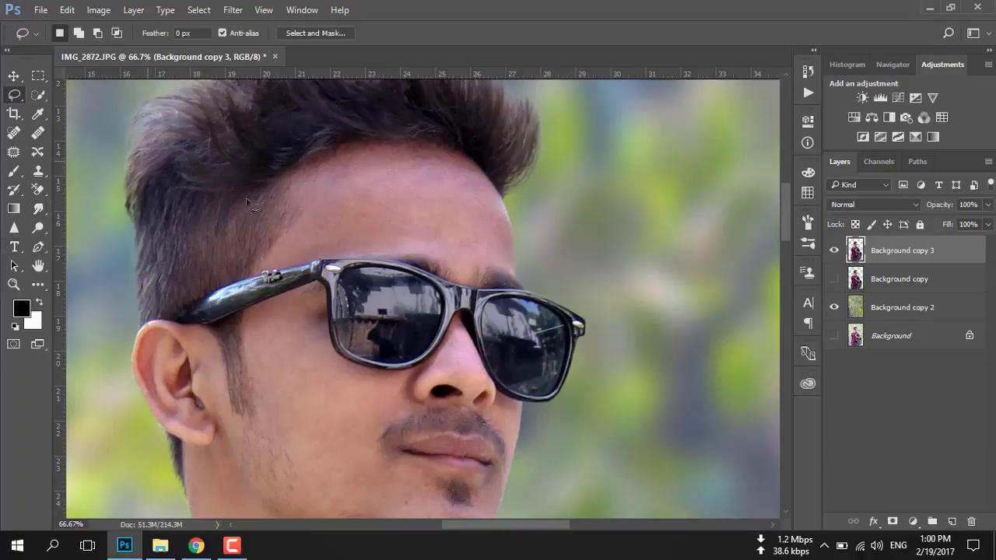
pyautogui.keyDown('alt'); pyautogui.scroll(1, 389, 277); pyautogui.keyUp('alt')
pyautogui.scroll(-3, 289, 255)
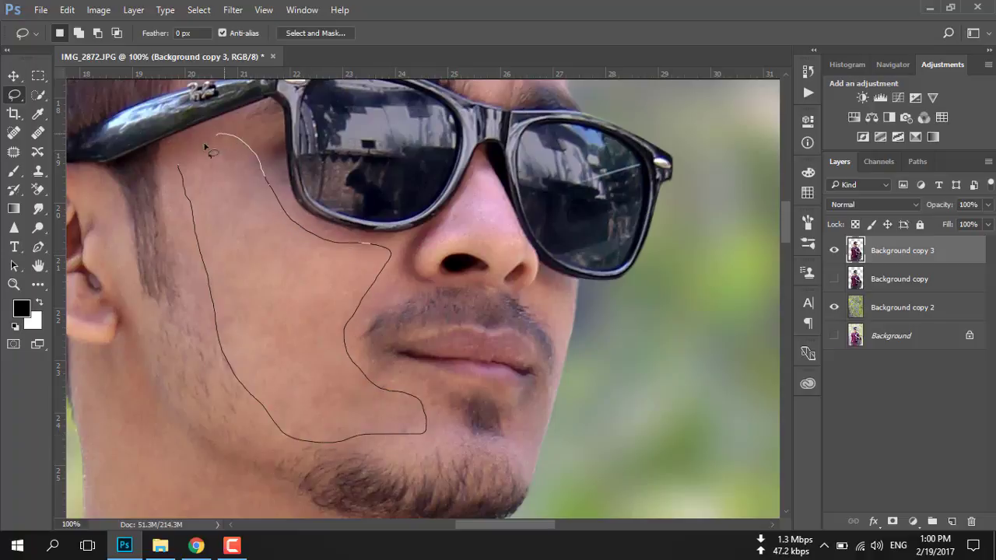
pyautogui.moveTo(186, 163); pyautogui.dragTo(181, 161)
pyautogui.click(233, 9)
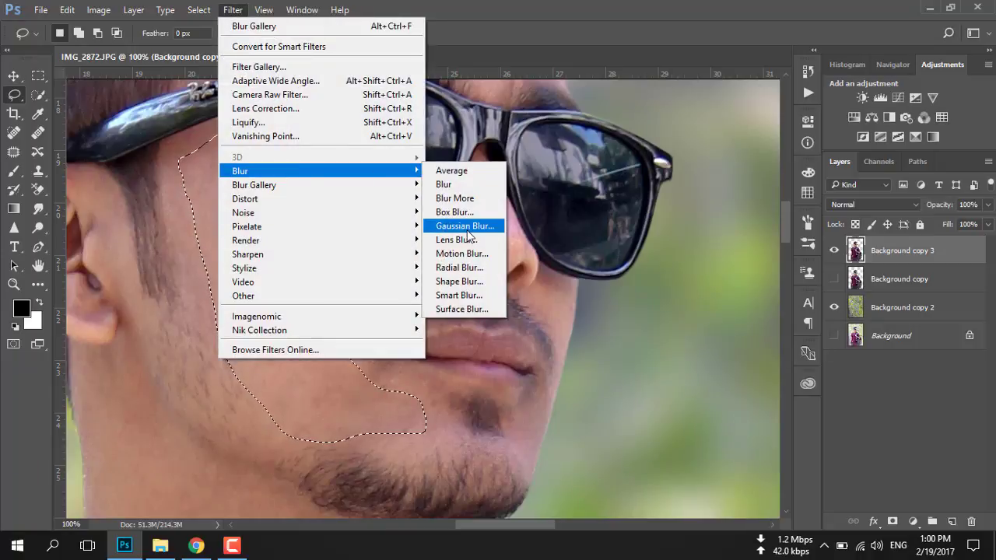
pyautogui.click(467, 225)
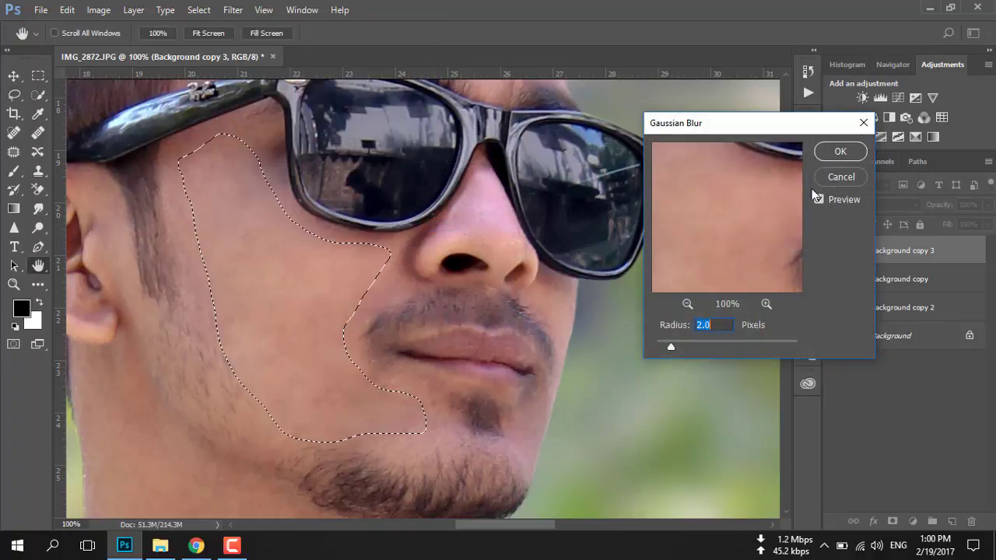
pyautogui.click(836, 151)
pyautogui.hotkey('ctrl', 'd')
# Draw lasso selections over the upper face and neck, then deselect
pyautogui.scroll(3, 308, 365)
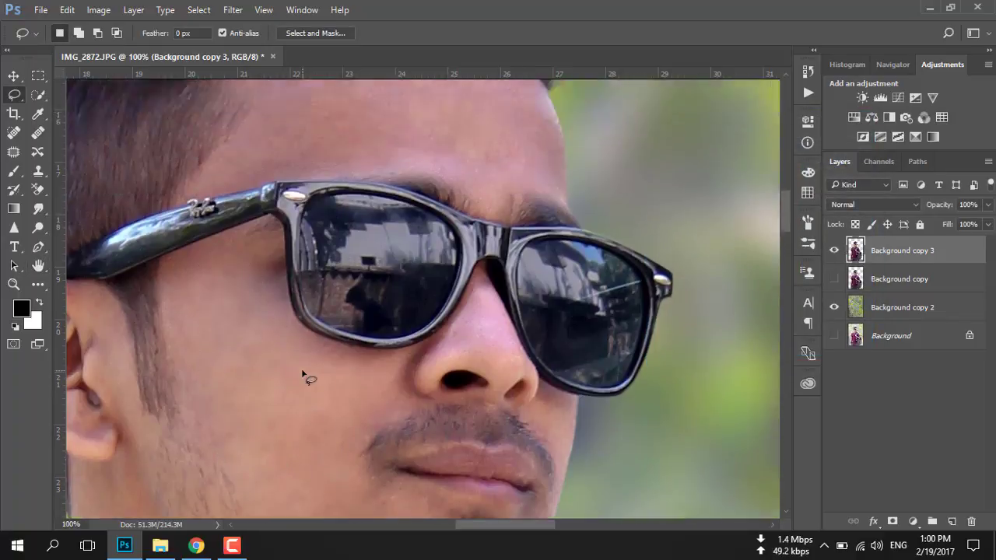
pyautogui.scroll(5, 296, 233)
pyautogui.moveTo(282, 158)
pyautogui.mouseDown()
pyautogui.moveTo(519, 170)
pyautogui.moveTo(462, 148)
pyautogui.mouseUp()
pyautogui.scroll(-5, 400, 267)
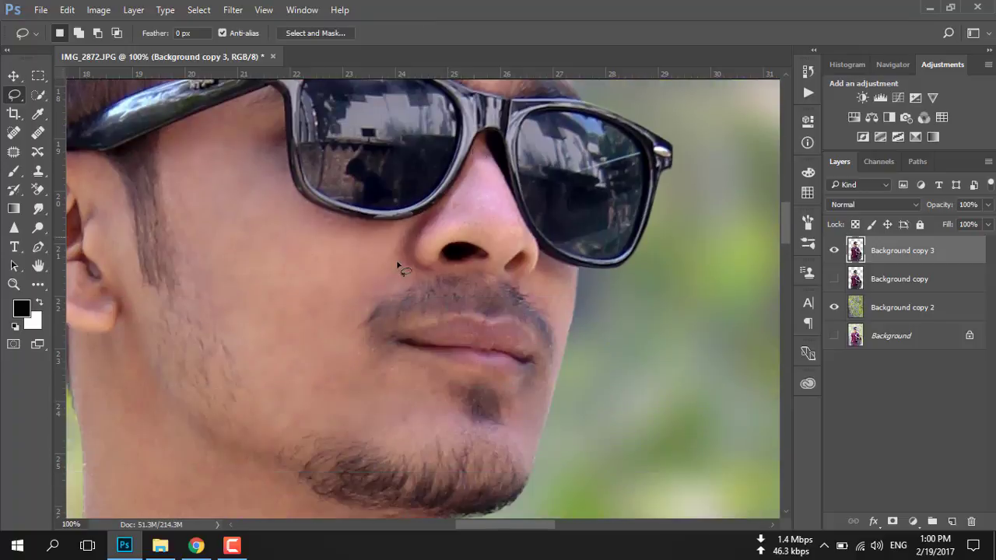
pyautogui.scroll(-3, 338, 355)
pyautogui.scroll(-1, 338, 355)
pyautogui.moveTo(339, 355); pyautogui.dragTo(342, 352)
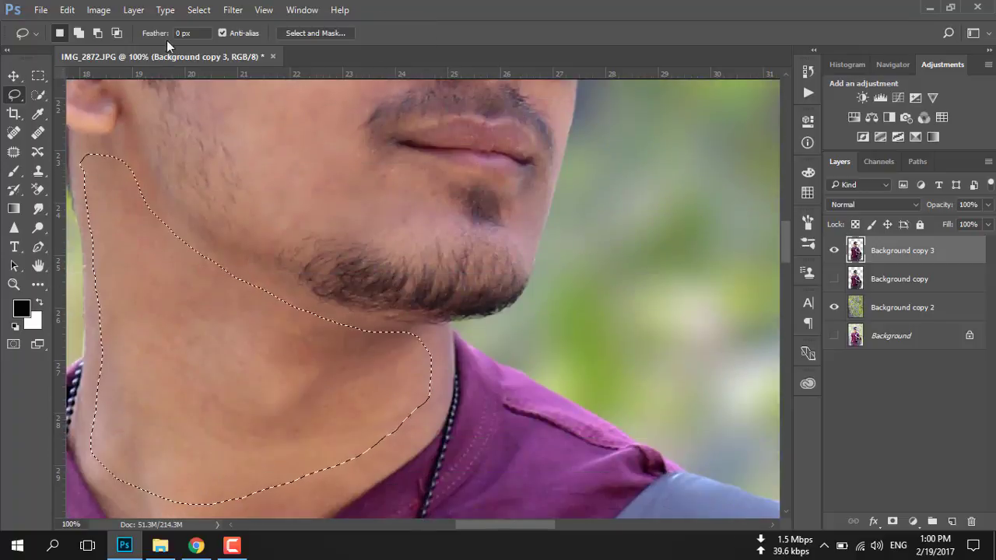
pyautogui.hotkey('ctrl', 'd')
# Lasso the neck and reapply the 2-pixel blur to it
pyautogui.hscroll(-4, 436, 226)
pyautogui.moveTo(296, 201); pyautogui.dragTo(264, 420)
pyautogui.click(232, 10)
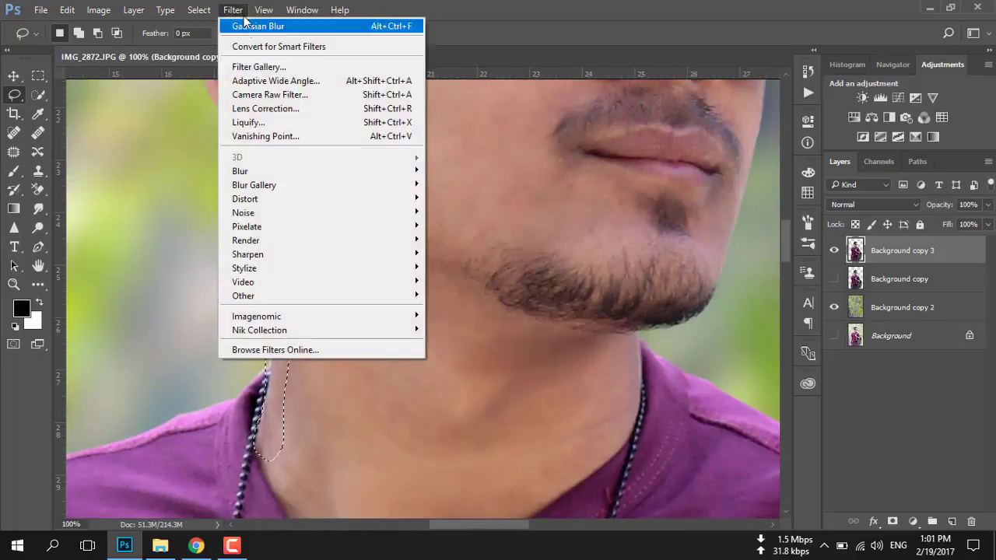
pyautogui.press('Escape')
pyautogui.scroll(-3, 438, 311)
pyautogui.moveTo(257, 243)
pyautogui.mouseDown()
pyautogui.moveTo(580, 237)
pyautogui.moveTo(257, 342)
pyautogui.mouseUp()
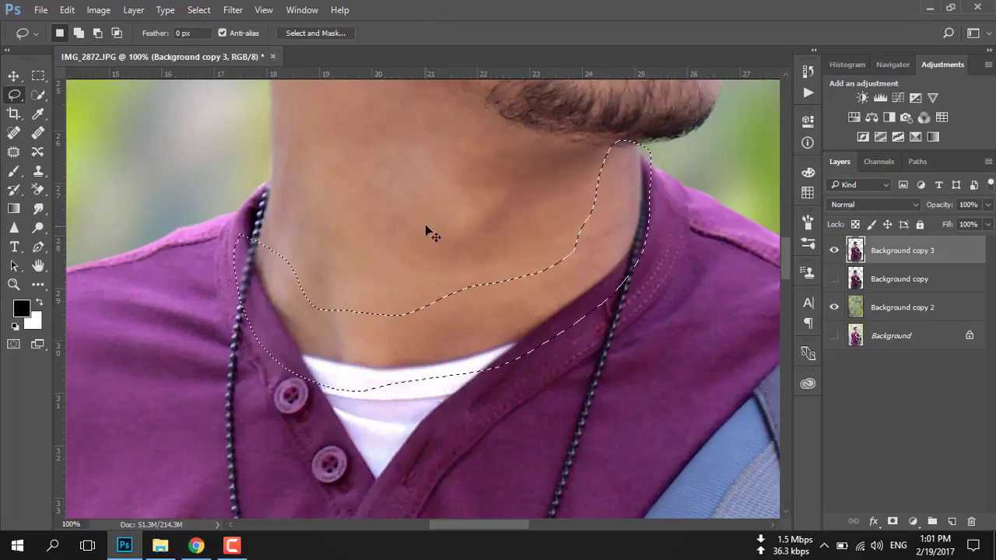
pyautogui.scroll(10, 427, 228)
pyautogui.scroll(1, 427, 329)
pyautogui.moveTo(218, 145); pyautogui.dragTo(297, 369)
pyautogui.click(232, 9)
pyautogui.press('Escape')
# Lasso the cheek and jaw area and reapply the 2-pixel blur
pyautogui.scroll(-2, 369, 304)
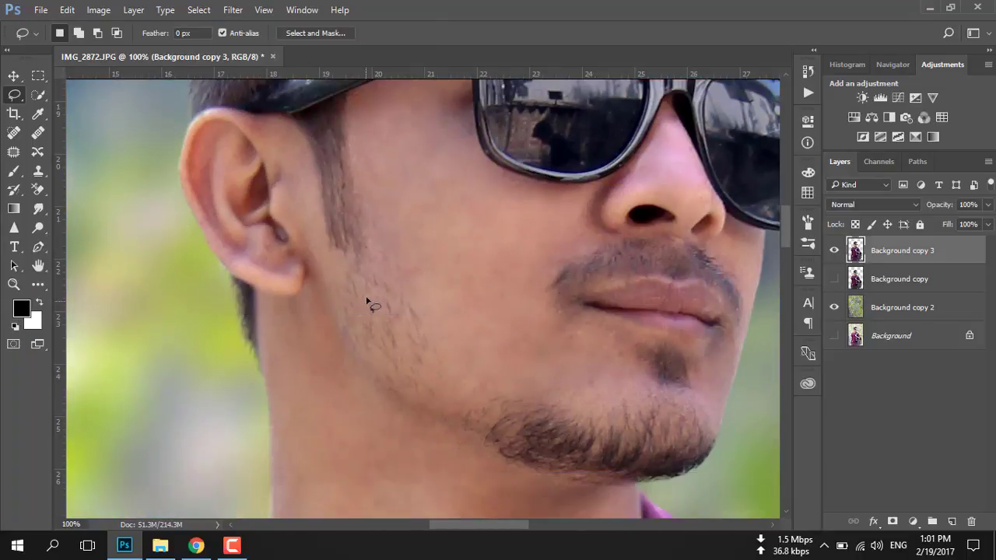
pyautogui.moveTo(342, 102)
pyautogui.mouseDown()
pyautogui.moveTo(684, 340)
pyautogui.moveTo(342, 105)
pyautogui.mouseUp()
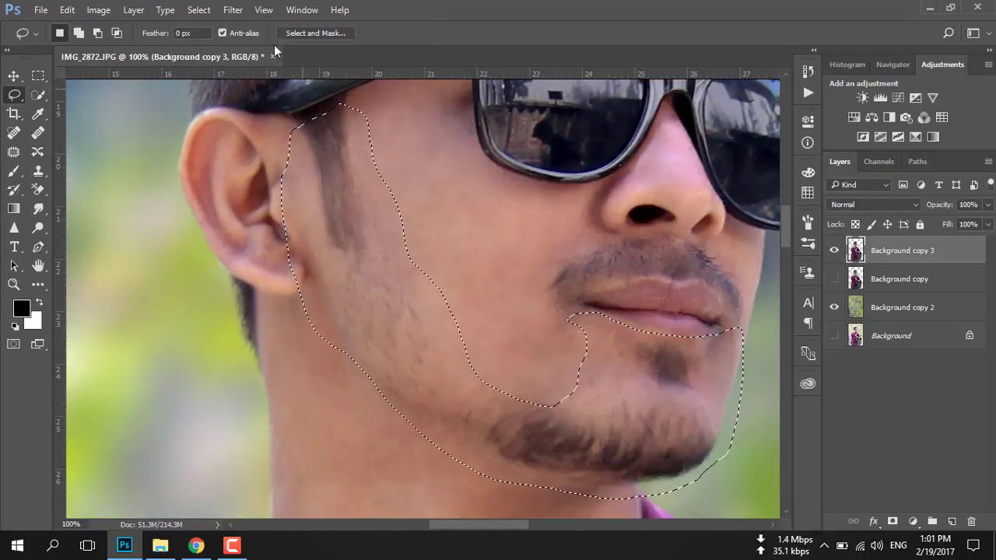
pyautogui.scroll(-2, 429, 438)
pyautogui.hscroll(2, 428, 438)
pyautogui.scroll(4, 269, 230)
pyautogui.moveTo(269, 227); pyautogui.dragTo(238, 225)
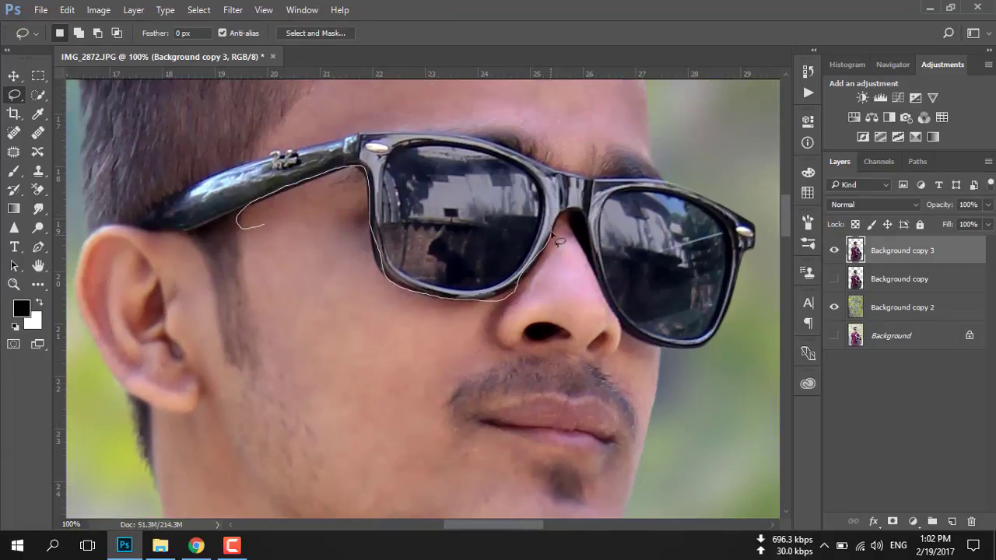
pyautogui.click(232, 9)
pyautogui.click(237, 27)
# Lasso the upper lip and reapply the 2-pixel blur
pyautogui.scroll(-1, 448, 321)
pyautogui.hscroll(2, 448, 321)
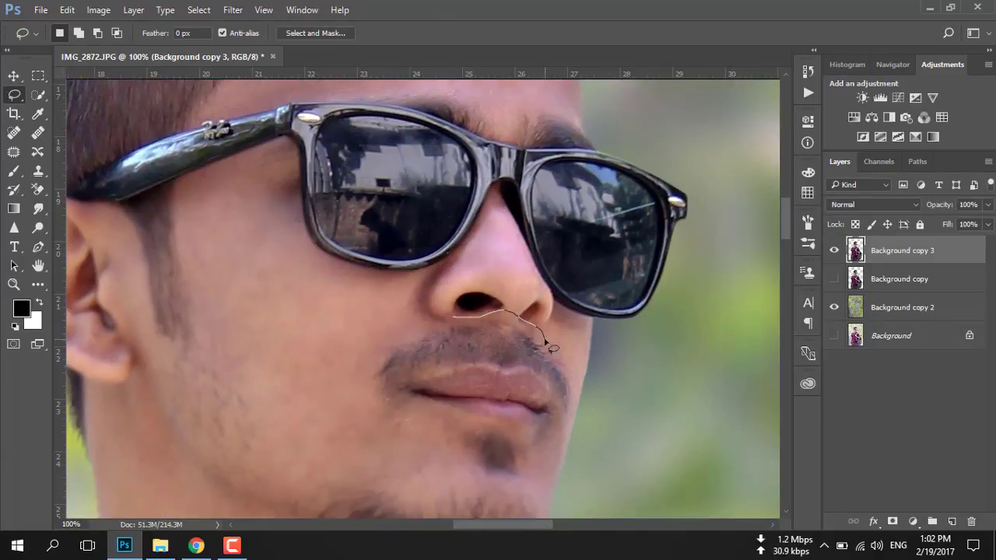
pyautogui.scroll(-2, 560, 350)
pyautogui.scroll(-2, 556, 326)
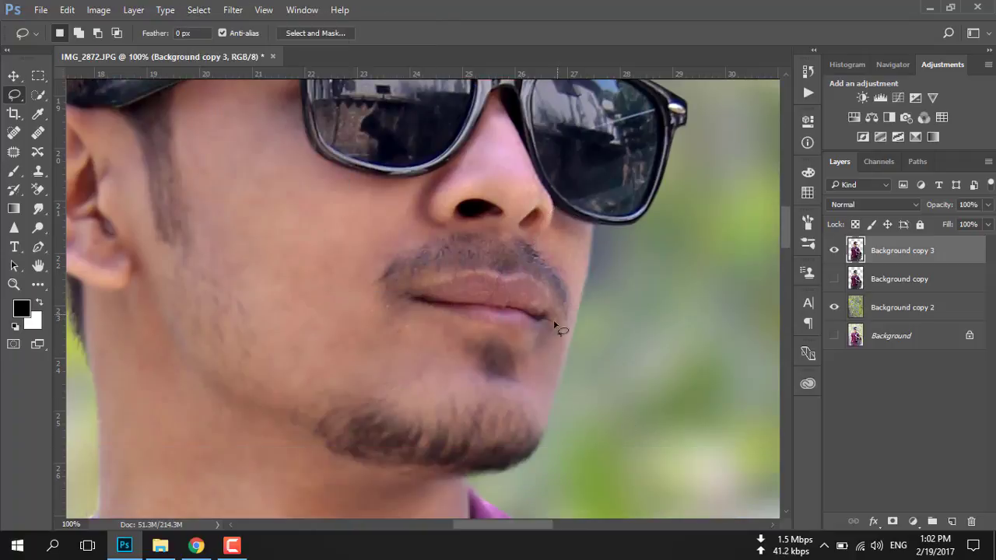
pyautogui.moveTo(555, 326); pyautogui.dragTo(567, 366)
pyautogui.scroll(2, 500, 404)
pyautogui.moveTo(397, 284); pyautogui.dragTo(551, 333)
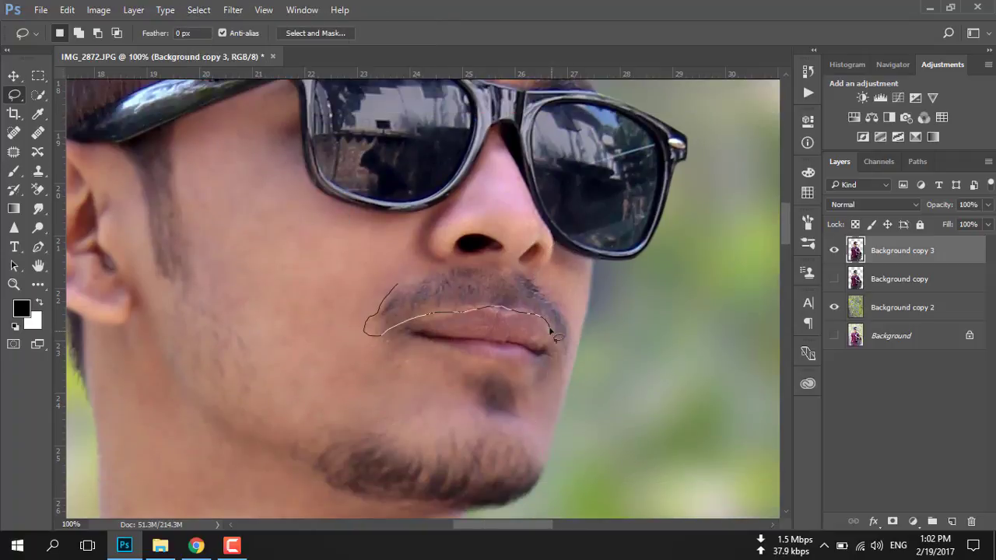
pyautogui.click(233, 9)
pyautogui.click(233, 24)
# Blur the forehead below the hairline with the same 2-pixel blur and deselect
pyautogui.scroll(-5, 467, 327)
pyautogui.scroll(10, 389, 326)
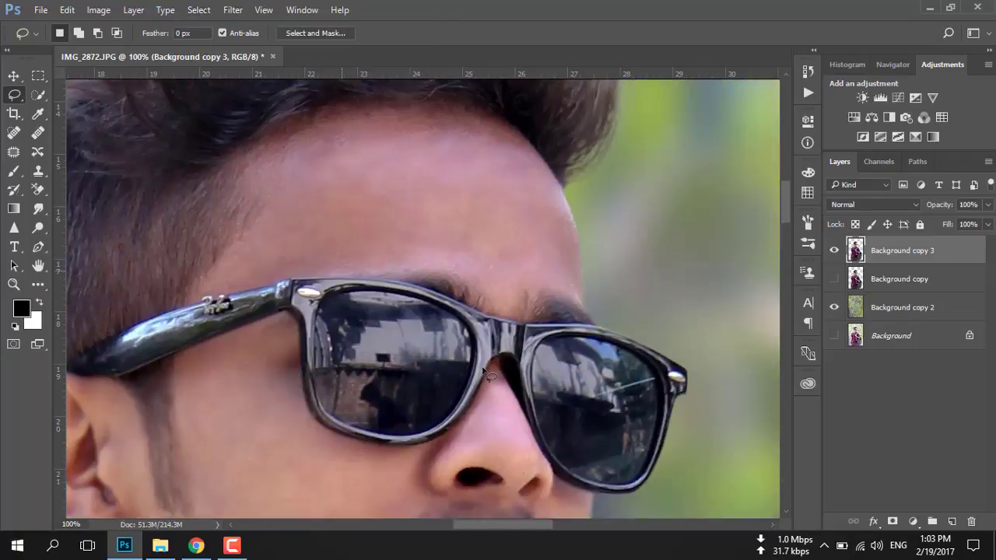
pyautogui.scroll(2, 490, 376)
pyautogui.moveTo(521, 198); pyautogui.dragTo(230, 274)
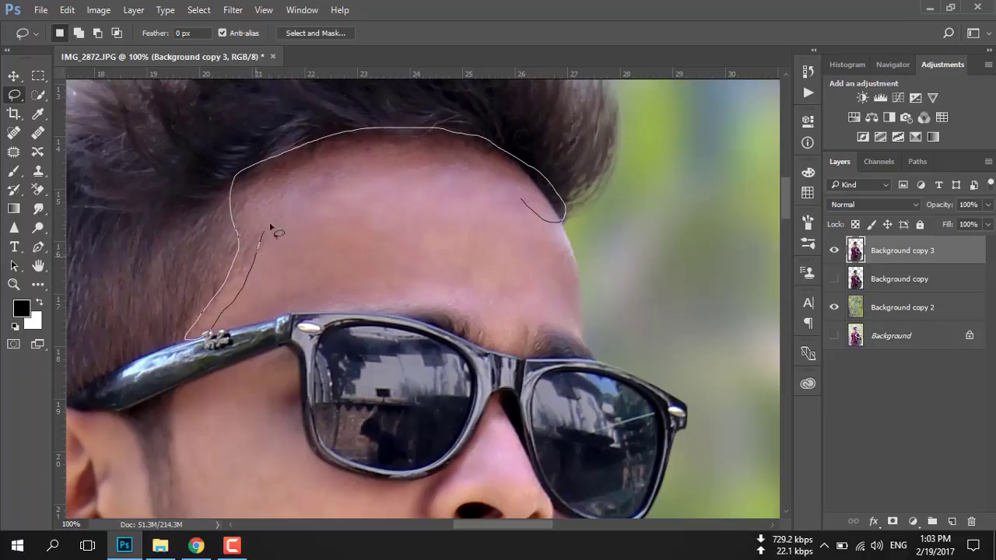
pyautogui.moveTo(272, 228); pyautogui.dragTo(513, 192)
pyautogui.click(233, 9)
pyautogui.click(242, 24)
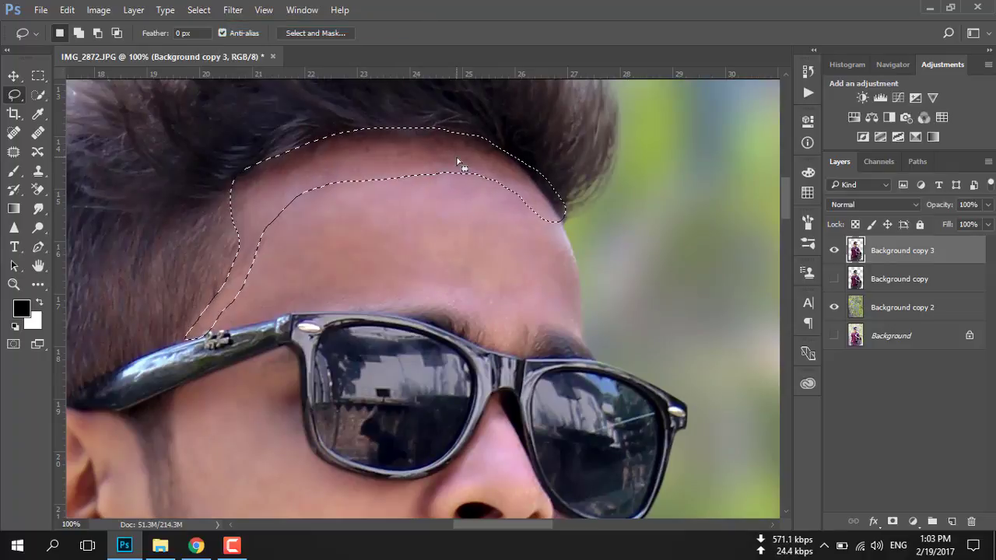
pyautogui.hotkey('ctrl', 'd')
# Scroll back down and fit the whole retouched photo in the window
pyautogui.scroll(-3, 467, 207)
pyautogui.scroll(-1, 513, 288)
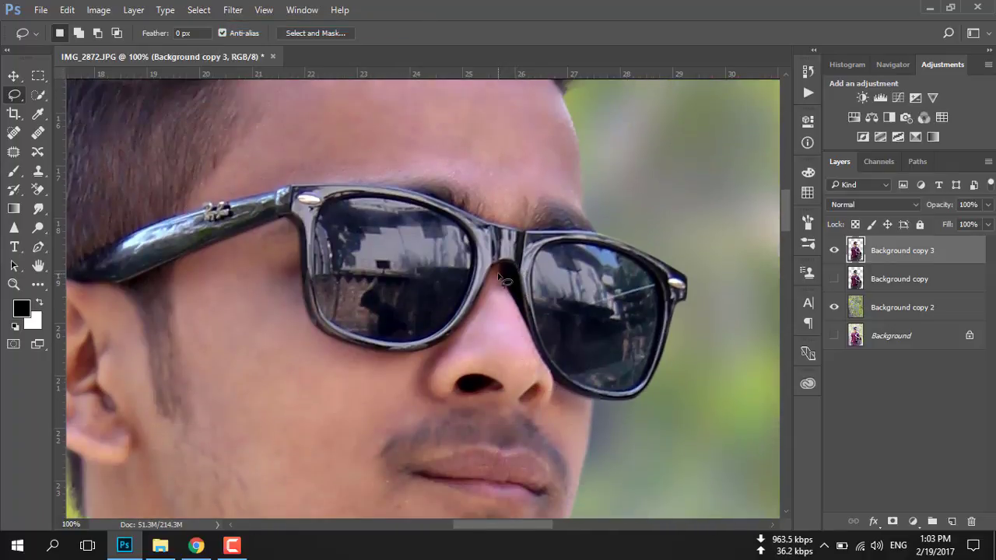
pyautogui.scroll(-3, 502, 280)
pyautogui.scroll(-4, 509, 310)
pyautogui.hotkey('ctrl', '0')
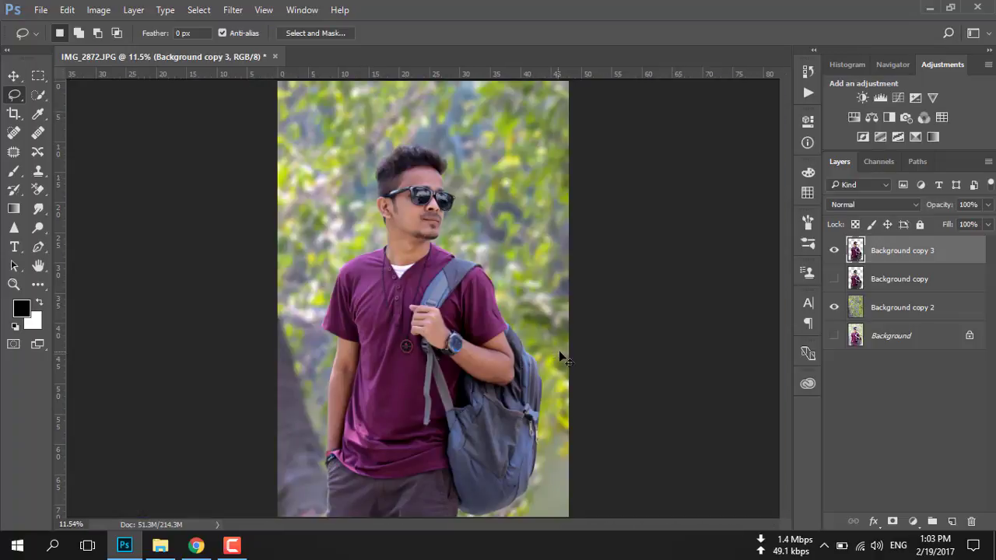
# Show Background copy again, compare layer visibility, and add a layer mask to Background copy 3
pyautogui.scroll(5, 428, 239)
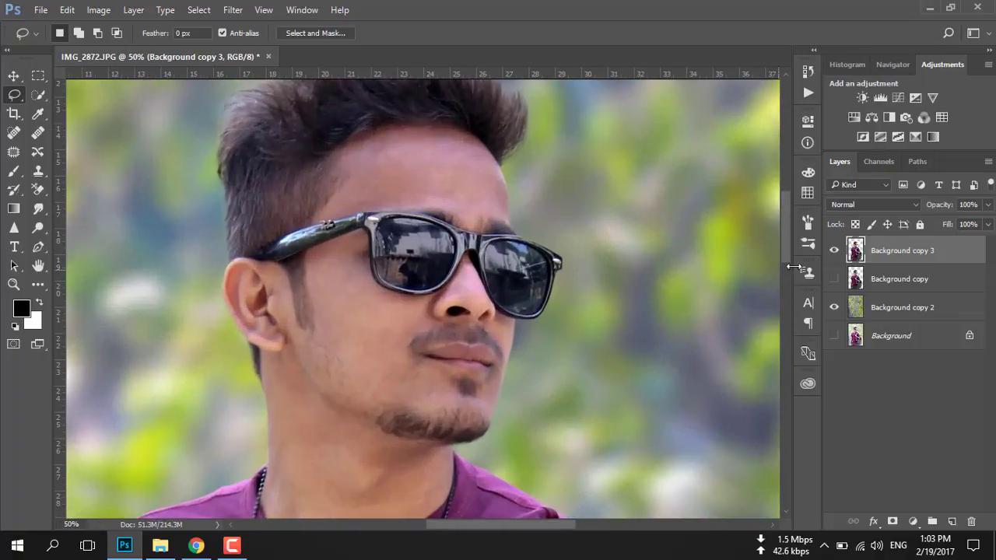
pyautogui.click(834, 279)
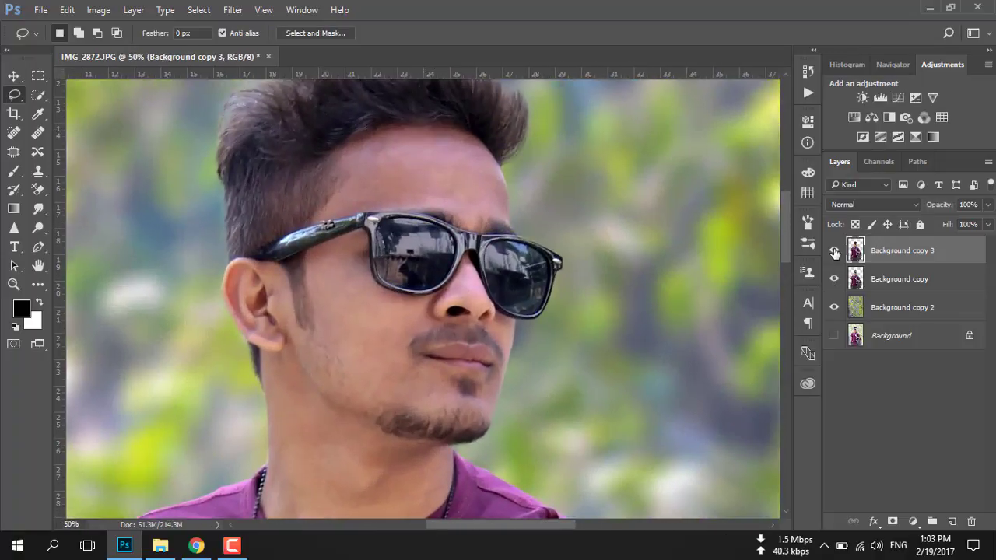
pyautogui.moveTo(835, 250)
pyautogui.mouseDown()
pyautogui.moveTo(834, 278)
pyautogui.moveTo(834, 251)
pyautogui.mouseUp()
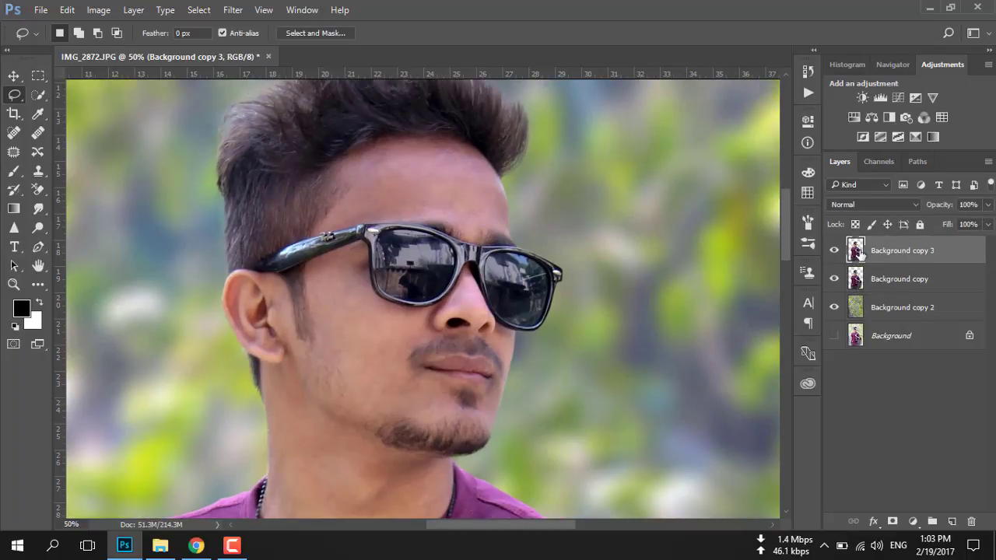
pyautogui.click(892, 522)
# Zoom in on the face and set a smaller Brush at 37% opacity
pyautogui.click(14, 170)
pyautogui.scroll(3, 311, 234)
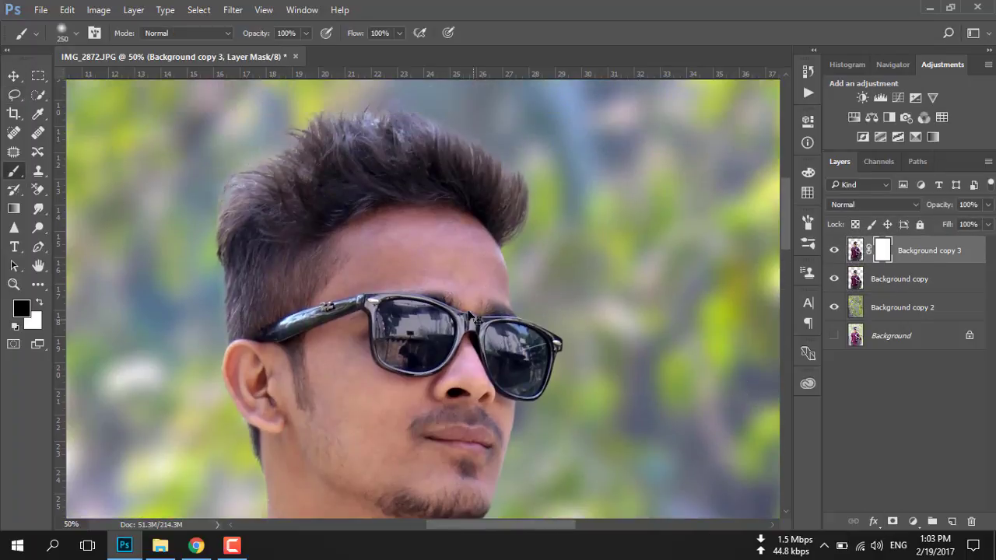
pyautogui.hotkey('ctrl', '+')
pyautogui.click(267, 51)
pyautogui.press('[')
pyautogui.press('[')
pyautogui.press('[')
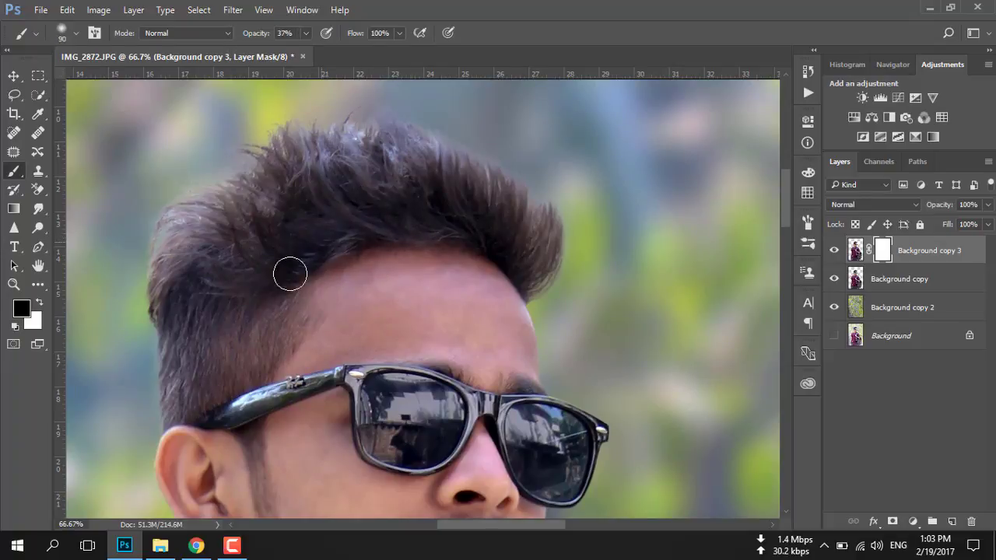
pyautogui.scroll(-3, 291, 285)
pyautogui.scroll(-1, 256, 327)
pyautogui.press('[')
pyautogui.press('[')
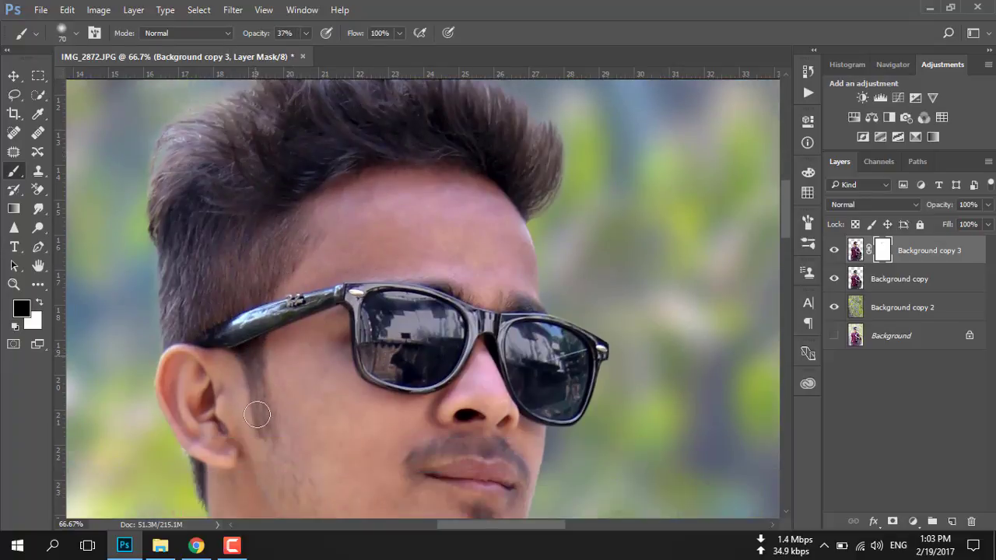
# Move the zoomed view over the face, chin and neck, then fit the whole photo on screen
pyautogui.scroll(-5, 272, 421)
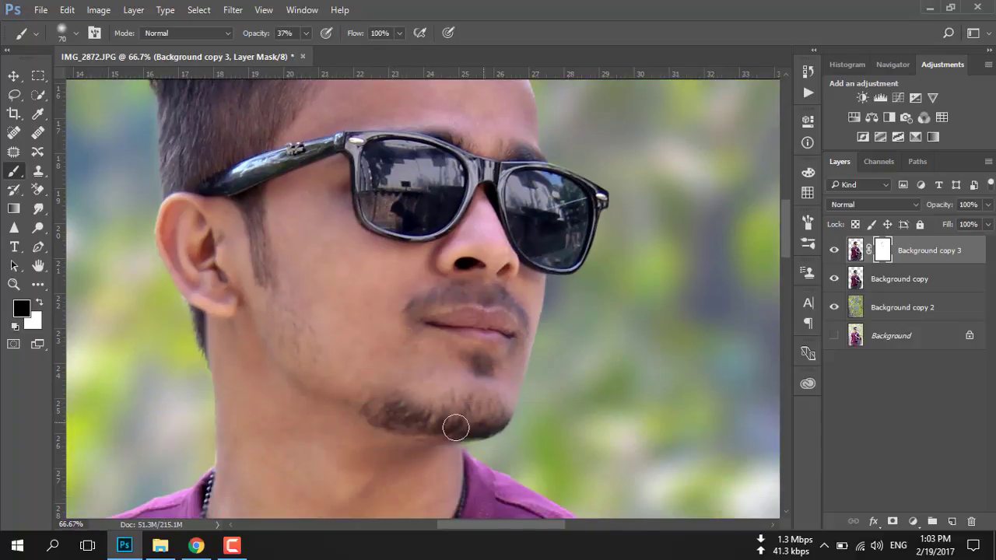
pyautogui.scroll(1, 440, 298)
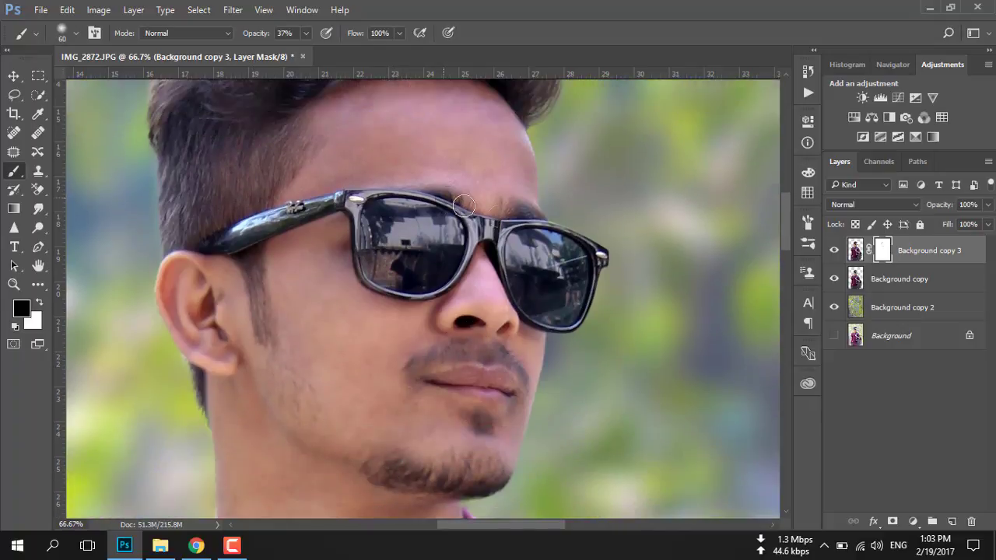
pyautogui.scroll(-2, 287, 257)
pyautogui.scroll(-3, 283, 281)
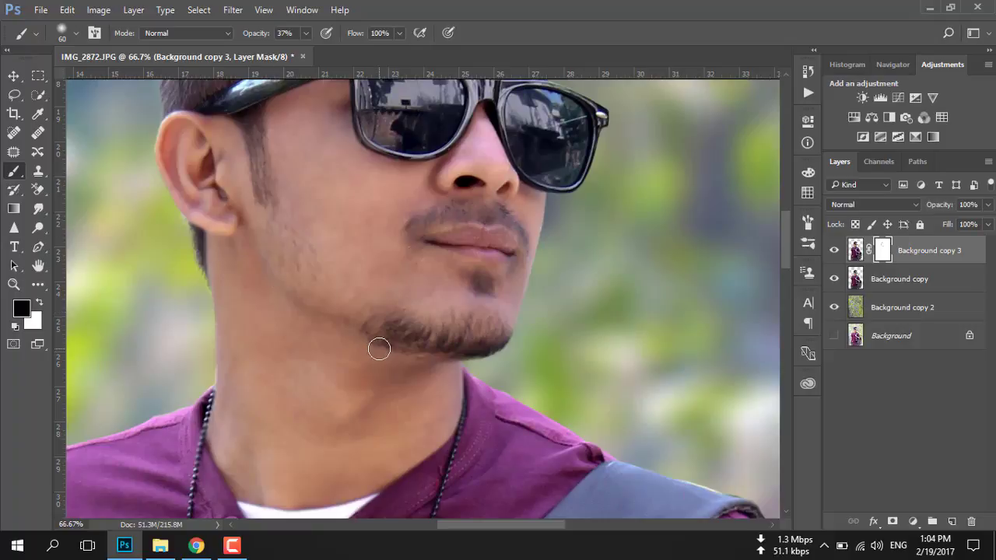
pyautogui.scroll(-1, 379, 349)
pyautogui.scroll(-2, 445, 329)
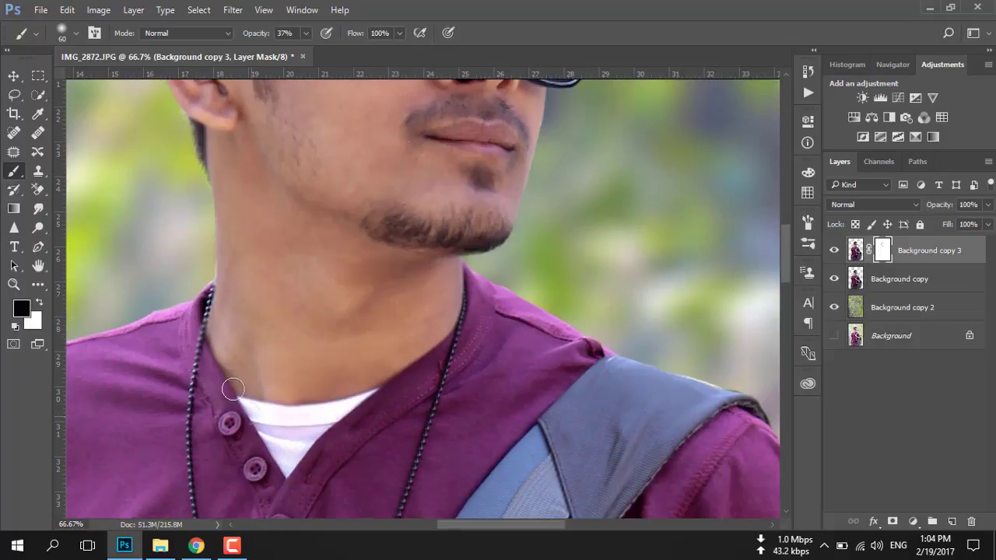
pyautogui.scroll(3, 322, 449)
pyautogui.scroll(5, 462, 250)
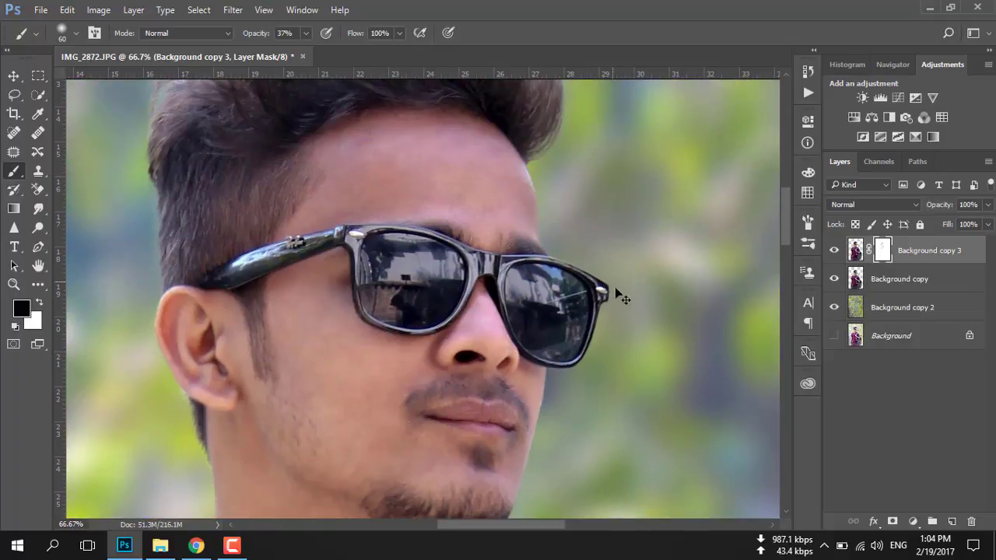
pyautogui.hotkey('ctrl', '0')
# Merge Background copy 3 down into Background copy and fit the photo on screen
pyautogui.rightClick(925, 250)
pyautogui.click(770, 493)
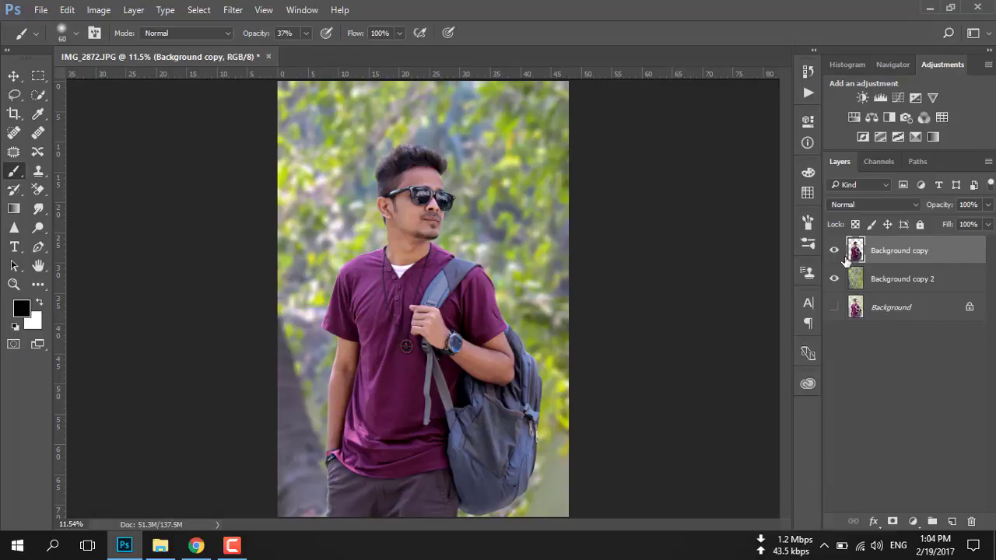
pyautogui.scroll(1, 554, 370)
pyautogui.scroll(1, 529, 372)
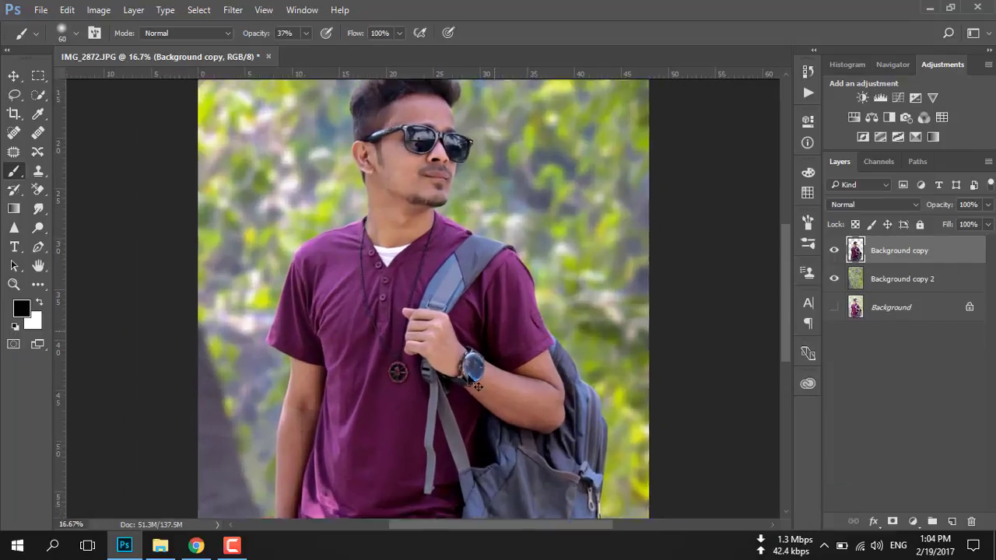
pyautogui.scroll(1, 498, 374)
pyautogui.scroll(1, 465, 375)
pyautogui.hotkey('ctrl', '0')
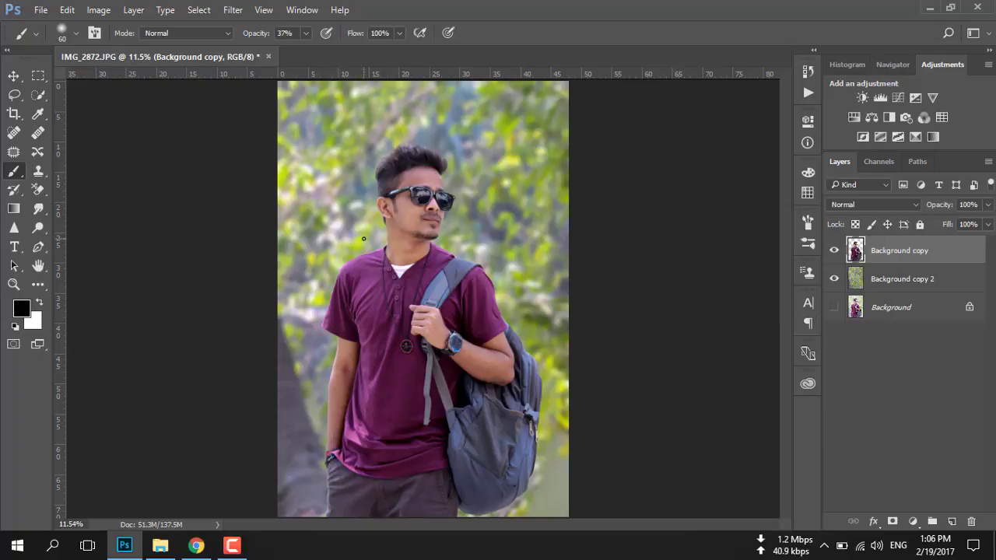
# Lasso the man's head, hand and arms and add a Levels layer raising midtones and deepening blacks
pyautogui.click(19, 95)
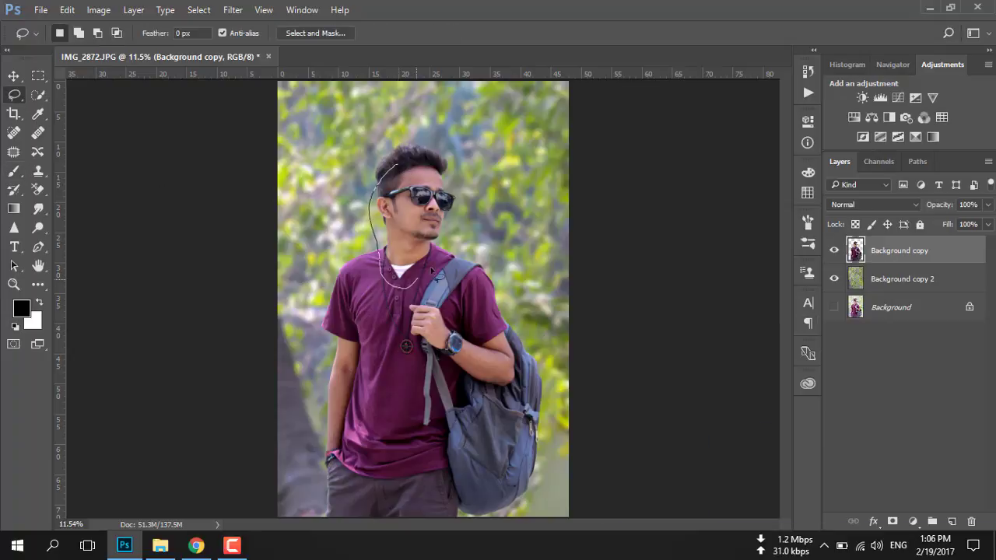
pyautogui.moveTo(438, 168); pyautogui.dragTo(435, 165)
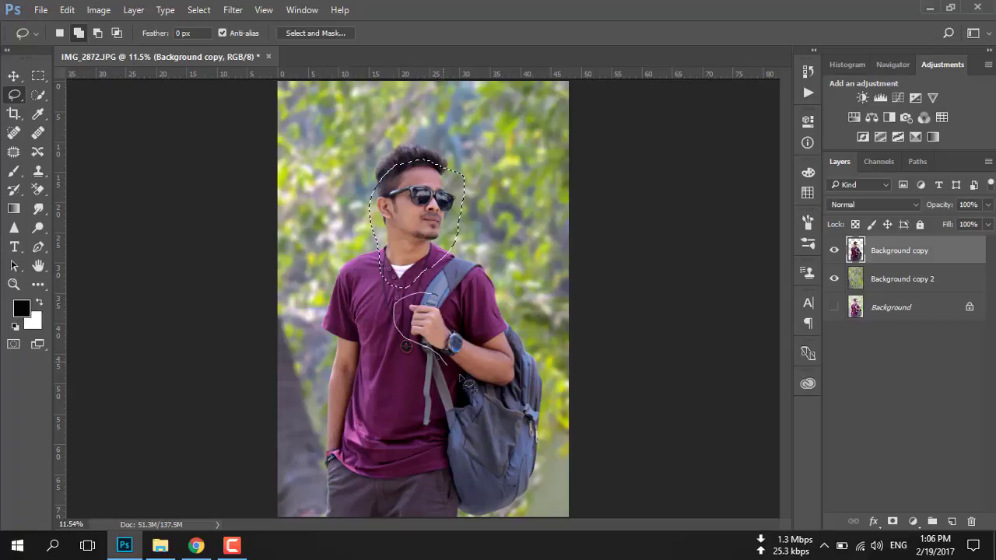
pyautogui.moveTo(519, 338); pyautogui.dragTo(521, 344)
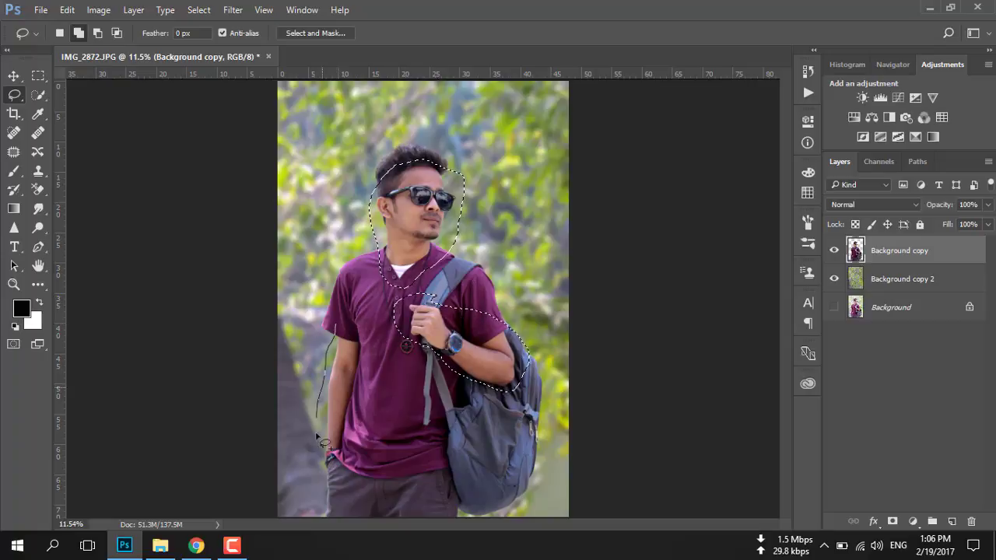
pyautogui.moveTo(372, 375); pyautogui.dragTo(364, 365)
pyautogui.click(880, 98)
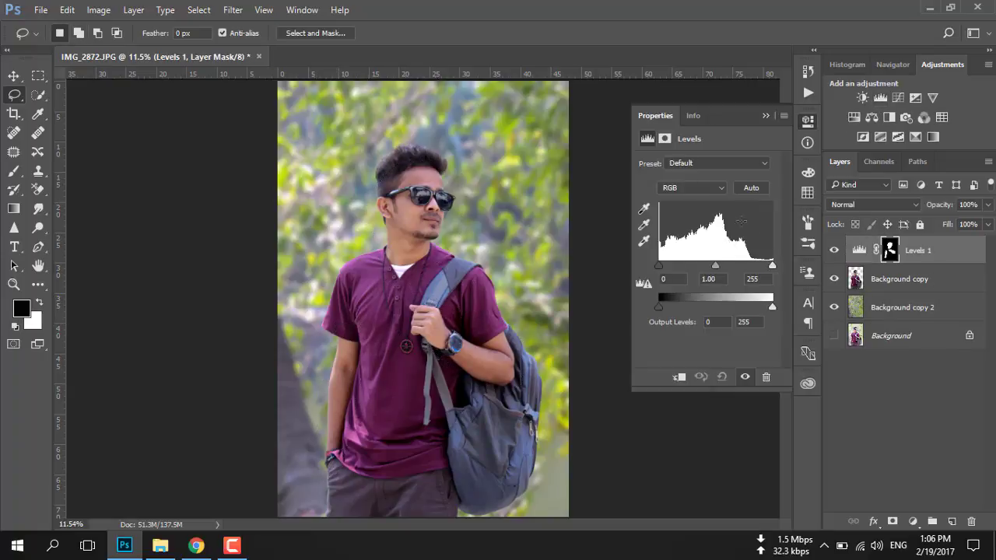
pyautogui.moveTo(715, 266); pyautogui.dragTo(668, 266)
pyautogui.click(808, 120)
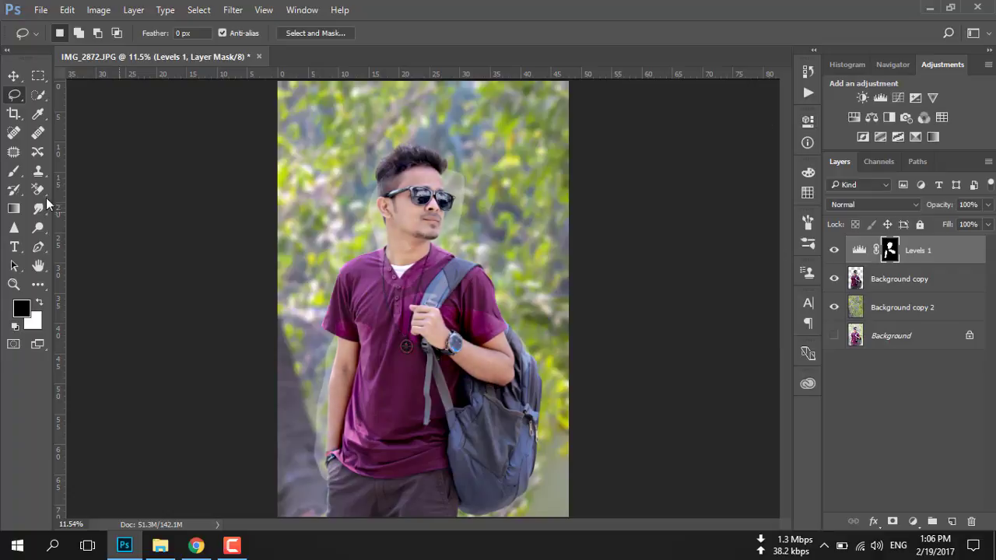
# Set the Brush to 100% opacity and size 150
pyautogui.press('b')
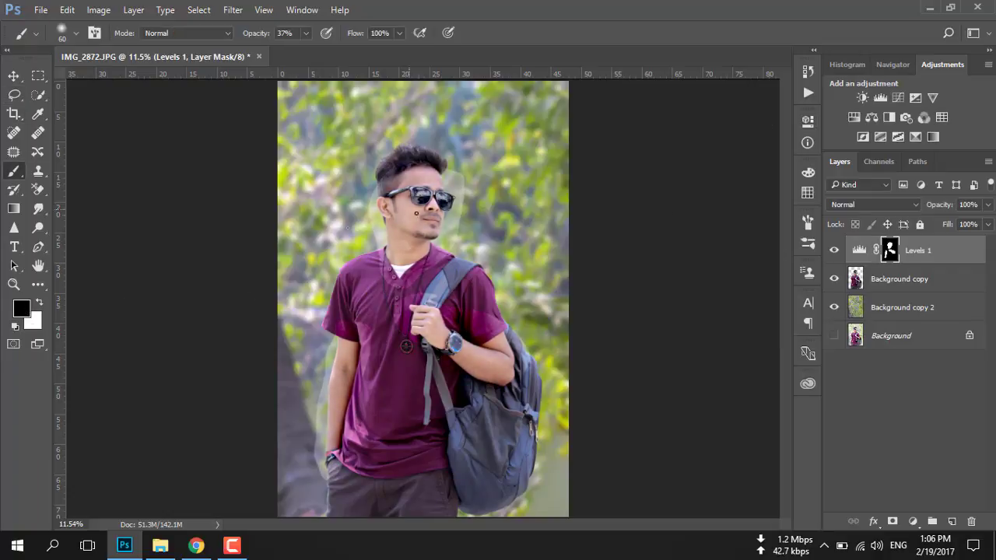
pyautogui.scroll(1, 416, 213)
pyautogui.scroll(1, 420, 211)
pyautogui.scroll(1, 429, 210)
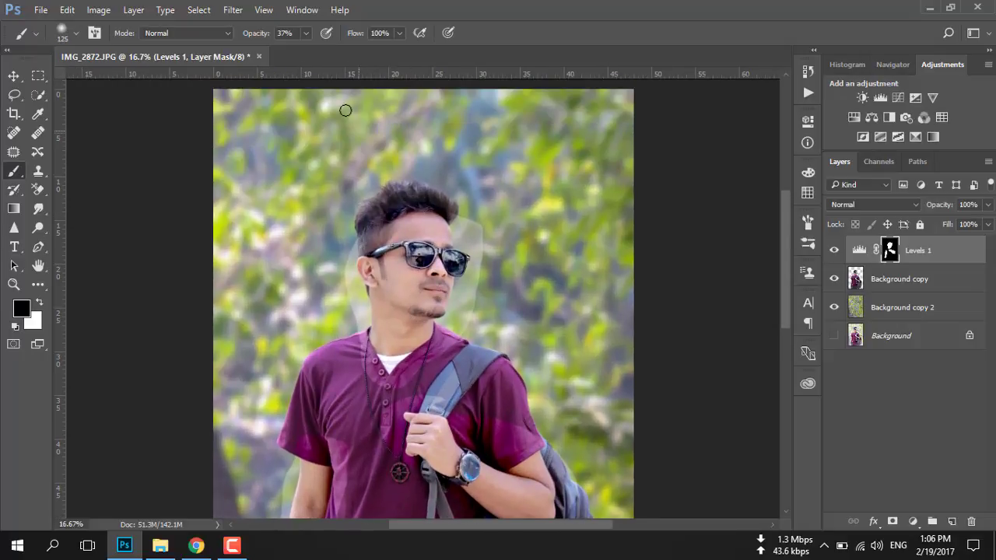
pyautogui.click(306, 33)
pyautogui.press(']')
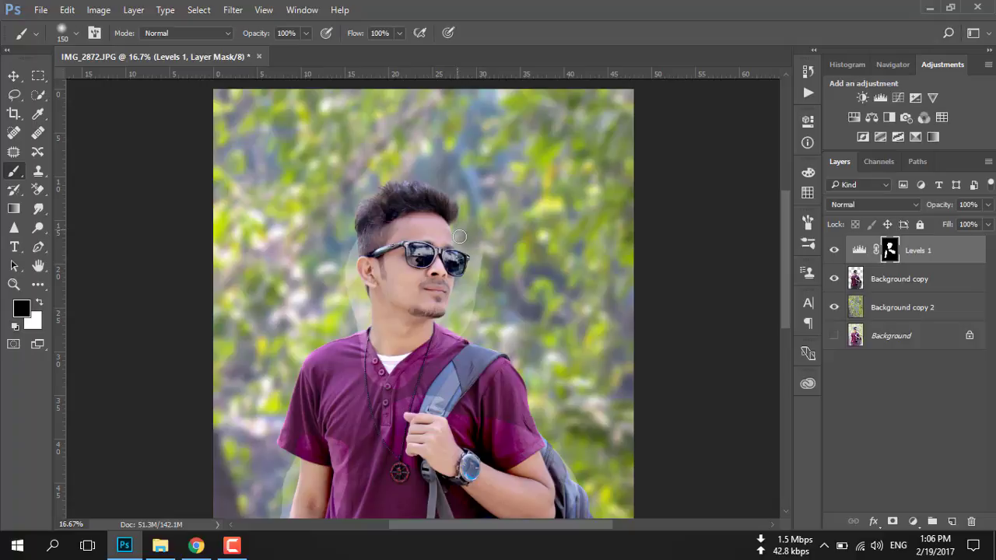
pyautogui.scroll(1, 485, 275)
pyautogui.scroll(1, 491, 262)
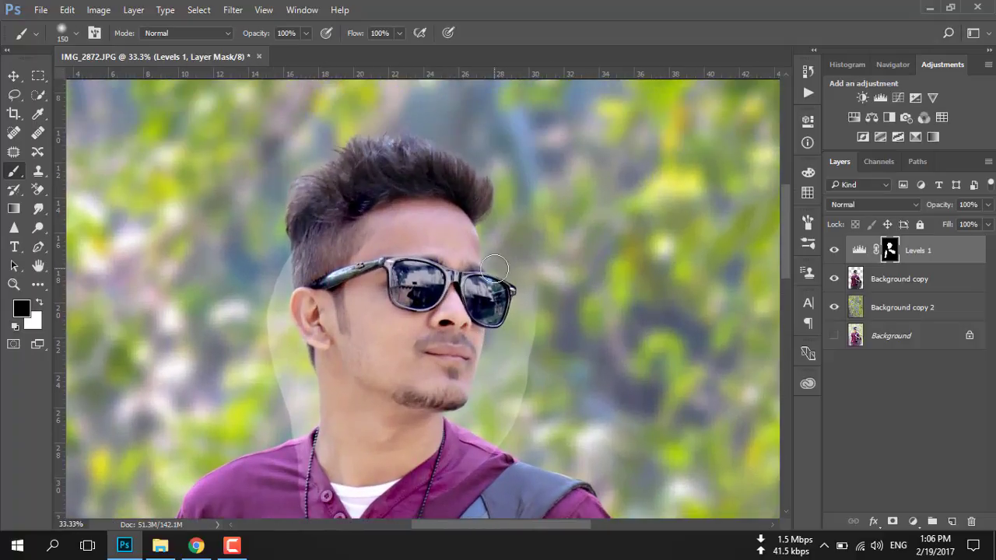
# Delete the trial Levels 1 adjustment layer
pyautogui.moveTo(923, 258); pyautogui.dragTo(970, 521)
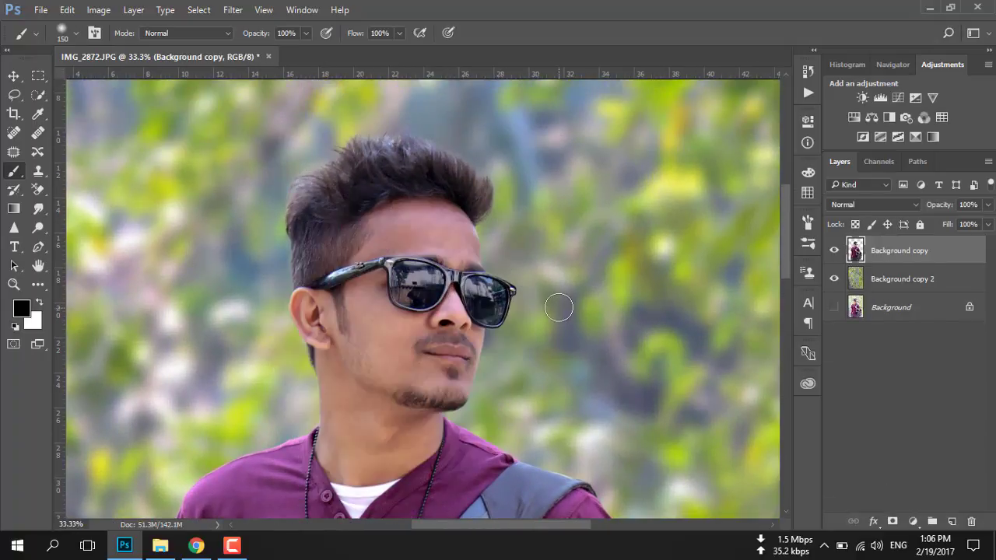
pyautogui.scroll(-1, 209, 247)
pyautogui.scroll(-1, 208, 247)
pyautogui.scroll(-1, 222, 225)
# Lasso the man's head, hand, backpack strap and left arm, then add a Levels adjustment masked to them
pyautogui.click(14, 94)
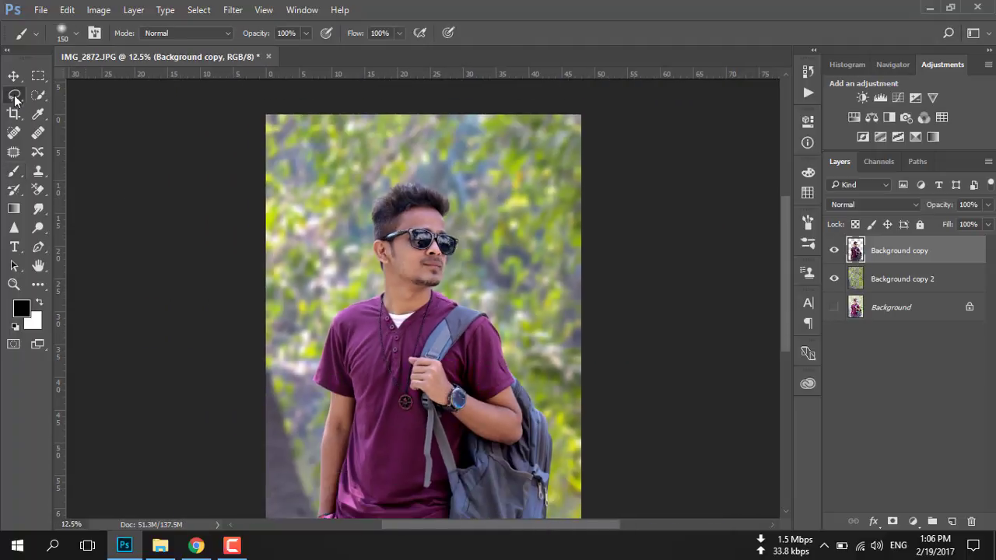
pyautogui.moveTo(452, 310); pyautogui.dragTo(388, 189)
pyautogui.moveTo(447, 354); pyautogui.dragTo(457, 438)
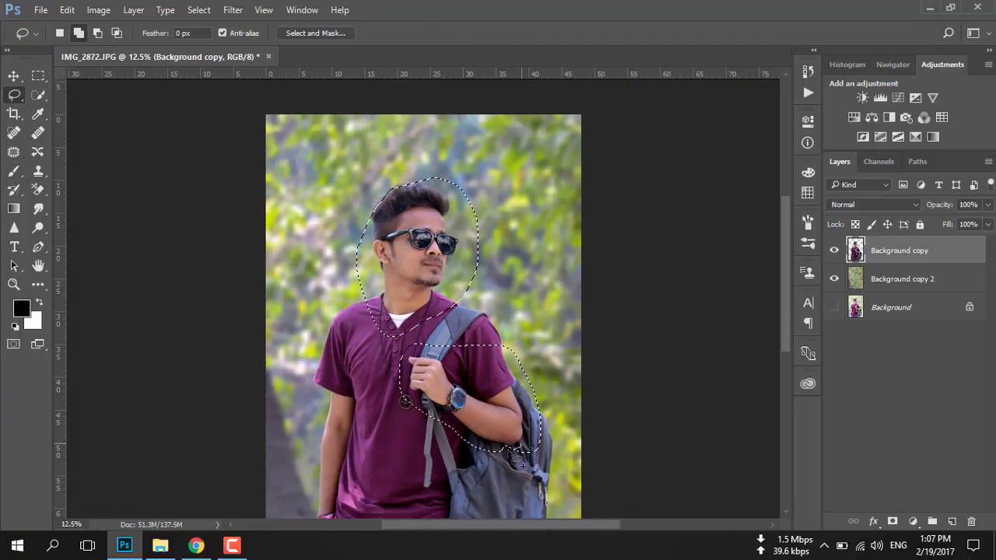
pyautogui.scroll(-3, 339, 287)
pyautogui.moveTo(340, 287); pyautogui.dragTo(346, 342)
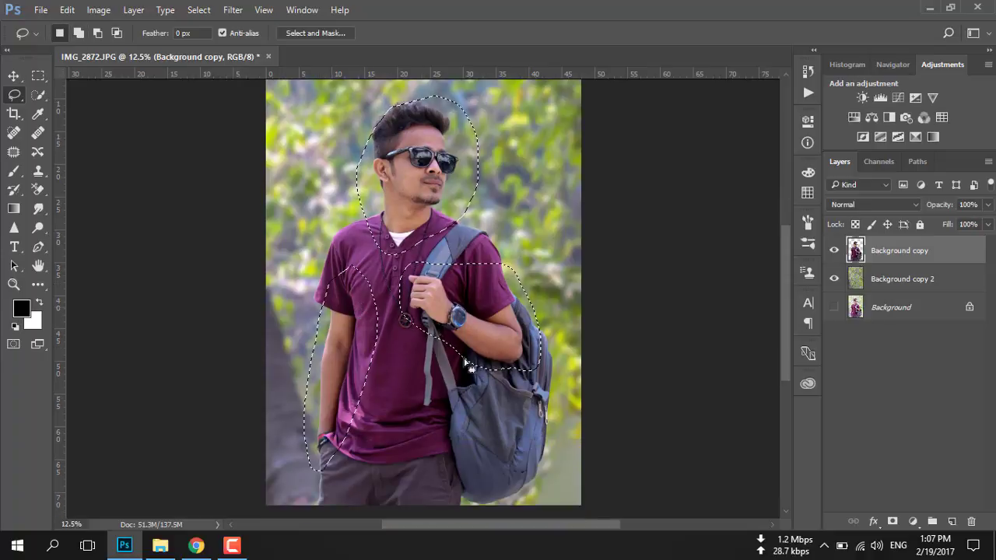
pyautogui.scroll(1, 495, 314)
pyautogui.click(880, 97)
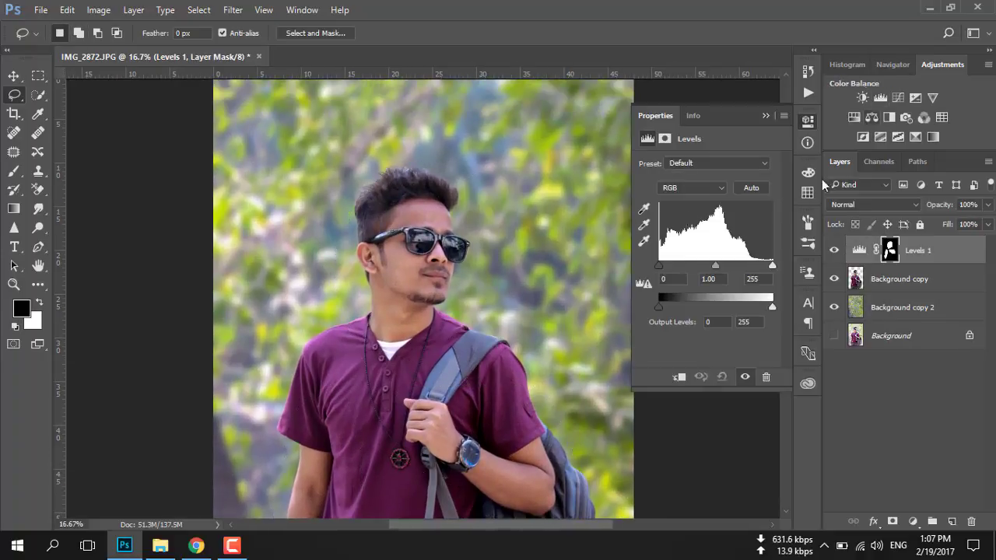
# Redo Levels 1 from its mask selection with black input 13 and midtone 1.43
pyautogui.press('b')
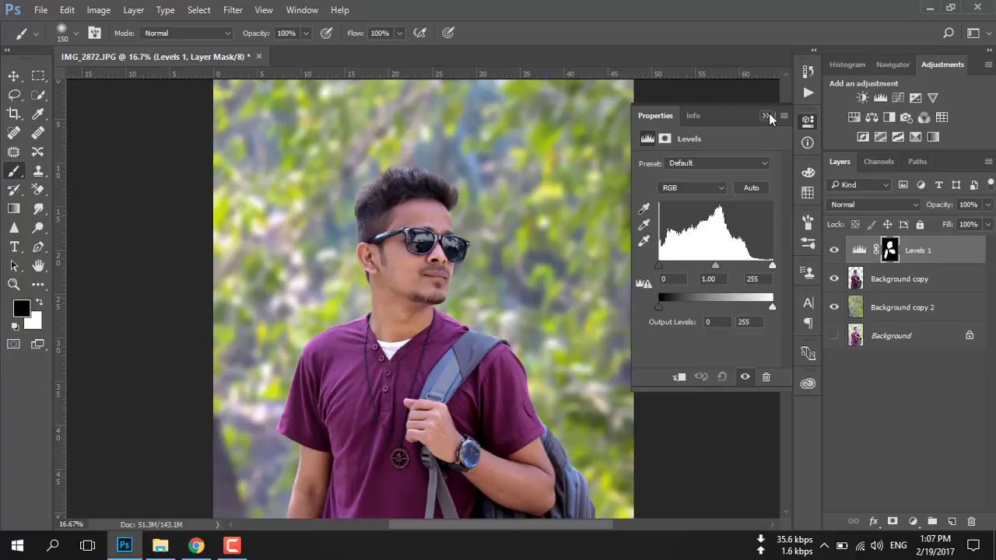
pyautogui.click(766, 115)
pyautogui.keyDown('ctrl'); pyautogui.click(889, 250); pyautogui.keyUp('ctrl')
pyautogui.moveTo(918, 250); pyautogui.dragTo(971, 522)
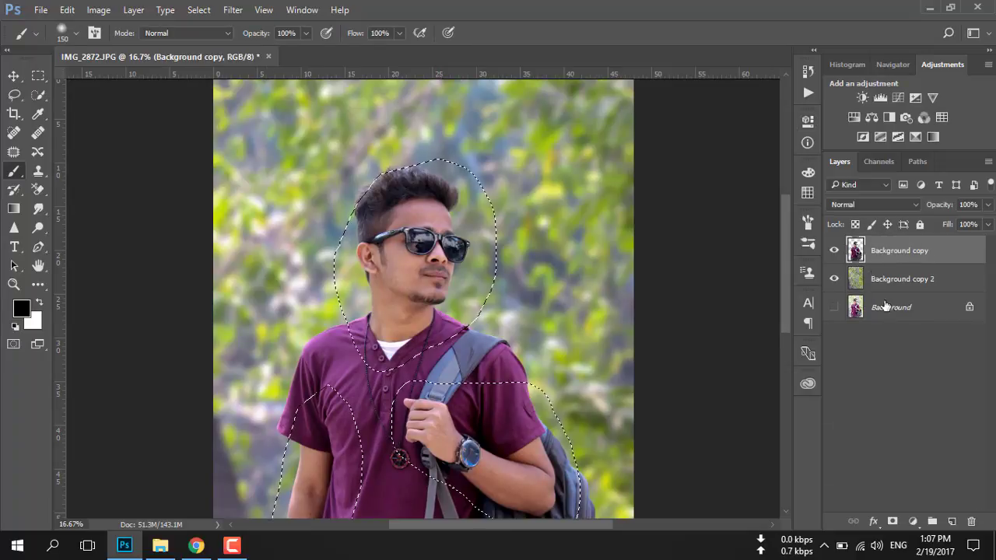
pyautogui.click(879, 97)
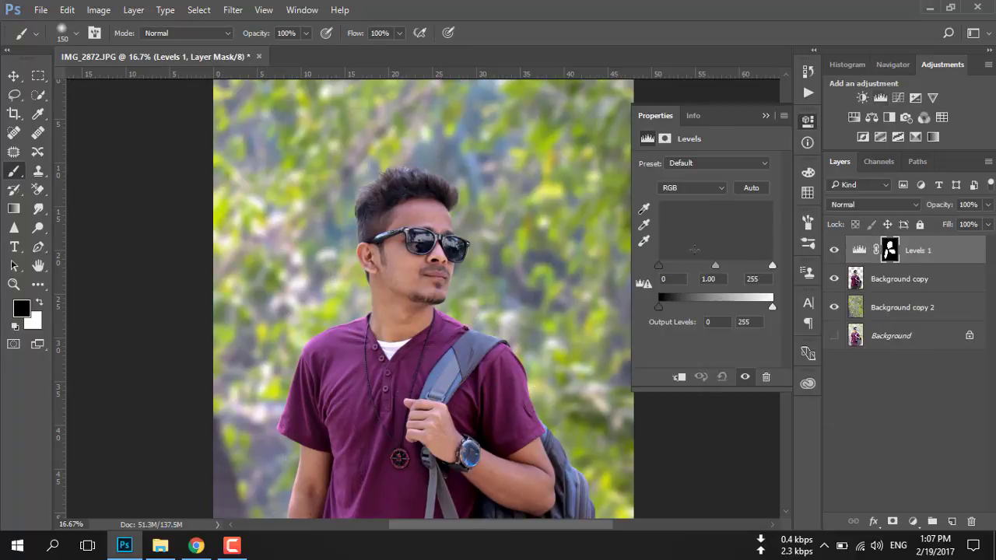
pyautogui.moveTo(715, 265); pyautogui.dragTo(665, 268)
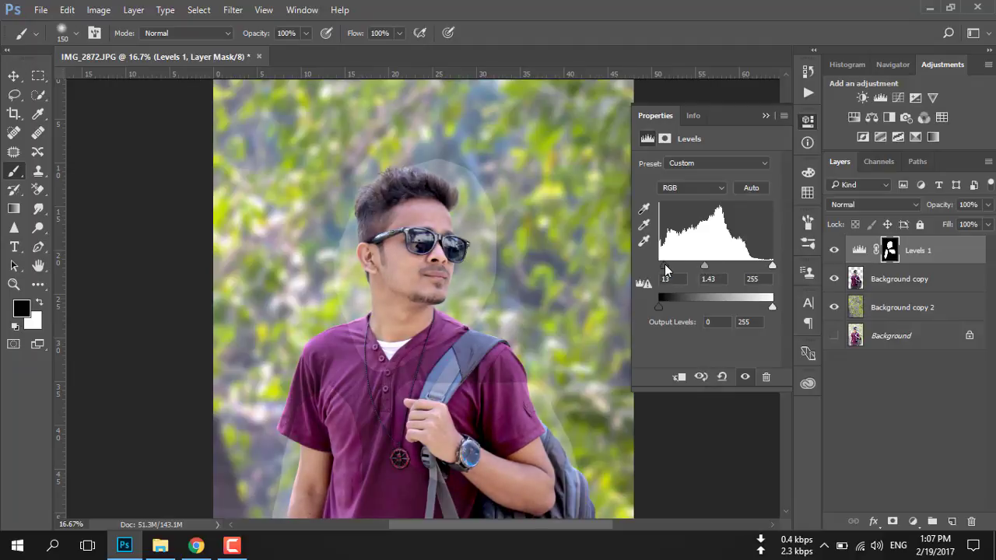
pyautogui.click(766, 116)
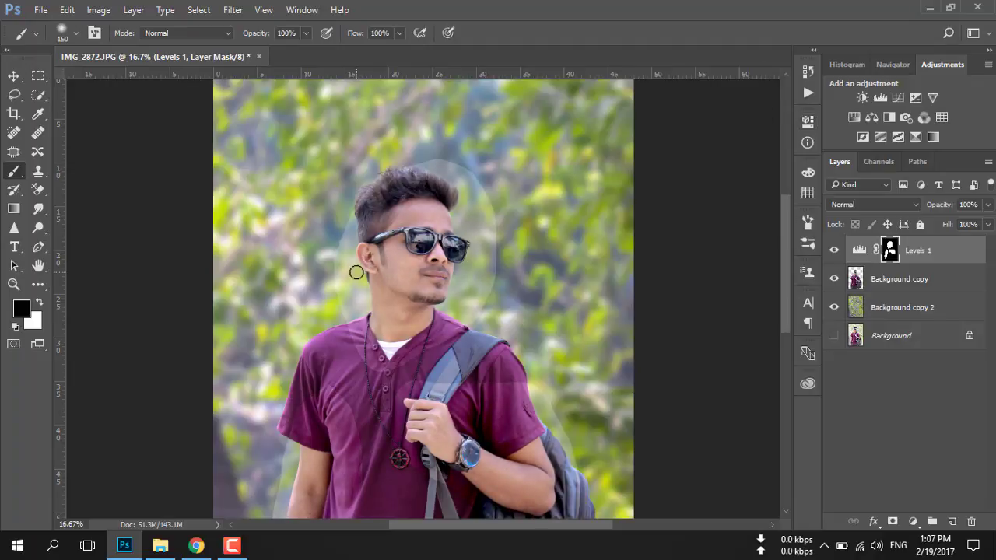
# Enlarge the brush to 200 and paint away the halo right of the head and above the shoulder
pyautogui.hotkey('ctrl', '+')
pyautogui.scroll(4, 389, 311)
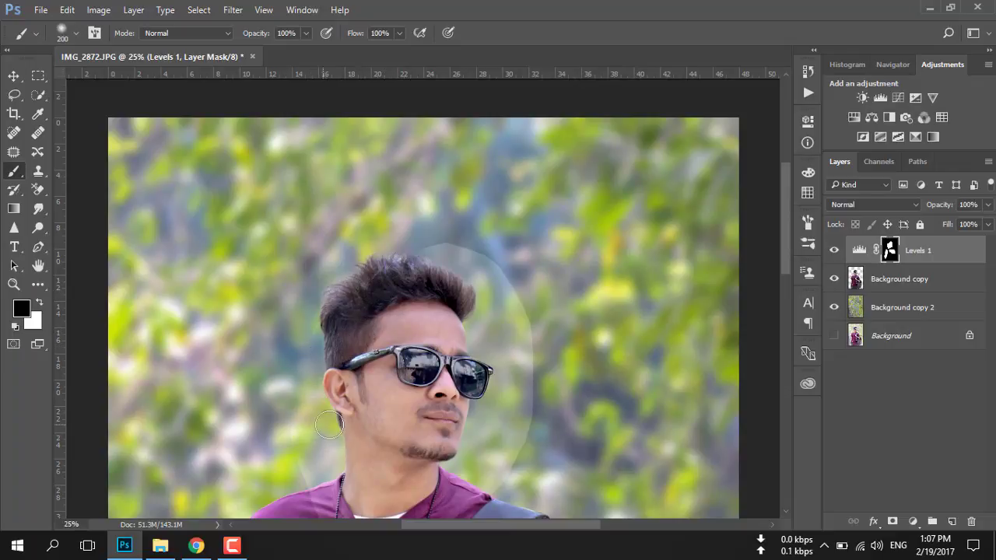
pyautogui.scroll(-2, 289, 306)
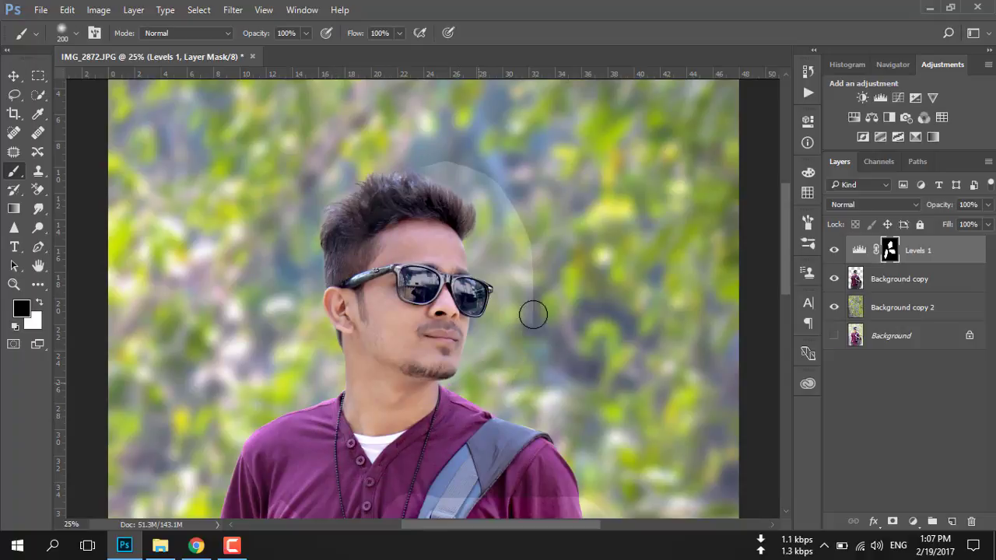
pyautogui.moveTo(467, 384)
pyautogui.mouseDown()
pyautogui.moveTo(478, 251)
pyautogui.moveTo(461, 167)
pyautogui.mouseUp()
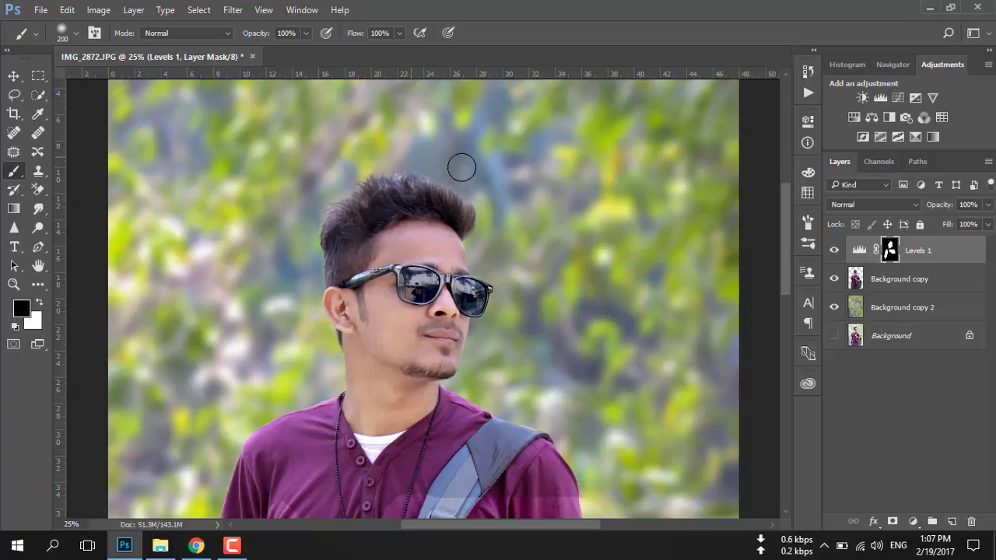
pyautogui.scroll(-2, 410, 172)
pyautogui.scroll(-5, 410, 172)
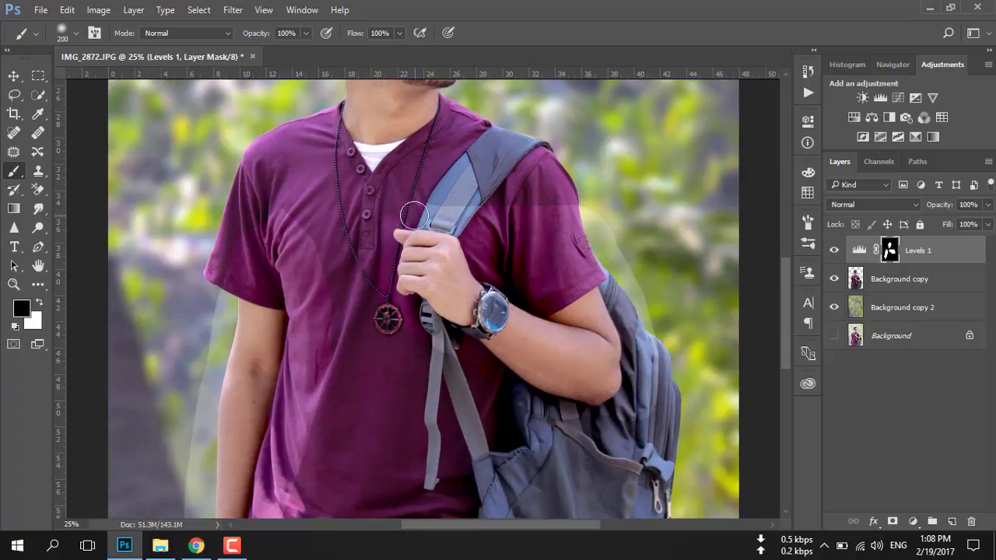
pyautogui.moveTo(534, 273)
pyautogui.mouseDown()
pyautogui.moveTo(573, 196)
pyautogui.moveTo(605, 249)
pyautogui.moveTo(611, 459)
pyautogui.moveTo(628, 400)
pyautogui.moveTo(485, 367)
pyautogui.moveTo(493, 356)
pyautogui.moveTo(446, 330)
pyautogui.mouseUp()
# Paint out the pale wash along the left of the shirt and arm, then fit the photo on screen
pyautogui.click(389, 261)
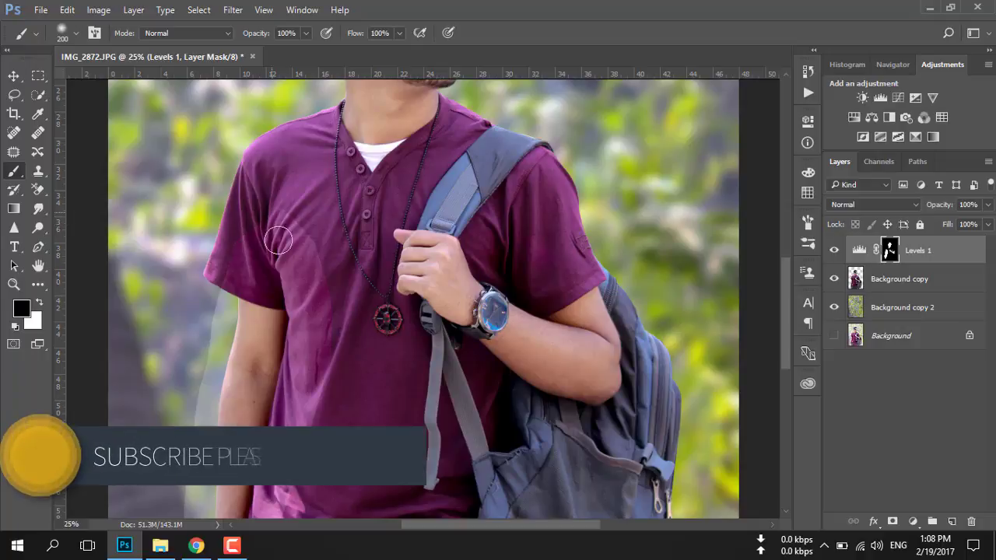
pyautogui.moveTo(281, 222)
pyautogui.mouseDown()
pyautogui.moveTo(296, 269)
pyautogui.moveTo(335, 285)
pyautogui.moveTo(315, 354)
pyautogui.mouseUp()
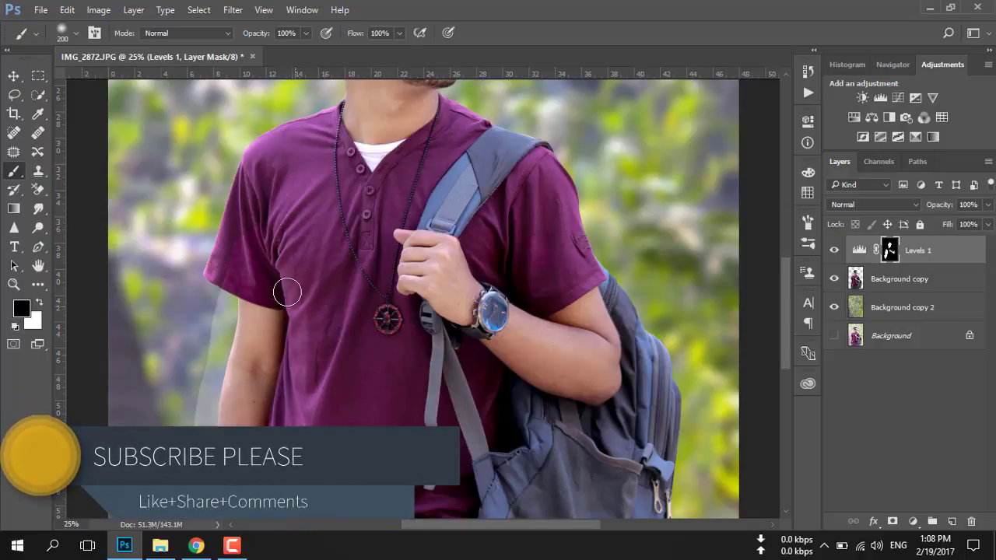
pyautogui.scroll(-2, 242, 233)
pyautogui.moveTo(225, 218); pyautogui.dragTo(210, 246)
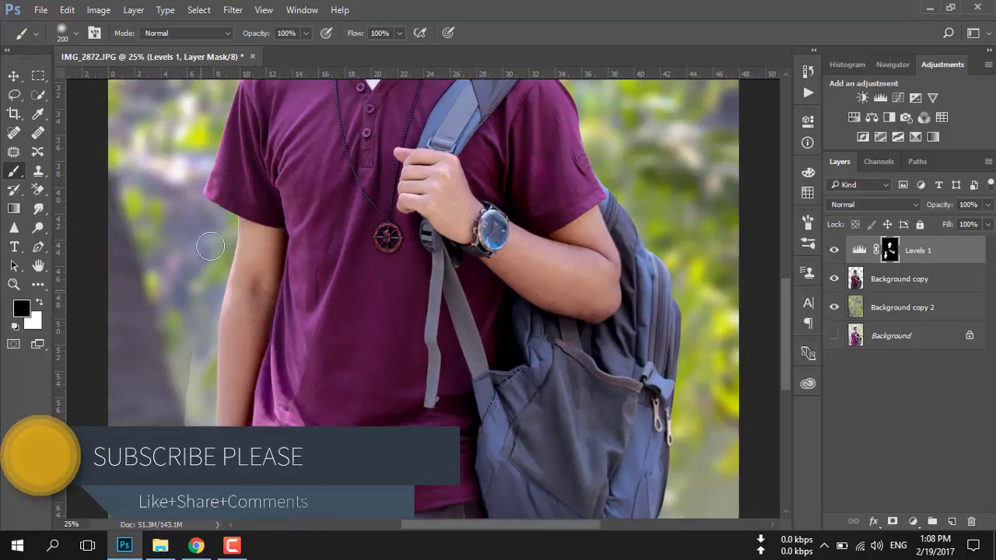
pyautogui.scroll(-2, 194, 309)
pyautogui.moveTo(202, 338); pyautogui.dragTo(199, 399)
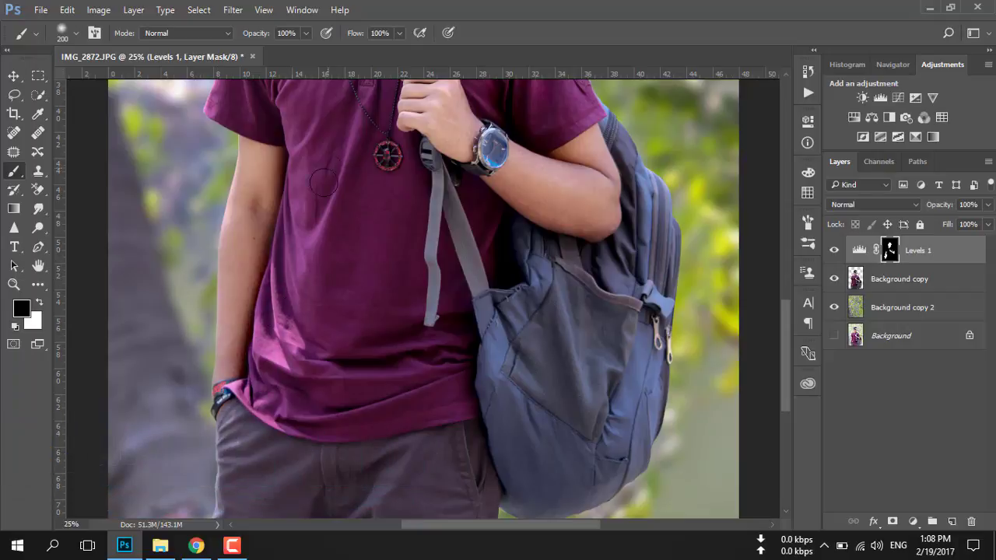
pyautogui.scroll(2, 315, 187)
pyautogui.scroll(-1, 389, 396)
pyautogui.scroll(-1, 407, 409)
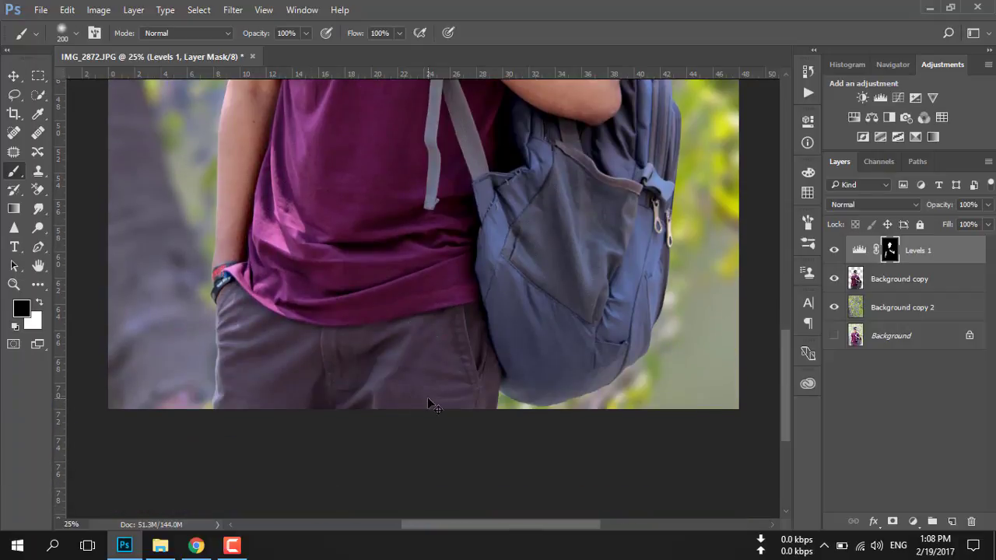
pyautogui.hotkey('ctrl', '0')
# Merge Levels 1 down into Background copy and check it by toggling visibility
pyautogui.rightClick(925, 261)
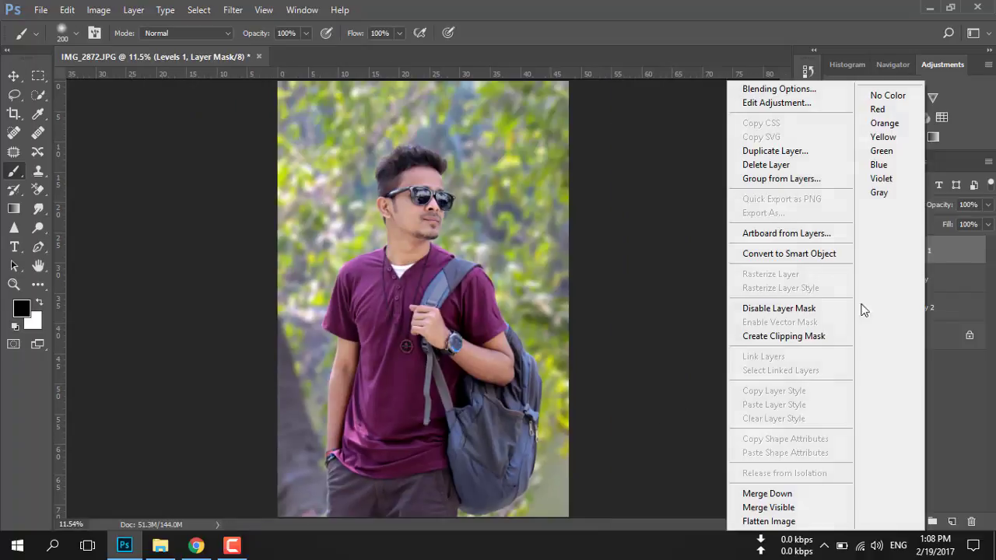
pyautogui.click(786, 492)
pyautogui.click(833, 250)
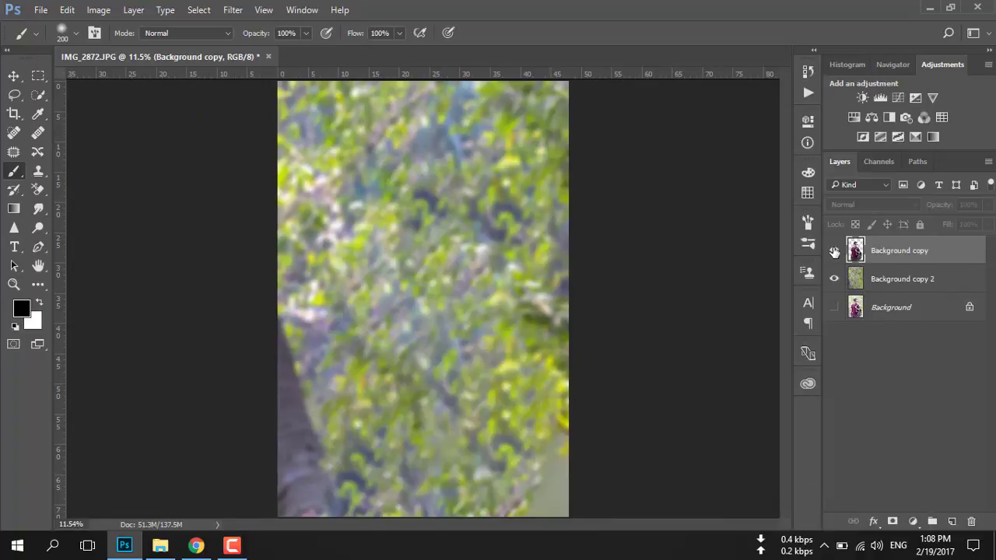
pyautogui.click(834, 249)
# Group Background copy and Background copy 2 into Group 1 and expand the group
pyautogui.keyDown('shift'); pyautogui.click(895, 285); pyautogui.keyUp('shift')
pyautogui.rightClick(894, 285)
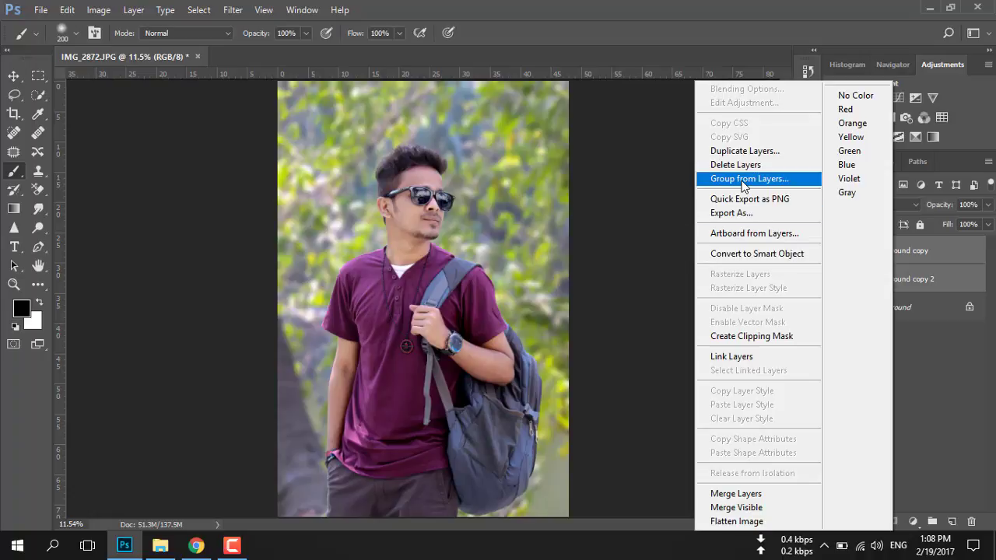
pyautogui.click(749, 178)
pyautogui.click(623, 180)
pyautogui.click(834, 246)
pyautogui.click(834, 245)
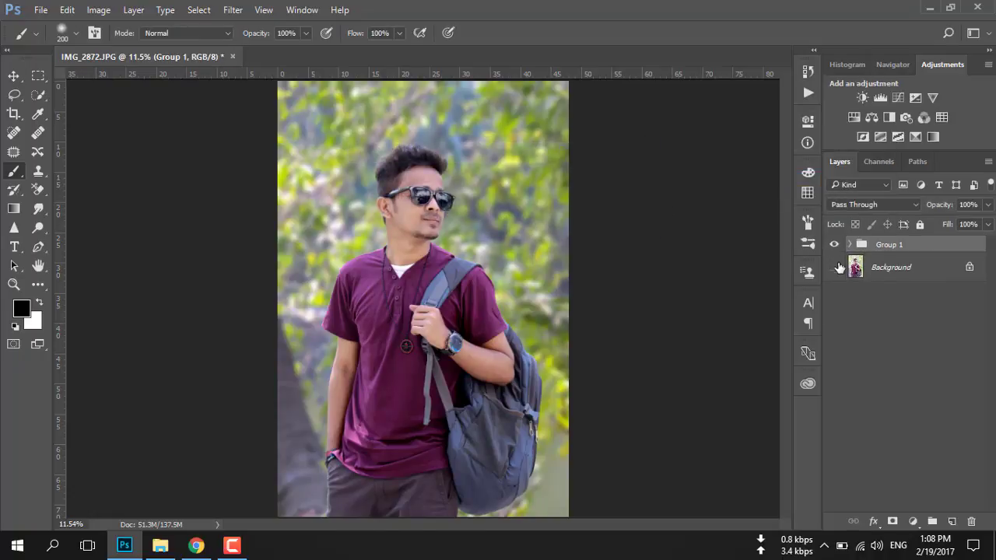
pyautogui.click(834, 246)
pyautogui.click(834, 246)
pyautogui.click(849, 244)
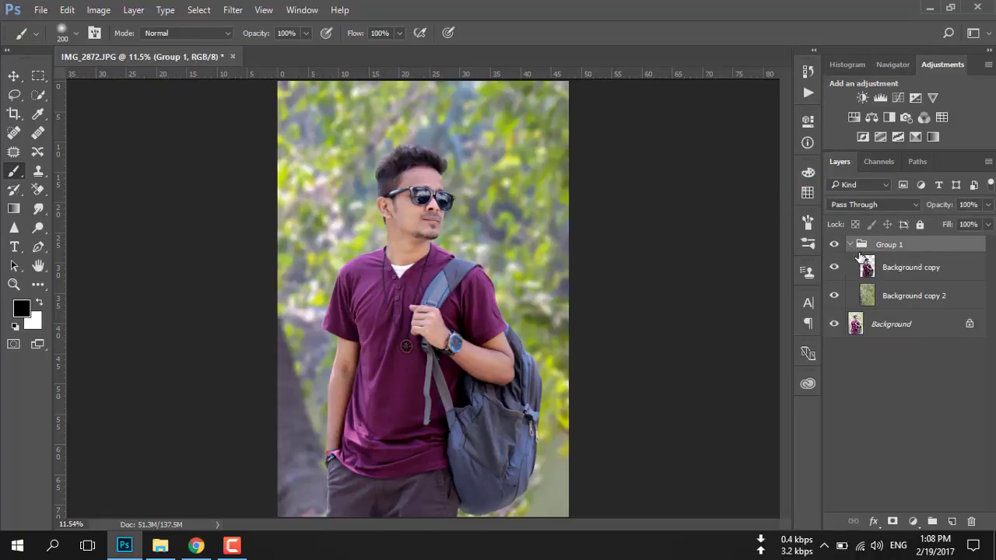
# Hide the original Background, merge the two grouped layers, and ungroup Group 1
pyautogui.click(883, 320)
pyautogui.click(890, 272)
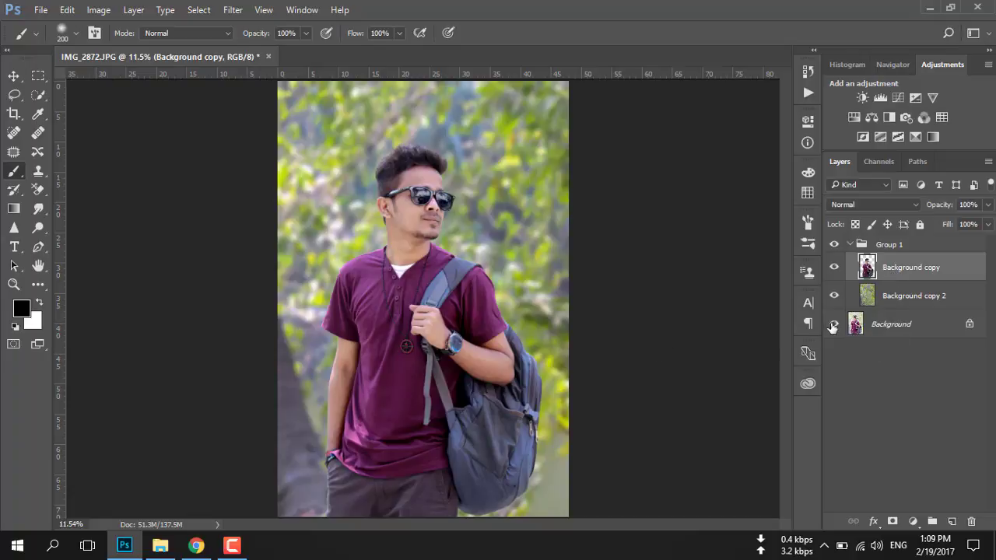
pyautogui.click(832, 327)
pyautogui.click(894, 299)
pyautogui.keyDown('shift'); pyautogui.click(895, 268); pyautogui.keyUp('shift')
pyautogui.rightClick(894, 269)
pyautogui.click(751, 492)
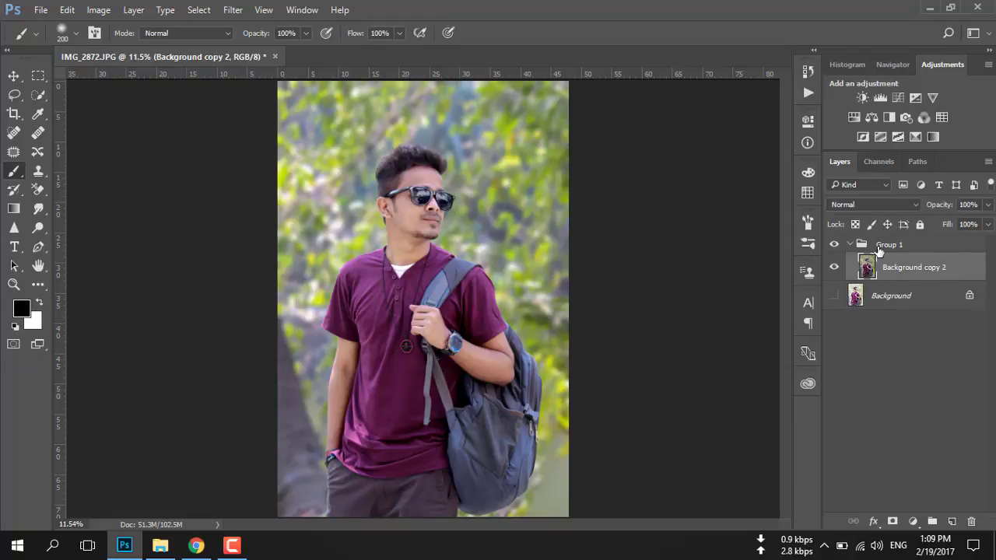
pyautogui.rightClick(879, 248)
pyautogui.click(722, 122)
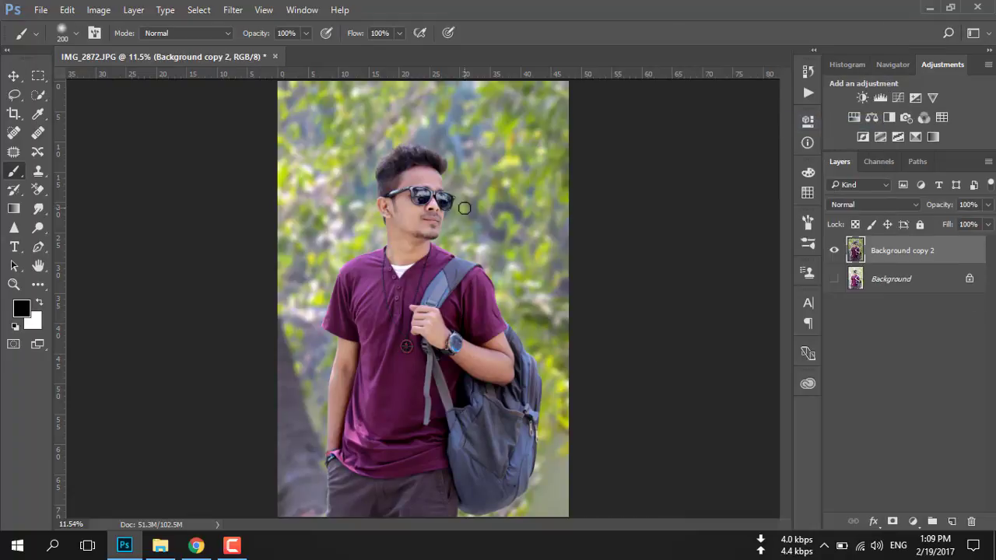
# Add a Selective Color adjustment and reduce cyan and yellow in the Reds
pyautogui.click(910, 523)
pyautogui.click(857, 463)
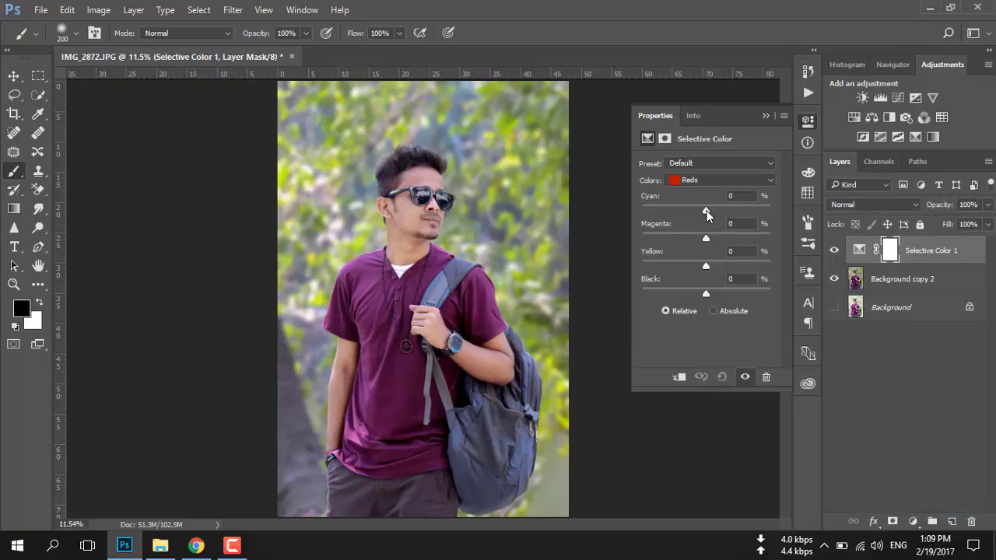
pyautogui.moveTo(706, 210); pyautogui.dragTo(686, 210)
pyautogui.moveTo(734, 238)
pyautogui.mouseDown()
pyautogui.moveTo(676, 265)
pyautogui.moveTo(723, 294)
pyautogui.moveTo(679, 293)
pyautogui.moveTo(720, 238)
pyautogui.mouseUp()
pyautogui.moveTo(685, 210); pyautogui.dragTo(693, 210)
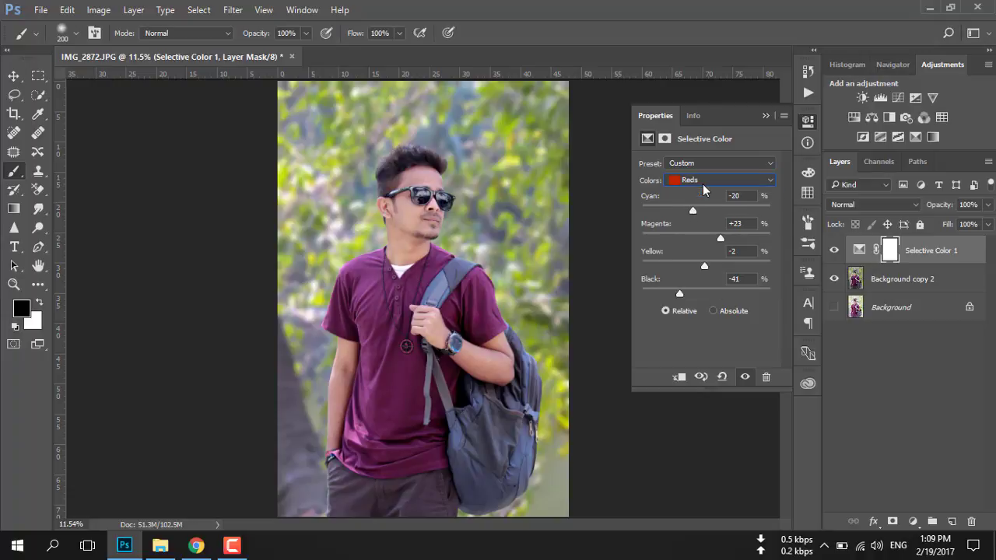
# In the Yellows, shift Cyan to +61 and pull out magenta
pyautogui.click(702, 182)
pyautogui.click(700, 196)
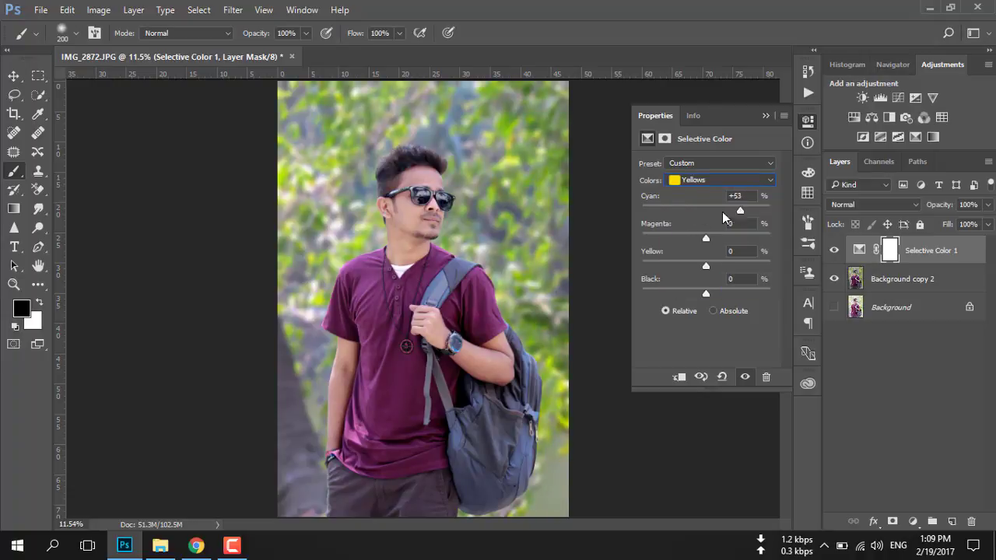
pyautogui.moveTo(722, 212)
pyautogui.mouseDown()
pyautogui.moveTo(655, 212)
pyautogui.moveTo(802, 217)
pyautogui.moveTo(667, 219)
pyautogui.moveTo(769, 222)
pyautogui.mouseUp()
pyautogui.moveTo(701, 236)
pyautogui.mouseDown()
pyautogui.moveTo(681, 235)
pyautogui.moveTo(740, 234)
pyautogui.moveTo(697, 236)
pyautogui.moveTo(707, 268)
pyautogui.moveTo(676, 269)
pyautogui.moveTo(687, 267)
pyautogui.moveTo(696, 294)
pyautogui.moveTo(682, 294)
pyautogui.mouseUp()
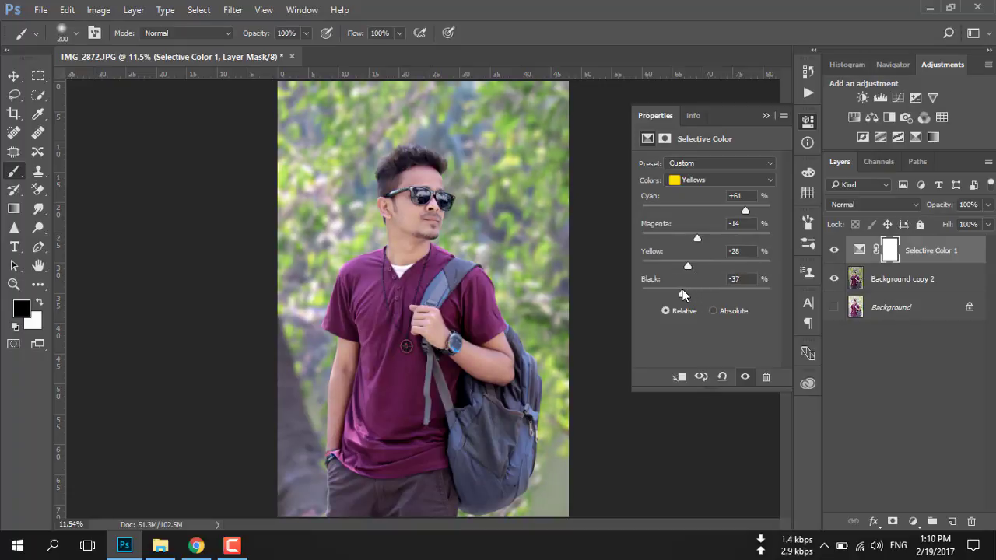
# In the Greens, add magenta and raise Black to +72
pyautogui.click(694, 183)
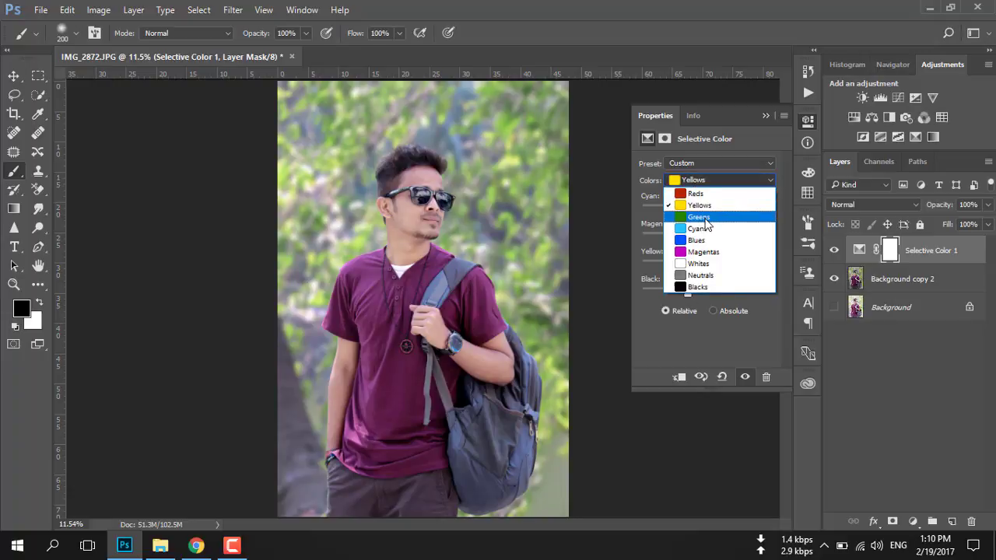
pyautogui.click(705, 213)
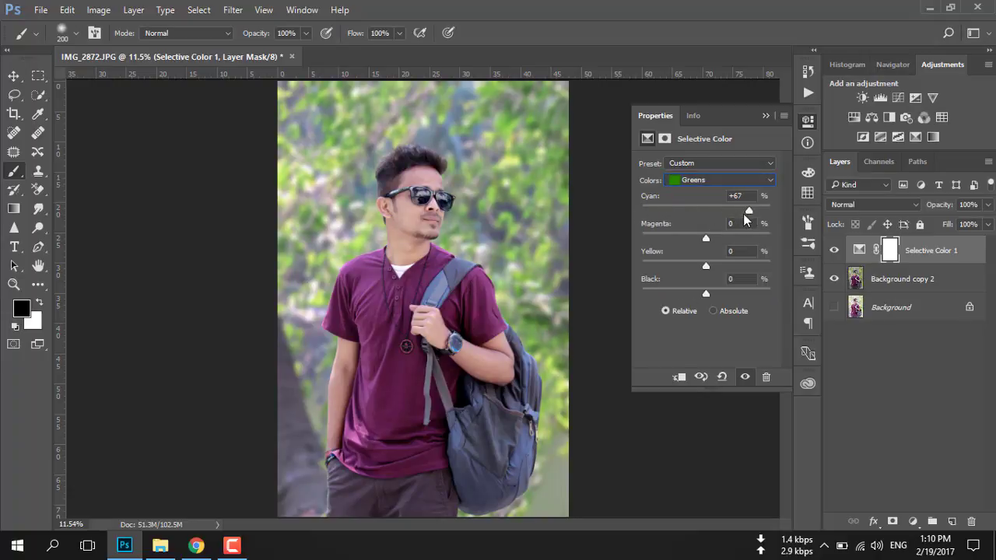
pyautogui.moveTo(706, 239); pyautogui.dragTo(742, 239)
pyautogui.moveTo(694, 290); pyautogui.dragTo(752, 296)
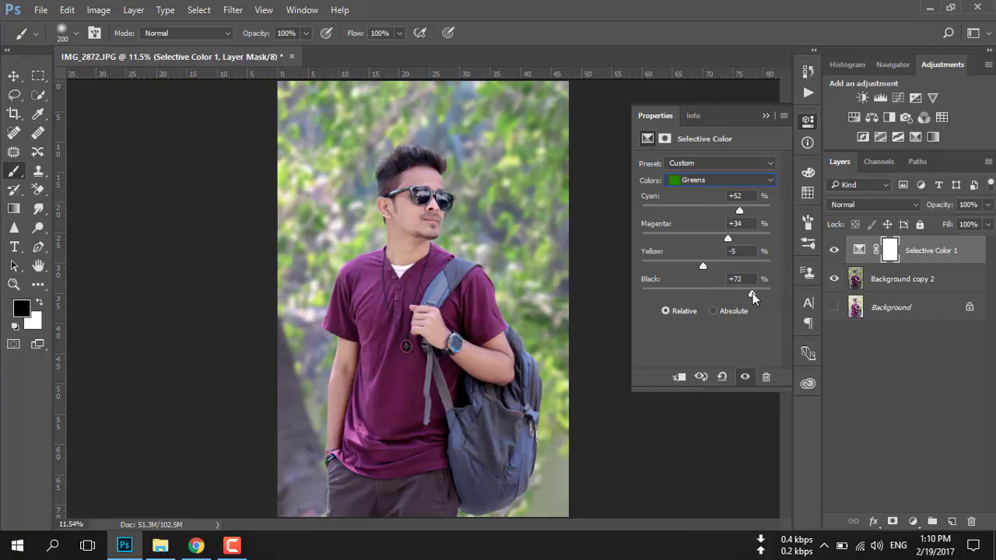
pyautogui.click(711, 182)
# In the Cyans range, push Cyan to -100 and raise Black
pyautogui.click(700, 223)
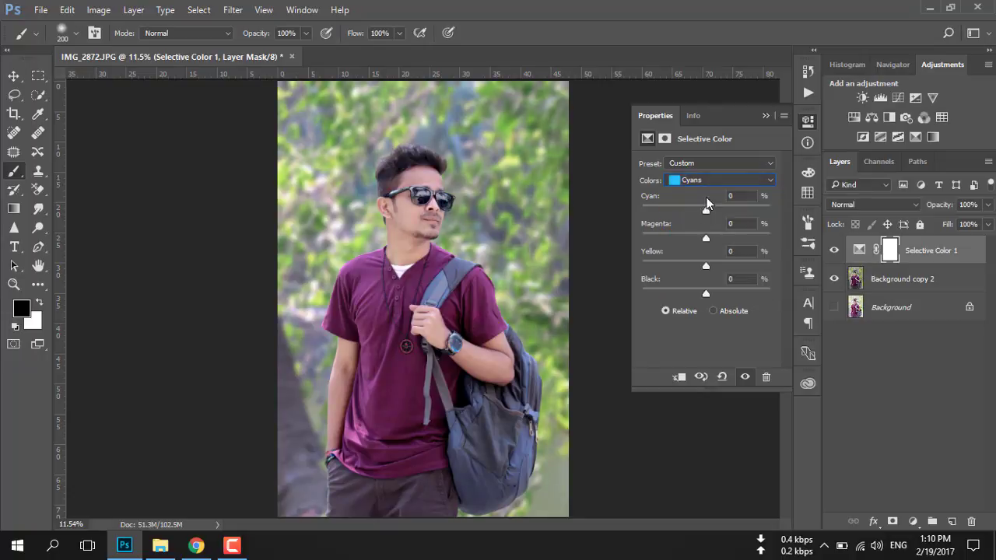
pyautogui.moveTo(706, 211); pyautogui.dragTo(674, 211)
pyautogui.moveTo(772, 224)
pyautogui.mouseDown()
pyautogui.moveTo(678, 233)
pyautogui.moveTo(737, 237)
pyautogui.moveTo(658, 267)
pyautogui.mouseUp()
pyautogui.moveTo(706, 293); pyautogui.dragTo(747, 293)
# In the Blues range, set Cyan to +49 and adjust Magenta
pyautogui.click(719, 180)
pyautogui.click(712, 239)
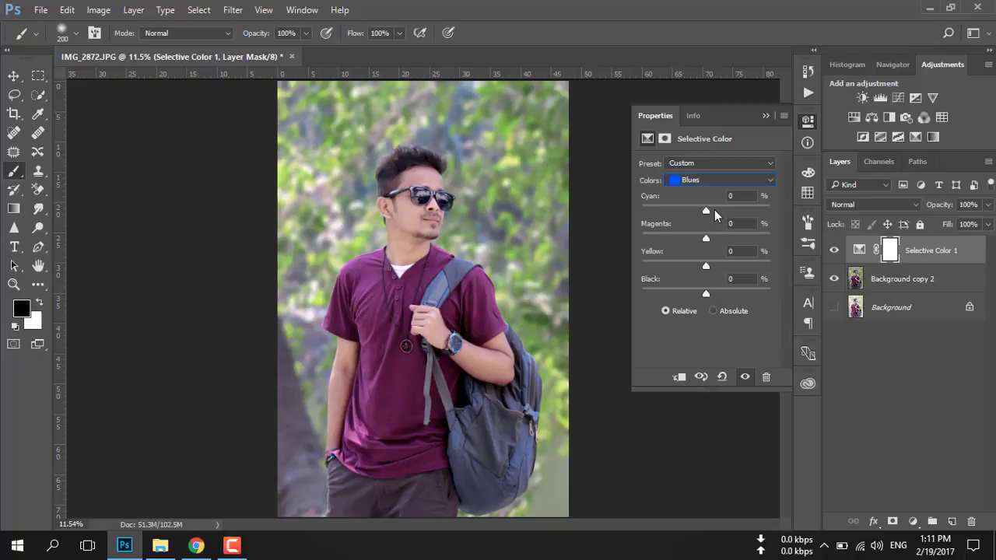
pyautogui.moveTo(690, 224)
pyautogui.mouseDown()
pyautogui.moveTo(633, 223)
pyautogui.moveTo(755, 222)
pyautogui.moveTo(631, 233)
pyautogui.mouseUp()
pyautogui.moveTo(645, 236); pyautogui.dragTo(737, 237)
pyautogui.click(705, 237)
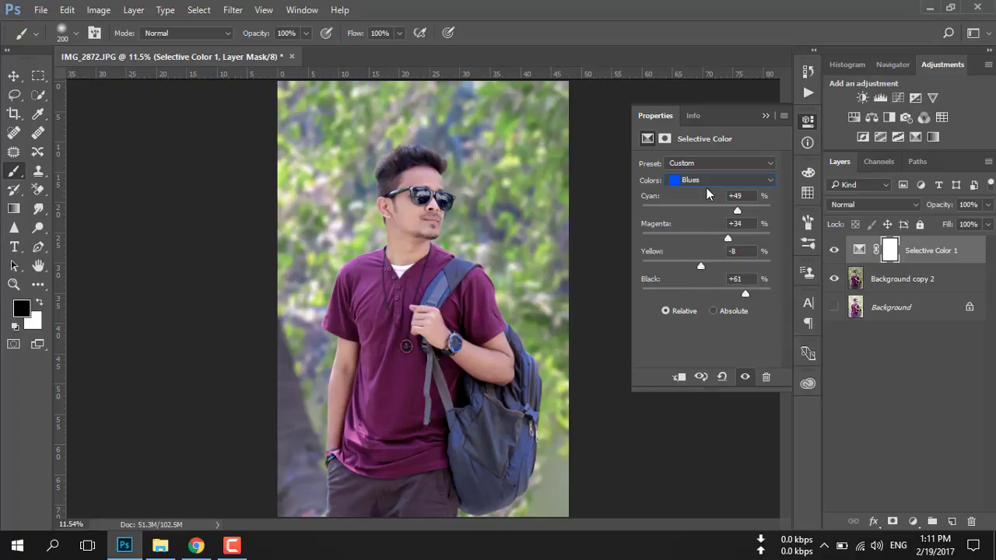
# In the Magentas range, set Cyan to -62, add Magenta and cut Yellow
pyautogui.click(719, 179)
pyautogui.click(708, 248)
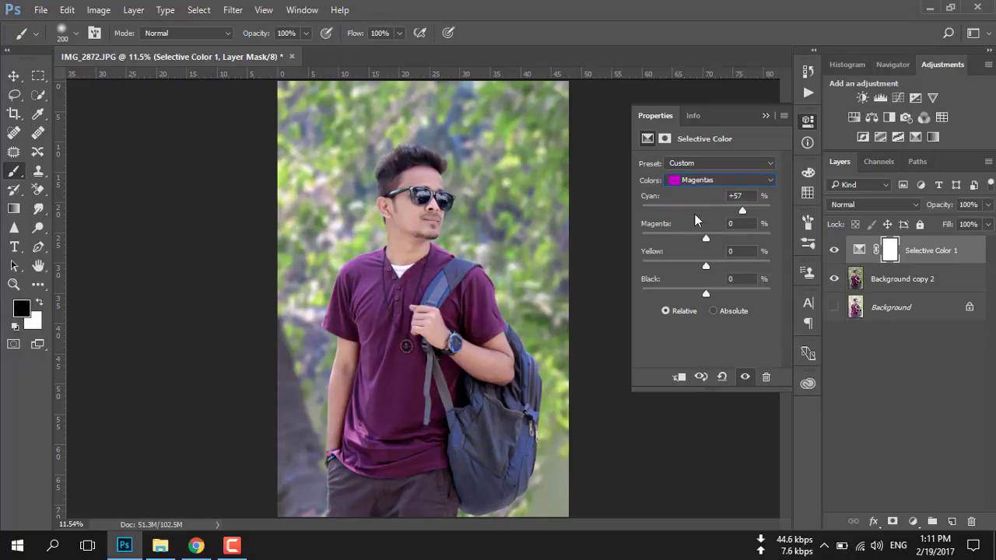
pyautogui.moveTo(684, 207)
pyautogui.mouseDown()
pyautogui.moveTo(661, 214)
pyautogui.moveTo(754, 212)
pyautogui.mouseUp()
pyautogui.moveTo(660, 213); pyautogui.dragTo(665, 213)
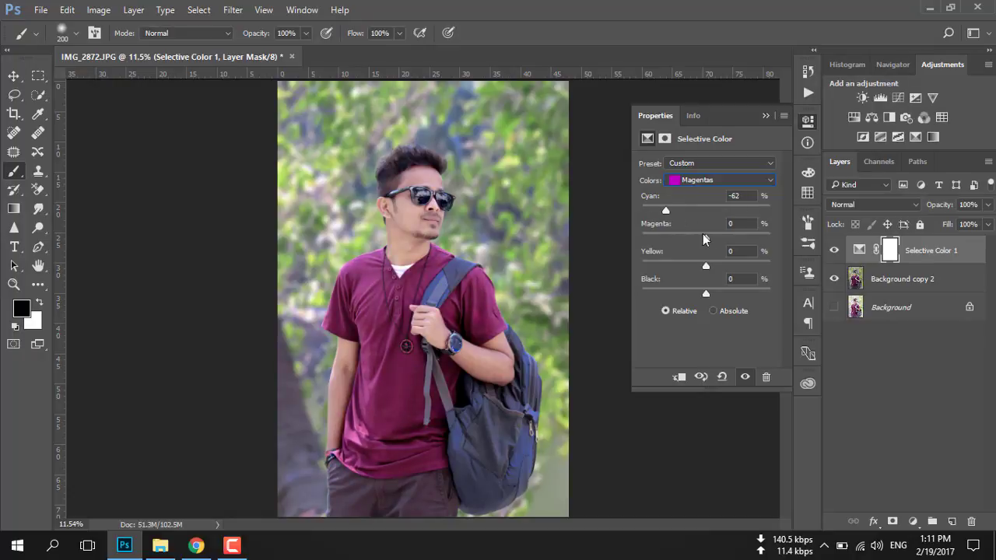
pyautogui.moveTo(707, 239)
pyautogui.mouseDown()
pyautogui.moveTo(726, 238)
pyautogui.moveTo(695, 266)
pyautogui.mouseUp()
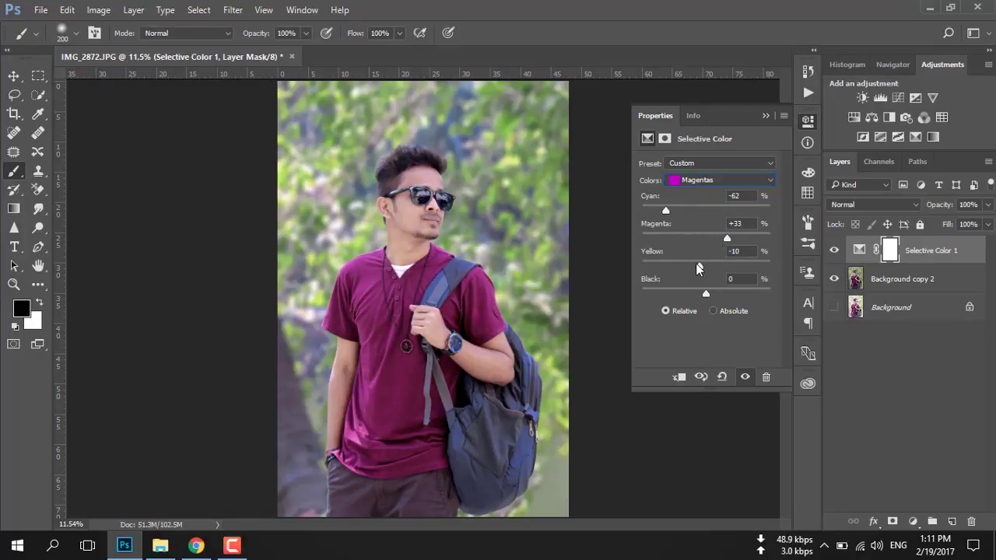
# Set the Blacks range to Magenta +6, Yellow -2 and Black +13
pyautogui.click(723, 179)
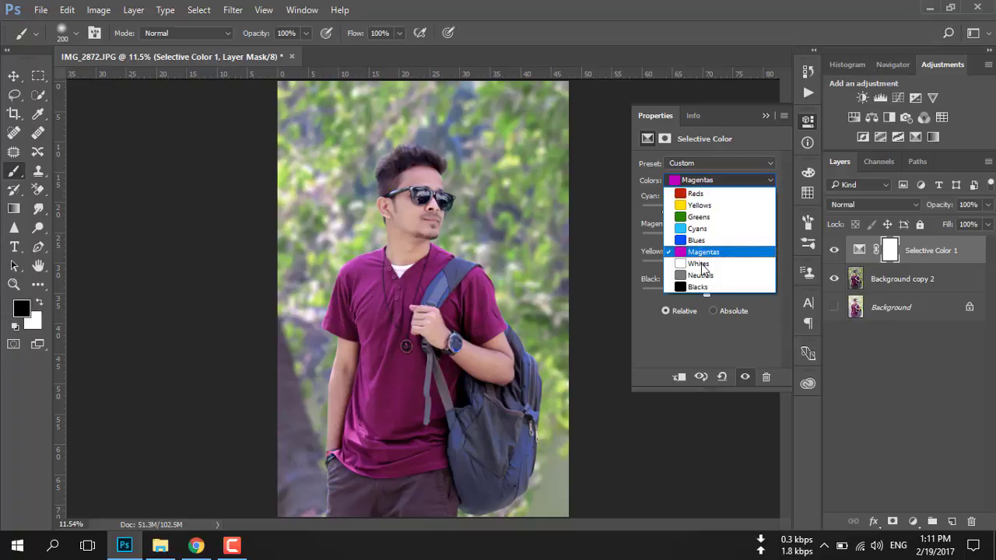
pyautogui.click(694, 264)
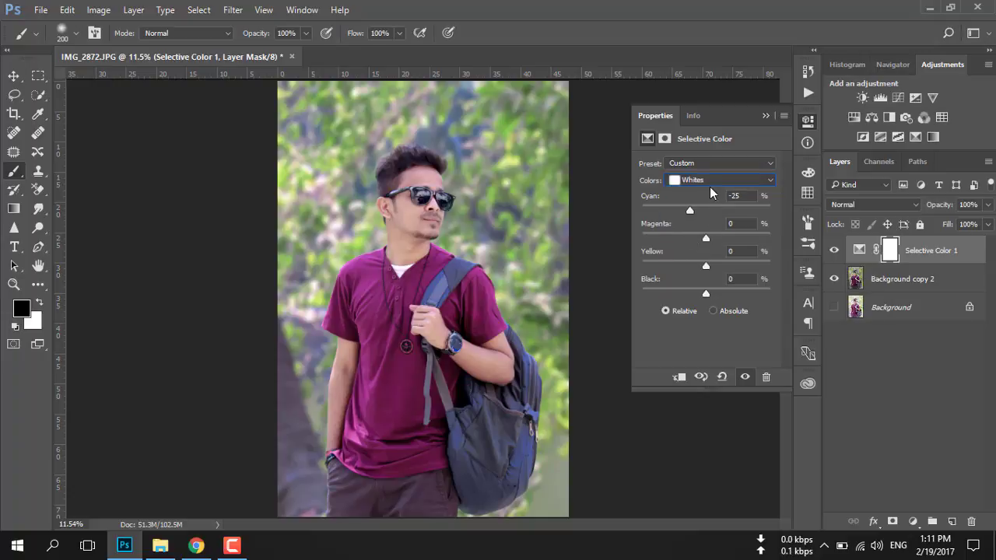
pyautogui.click(711, 180)
pyautogui.click(700, 274)
pyautogui.click(712, 180)
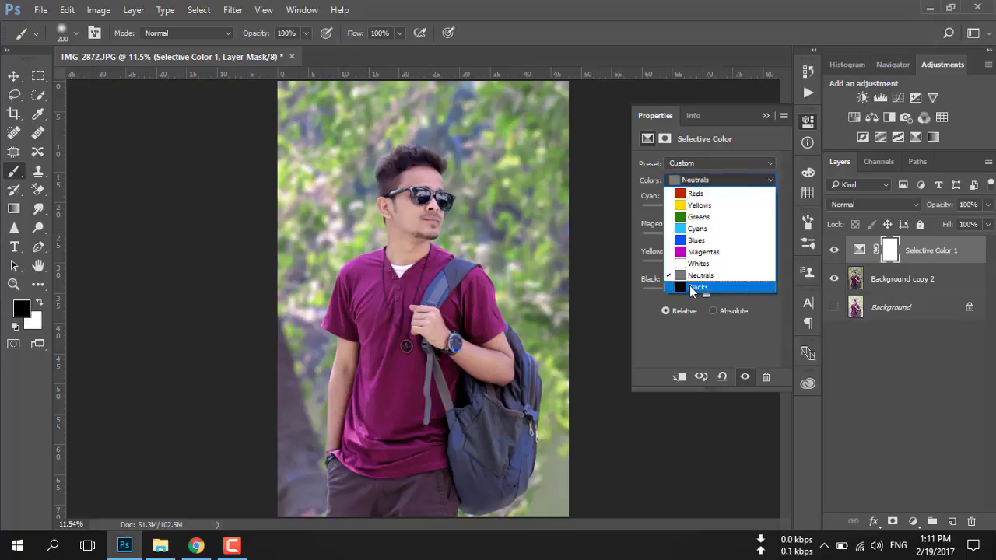
pyautogui.click(691, 287)
pyautogui.moveTo(706, 210)
pyautogui.mouseDown()
pyautogui.moveTo(679, 210)
pyautogui.moveTo(714, 213)
pyautogui.moveTo(656, 212)
pyautogui.moveTo(712, 219)
pyautogui.moveTo(698, 220)
pyautogui.moveTo(720, 234)
pyautogui.moveTo(697, 235)
pyautogui.moveTo(740, 242)
pyautogui.moveTo(691, 269)
pyautogui.moveTo(708, 268)
pyautogui.mouseUp()
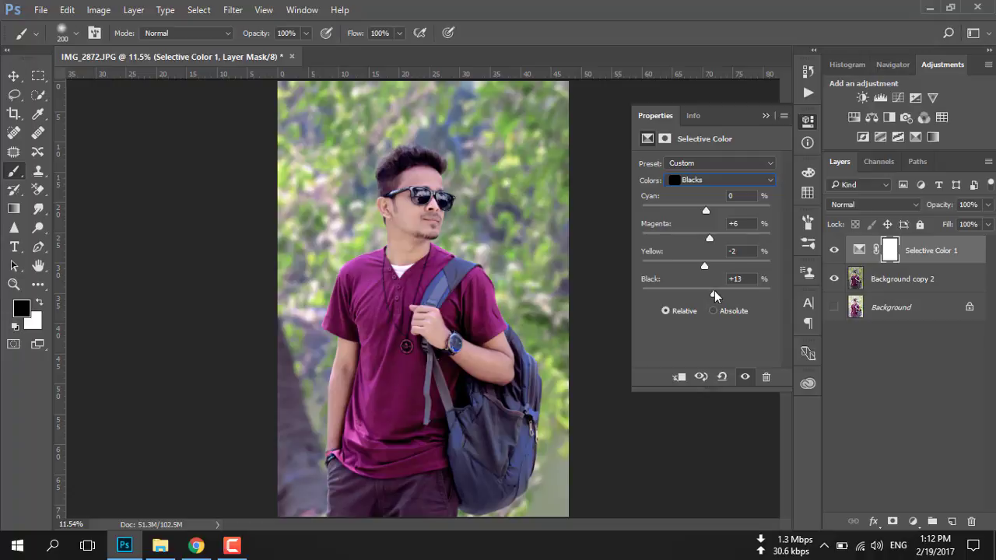
# Set the Neutrals range to Cyan 0, Magenta 0 and Yellow -8
pyautogui.click(715, 180)
pyautogui.click(696, 275)
pyautogui.moveTo(703, 218); pyautogui.dragTo(701, 222)
pyautogui.moveTo(707, 240); pyautogui.dragTo(701, 263)
pyautogui.click(733, 195)
pyautogui.write('0')
pyautogui.press('Tab')
pyautogui.write('0')
pyautogui.press('Tab')
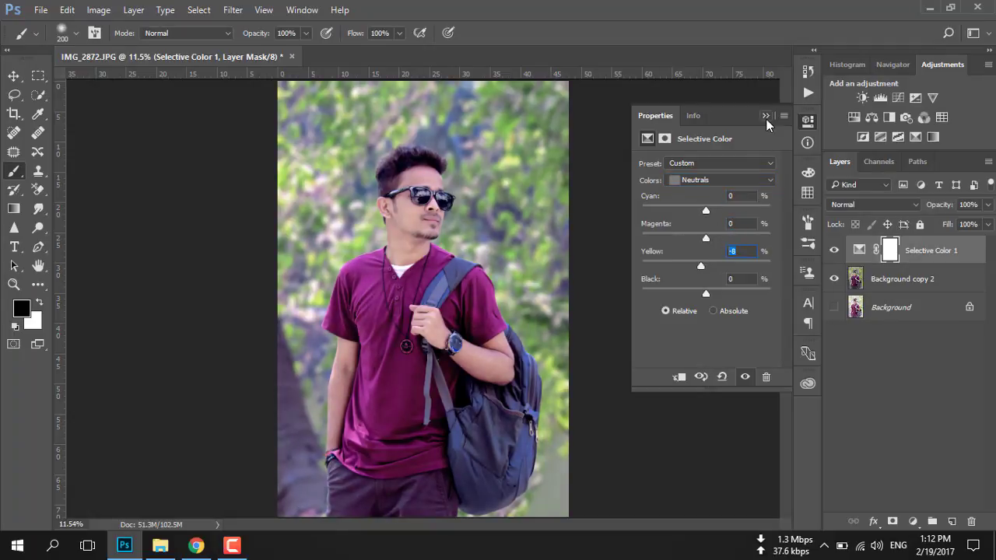
# Collapse the properties panel and toggle Selective Color 1 to compare the look
pyautogui.click(766, 115)
pyautogui.click(834, 250)
pyautogui.click(839, 257)
# Toggle Selective Color 1 to compare, leaving it visible and selected
pyautogui.click(837, 255)
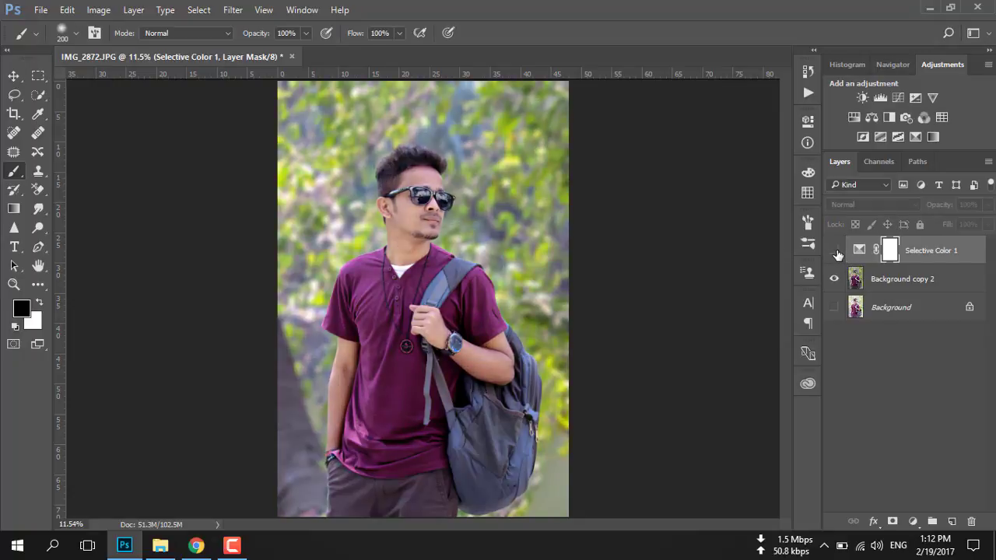
pyautogui.click(837, 255)
pyautogui.click(837, 255)
pyautogui.click(837, 256)
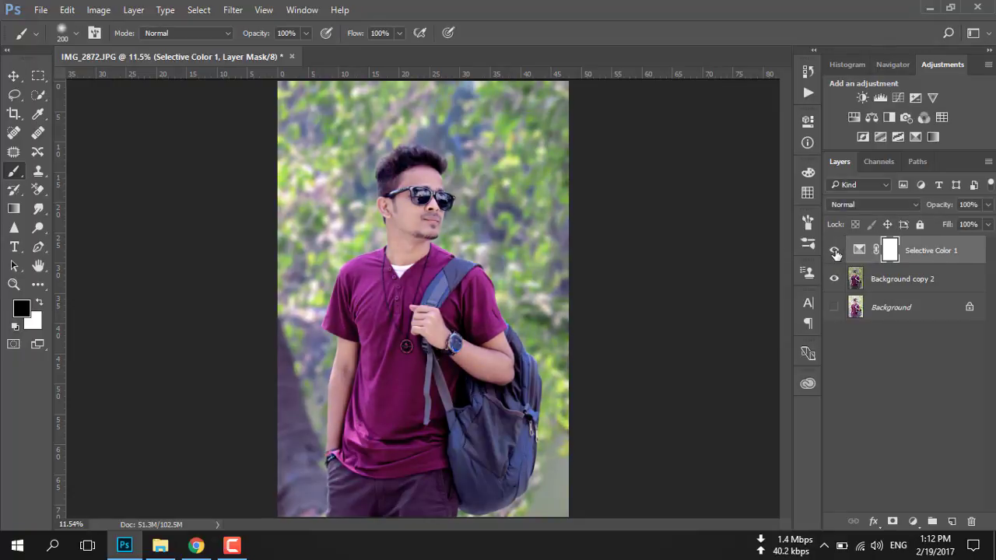
pyautogui.click(837, 255)
pyautogui.click(836, 255)
pyautogui.click(887, 283)
pyautogui.click(907, 253)
# Try a Selective Color 2 layer with Yellows Cyan +9, then delete it
pyautogui.click(912, 521)
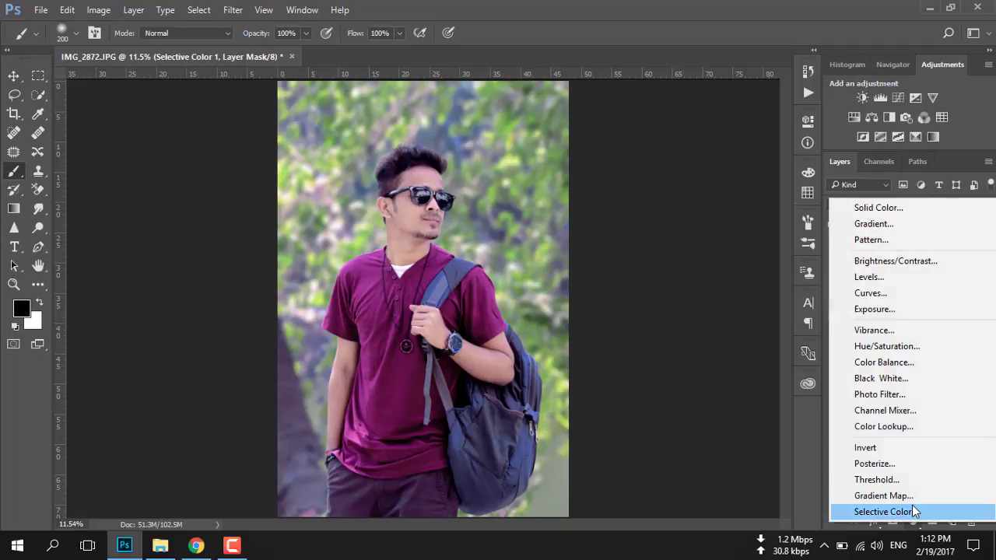
pyautogui.click(911, 509)
pyautogui.click(720, 180)
pyautogui.click(710, 205)
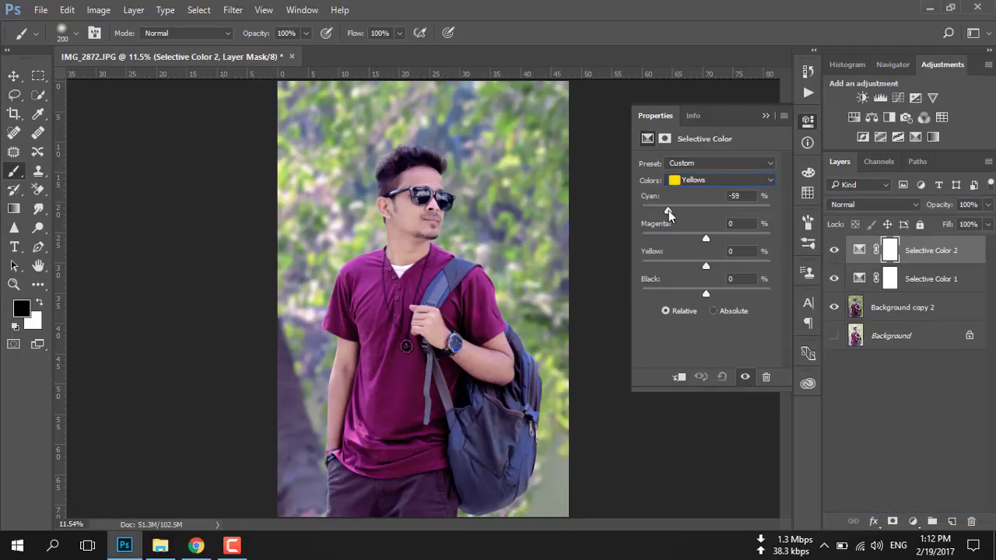
pyautogui.moveTo(668, 211)
pyautogui.mouseDown()
pyautogui.moveTo(759, 215)
pyautogui.moveTo(700, 218)
pyautogui.mouseUp()
pyautogui.moveTo(930, 249); pyautogui.dragTo(969, 520)
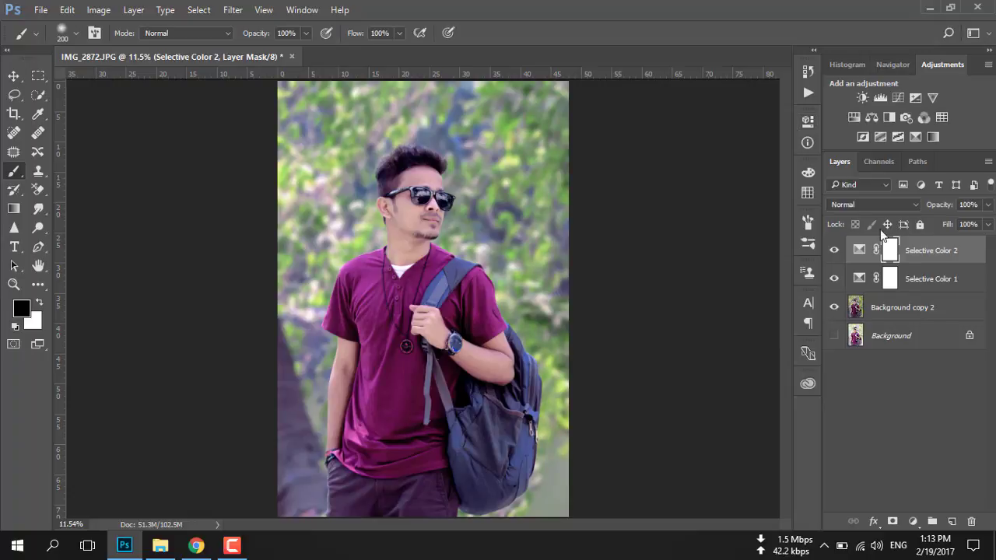
pyautogui.click(913, 520)
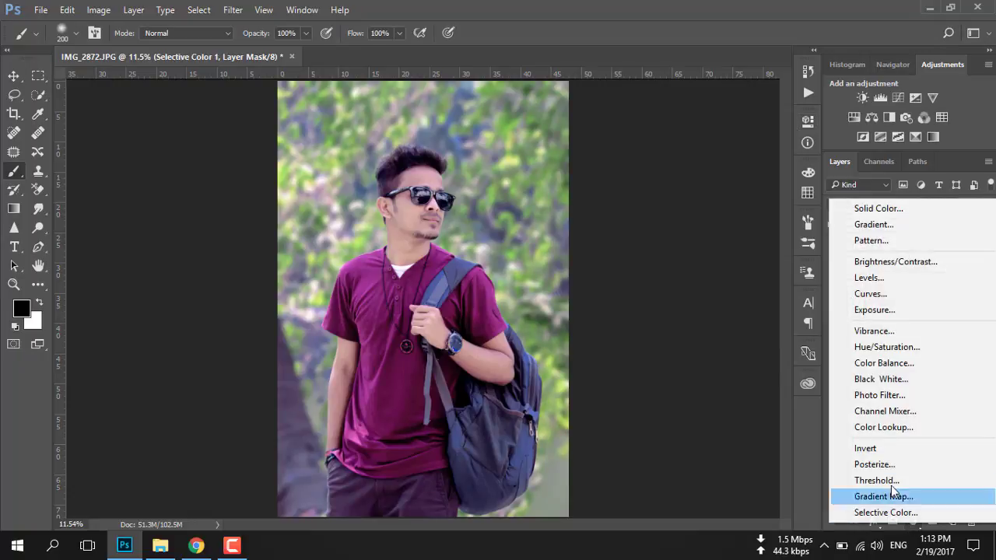
# Add Color Balance 1: Midtones Red +18, Shadows Green +19 and Blue +5, Highlights -5
pyautogui.click(895, 362)
pyautogui.moveTo(669, 201)
pyautogui.mouseDown()
pyautogui.moveTo(701, 201)
pyautogui.moveTo(683, 221)
pyautogui.moveTo(684, 242)
pyautogui.mouseUp()
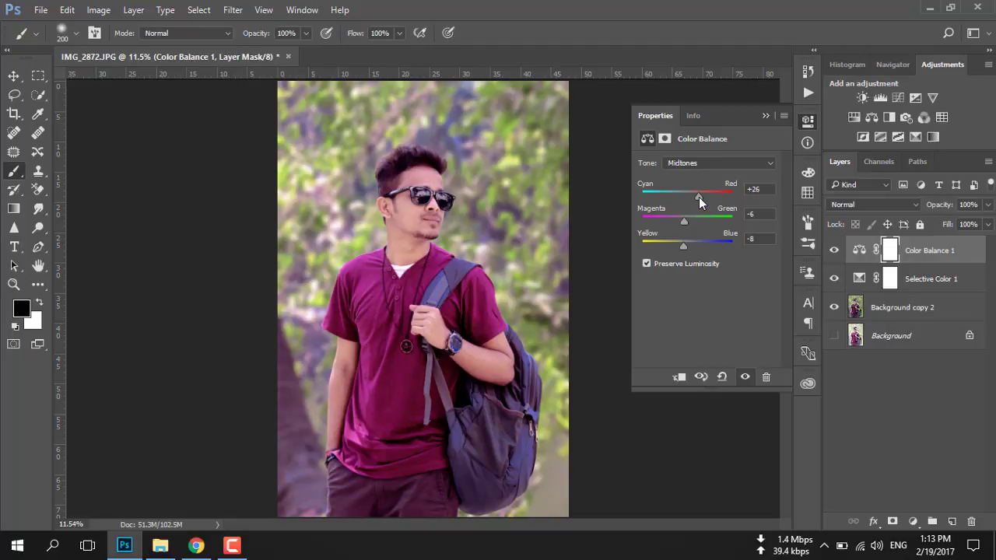
pyautogui.moveTo(698, 201); pyautogui.dragTo(694, 201)
pyautogui.click(704, 162)
pyautogui.click(688, 176)
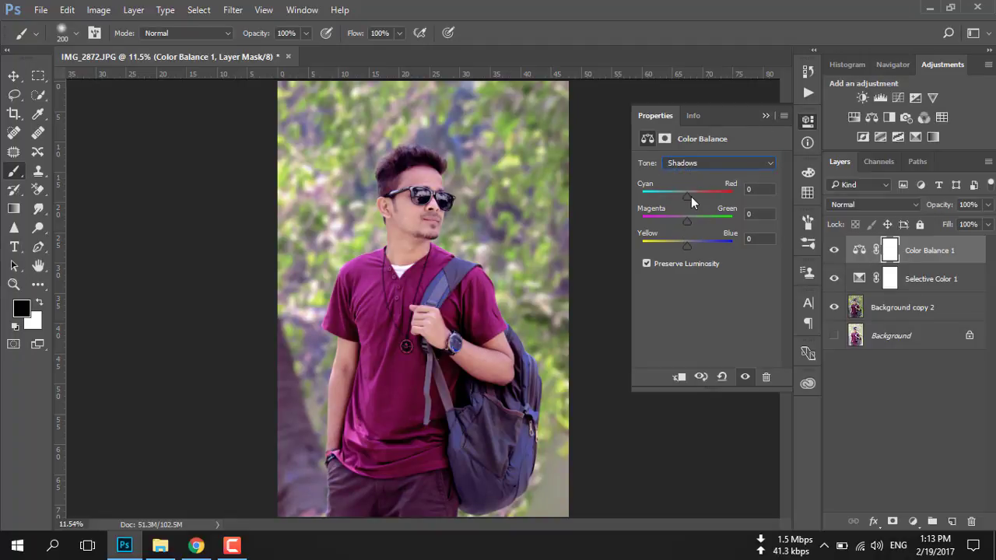
pyautogui.moveTo(686, 221)
pyautogui.mouseDown()
pyautogui.moveTo(679, 218)
pyautogui.moveTo(696, 218)
pyautogui.moveTo(689, 243)
pyautogui.mouseUp()
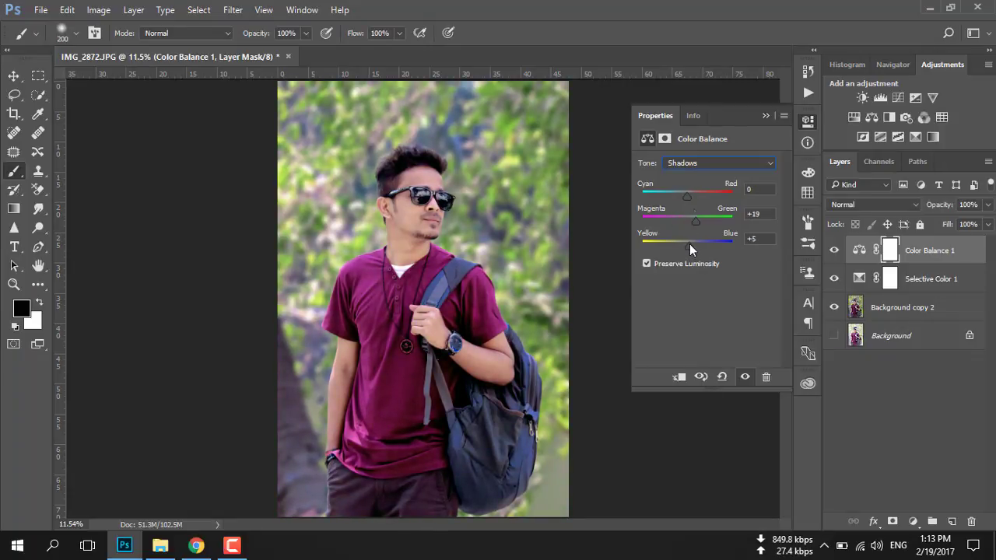
pyautogui.click(691, 164)
pyautogui.click(691, 173)
pyautogui.moveTo(686, 194); pyautogui.dragTo(685, 196)
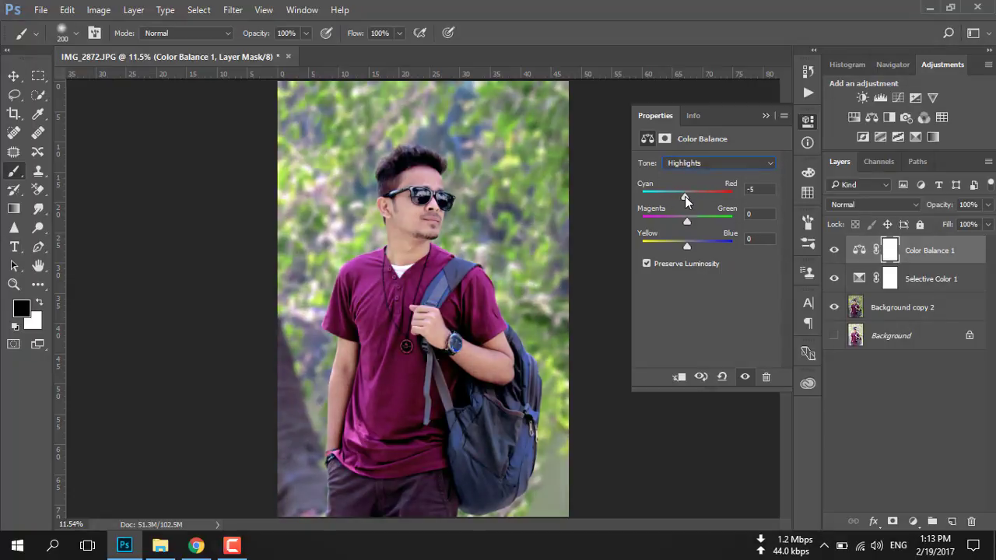
pyautogui.click(764, 116)
# Try a Channel Mixer adjustment layer, then delete it
pyautogui.click(912, 521)
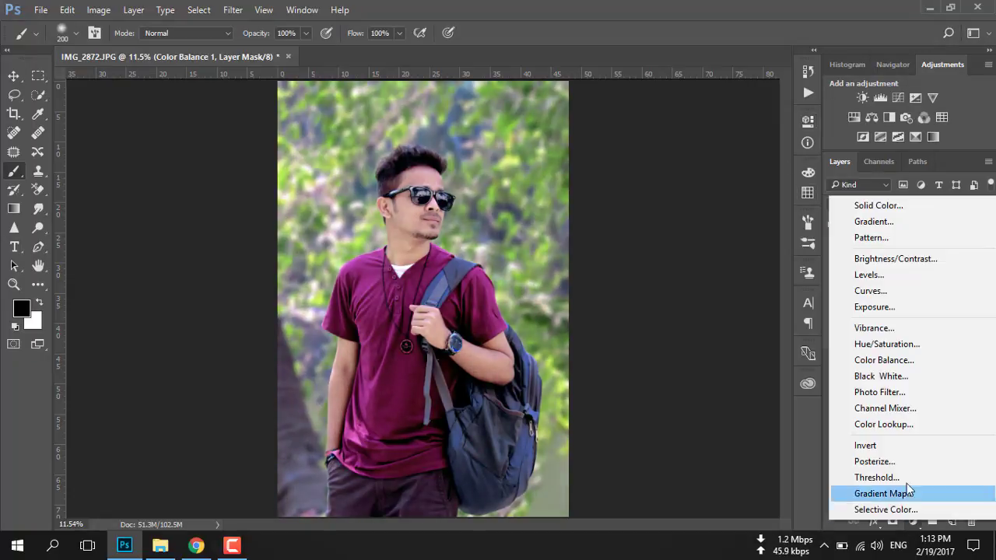
pyautogui.click(902, 413)
pyautogui.moveTo(737, 231); pyautogui.dragTo(740, 232)
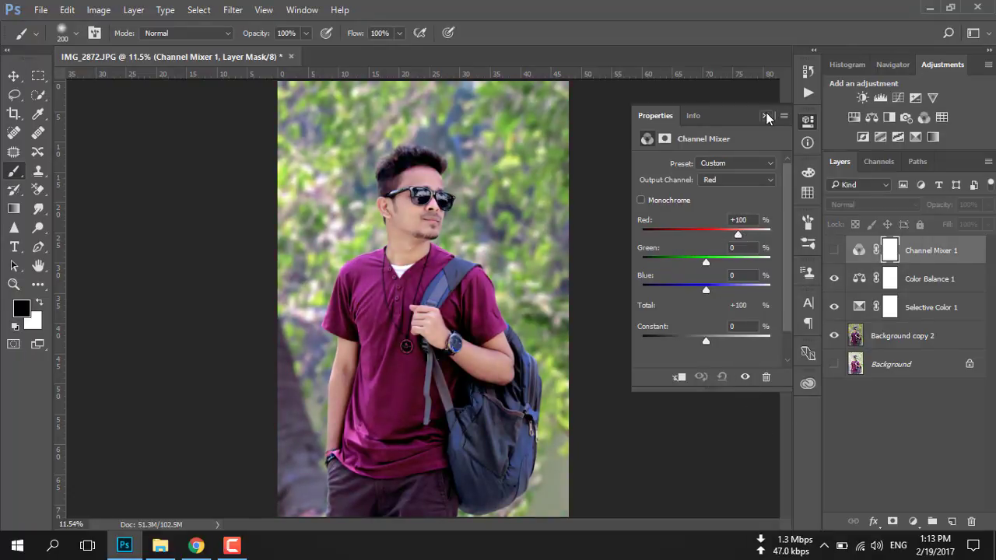
pyautogui.click(765, 115)
pyautogui.moveTo(925, 250); pyautogui.dragTo(971, 521)
# Create a new top Layer 1 filled with a merged copy via Apply Image
pyautogui.hotkey('ctrl', 'shift', 'alt', 'e')
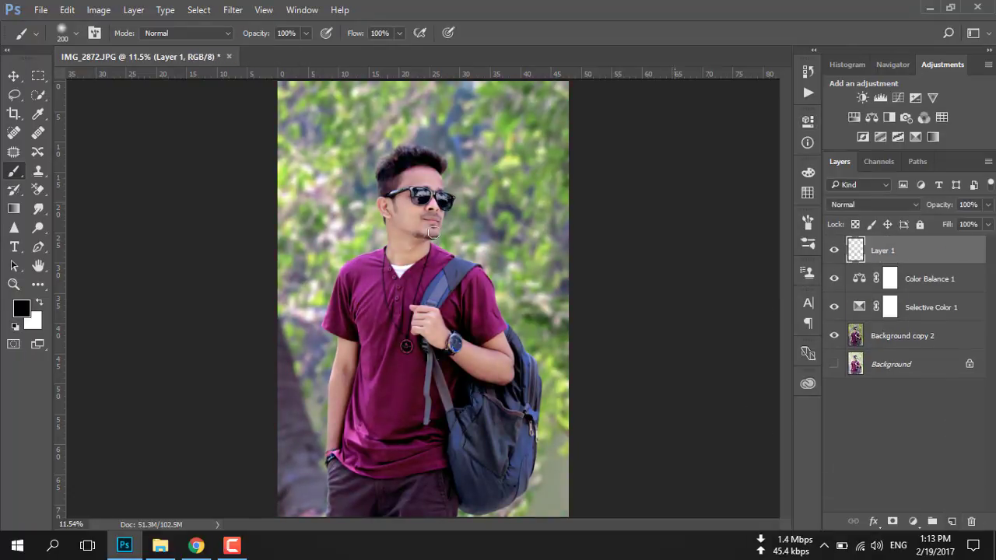
pyautogui.click(99, 10)
pyautogui.click(124, 217)
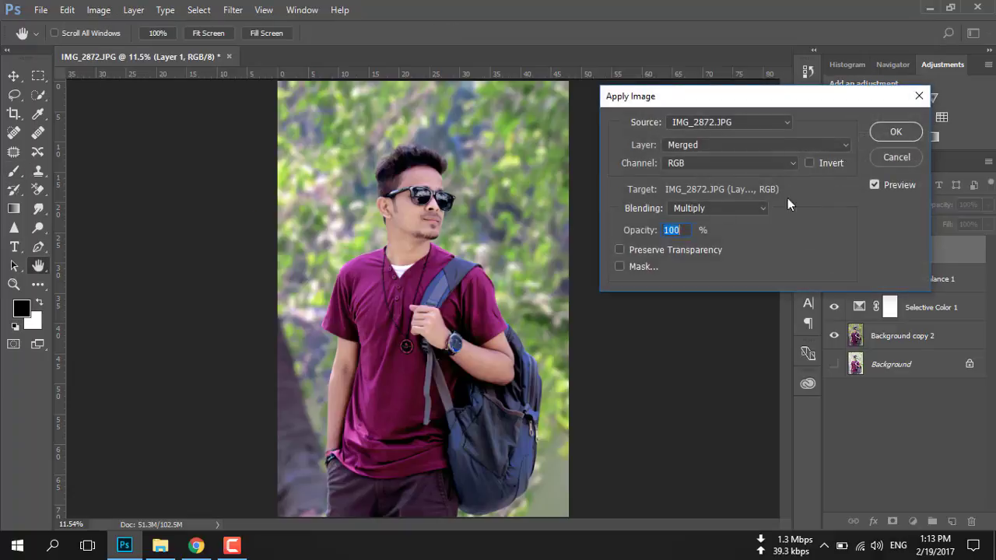
pyautogui.click(893, 130)
pyautogui.press('b')
# Color-balance Layer 1's midtones to +14, -13, +5 through Image > Adjustments
pyautogui.click(98, 10)
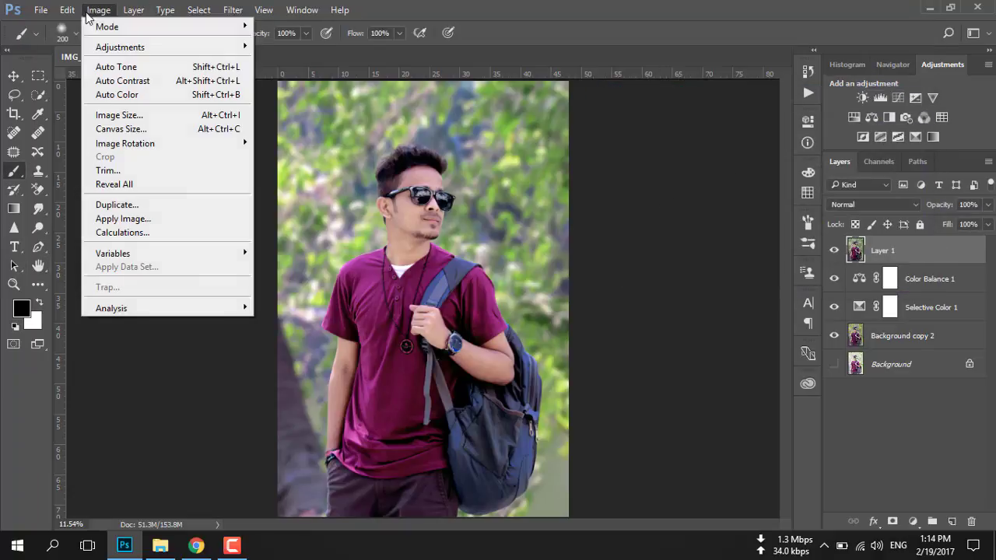
pyautogui.click(318, 136)
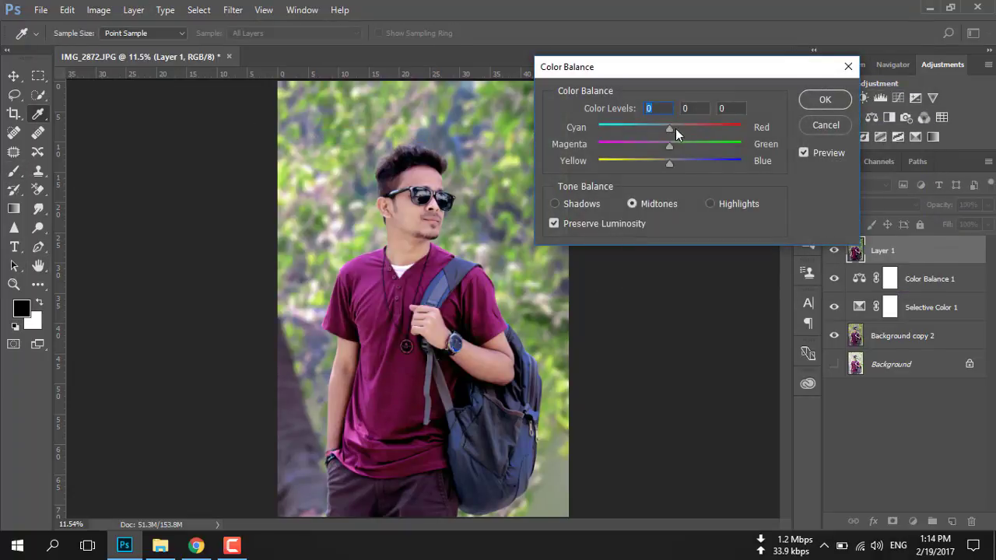
pyautogui.moveTo(675, 129); pyautogui.dragTo(679, 128)
pyautogui.moveTo(668, 164); pyautogui.dragTo(671, 165)
pyautogui.press('Return')
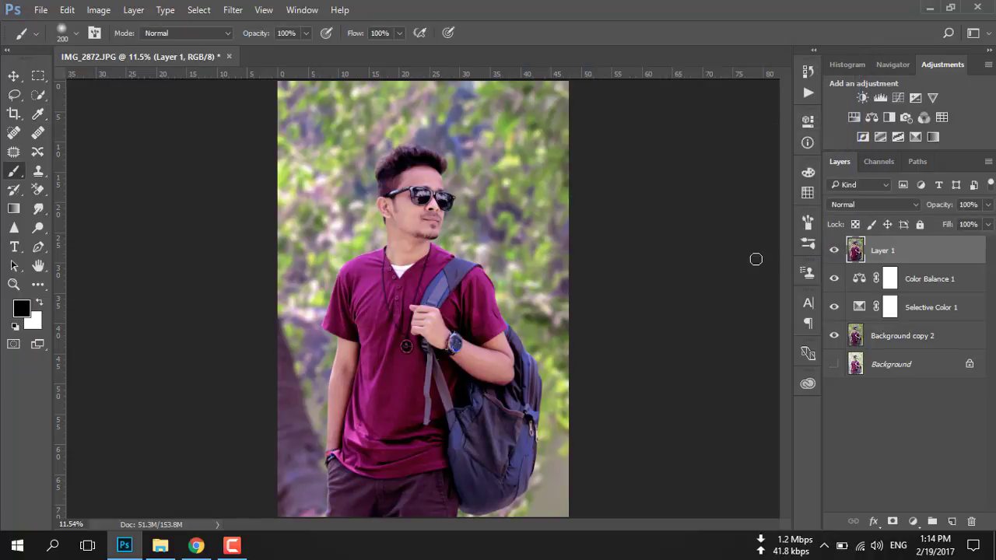
# Lasso-select the man's head, hand and left arm
pyautogui.click(14, 94)
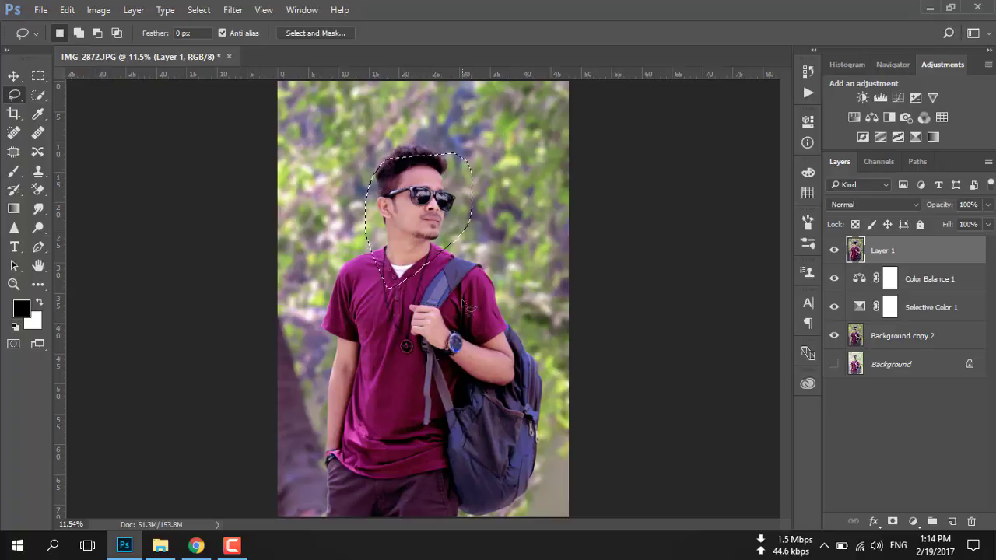
pyautogui.moveTo(381, 167); pyautogui.dragTo(389, 159)
pyautogui.moveTo(445, 294)
pyautogui.mouseDown()
pyautogui.moveTo(537, 357)
pyautogui.moveTo(523, 348)
pyautogui.mouseUp()
pyautogui.moveTo(342, 323); pyautogui.dragTo(362, 315)
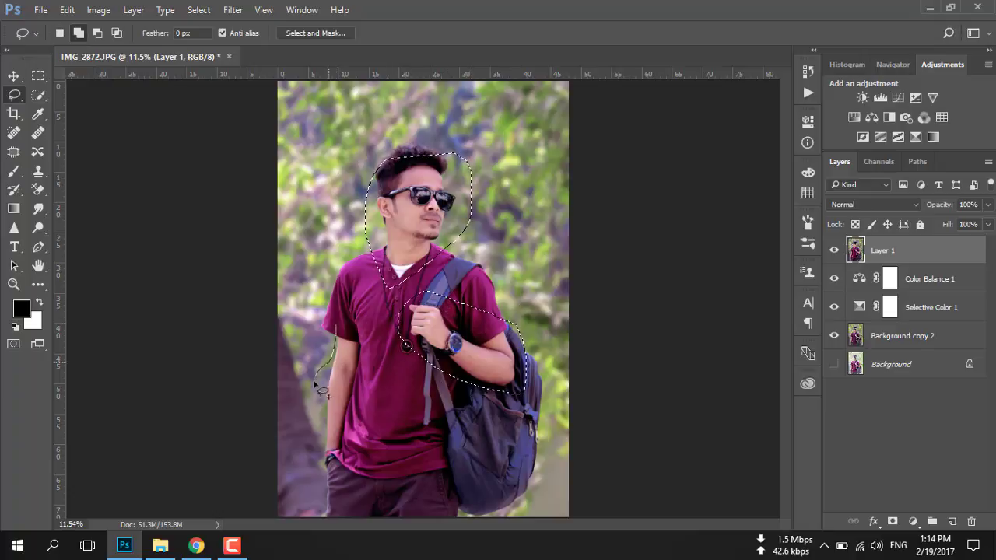
# Add a Levels layer masked to the selection with midtones raised to 1.27
pyautogui.click(862, 97)
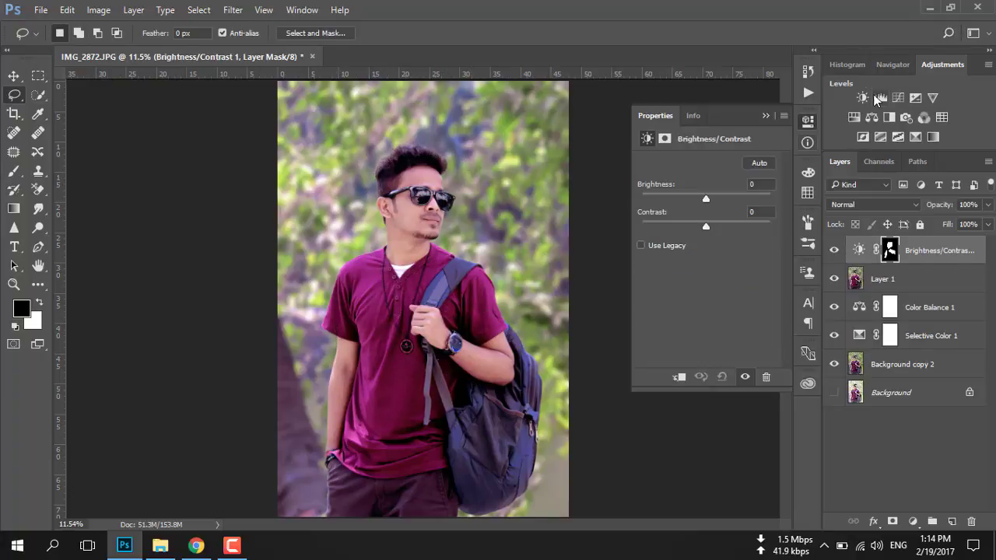
pyautogui.click(880, 97)
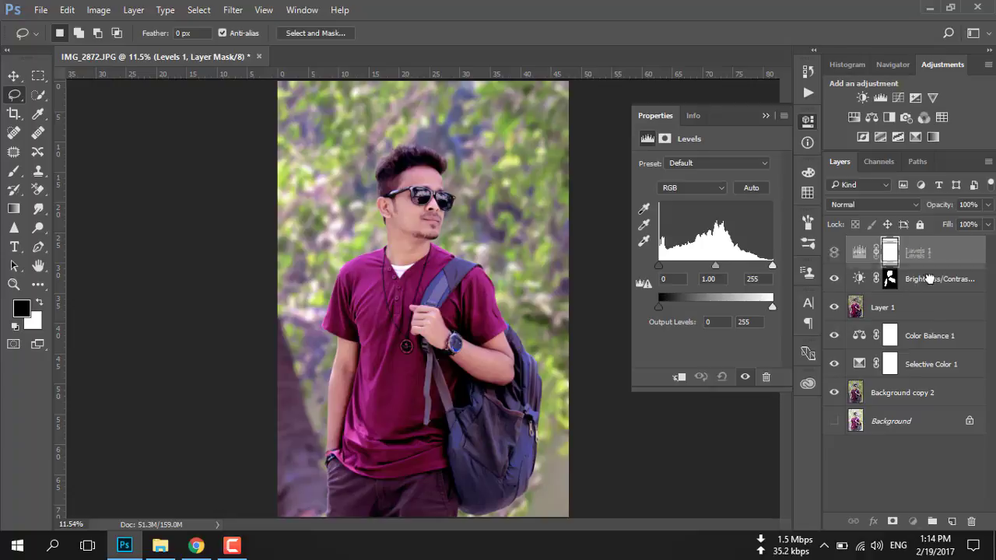
pyautogui.hotkey('ctrl', 'z')
pyautogui.moveTo(898, 263)
pyautogui.mouseDown()
pyautogui.moveTo(894, 356)
pyautogui.moveTo(971, 521)
pyautogui.mouseUp()
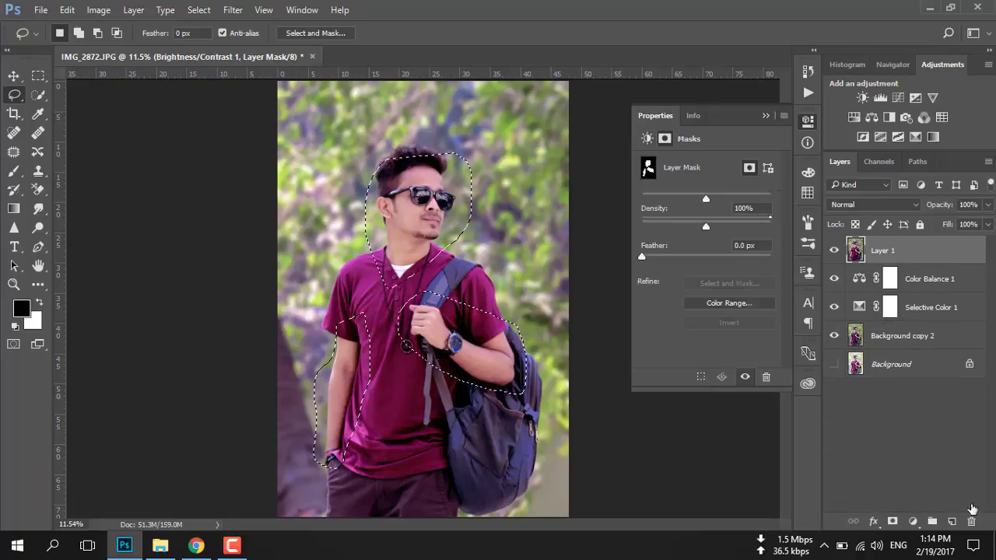
pyautogui.click(880, 97)
pyautogui.moveTo(714, 265); pyautogui.dragTo(662, 268)
# Paint black on the Levels 1 mask to remove brightening around the hair
pyautogui.click(766, 115)
pyautogui.press('b')
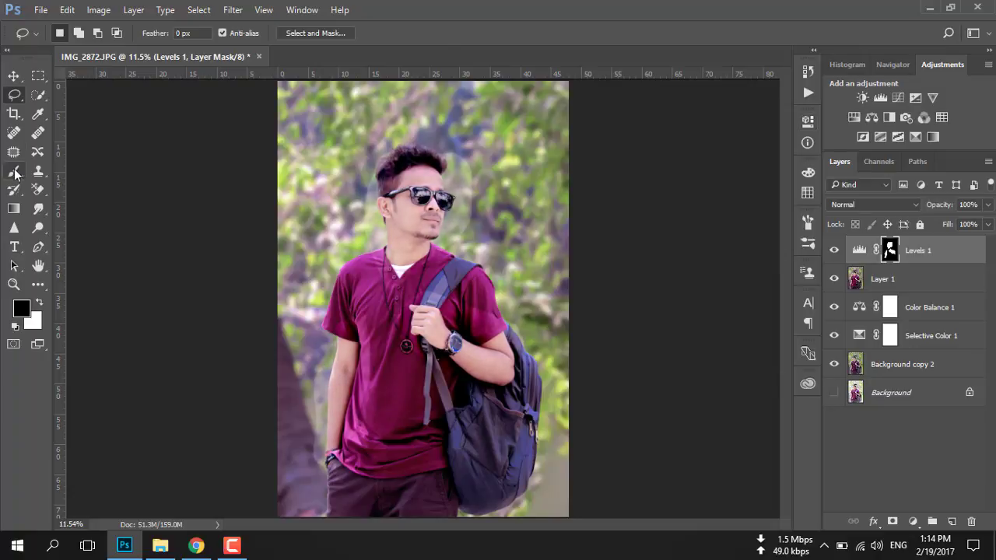
pyautogui.hotkey('ctrl', '+')
pyautogui.hotkey('ctrl', '+')
pyautogui.hotkey('ctrl', '+')
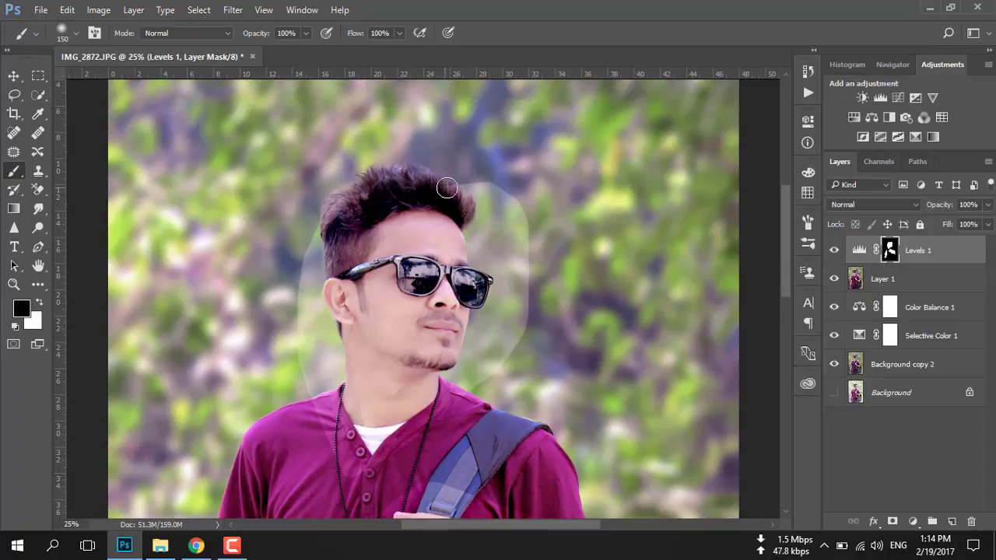
pyautogui.press('[')
pyautogui.press('[')
pyautogui.moveTo(341, 231)
pyautogui.mouseDown()
pyautogui.moveTo(301, 266)
pyautogui.moveTo(354, 441)
pyautogui.moveTo(481, 322)
pyautogui.mouseUp()
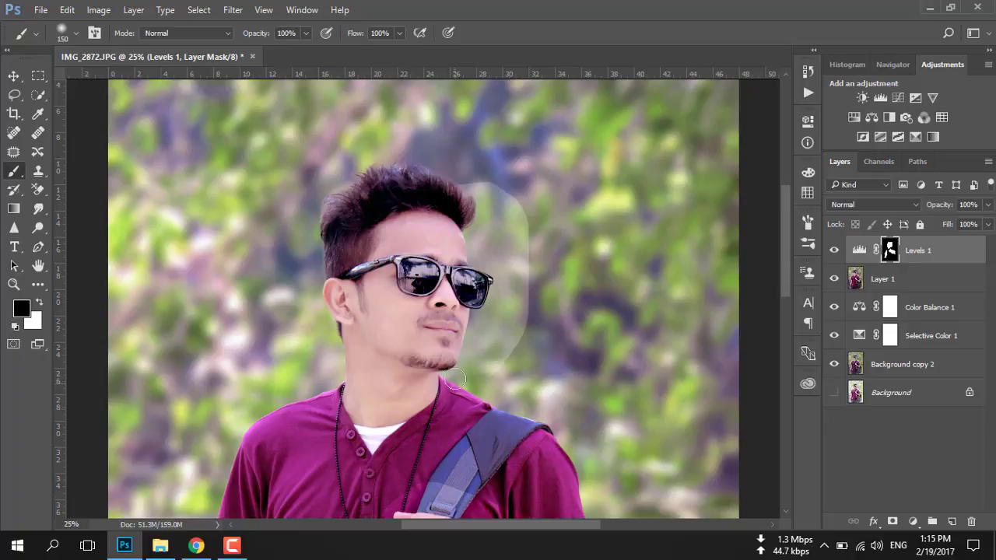
pyautogui.moveTo(510, 310)
pyautogui.mouseDown()
pyautogui.moveTo(457, 208)
pyautogui.moveTo(433, 193)
pyautogui.moveTo(505, 218)
pyautogui.moveTo(500, 200)
pyautogui.moveTo(467, 207)
pyautogui.moveTo(478, 228)
pyautogui.moveTo(573, 235)
pyautogui.moveTo(556, 271)
pyautogui.moveTo(622, 260)
pyautogui.moveTo(628, 338)
pyautogui.mouseUp()
# Mask out the light halo along the left arm with a larger brush
pyautogui.scroll(-3, 500, 200)
pyautogui.scroll(-2, 500, 199)
pyautogui.press(']')
pyautogui.press(']')
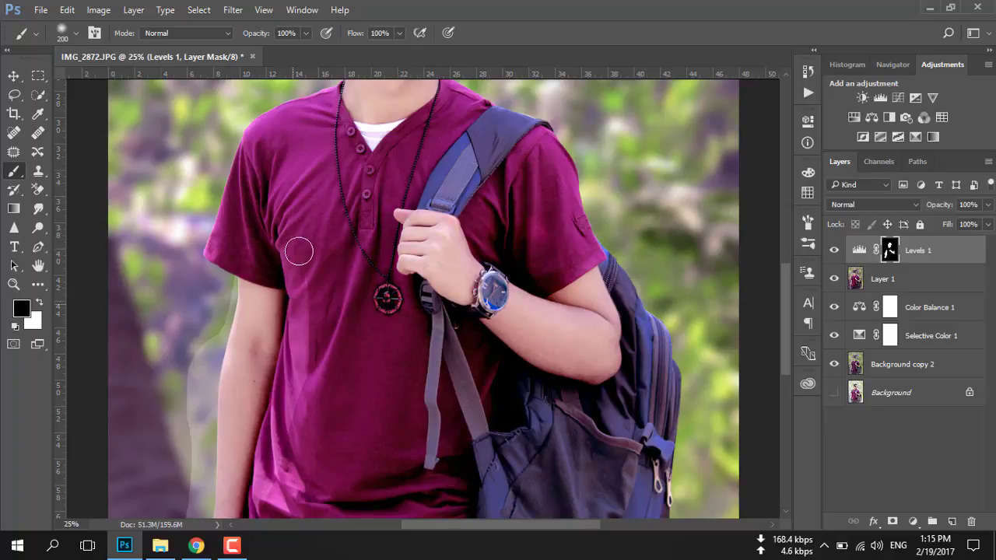
pyautogui.scroll(-3, 304, 241)
pyautogui.scroll(-1, 319, 226)
pyautogui.moveTo(234, 455)
pyautogui.mouseDown()
pyautogui.moveTo(189, 400)
pyautogui.moveTo(189, 422)
pyautogui.moveTo(216, 194)
pyautogui.mouseUp()
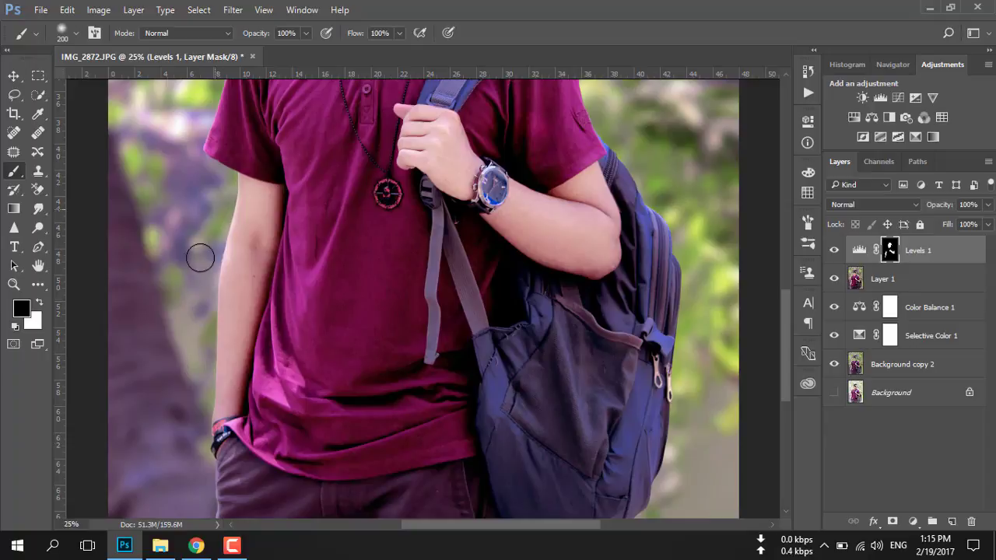
pyautogui.scroll(1, 300, 226)
pyautogui.scroll(2, 302, 229)
pyautogui.hotkey('ctrl', '0')
# Restore the accidentally deleted Levels 1 layer and reselect its mask
pyautogui.rightClick(918, 249)
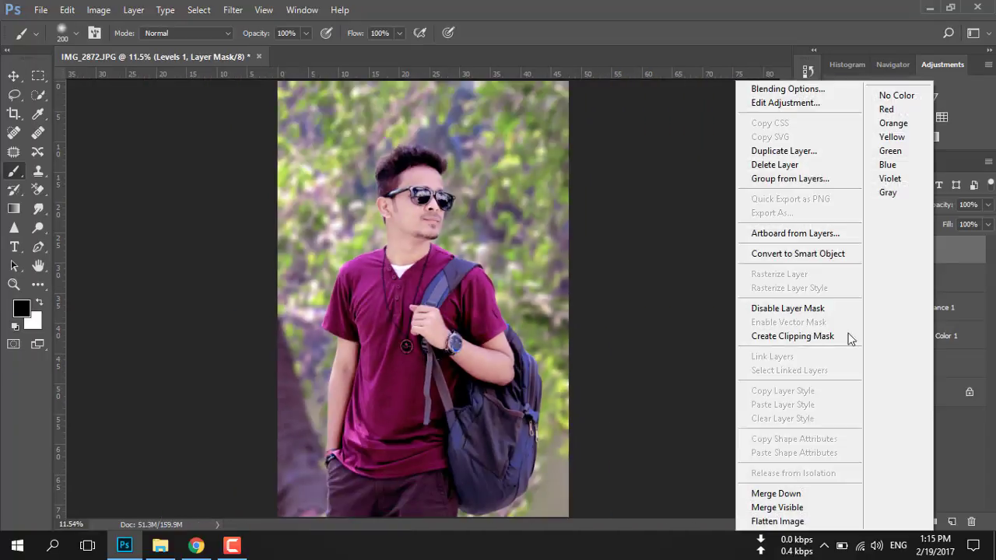
pyautogui.click(778, 164)
pyautogui.hotkey('ctrl', 'z')
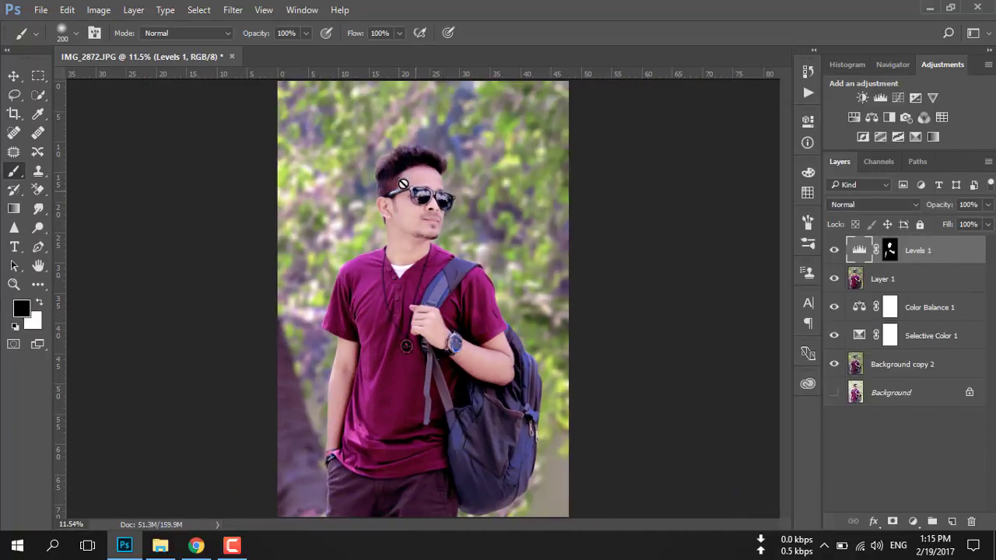
pyautogui.click(889, 250)
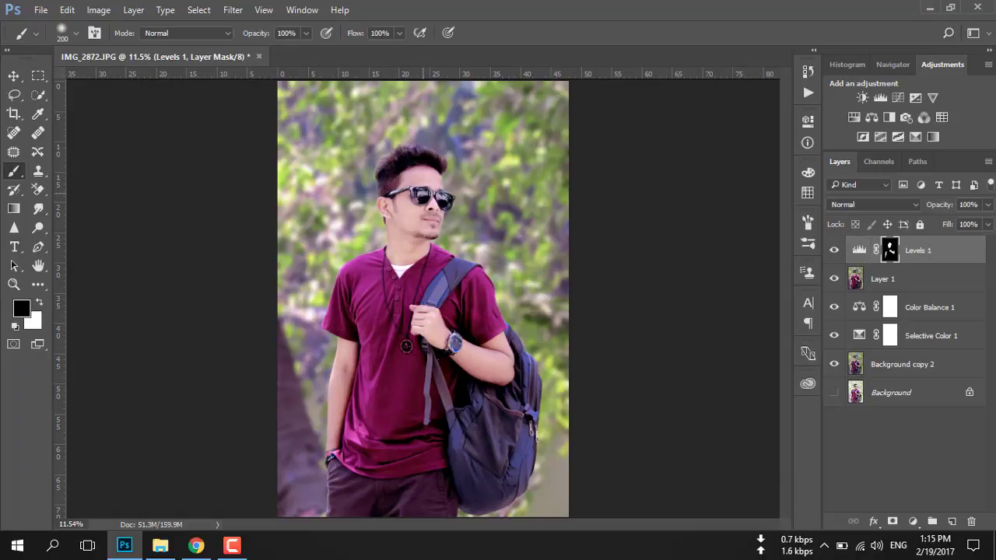
# With a fine brush, mask the brightening along the moustache, lips and chin
pyautogui.press('[')
pyautogui.press('[')
pyautogui.scroll(5, 436, 217)
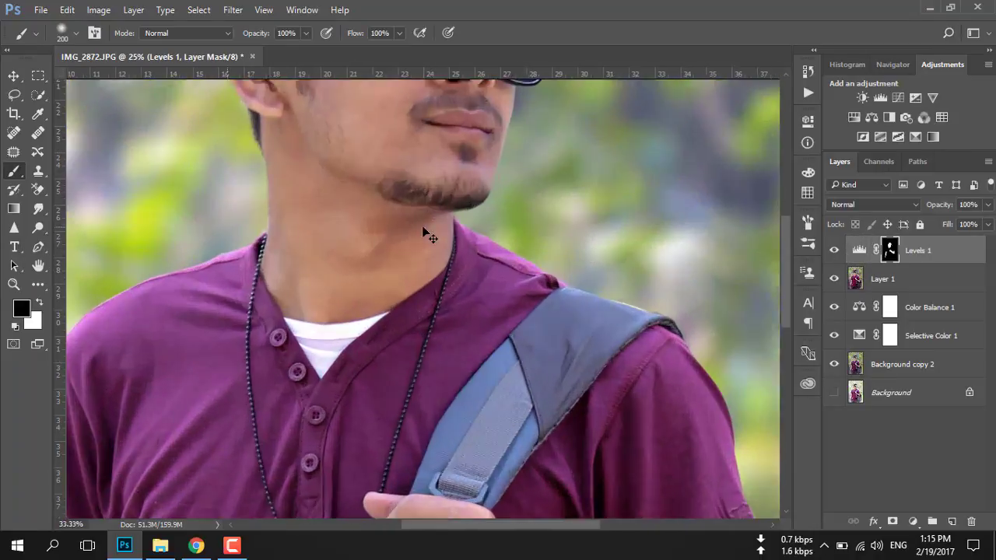
pyautogui.press('[')
pyautogui.press('[')
pyautogui.press('[')
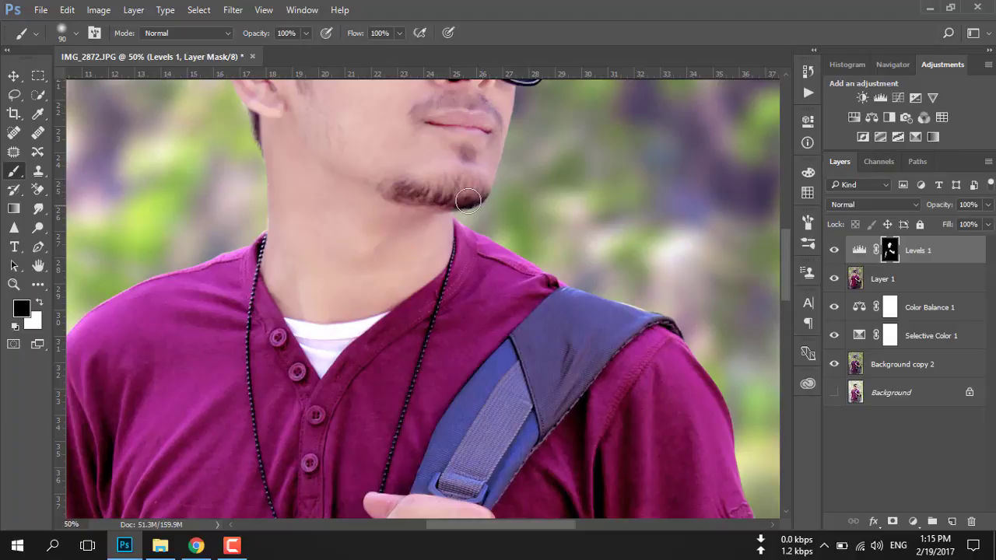
pyautogui.scroll(3, 432, 164)
pyautogui.scroll(1, 431, 163)
pyautogui.press('[')
pyautogui.press('[')
pyautogui.press('[')
pyautogui.moveTo(422, 178); pyautogui.dragTo(469, 220)
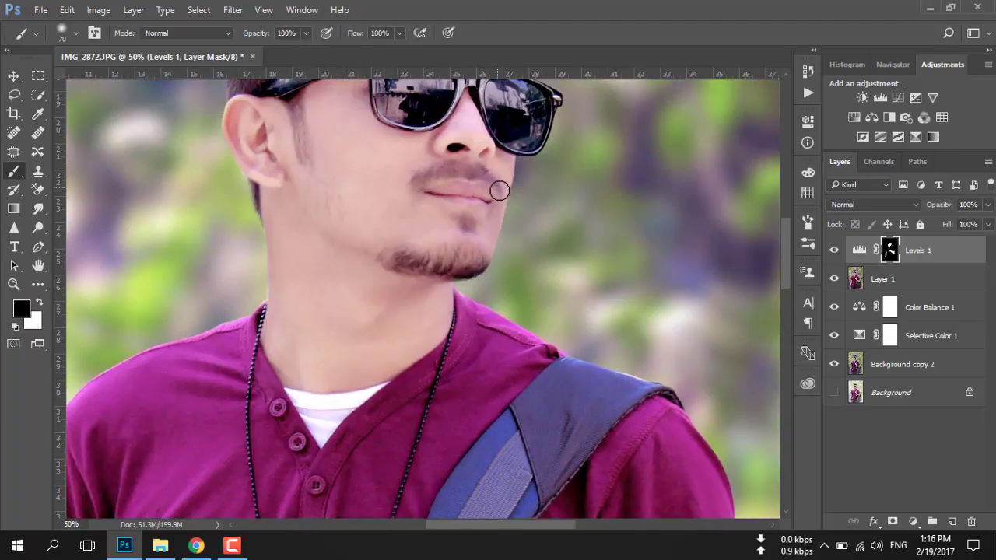
pyautogui.click(470, 220)
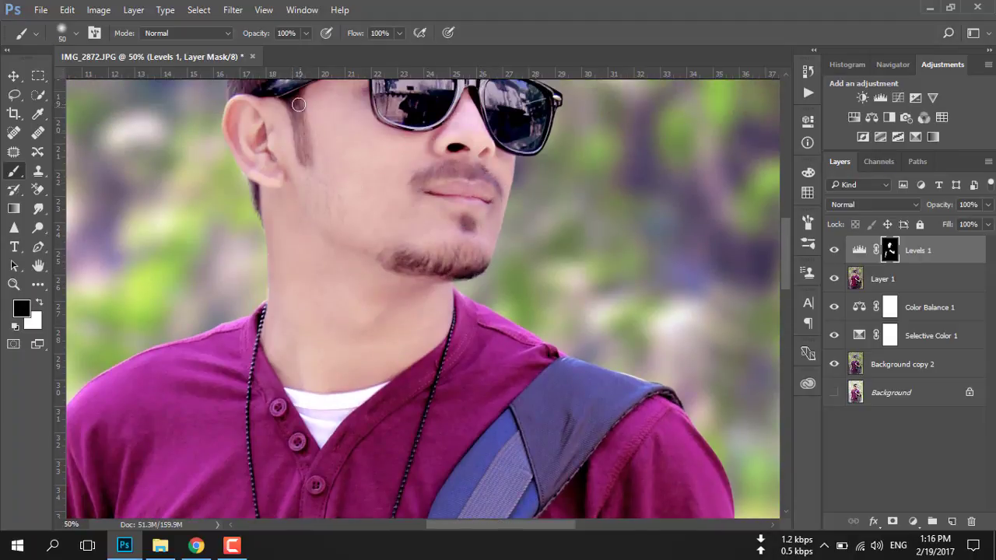
# Zoom out to the full photo and merge Levels 1 down into Layer 1
pyautogui.scroll(4, 360, 284)
pyautogui.hotkey('ctrl', '0')
pyautogui.rightClick(852, 335)
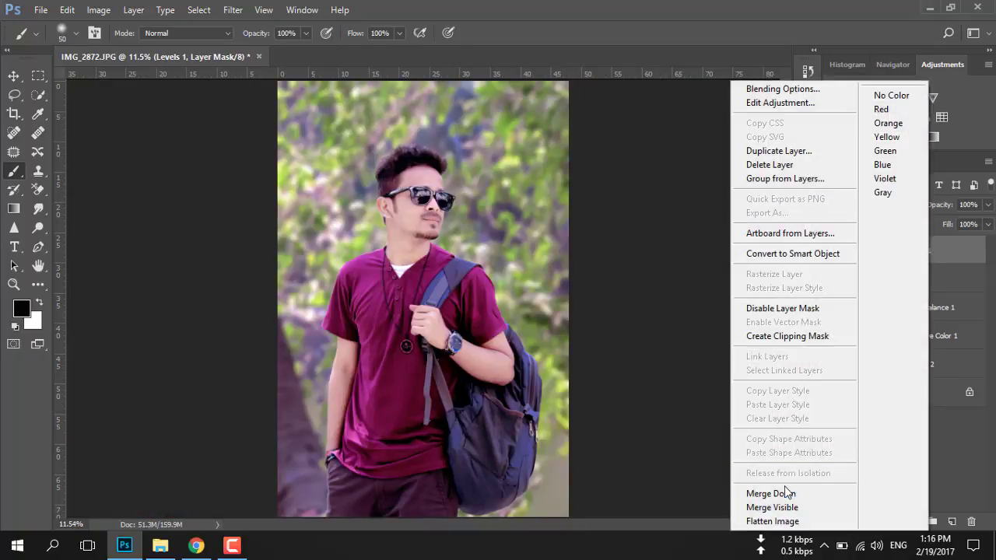
pyautogui.click(786, 493)
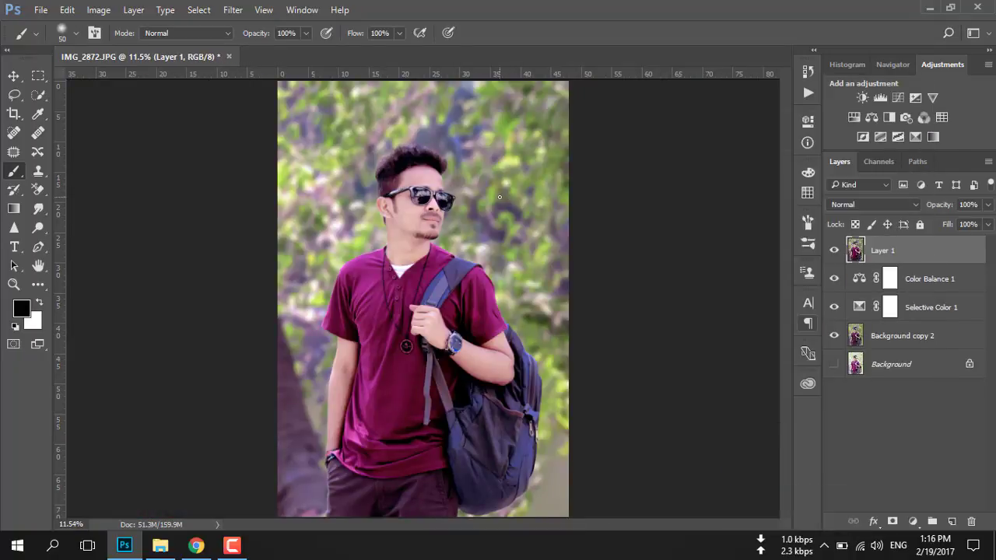
# Open the Oil Paint filter on the copy after cancelling a first attempt
pyautogui.click(233, 9)
pyautogui.moveTo(319, 267)
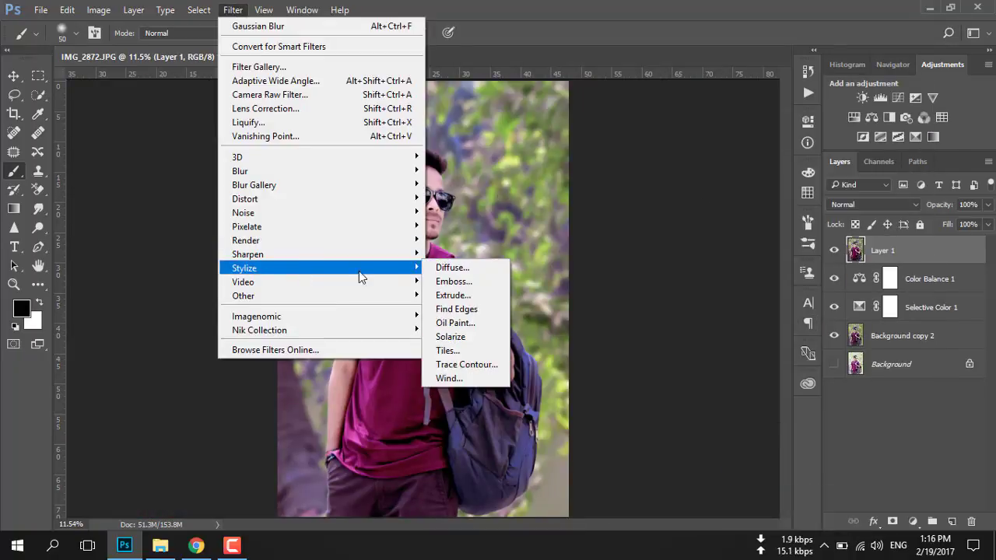
pyautogui.click(458, 325)
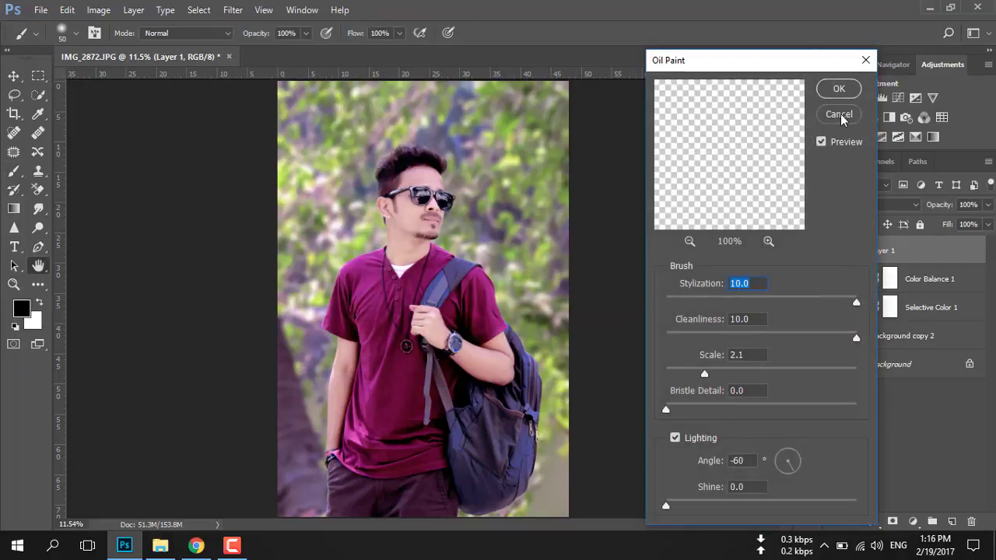
pyautogui.click(838, 115)
pyautogui.click(232, 9)
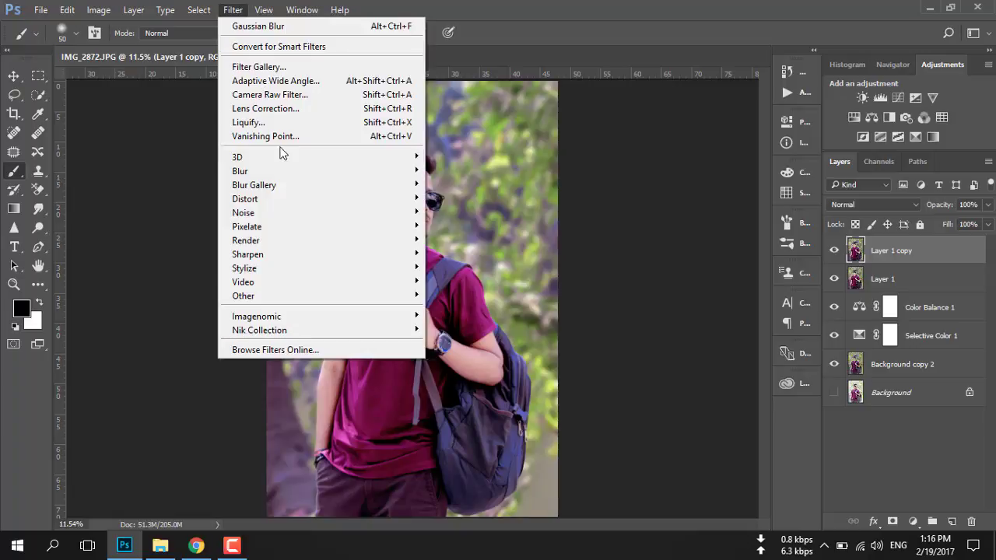
pyautogui.click(455, 323)
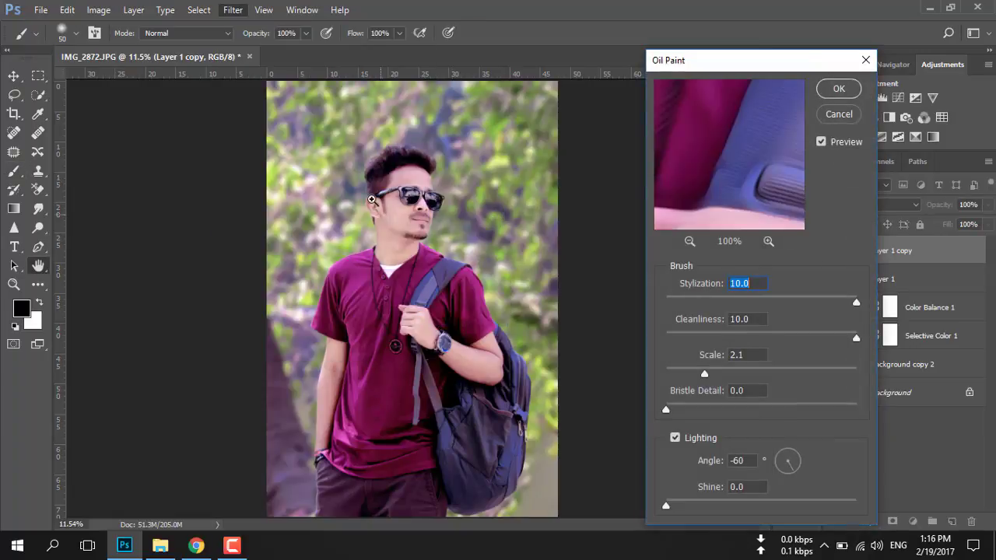
# Preview the oil effect on the face, sunglasses, collar, skin and hair
pyautogui.click(411, 201)
pyautogui.click(404, 178)
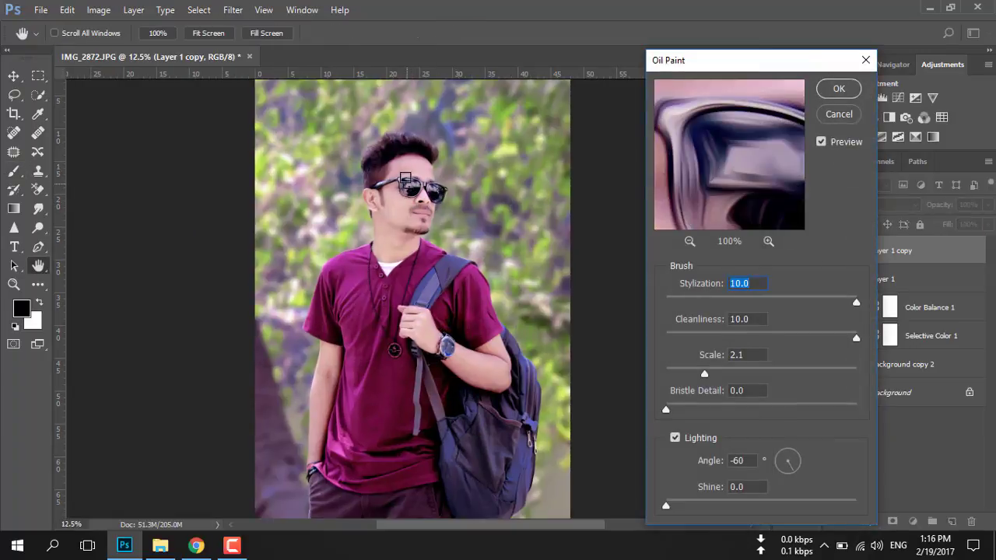
pyautogui.keyDown('ctrl'); pyautogui.click(408, 242); pyautogui.keyUp('ctrl')
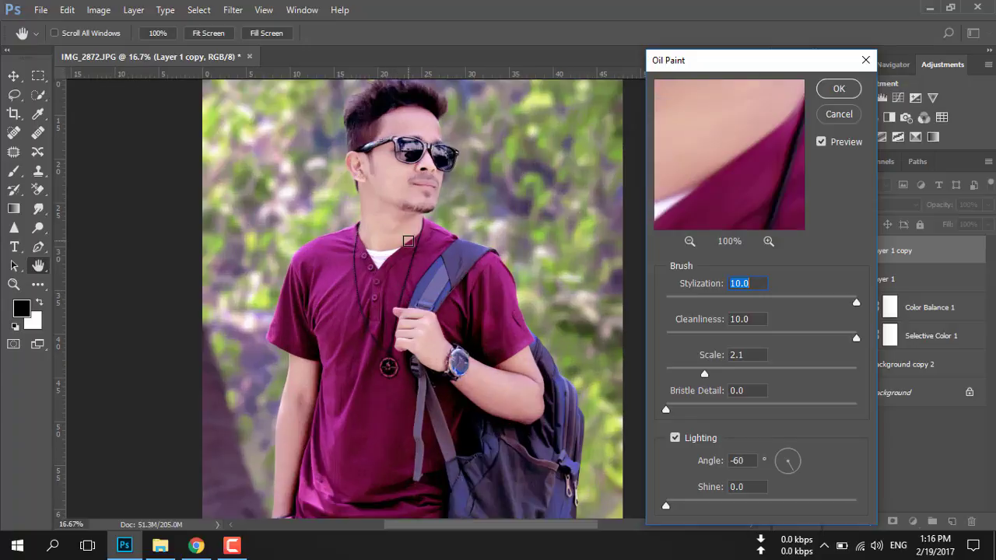
pyautogui.scroll(3, 426, 138)
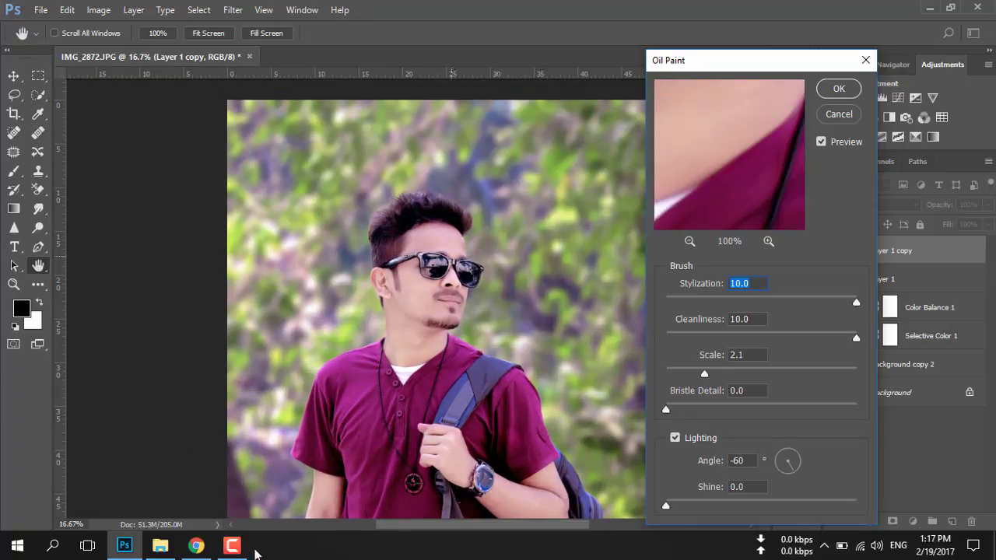
pyautogui.click(466, 265)
pyautogui.click(428, 243)
pyautogui.moveTo(731, 110)
pyautogui.mouseDown()
pyautogui.moveTo(719, 221)
pyautogui.moveTo(745, 176)
pyautogui.mouseUp()
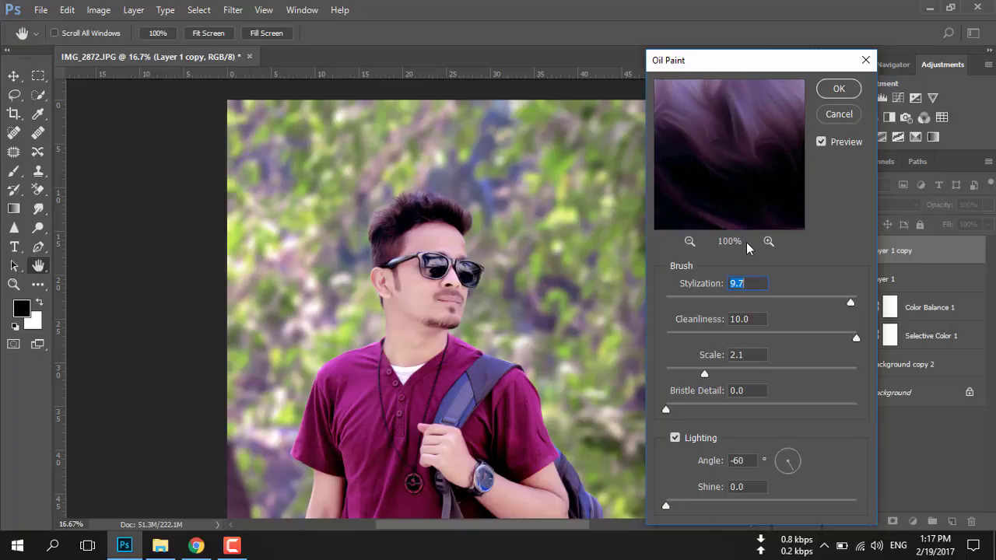
# Apply Oil Paint with Stylization about 7.9, Cleanliness 7.4 and Scale 1.3
pyautogui.moveTo(850, 302); pyautogui.dragTo(816, 302)
pyautogui.moveTo(856, 336); pyautogui.dragTo(818, 337)
pyautogui.press('Tab')
pyautogui.moveTo(816, 339); pyautogui.dragTo(806, 338)
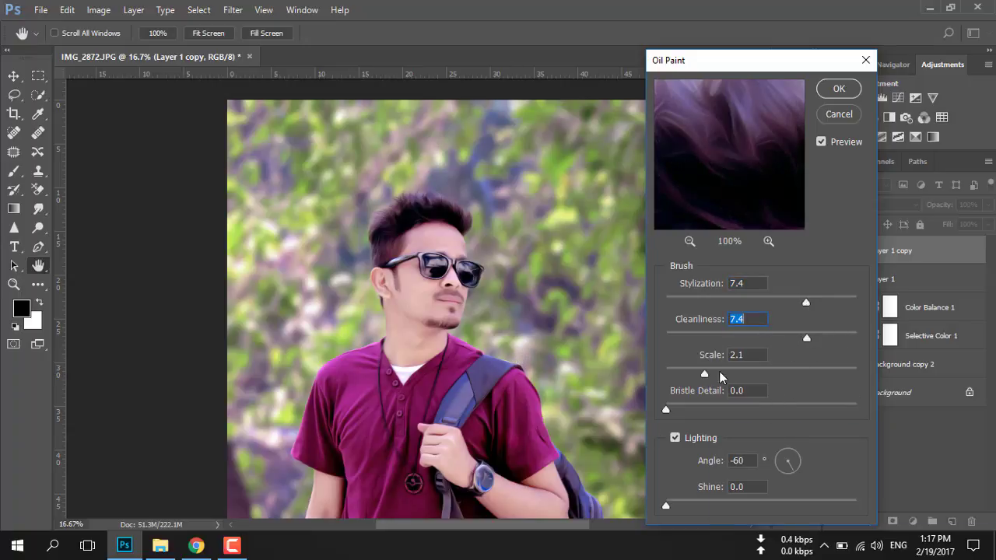
pyautogui.moveTo(719, 374); pyautogui.dragTo(689, 374)
pyautogui.click(839, 89)
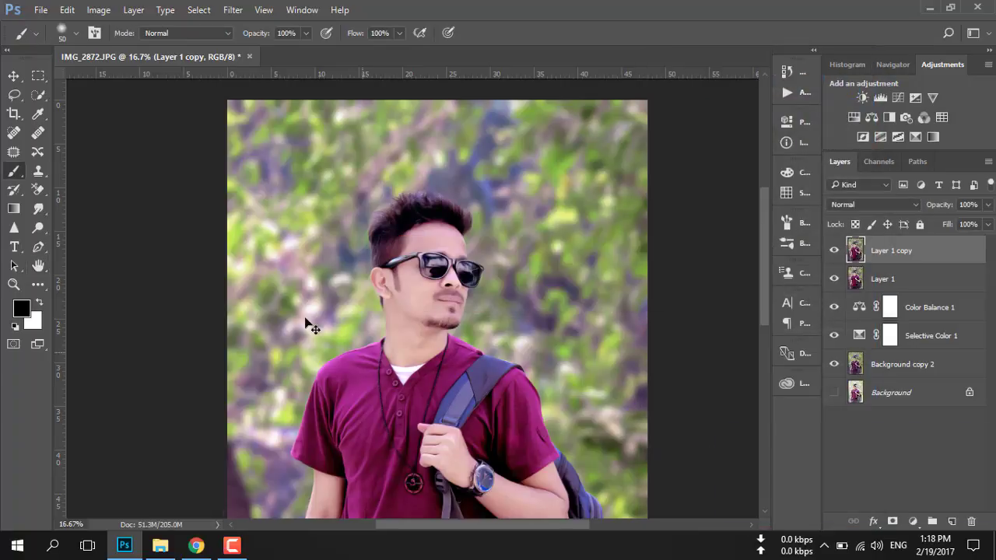
# Add a white layer mask to Layer 1 copy and paint black over the left lens
pyautogui.scroll(1, 430, 254)
pyautogui.scroll(1, 430, 254)
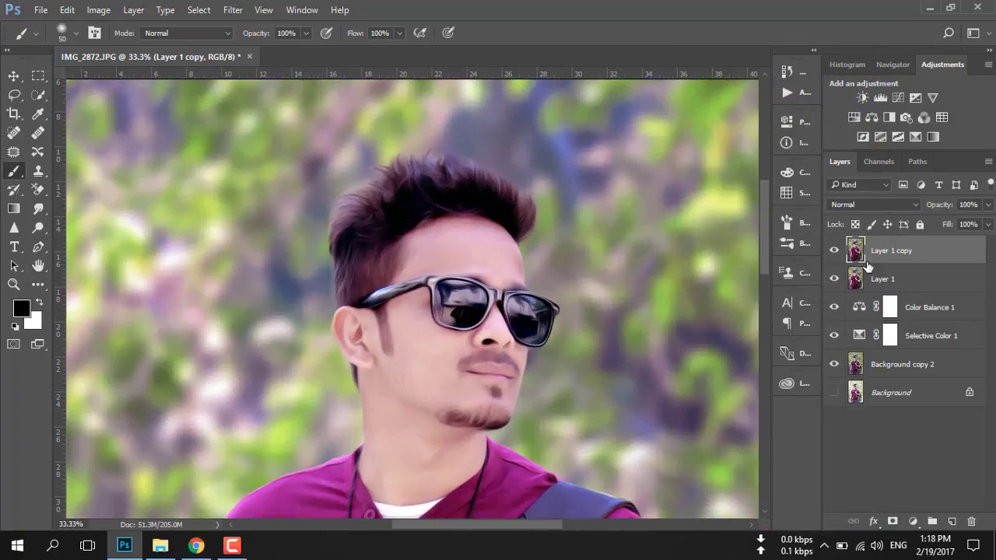
pyautogui.click(892, 521)
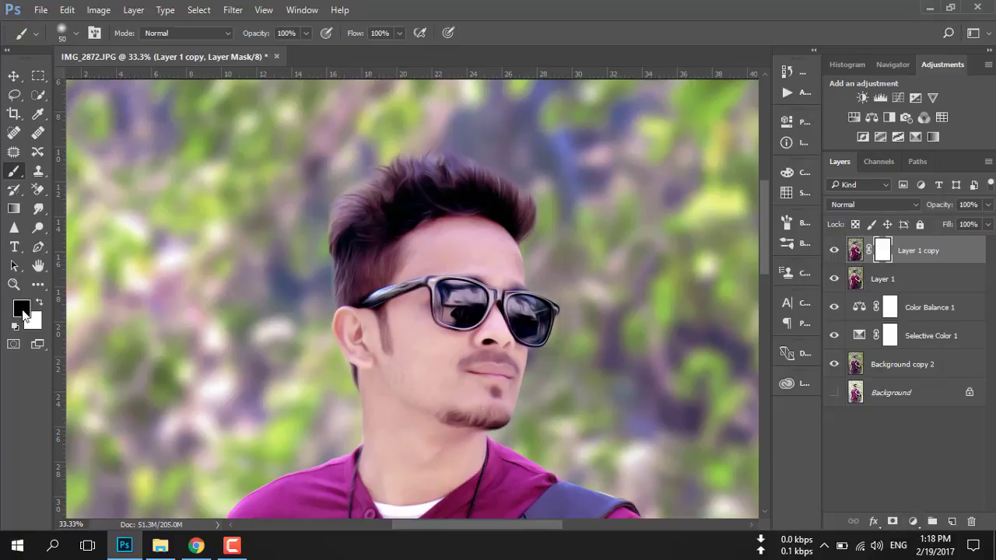
pyautogui.click(22, 310)
pyautogui.click(897, 154)
pyautogui.moveTo(459, 297); pyautogui.dragTo(480, 296)
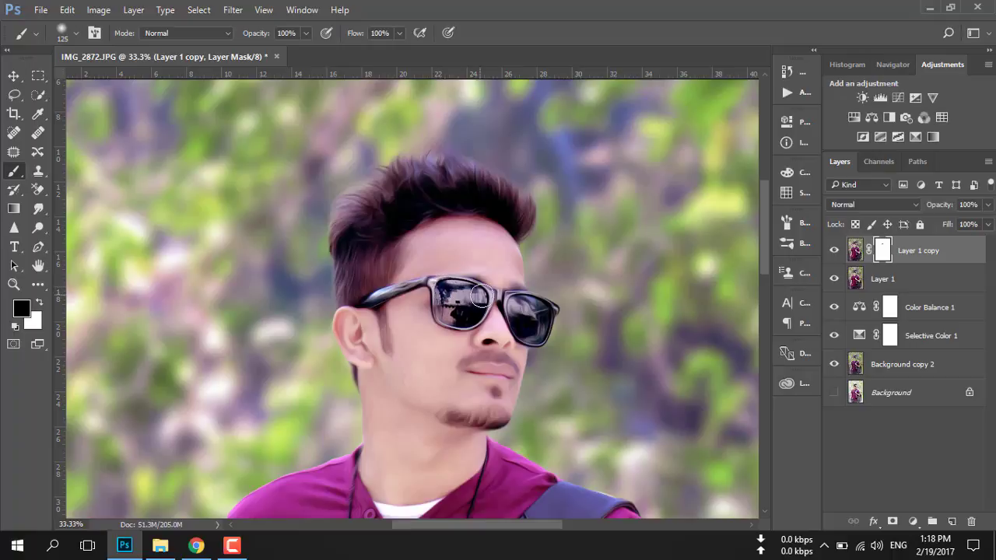
# Shrink the mask brush from 125 to 90 and set its opacity to 59%
pyautogui.press('[')
pyautogui.press('[')
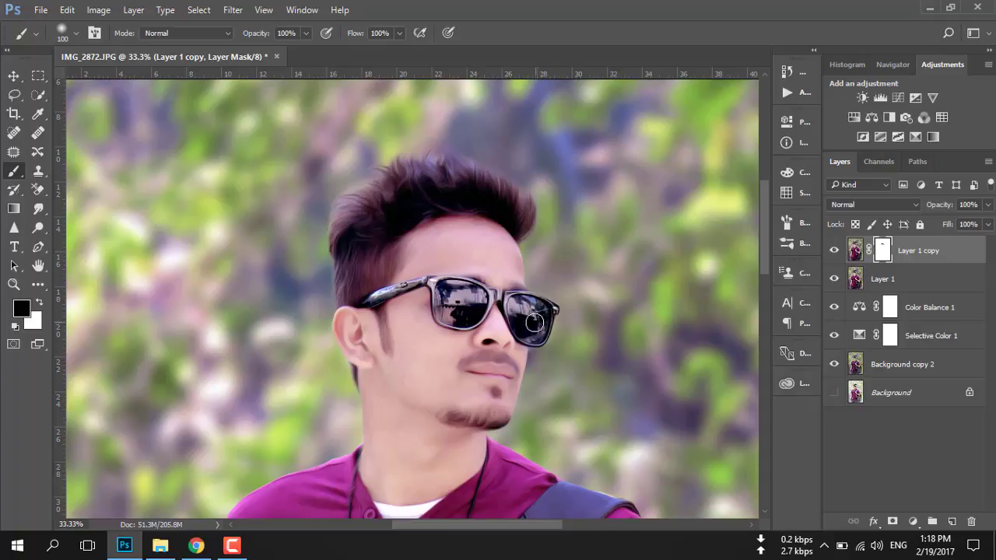
pyautogui.scroll(-2, 534, 323)
pyautogui.click(306, 32)
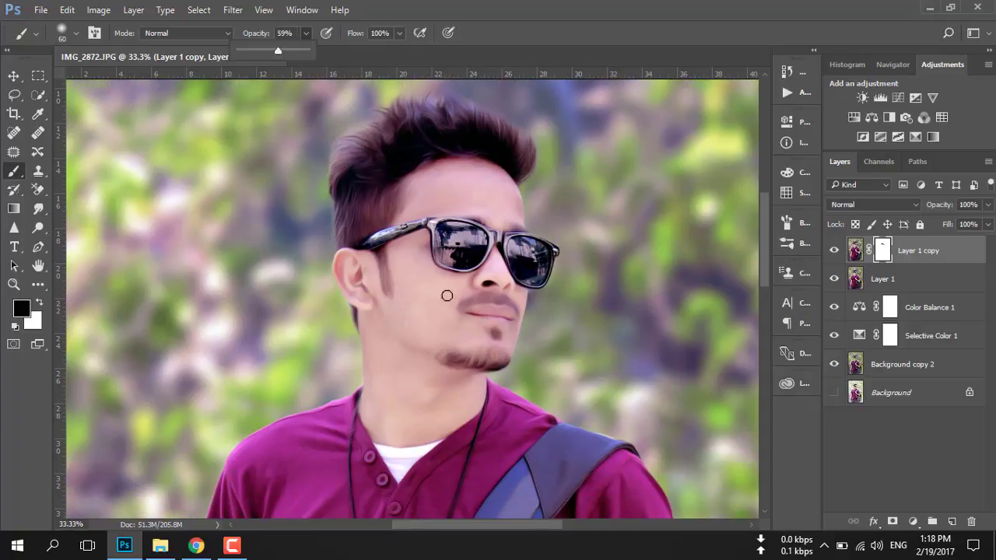
pyautogui.click(480, 301)
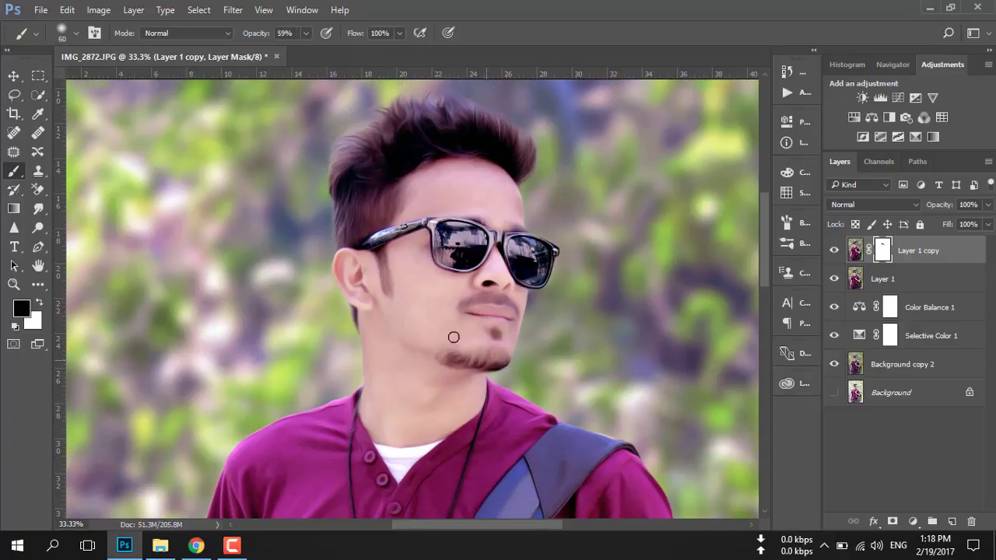
# Resize the mask brush between 100 and 80, settling at 80
pyautogui.scroll(-2, 383, 194)
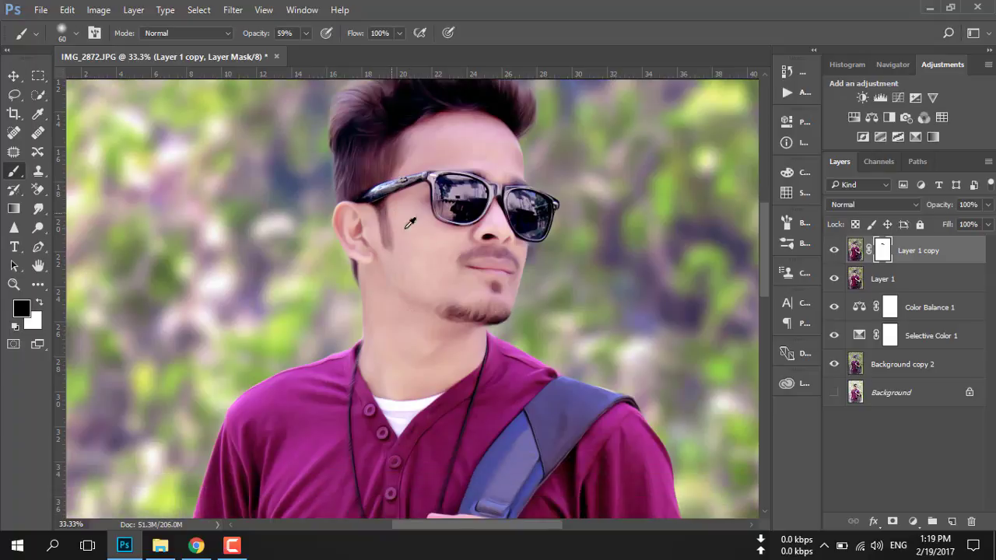
pyautogui.scroll(-3, 477, 320)
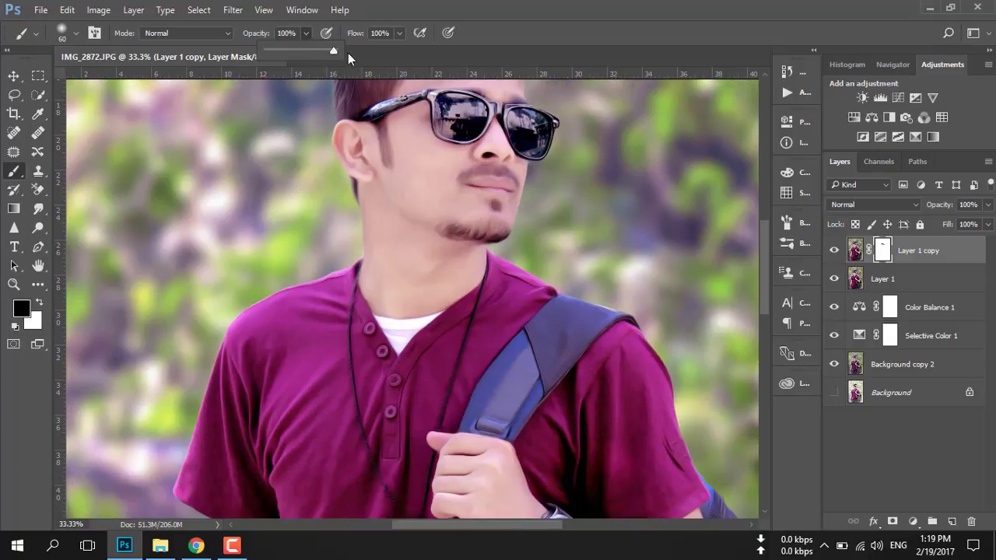
pyautogui.scroll(-3, 488, 330)
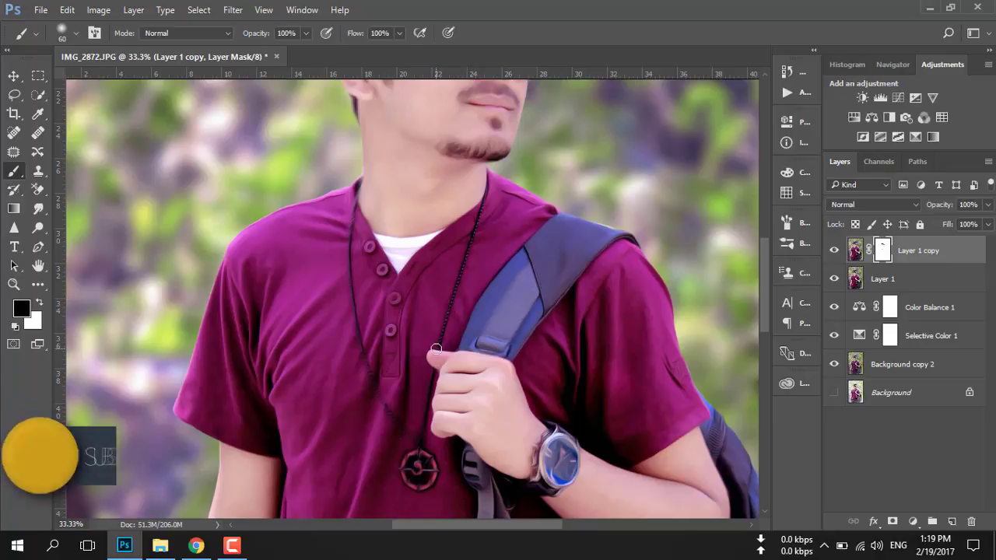
pyautogui.scroll(-2, 437, 349)
pyautogui.press(']')
pyautogui.press(']')
pyautogui.press(']')
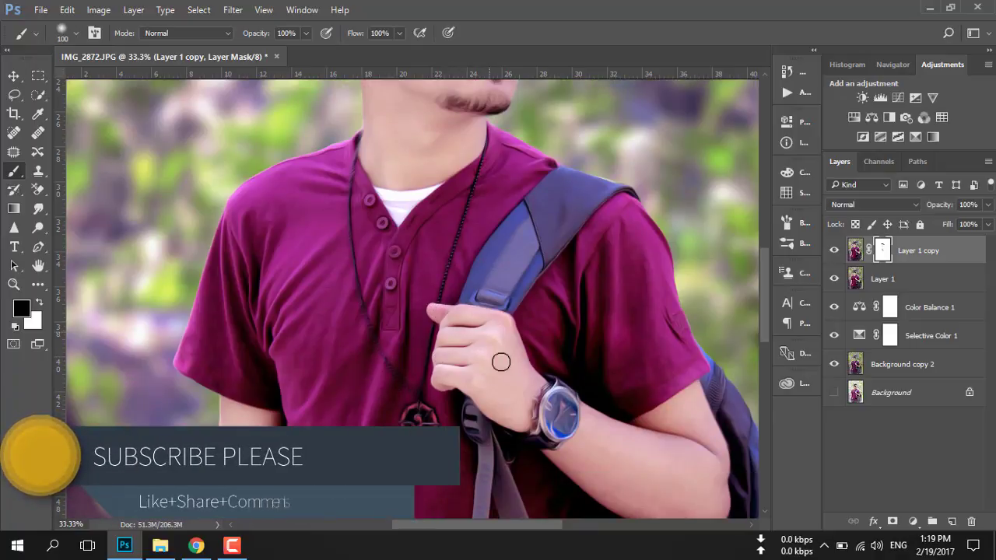
pyautogui.press('[')
pyautogui.press('[')
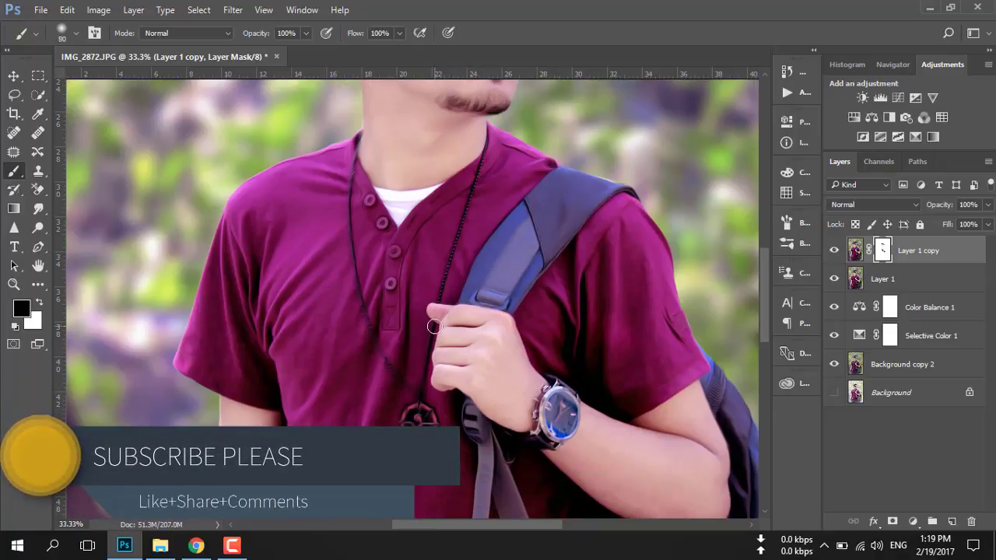
pyautogui.press(']')
pyautogui.press(']')
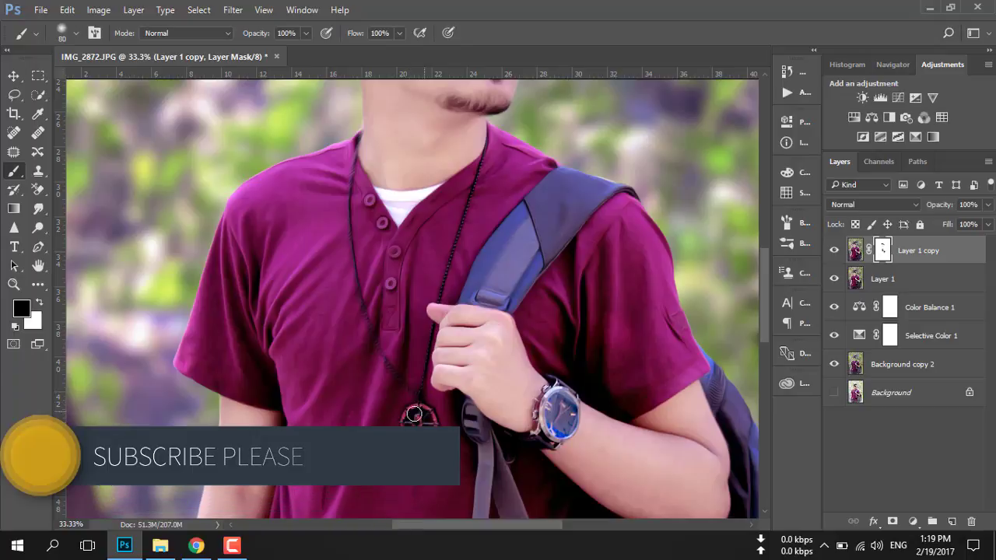
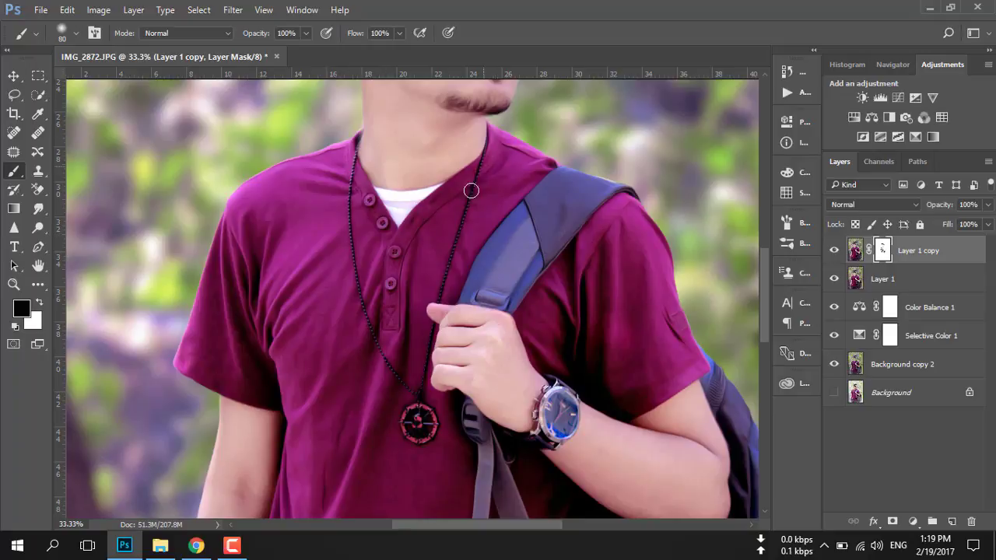
# Fit the photo on screen and merge the masked Layer 1 copy down into Layer 1
pyautogui.scroll(-2, 473, 217)
pyautogui.scroll(-2, 476, 249)
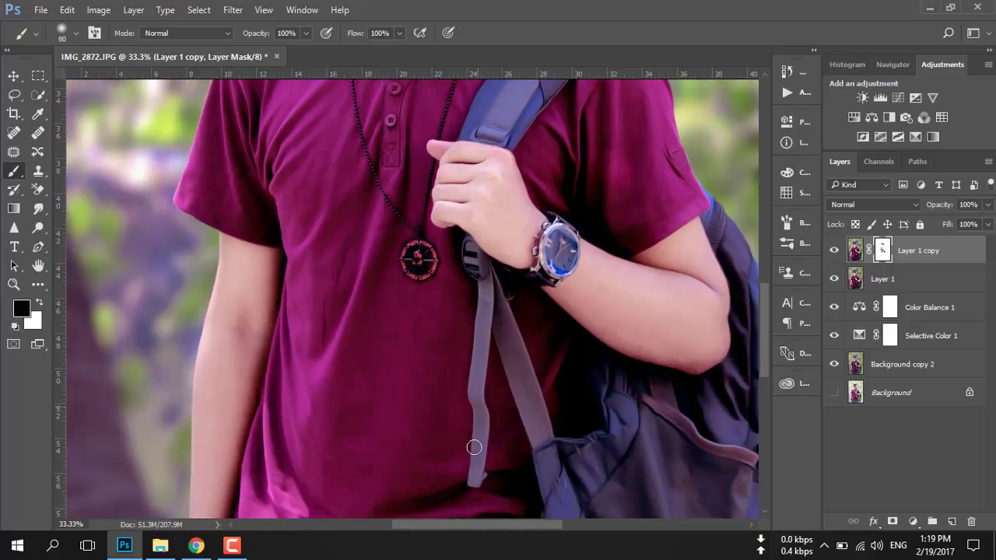
pyautogui.scroll(1, 435, 412)
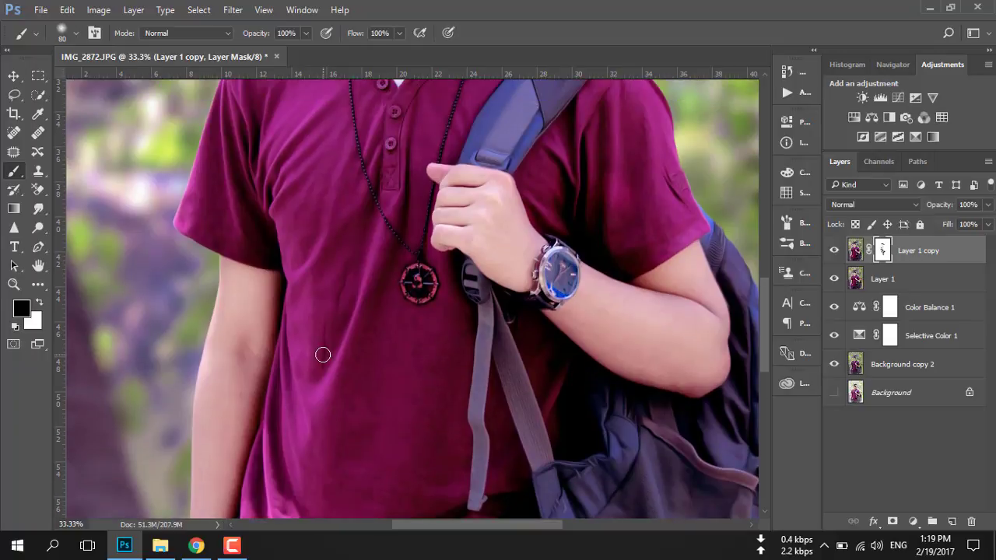
pyautogui.scroll(-4, 295, 339)
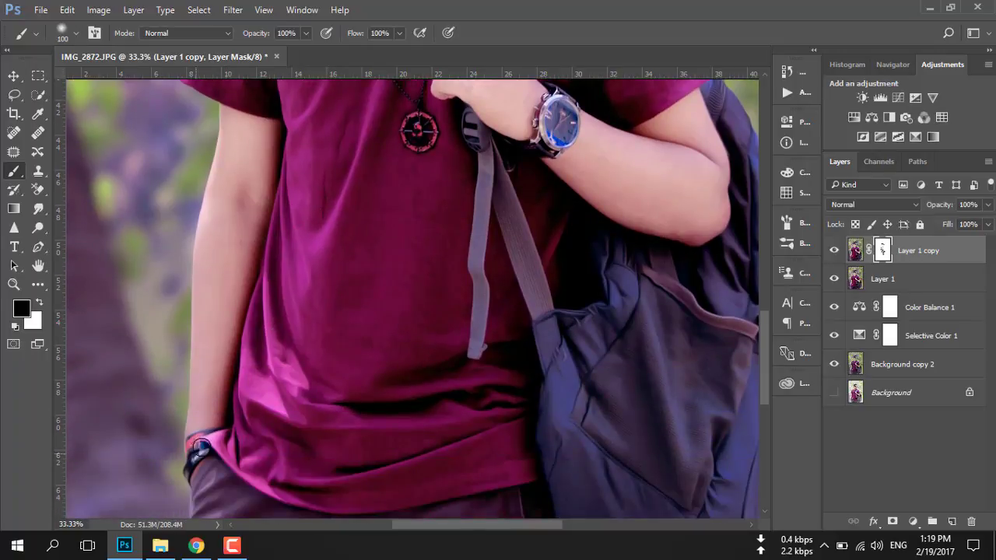
pyautogui.hscroll(5, 487, 409)
pyautogui.scroll(4, 388, 412)
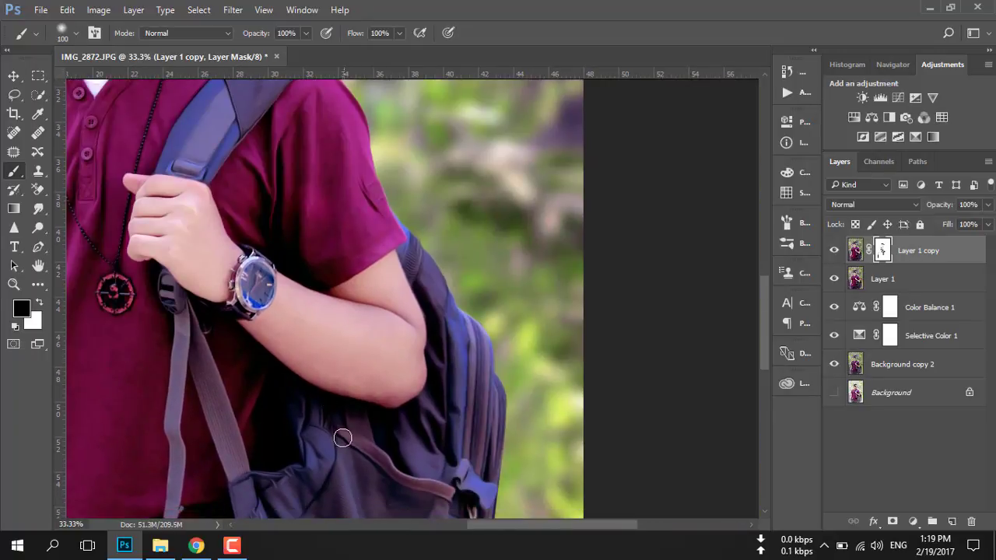
pyautogui.scroll(1, 359, 434)
pyautogui.scroll(4, 389, 435)
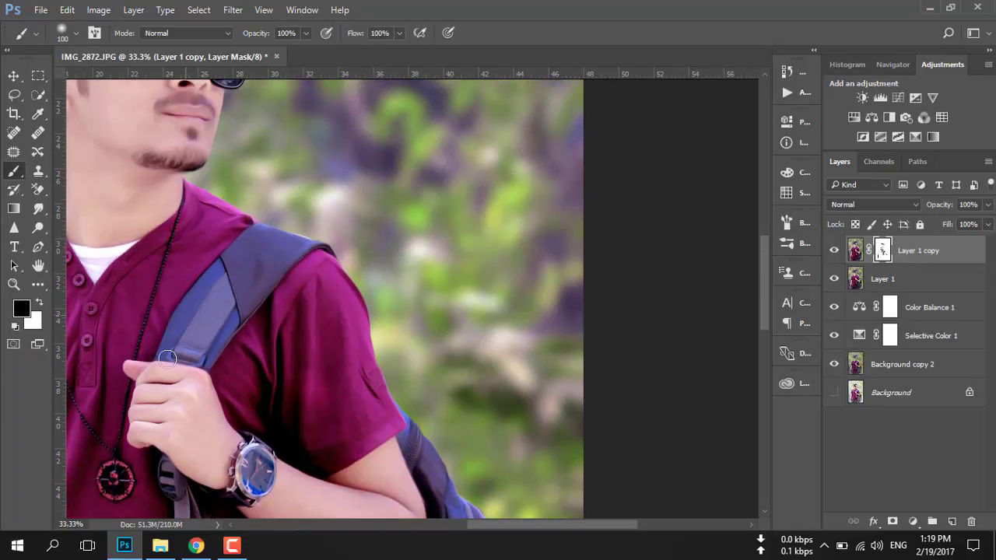
pyautogui.hotkey('ctrl', '0')
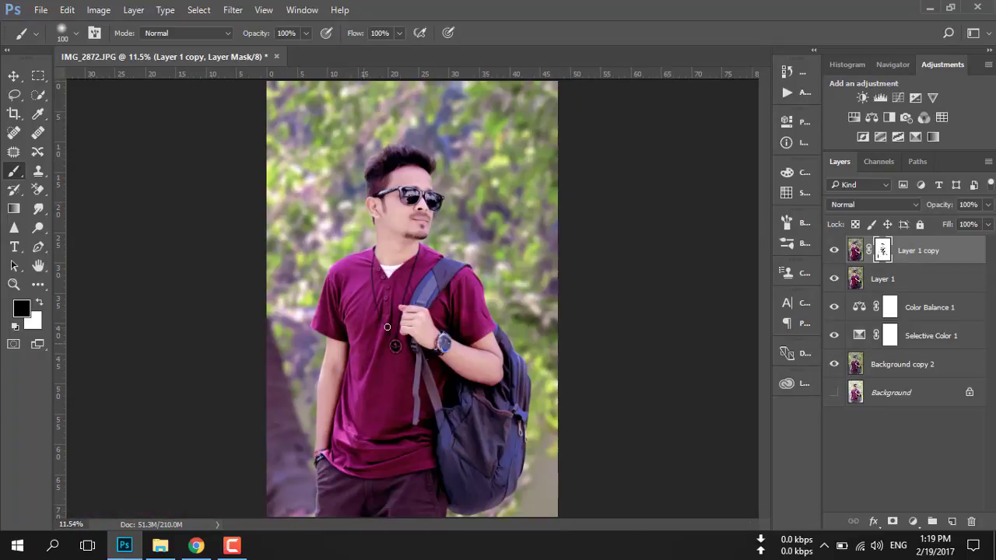
pyautogui.rightClick(924, 253)
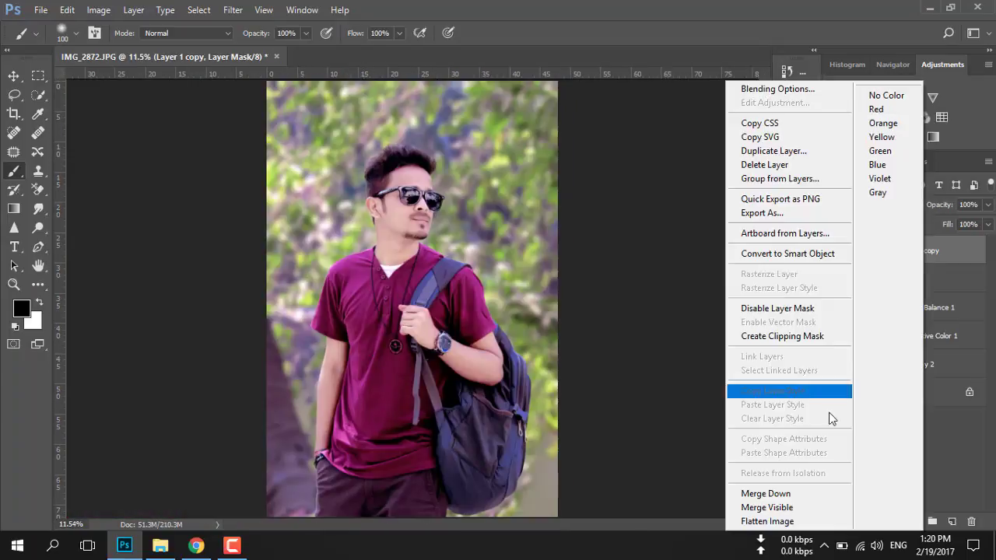
pyautogui.click(786, 490)
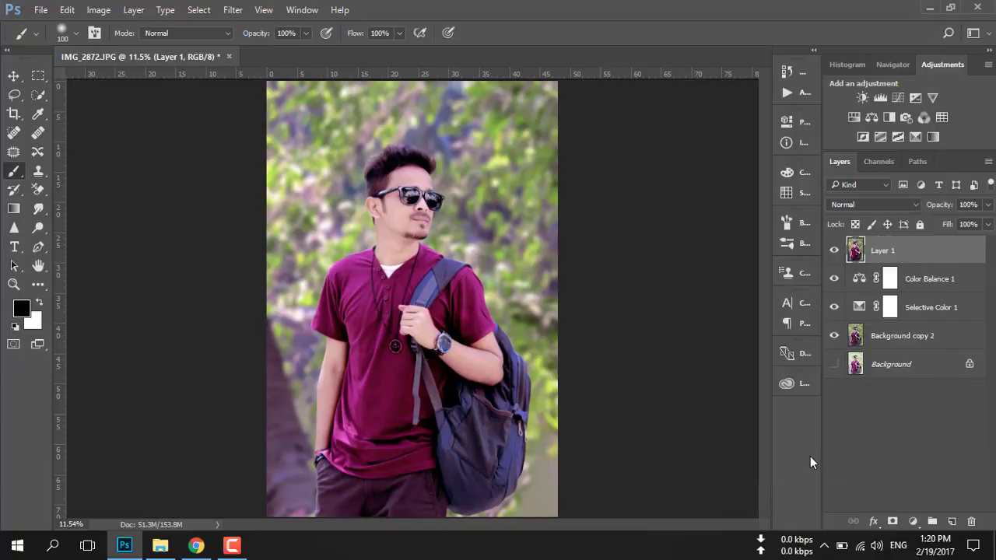
# Apply Imagenomic Noiseware noise reduction to Layer 1
pyautogui.click(233, 10)
pyautogui.moveTo(257, 315)
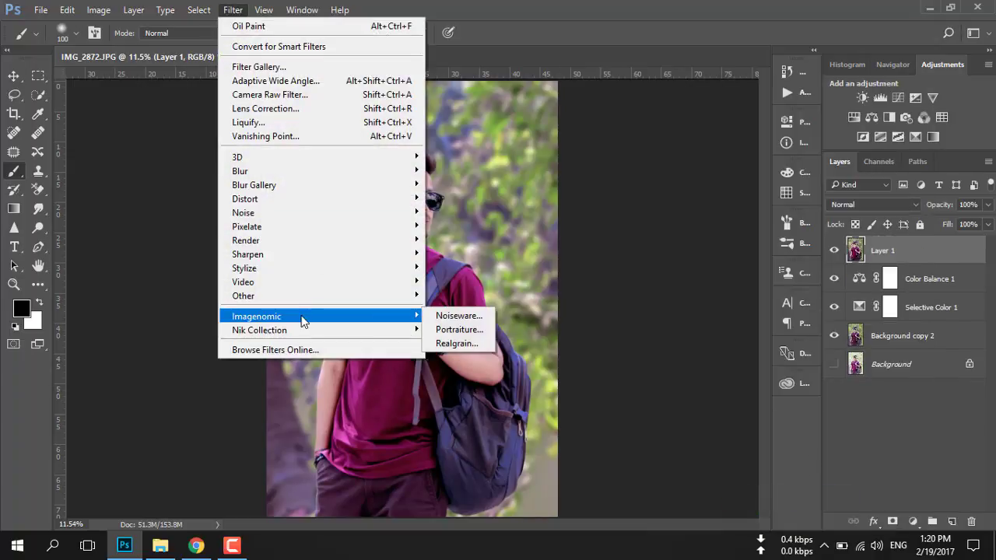
pyautogui.click(459, 316)
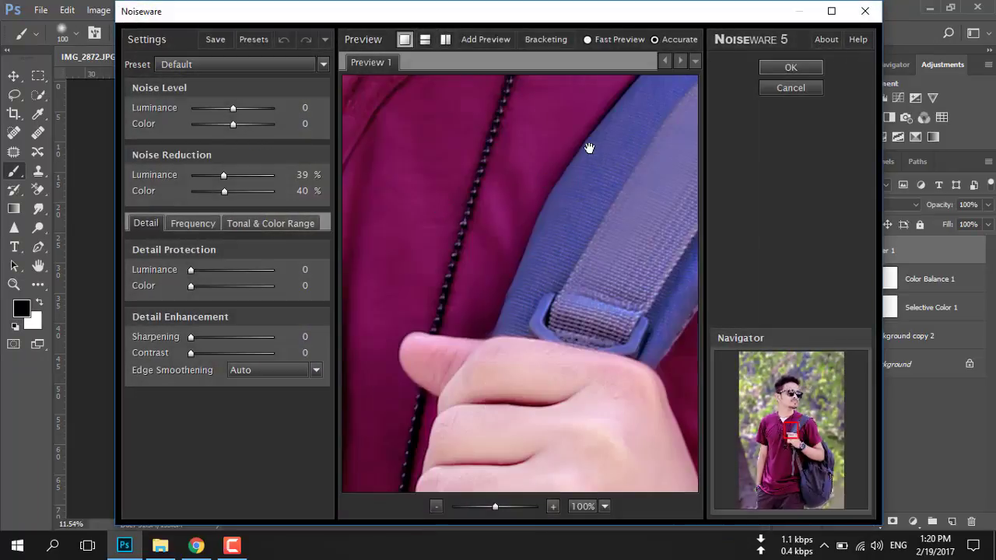
pyautogui.moveTo(589, 149); pyautogui.dragTo(508, 447)
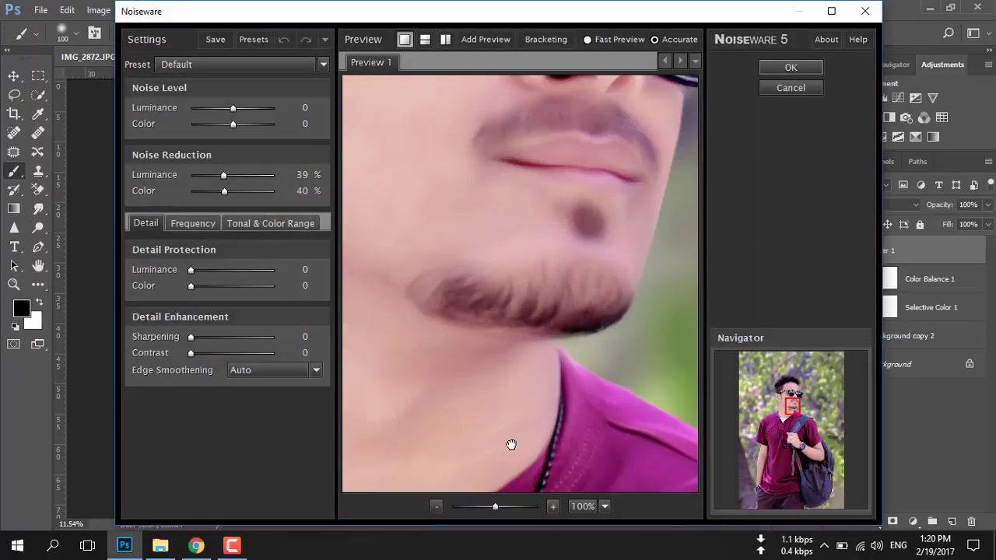
pyautogui.click(791, 70)
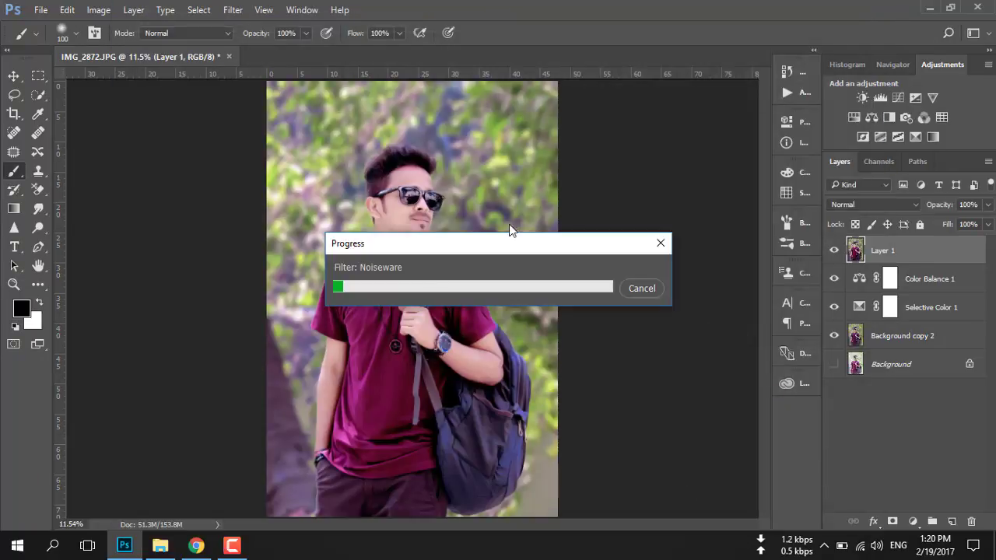
# Apply Imagenomic Portraiture skin smoothing, previewing zoomed in on the face
pyautogui.click(232, 10)
pyautogui.moveTo(305, 311)
pyautogui.click(447, 330)
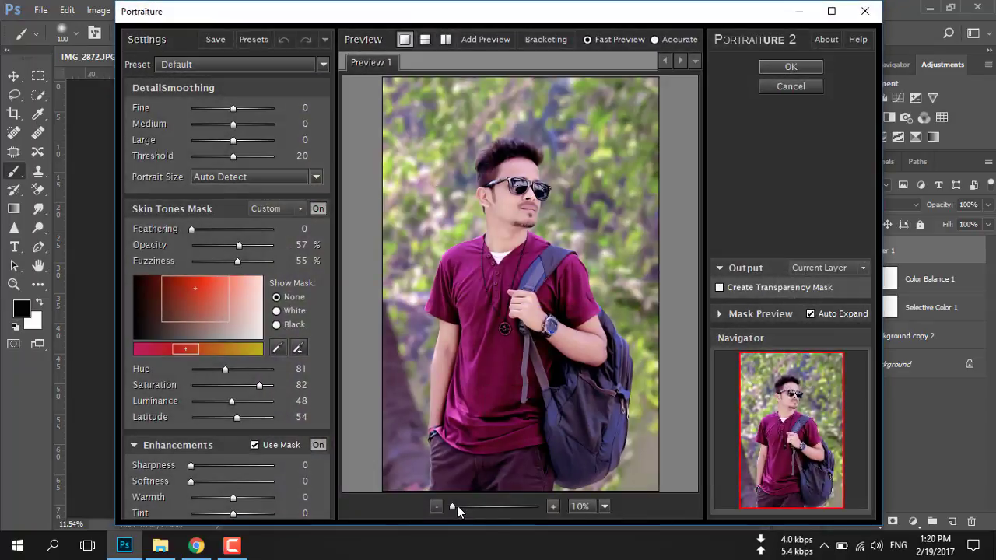
pyautogui.moveTo(452, 506); pyautogui.dragTo(479, 507)
pyautogui.moveTo(529, 138); pyautogui.dragTo(524, 361)
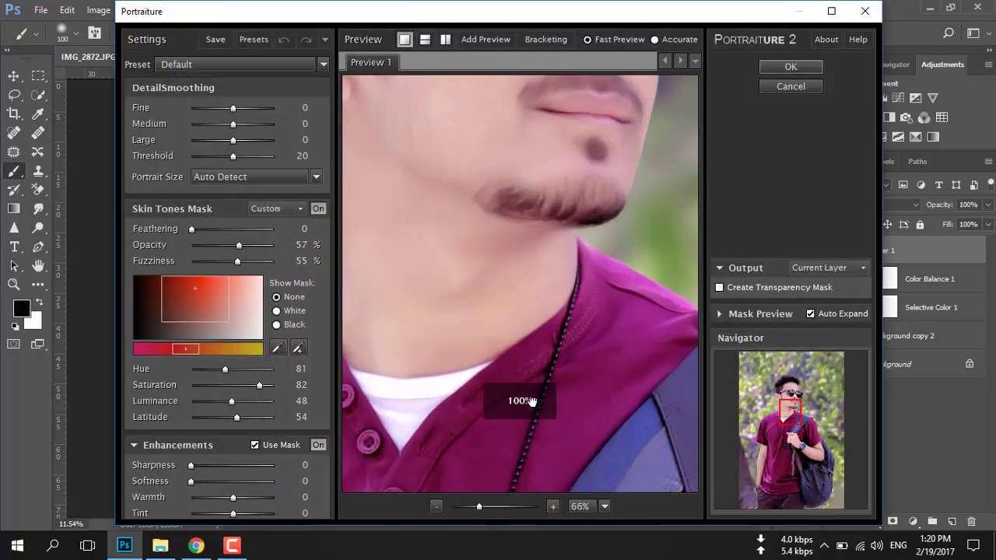
pyautogui.click(790, 66)
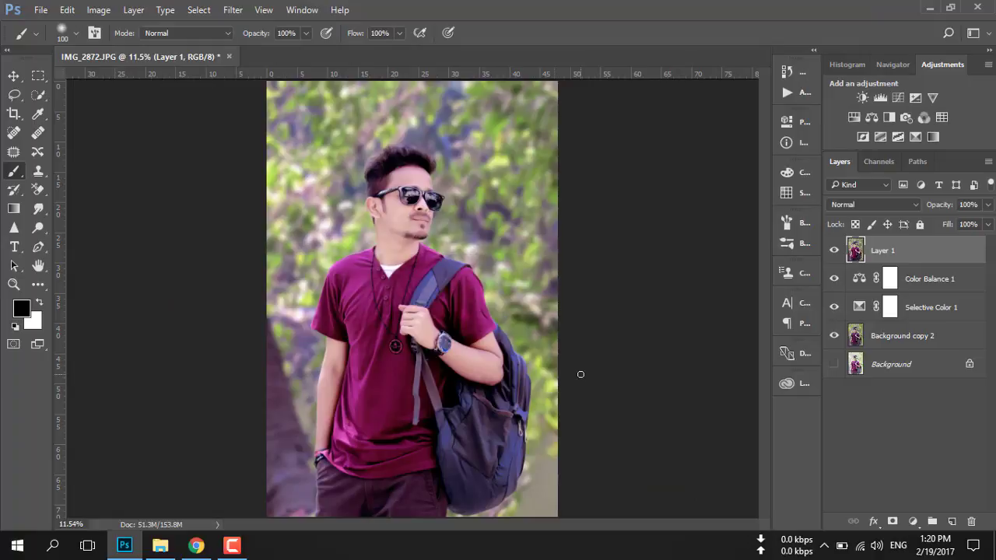
# Duplicate the Background layer and move Background copy directly below Layer 1
pyautogui.scroll(1, 465, 380)
pyautogui.scroll(2, 465, 373)
pyautogui.scroll(1, 470, 350)
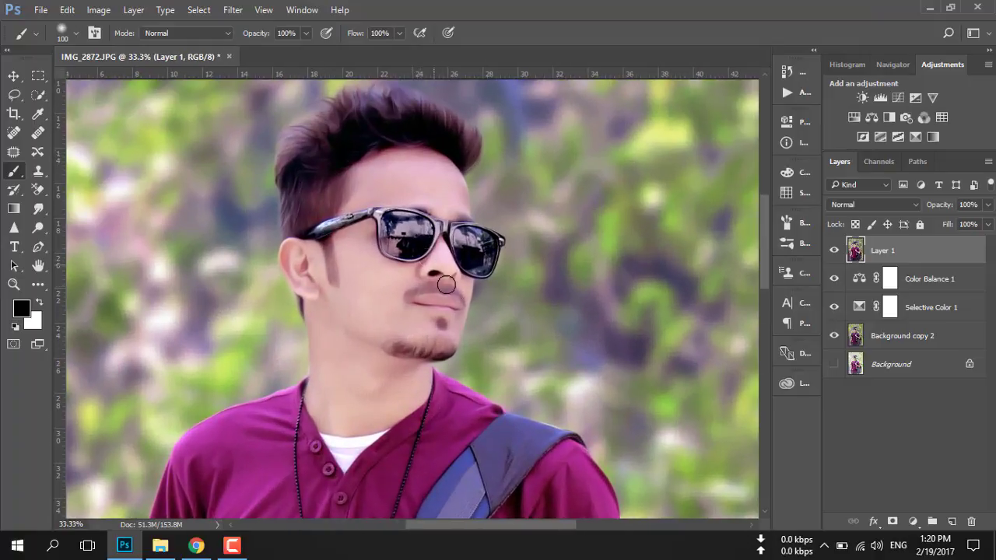
pyautogui.scroll(1, 473, 336)
pyautogui.scroll(-1, 474, 337)
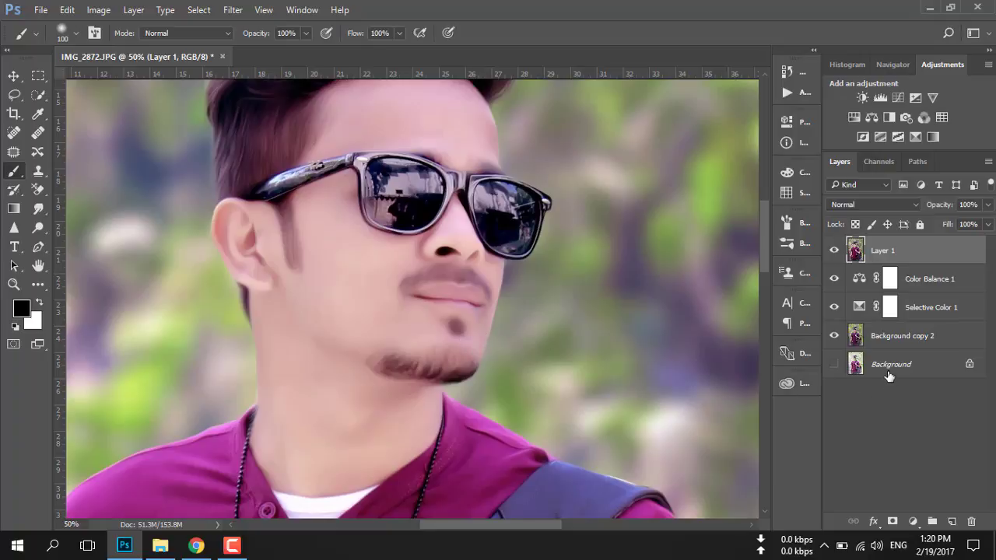
pyautogui.moveTo(889, 375); pyautogui.dragTo(950, 521)
pyautogui.moveTo(856, 364); pyautogui.dragTo(846, 263)
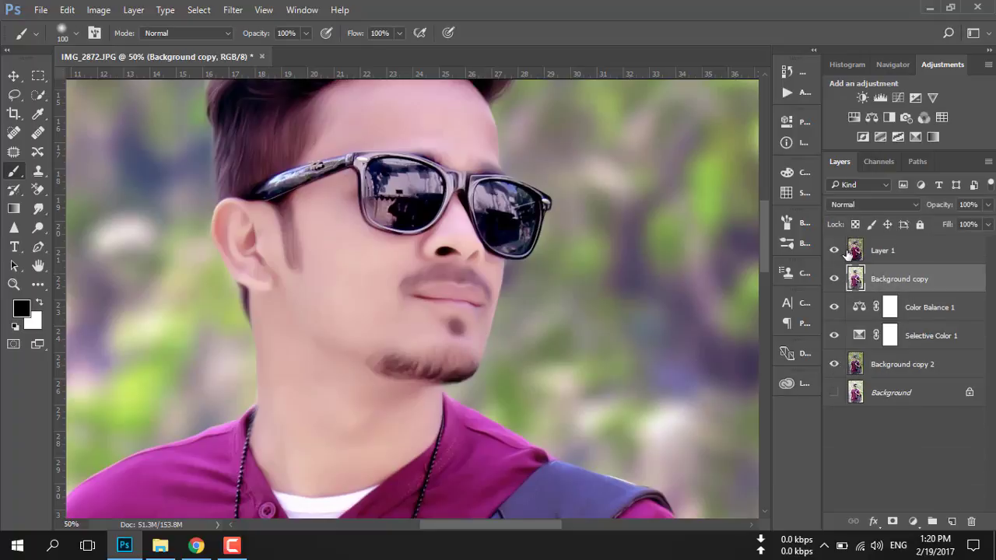
# Add a mask to Layer 1 and paint black over the lips at 62% brush opacity
pyautogui.hotkey('alt', ']')
pyautogui.click(892, 520)
pyautogui.moveTo(457, 316)
pyautogui.mouseDown()
pyautogui.moveTo(432, 294)
pyautogui.moveTo(482, 303)
pyautogui.mouseUp()
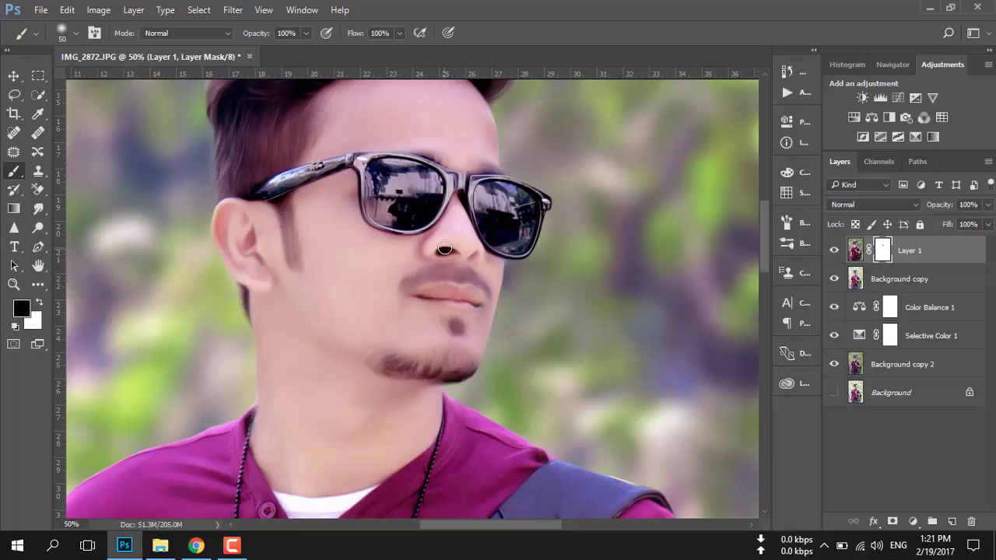
pyautogui.moveTo(444, 248); pyautogui.dragTo(462, 255)
pyautogui.hotkey('ctrl', 'z')
pyautogui.click(296, 36)
pyautogui.write('62')
pyautogui.click(443, 252)
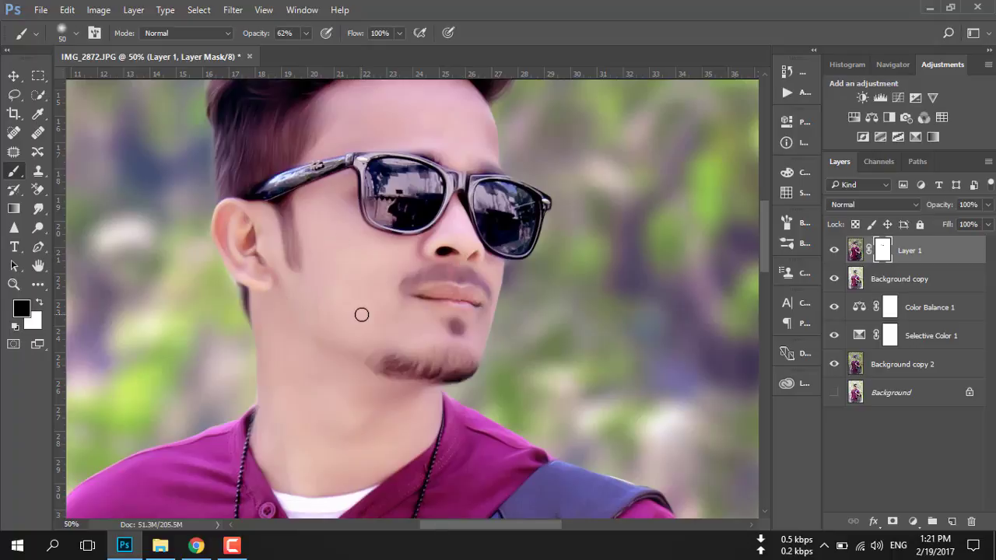
# Fit the photo on screen and merge Layer 1 down into Background copy
pyautogui.hotkey('ctrl', '0')
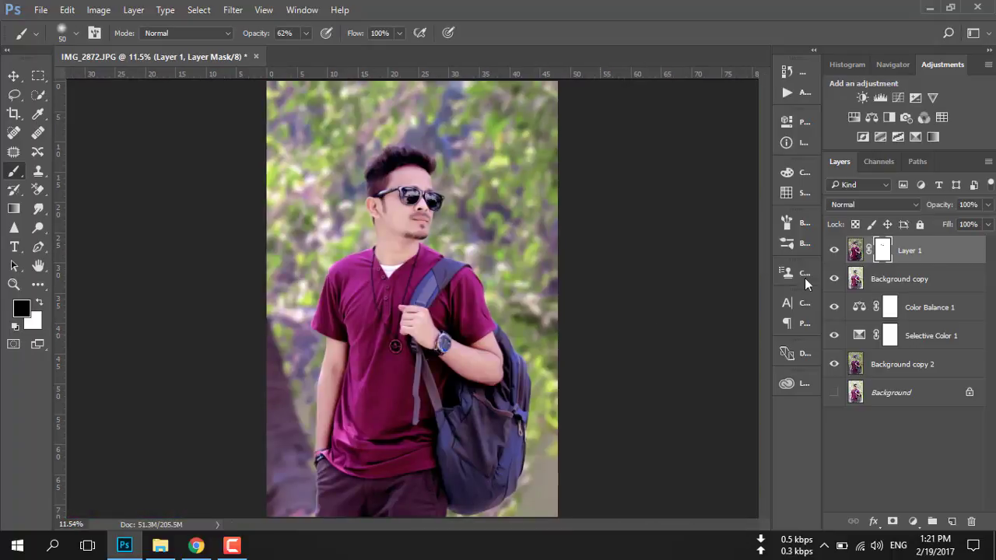
pyautogui.rightClick(927, 251)
pyautogui.click(793, 497)
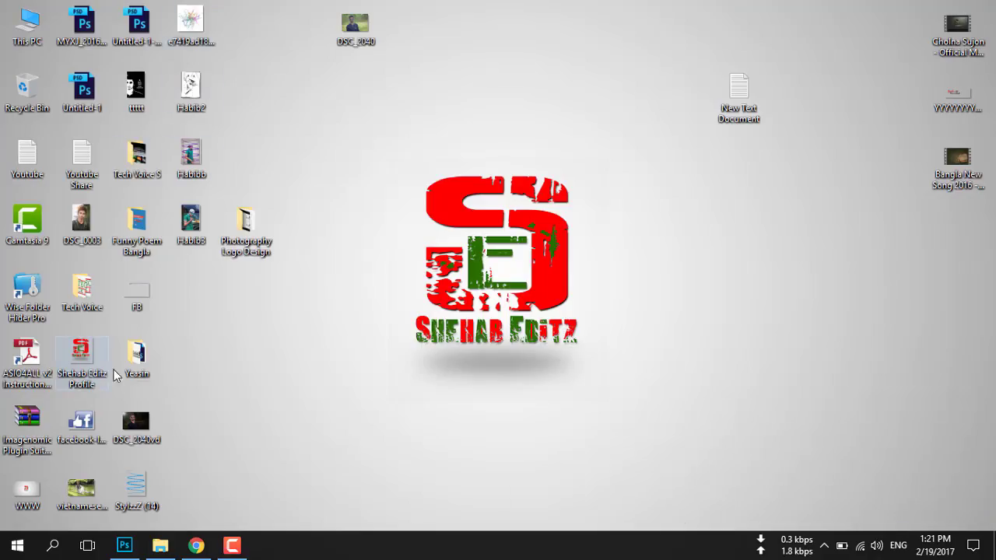
# Place the SE logo file into the photo
pyautogui.click(125, 544)
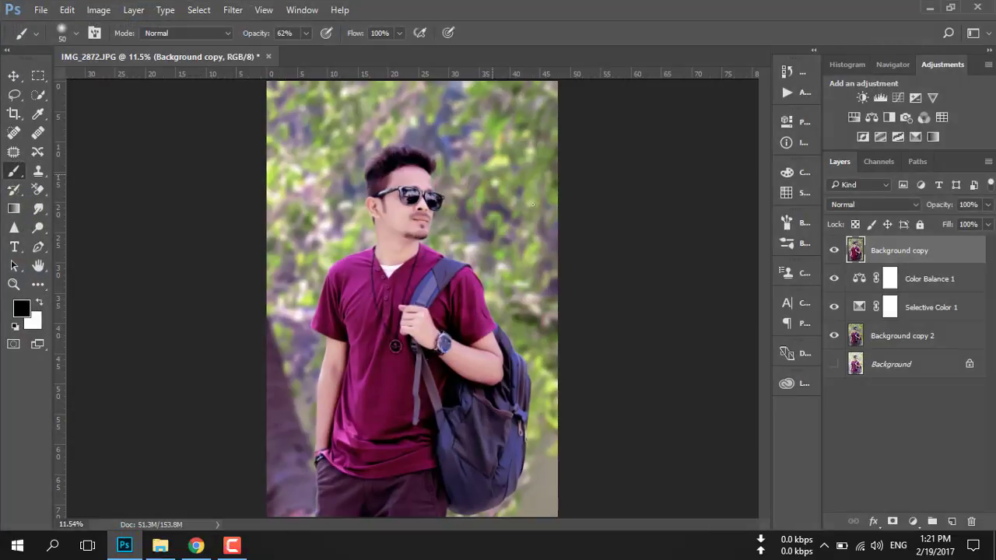
pyautogui.moveTo(542, 197); pyautogui.dragTo(412, 299)
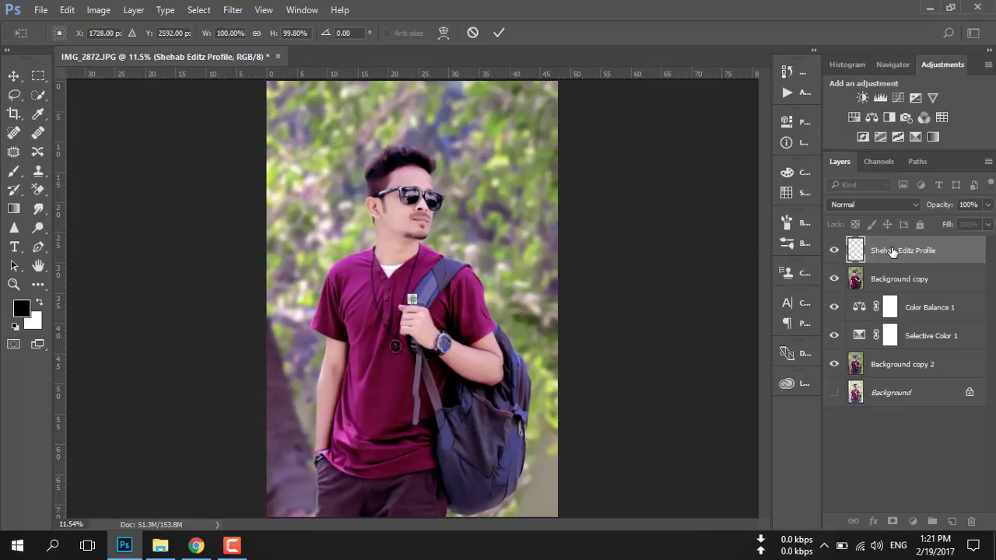
pyautogui.click(497, 33)
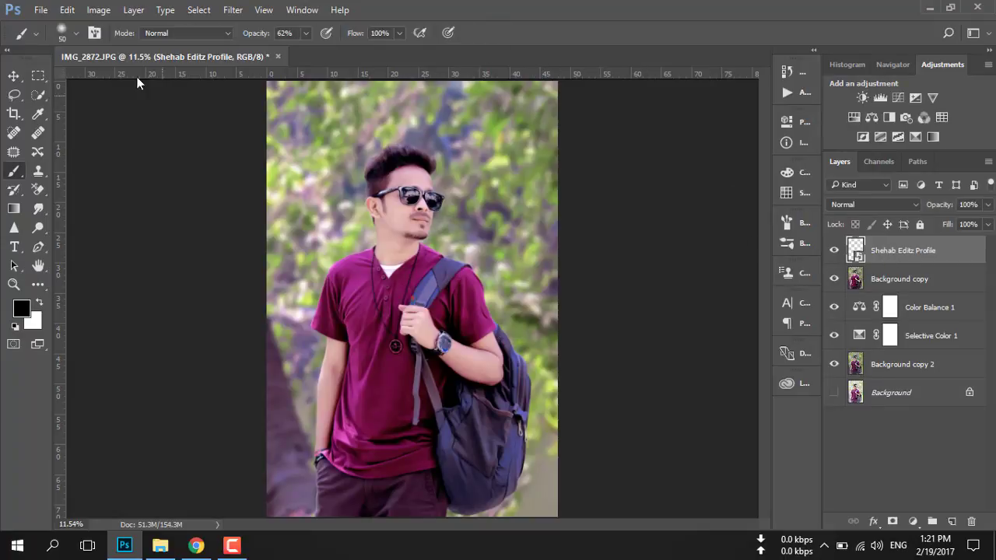
# Scale the SE logo down into the photo's lower-right corner
pyautogui.press('v')
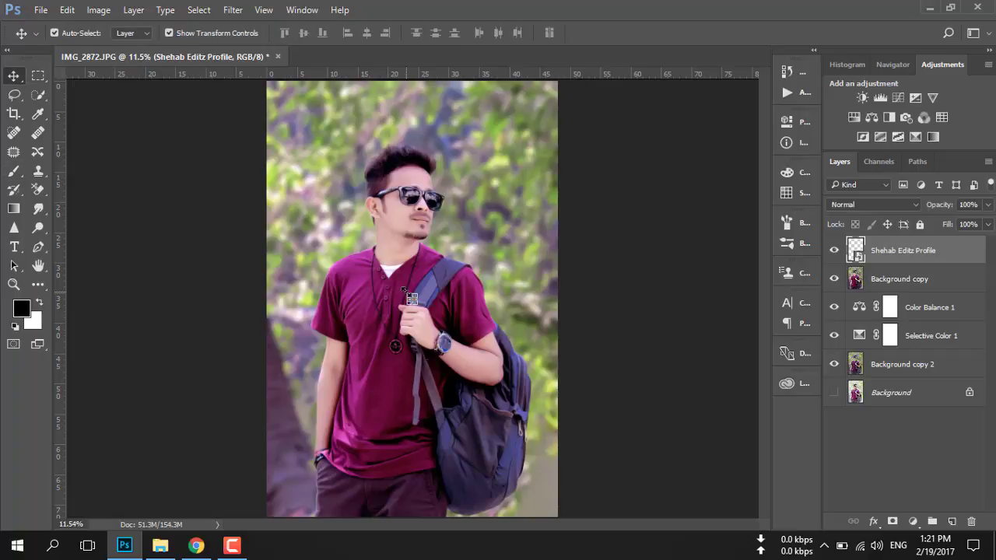
pyautogui.hotkey('ctrl', 't')
pyautogui.moveTo(411, 298)
pyautogui.mouseDown()
pyautogui.moveTo(398, 358)
pyautogui.moveTo(370, 388)
pyautogui.mouseUp()
pyautogui.moveTo(348, 426); pyautogui.dragTo(535, 479)
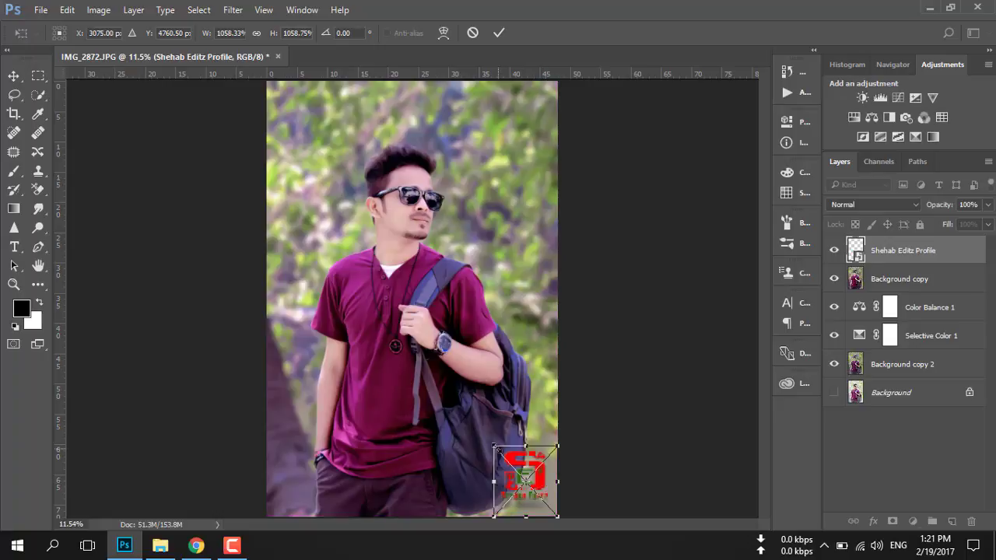
pyautogui.moveTo(493, 447); pyautogui.dragTo(519, 476)
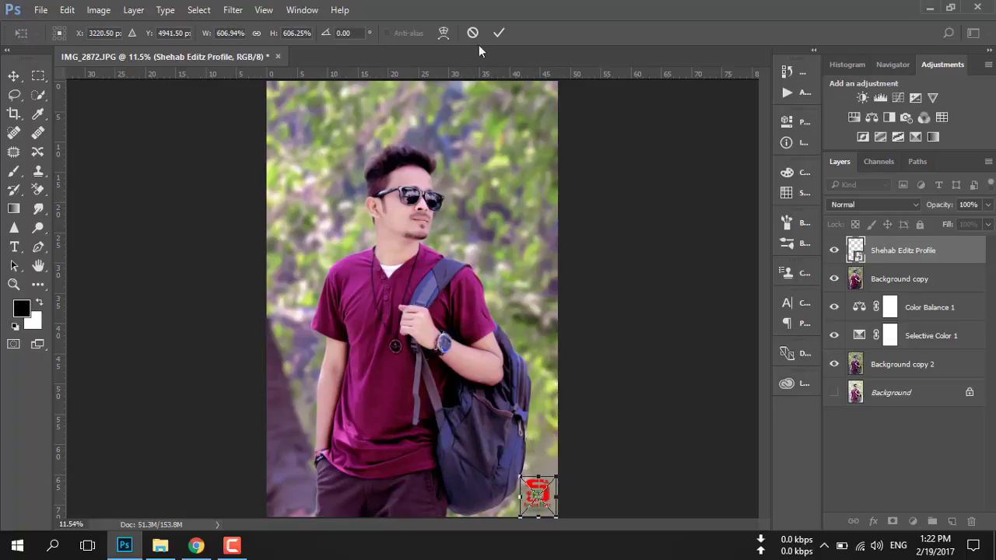
pyautogui.click(499, 33)
pyautogui.click(175, 33)
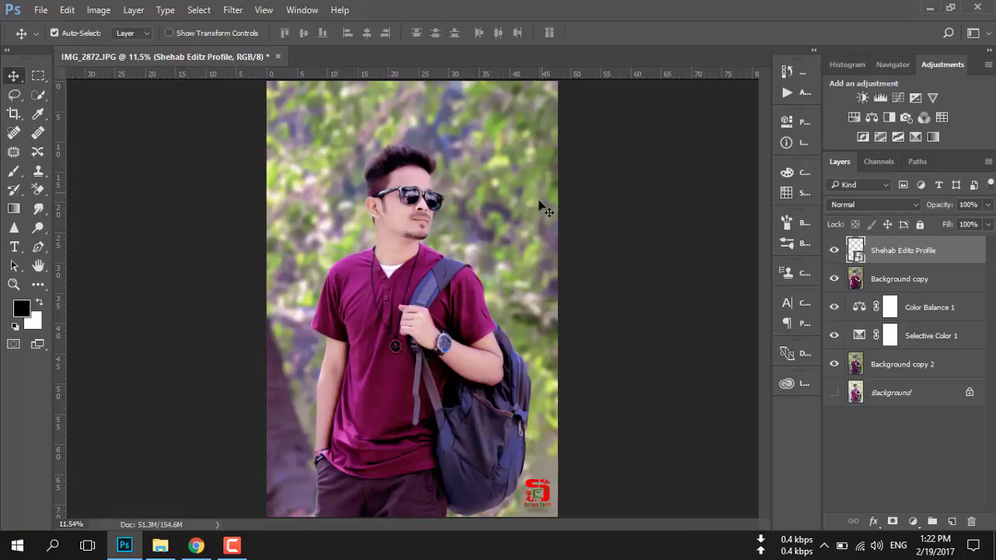
# Create a new top layer and stamp all visible layers onto it
pyautogui.click(41, 10)
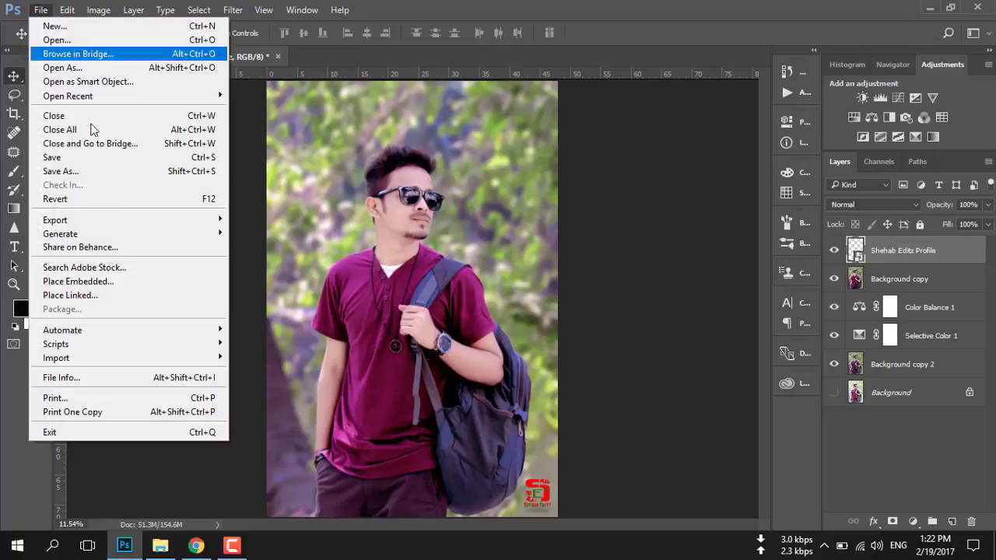
pyautogui.click(614, 199)
pyautogui.hotkey('ctrl', 'shift', 'alt', 'n')
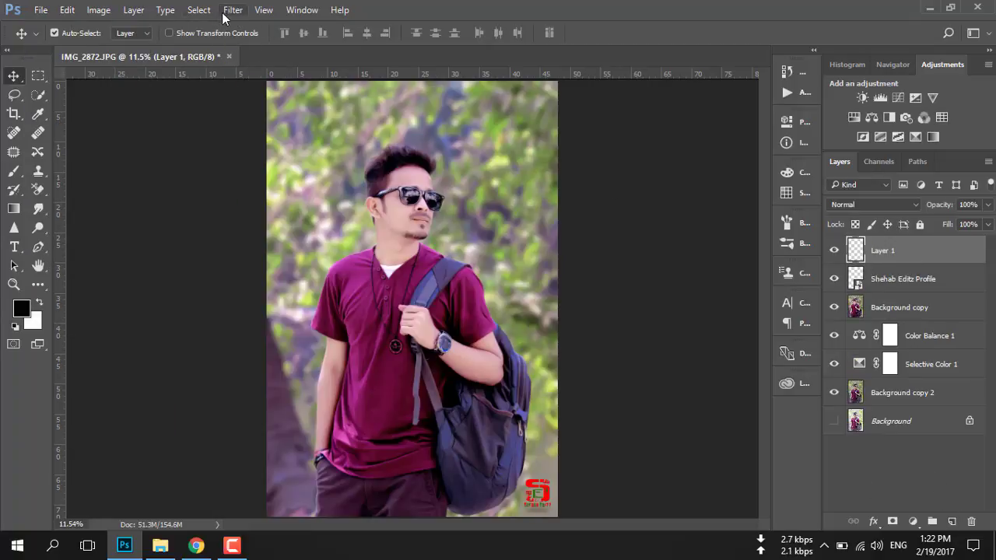
pyautogui.click(98, 9)
pyautogui.click(122, 216)
pyautogui.click(889, 133)
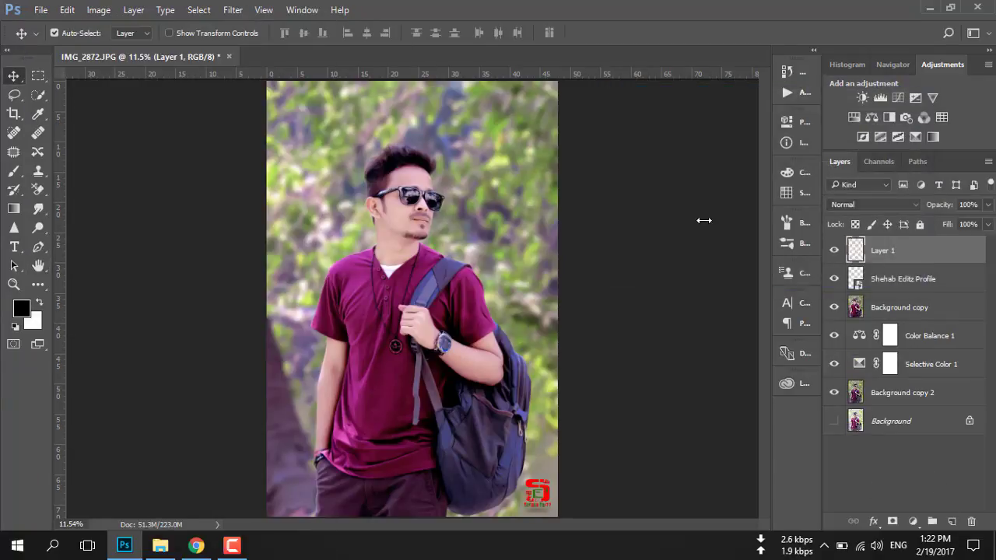
pyautogui.hotkey('ctrl', 'shift', 'alt', 'e')
# Open the Camera Raw Filter on the merged layer
pyautogui.hotkey('alt', 't')
pyautogui.press('Down')
pyautogui.press('Down')
pyautogui.press('Down')
pyautogui.press('Return')
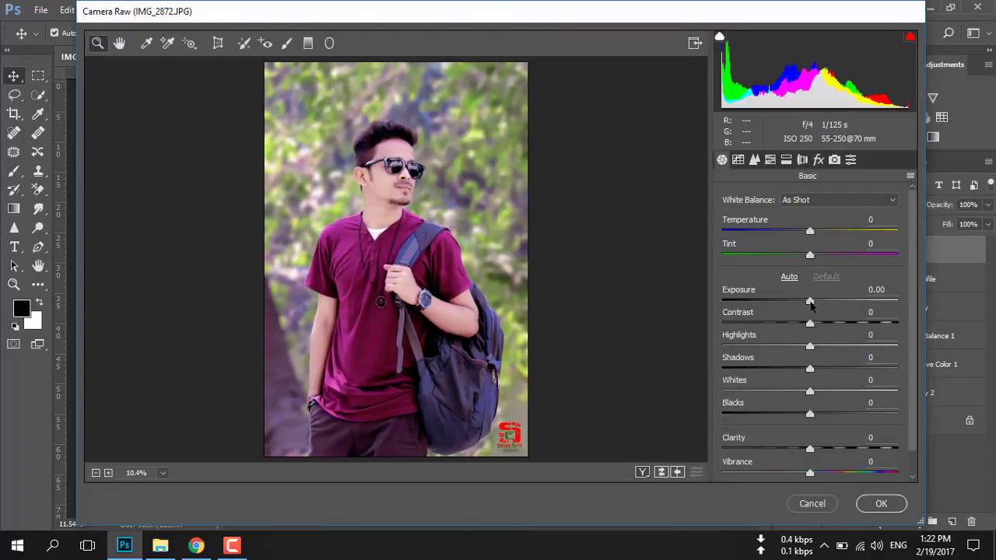
# Apply Camera Raw with exposure -1.15, contrast +12, highlights -16, shadows -9, blacks -11
pyautogui.moveTo(809, 301)
pyautogui.mouseDown()
pyautogui.moveTo(795, 301)
pyautogui.moveTo(826, 323)
pyautogui.moveTo(789, 303)
pyautogui.mouseUp()
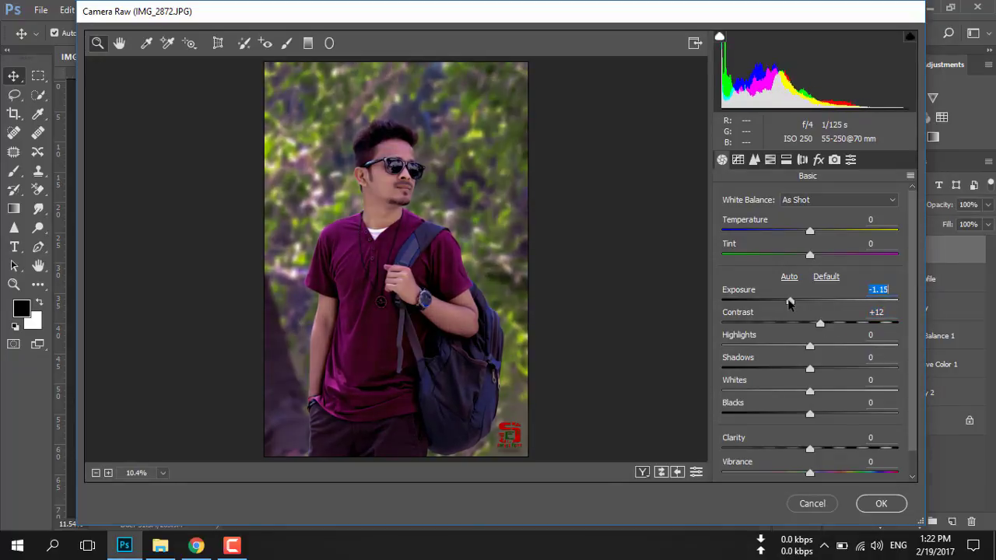
pyautogui.moveTo(810, 348)
pyautogui.mouseDown()
pyautogui.moveTo(795, 346)
pyautogui.moveTo(802, 369)
pyautogui.mouseUp()
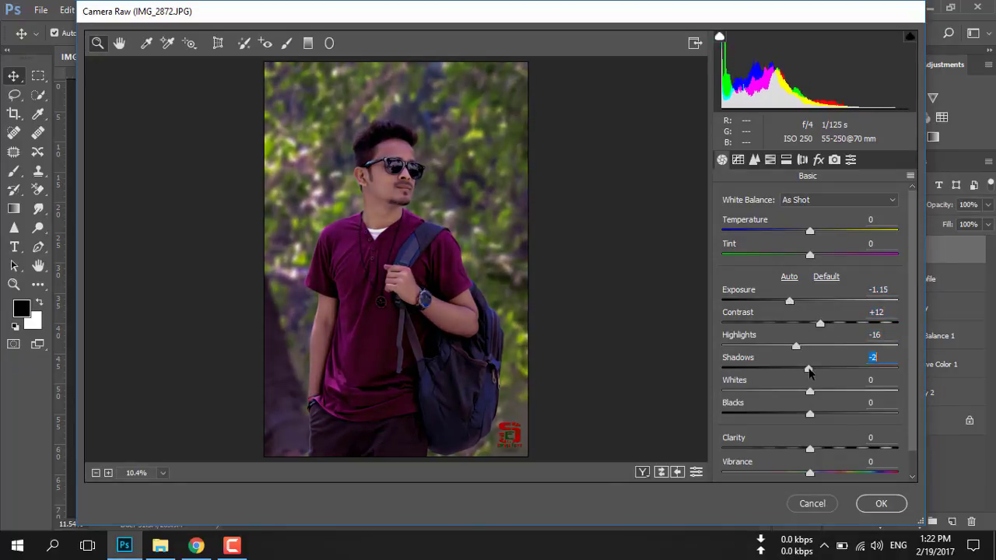
pyautogui.moveTo(810, 414); pyautogui.dragTo(800, 414)
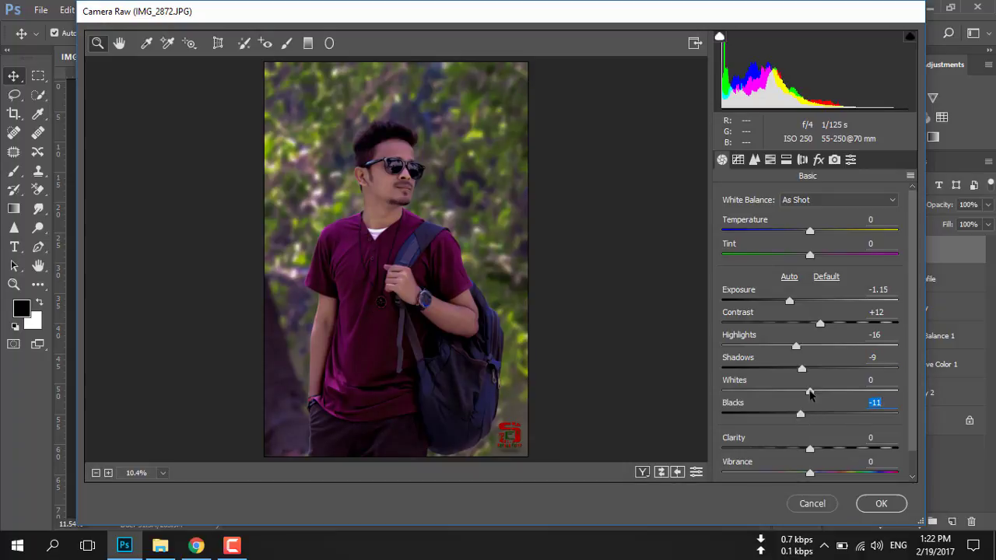
pyautogui.click(879, 503)
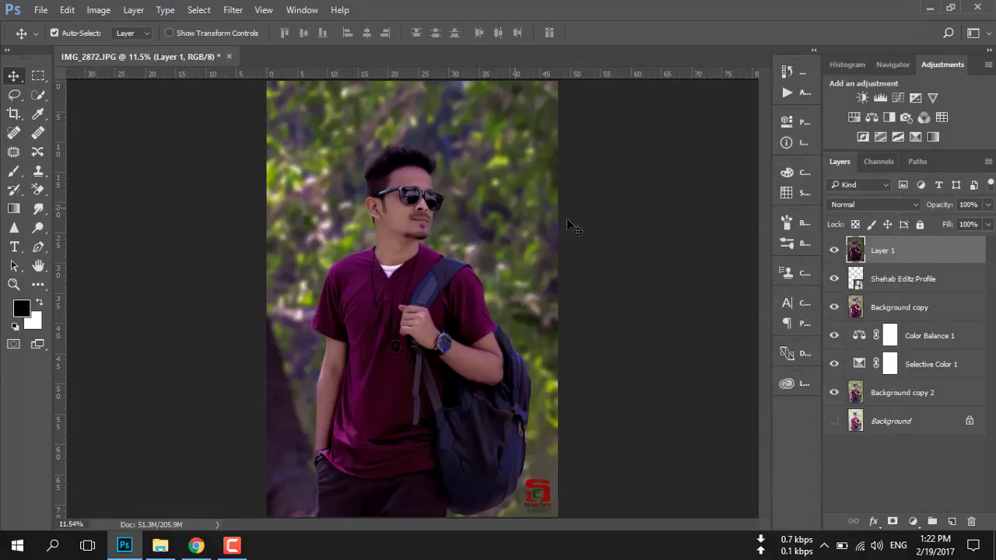
# Lasso the head, chest-and-hand and left arm, then add a Levels adjustment masked to them
pyautogui.press('l')
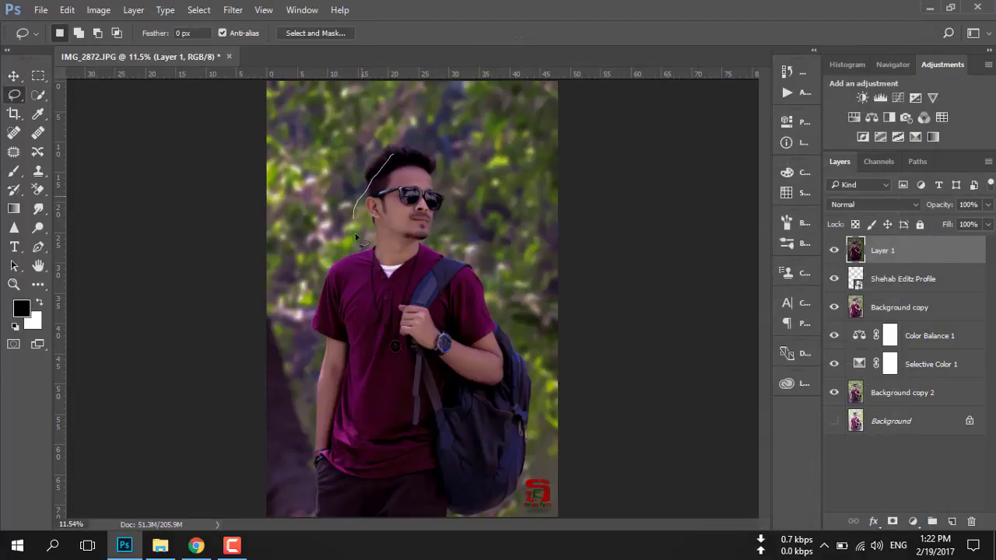
pyautogui.moveTo(355, 236); pyautogui.dragTo(448, 155)
pyautogui.moveTo(432, 297)
pyautogui.mouseDown()
pyautogui.moveTo(453, 397)
pyautogui.moveTo(434, 298)
pyautogui.mouseUp()
pyautogui.moveTo(350, 325); pyautogui.dragTo(359, 354)
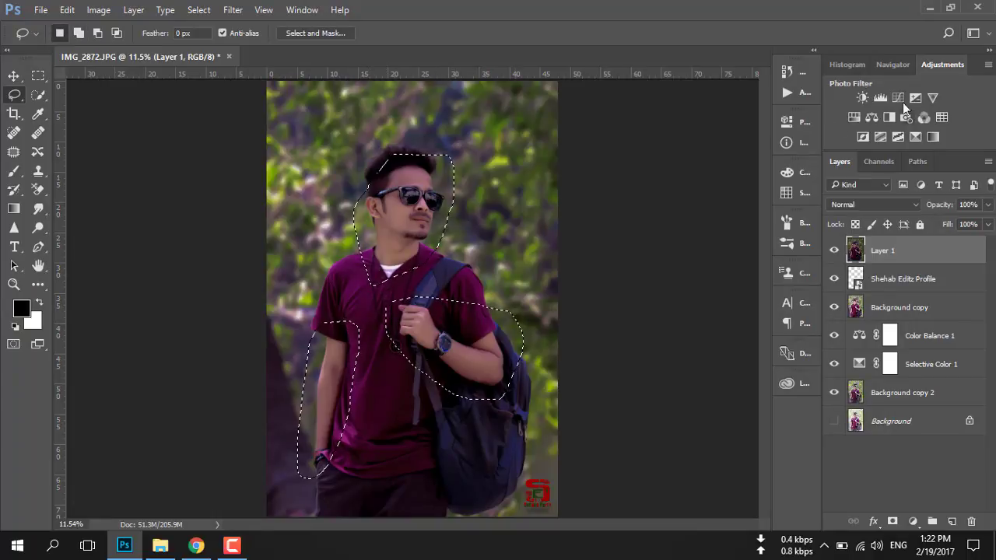
pyautogui.click(879, 97)
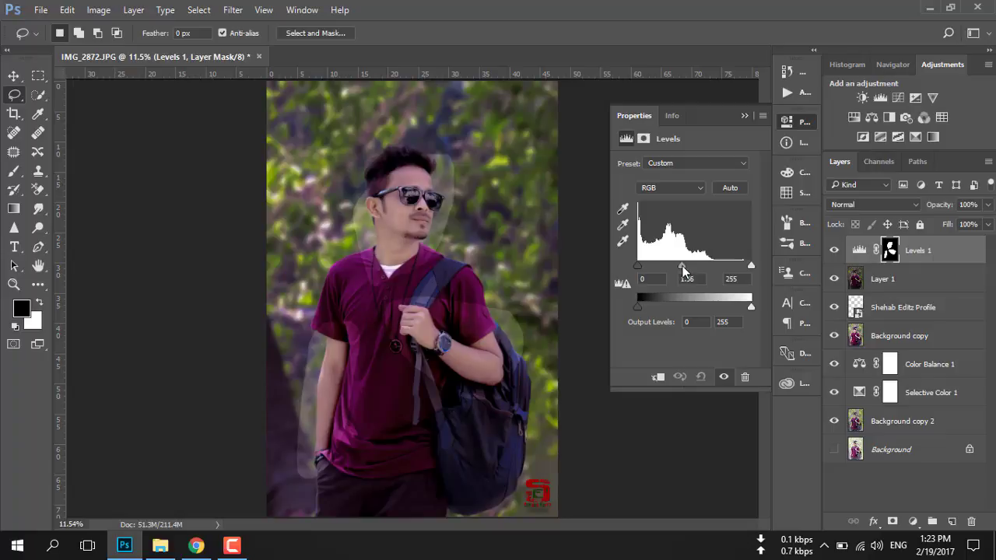
# Set Levels 1 input levels to about 20 black point and 1.70 midtone
pyautogui.moveTo(637, 266); pyautogui.dragTo(680, 269)
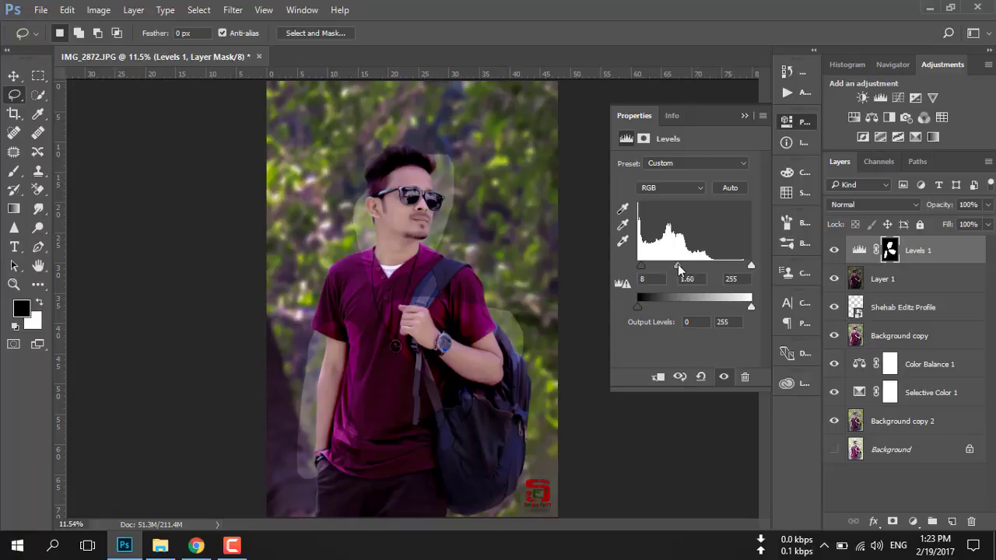
pyautogui.moveTo(678, 268); pyautogui.dragTo(649, 269)
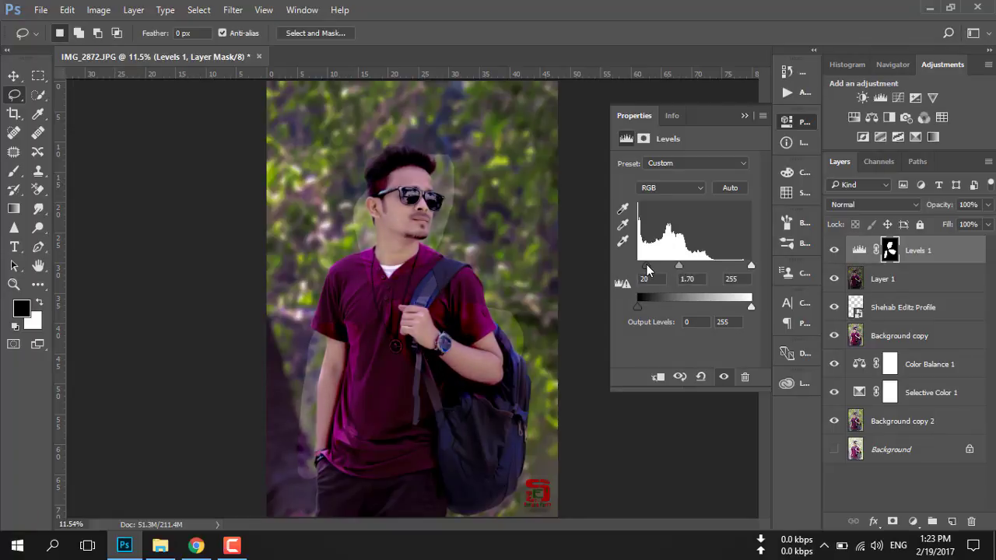
pyautogui.click(744, 118)
# Paint black on the Levels mask at 100% opacity over the head halo and upper lip
pyautogui.press('b')
pyautogui.hotkey('ctrl', '+')
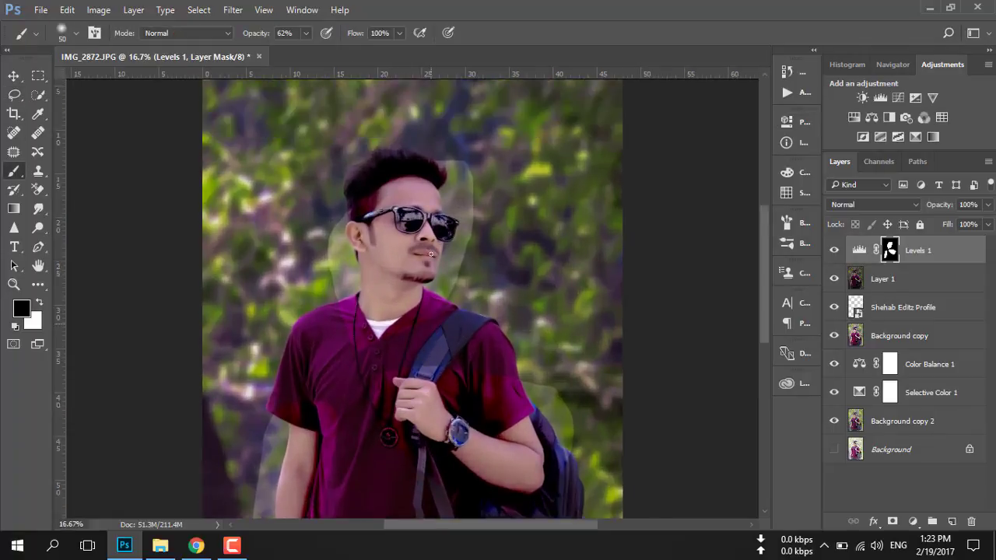
pyautogui.hotkey('ctrl', '+')
pyautogui.scroll(2, 417, 221)
pyautogui.press(']')
pyautogui.press(']')
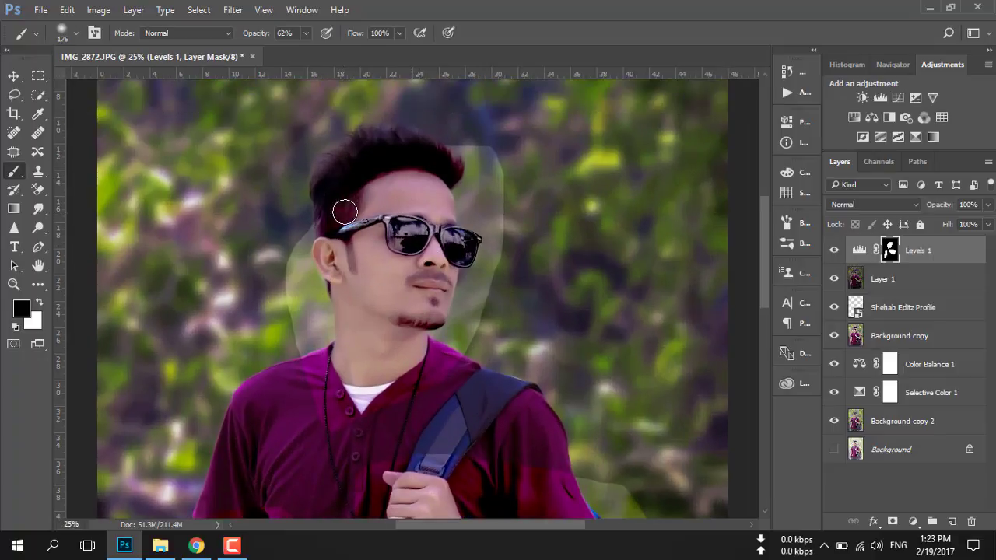
pyautogui.moveTo(306, 40); pyautogui.dragTo(340, 48)
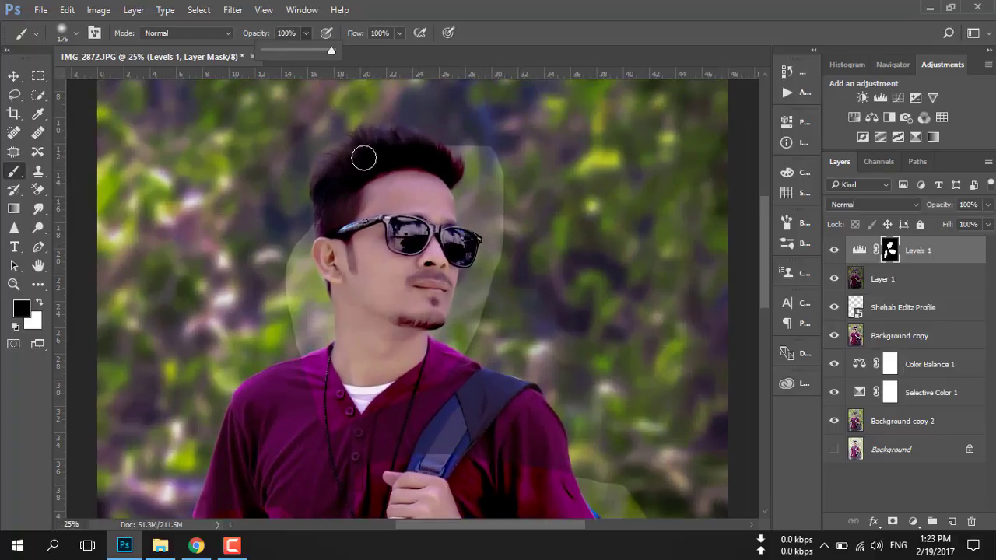
pyautogui.moveTo(420, 159)
pyautogui.mouseDown()
pyautogui.moveTo(495, 216)
pyautogui.moveTo(451, 329)
pyautogui.moveTo(451, 372)
pyautogui.moveTo(440, 355)
pyautogui.moveTo(409, 391)
pyautogui.moveTo(344, 423)
pyautogui.moveTo(307, 360)
pyautogui.moveTo(326, 427)
pyautogui.moveTo(321, 302)
pyautogui.moveTo(296, 324)
pyautogui.moveTo(318, 290)
pyautogui.moveTo(307, 222)
pyautogui.moveTo(341, 215)
pyautogui.mouseUp()
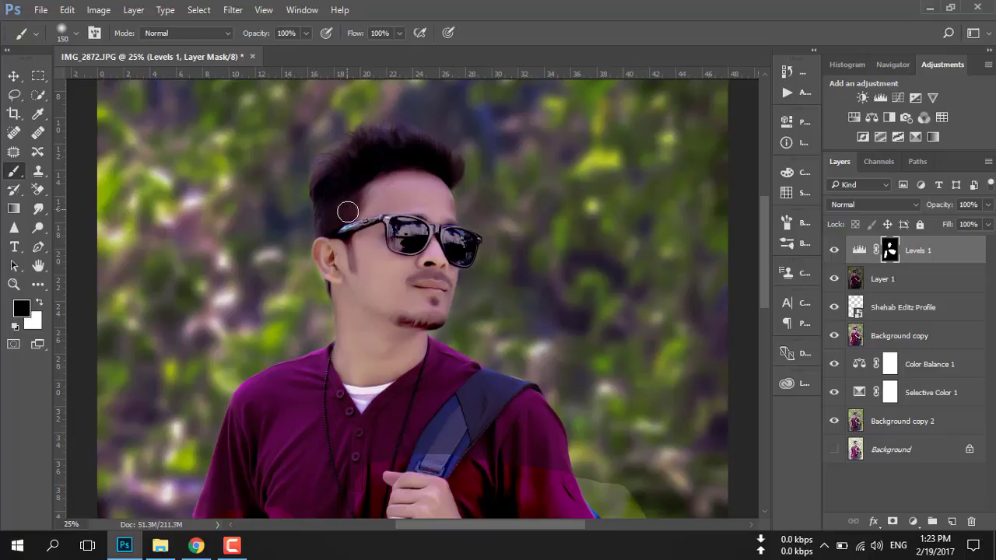
pyautogui.press('[')
pyautogui.press('[')
pyautogui.press('[')
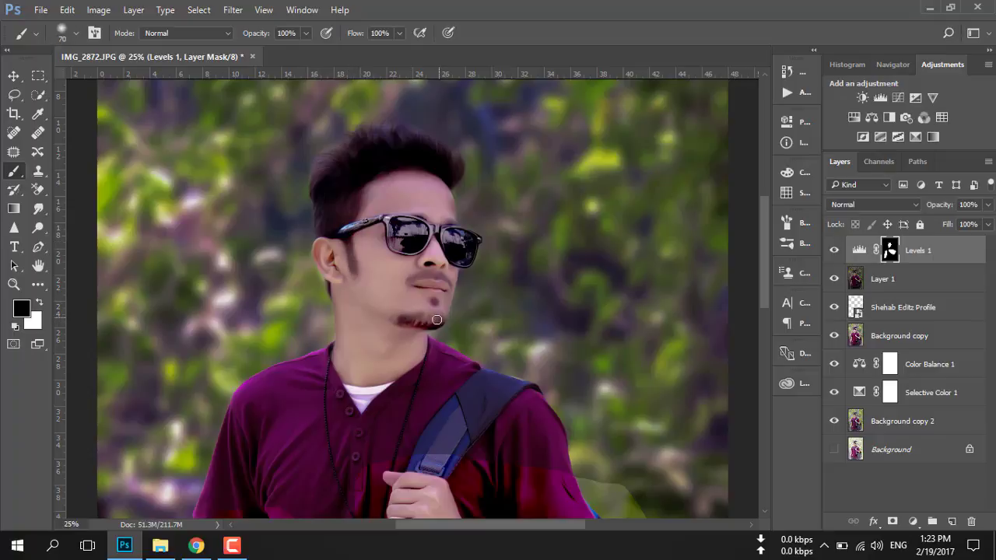
pyautogui.moveTo(412, 281); pyautogui.dragTo(445, 280)
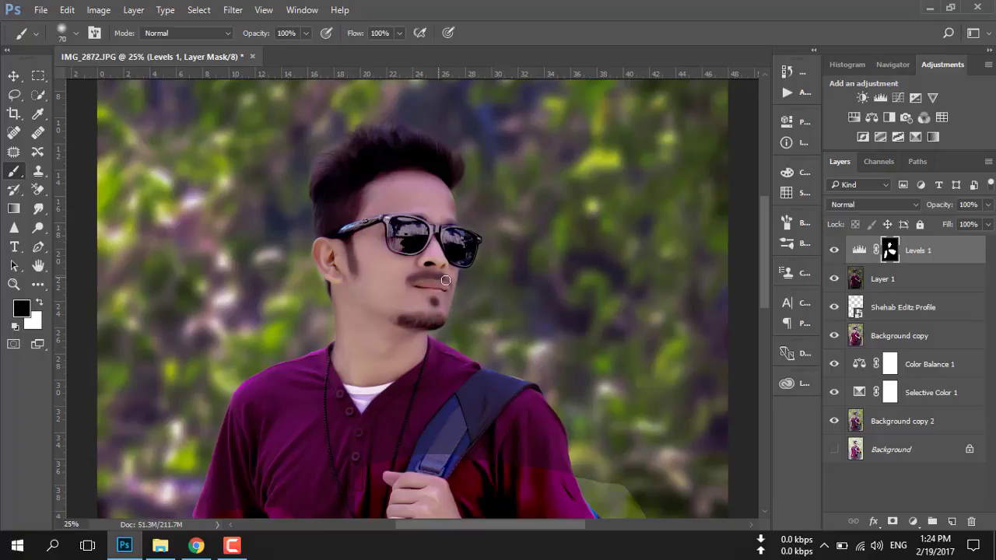
# Paint out the halos and reddish fringes along the shoulder, left sleeve and left arm
pyautogui.scroll(-8, 247, 236)
pyautogui.scroll(-2, 366, 272)
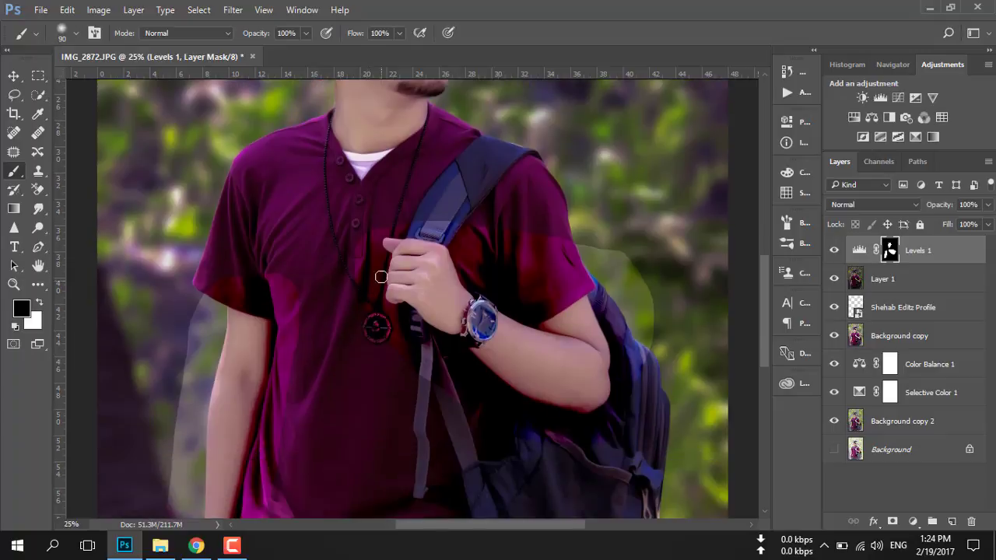
pyautogui.press(']')
pyautogui.press(']')
pyautogui.press(']')
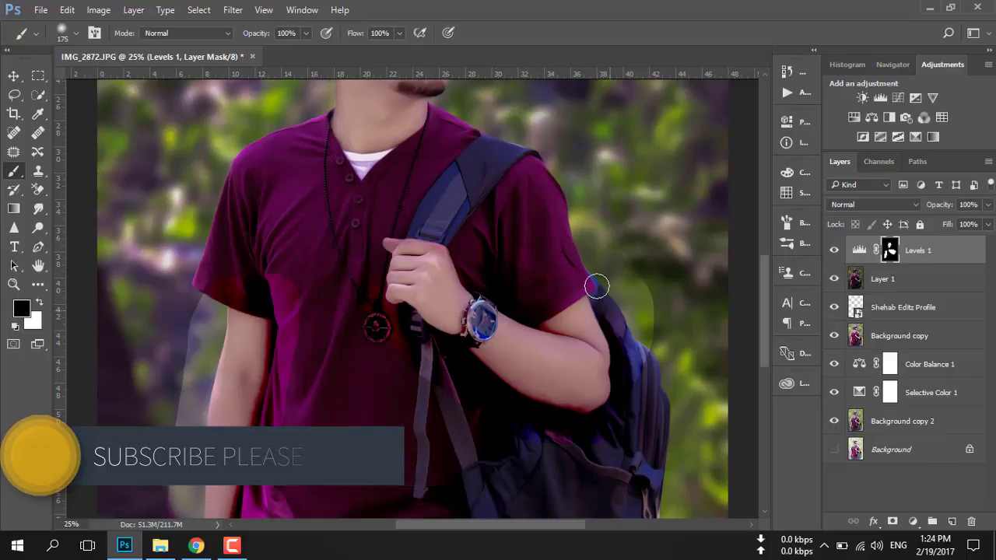
pyautogui.moveTo(600, 279)
pyautogui.mouseDown()
pyautogui.moveTo(610, 329)
pyautogui.moveTo(653, 345)
pyautogui.moveTo(625, 356)
pyautogui.moveTo(651, 314)
pyautogui.moveTo(595, 422)
pyautogui.mouseUp()
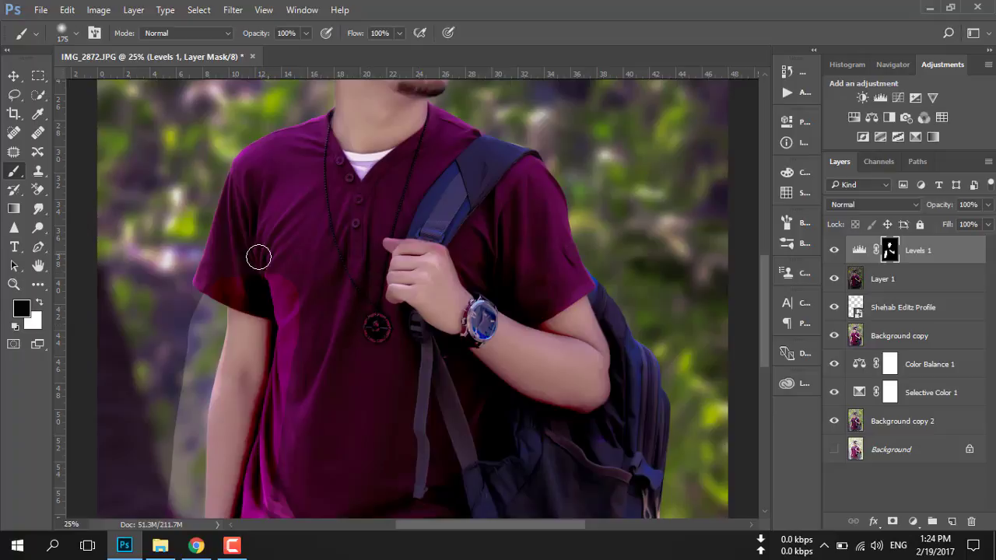
pyautogui.moveTo(258, 257)
pyautogui.mouseDown()
pyautogui.moveTo(245, 291)
pyautogui.moveTo(218, 291)
pyautogui.moveTo(311, 291)
pyautogui.mouseUp()
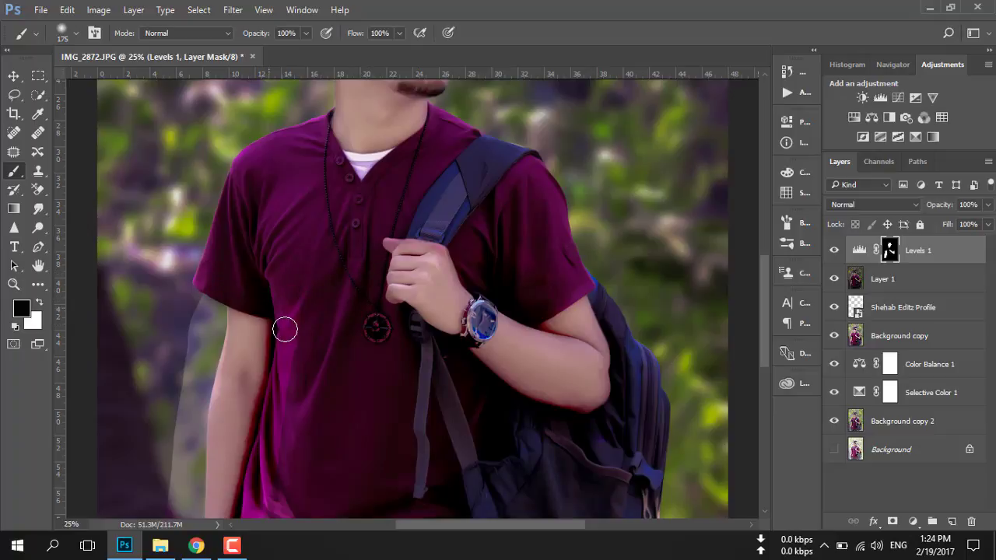
pyautogui.scroll(-3, 316, 351)
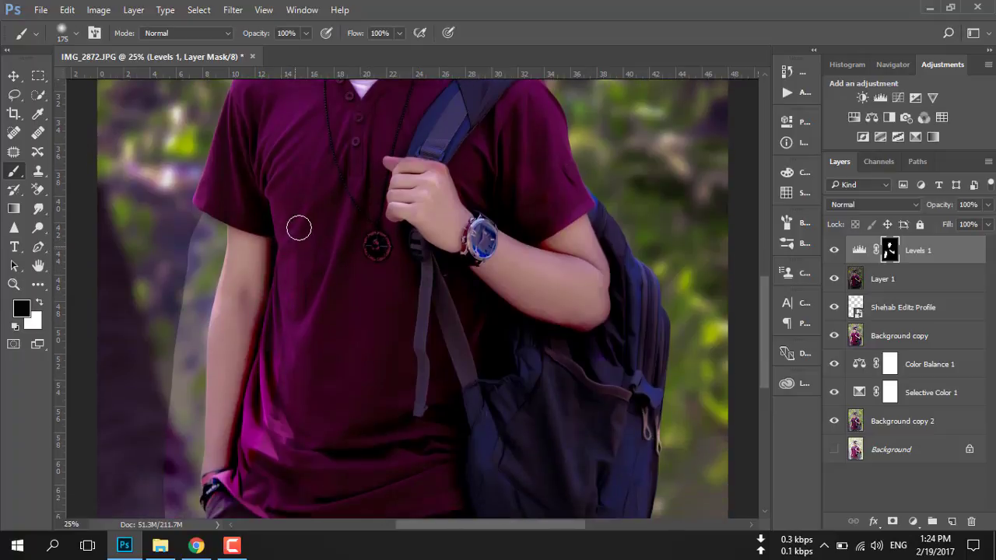
pyautogui.moveTo(247, 395)
pyautogui.mouseDown()
pyautogui.moveTo(259, 355)
pyautogui.moveTo(237, 478)
pyautogui.mouseUp()
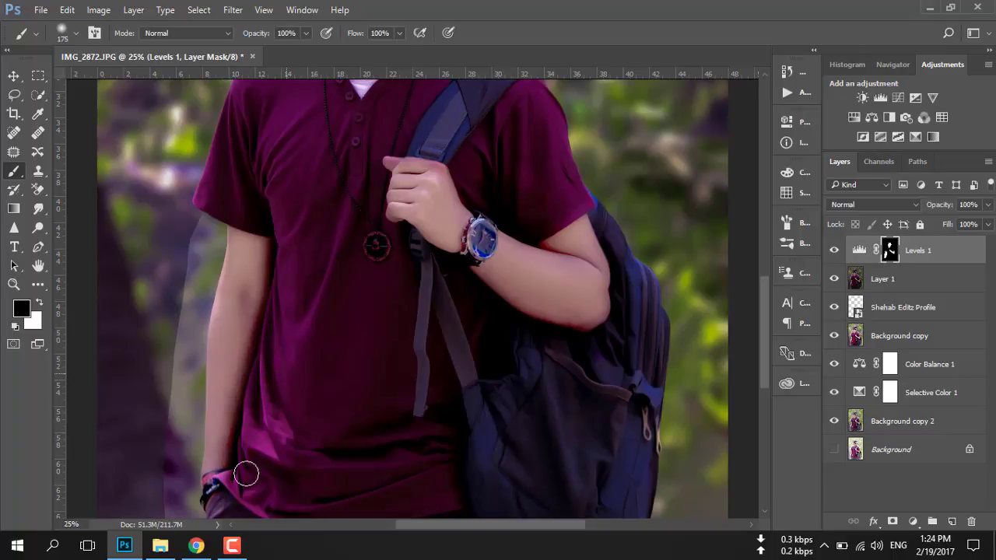
pyautogui.scroll(-3, 316, 387)
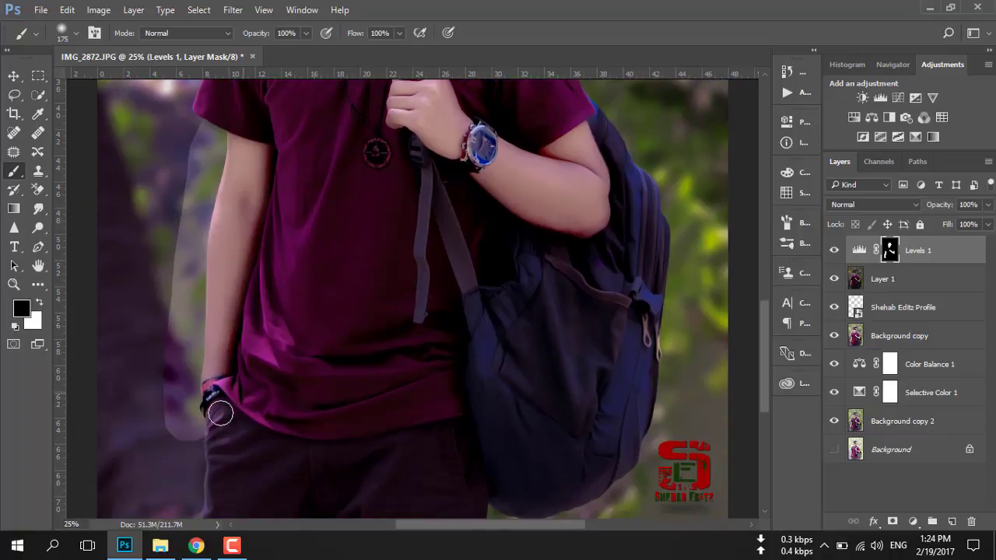
pyautogui.moveTo(220, 413)
pyautogui.mouseDown()
pyautogui.moveTo(211, 437)
pyautogui.moveTo(156, 302)
pyautogui.moveTo(189, 415)
pyautogui.moveTo(198, 294)
pyautogui.moveTo(179, 317)
pyautogui.moveTo(207, 126)
pyautogui.mouseUp()
pyautogui.scroll(2, 195, 265)
pyautogui.scroll(1, 196, 175)
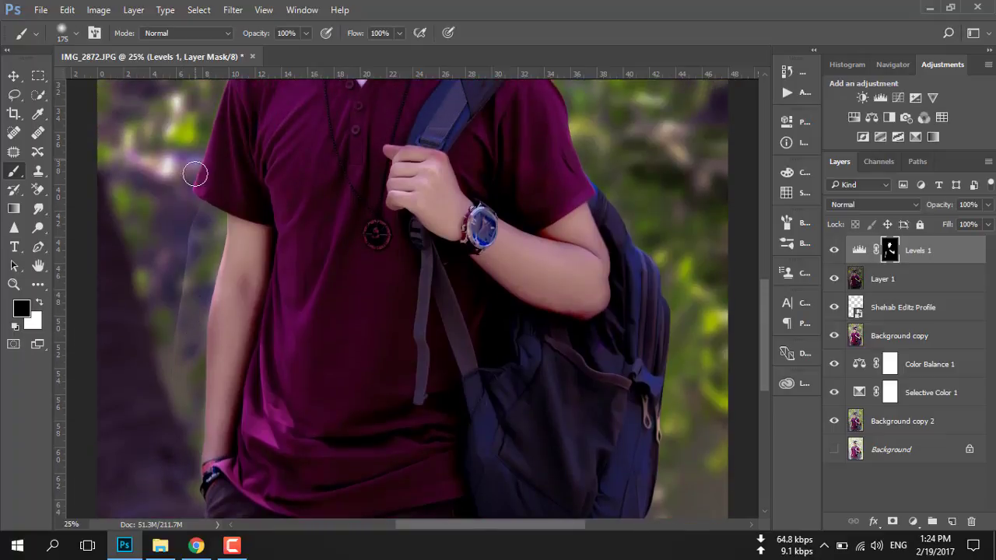
pyautogui.moveTo(195, 174)
pyautogui.mouseDown()
pyautogui.moveTo(162, 374)
pyautogui.moveTo(232, 159)
pyautogui.mouseUp()
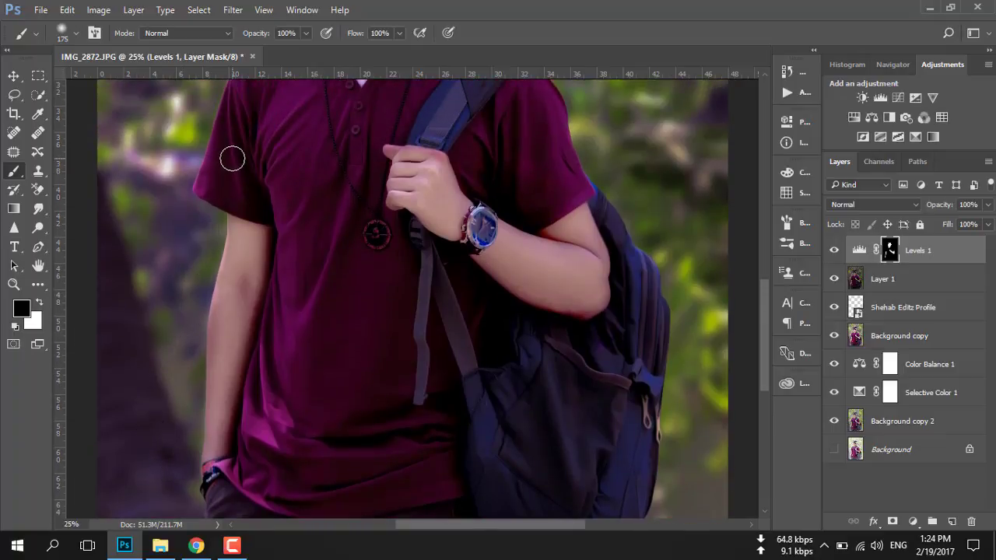
pyautogui.scroll(3, 207, 285)
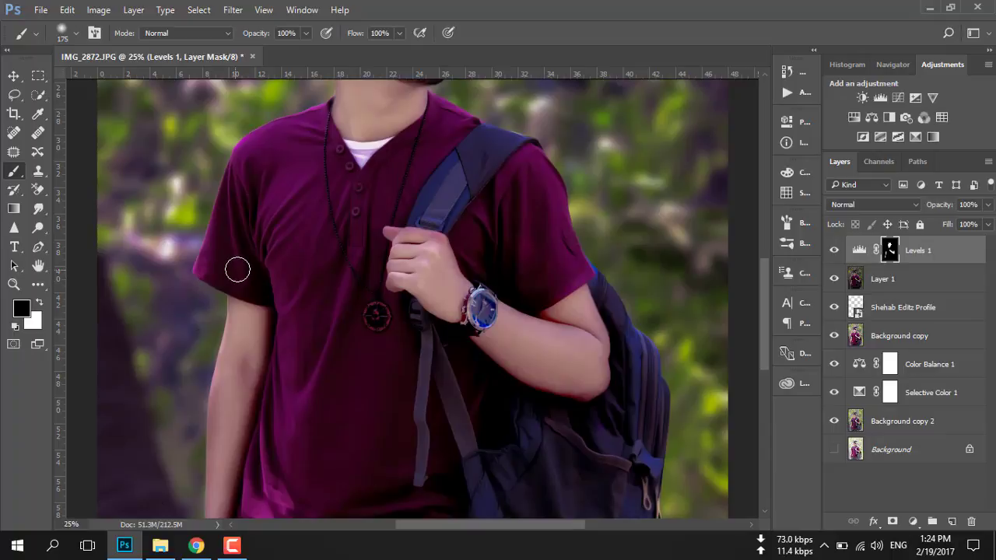
pyautogui.scroll(-2, 630, 329)
pyautogui.scroll(-1, 687, 310)
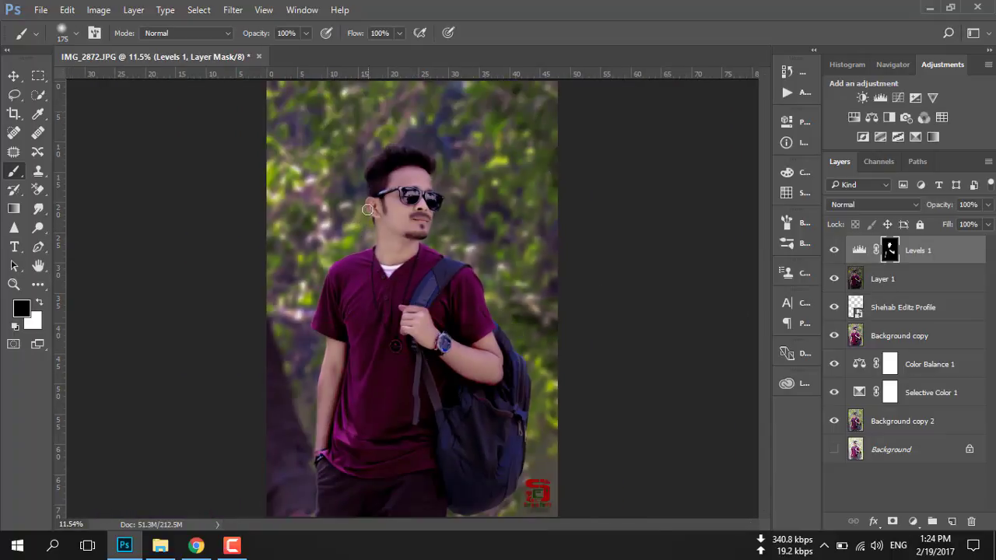
# Toggle Levels 1 on and off to compare, reviewing its settings
pyautogui.click(834, 250)
pyautogui.click(834, 250)
pyautogui.doubleClick(859, 250)
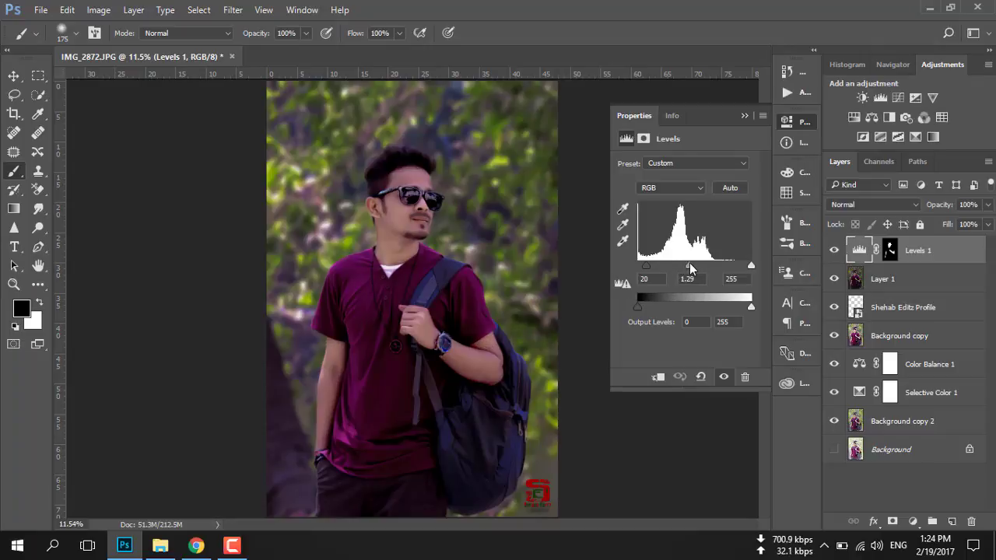
pyautogui.click(744, 117)
pyautogui.click(831, 251)
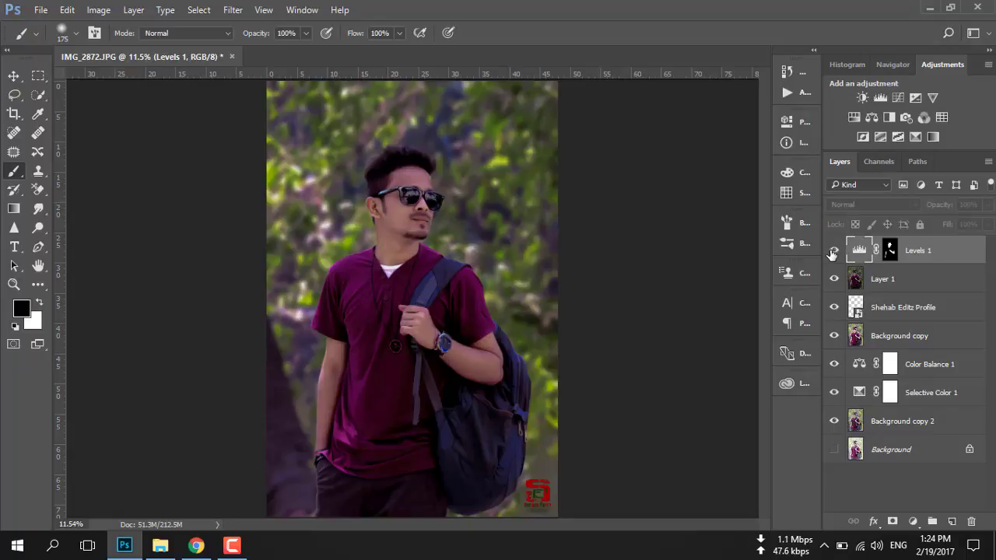
pyautogui.click(831, 251)
# Try Levels 1 at 95% opacity and merged, then undo and restore 100% opacity
pyautogui.click(985, 205)
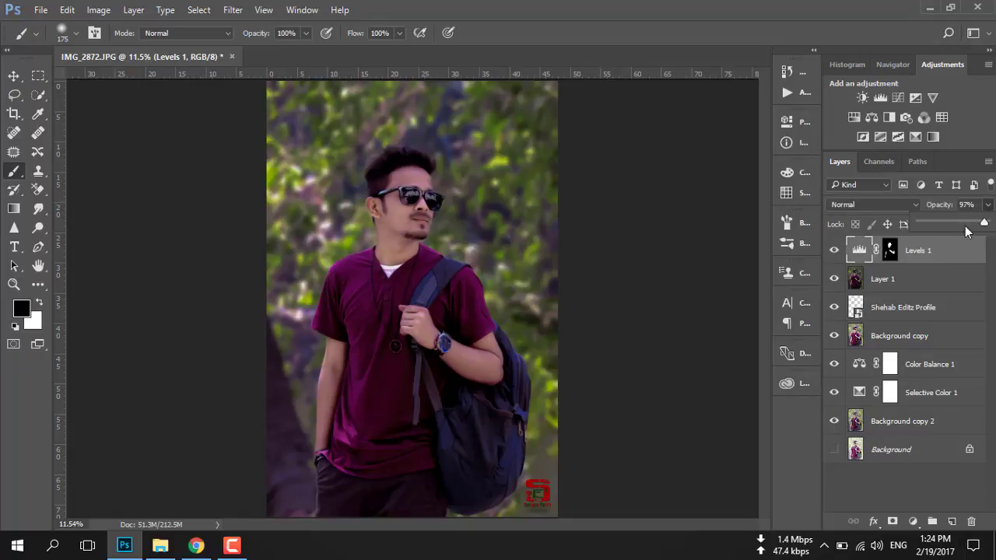
pyautogui.click(832, 255)
pyautogui.click(833, 255)
pyautogui.click(833, 255)
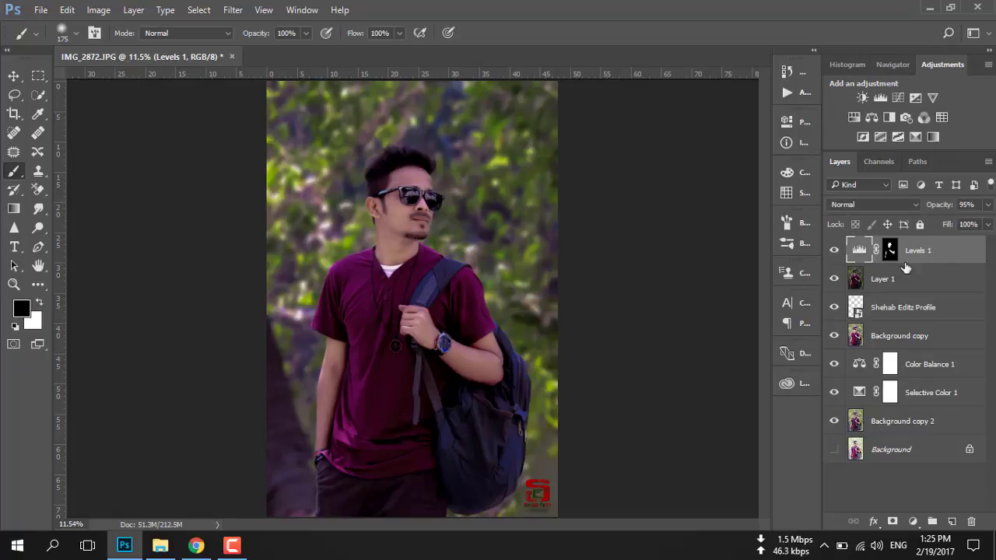
pyautogui.rightClick(939, 259)
pyautogui.click(801, 493)
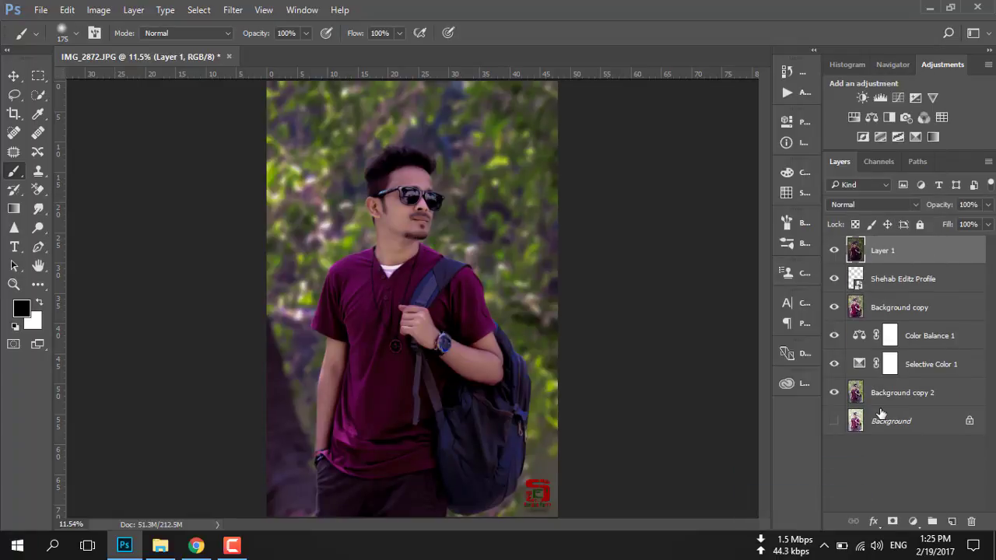
pyautogui.hotkey('ctrl', 'z')
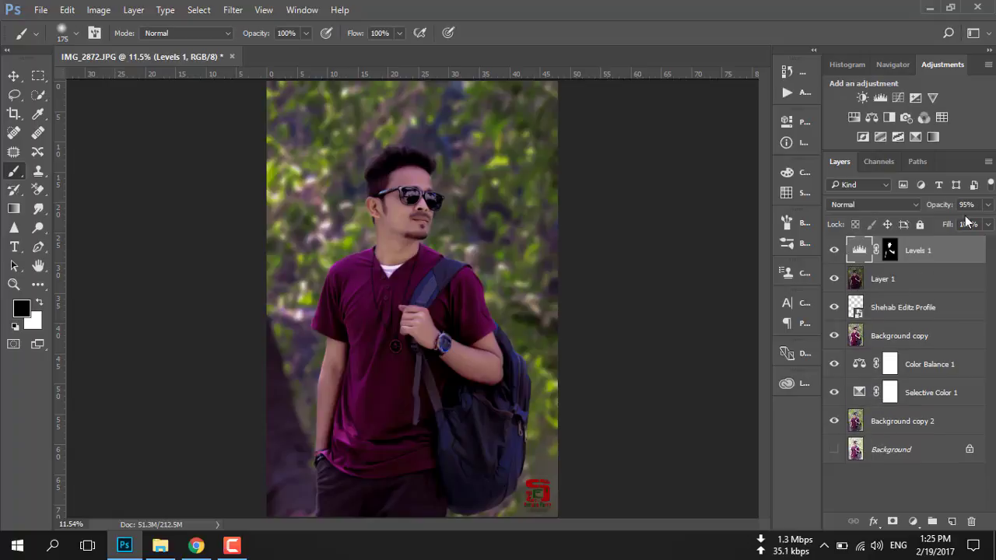
pyautogui.click(987, 206)
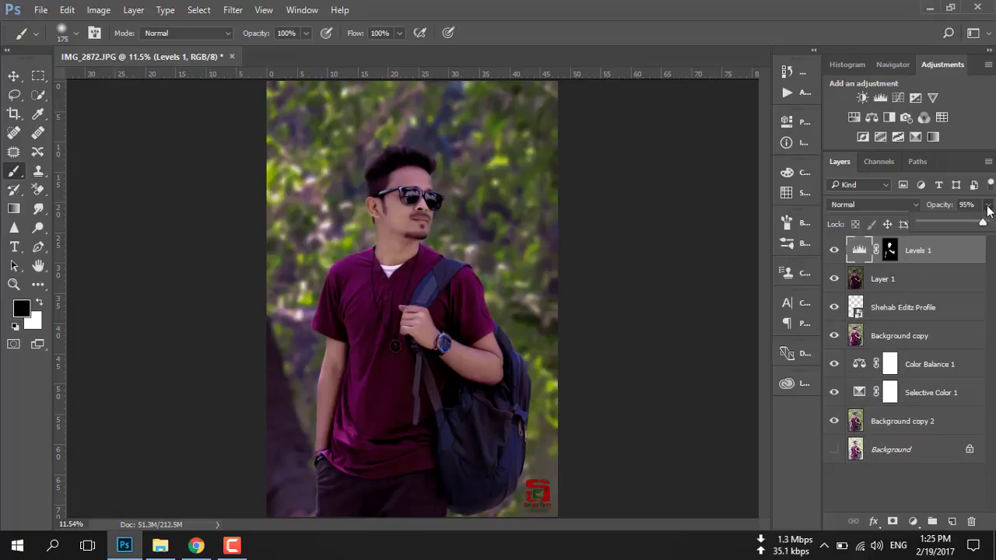
# Ease the Levels midtone to 1.39 and merge Levels 1 down into Layer 1
pyautogui.rightClick(949, 249)
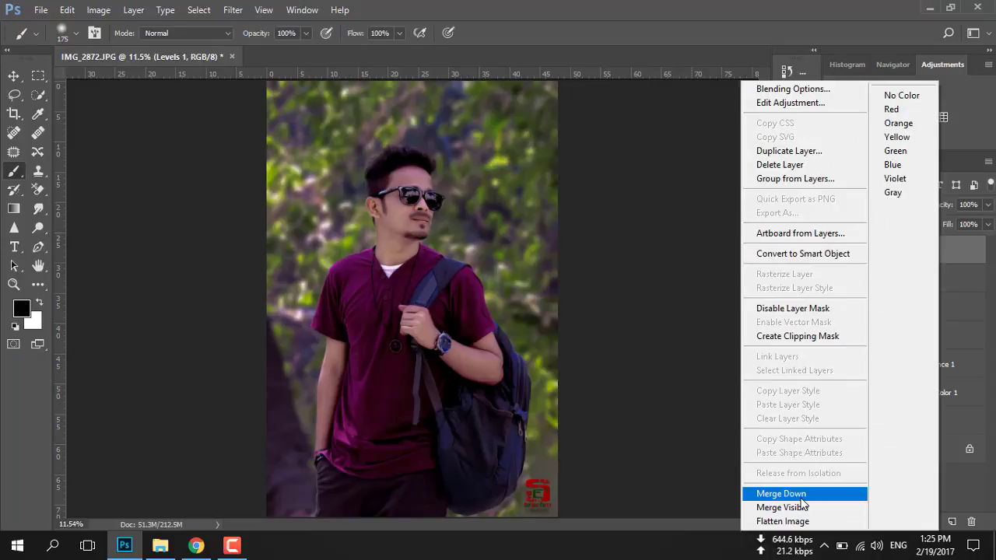
pyautogui.click(956, 264)
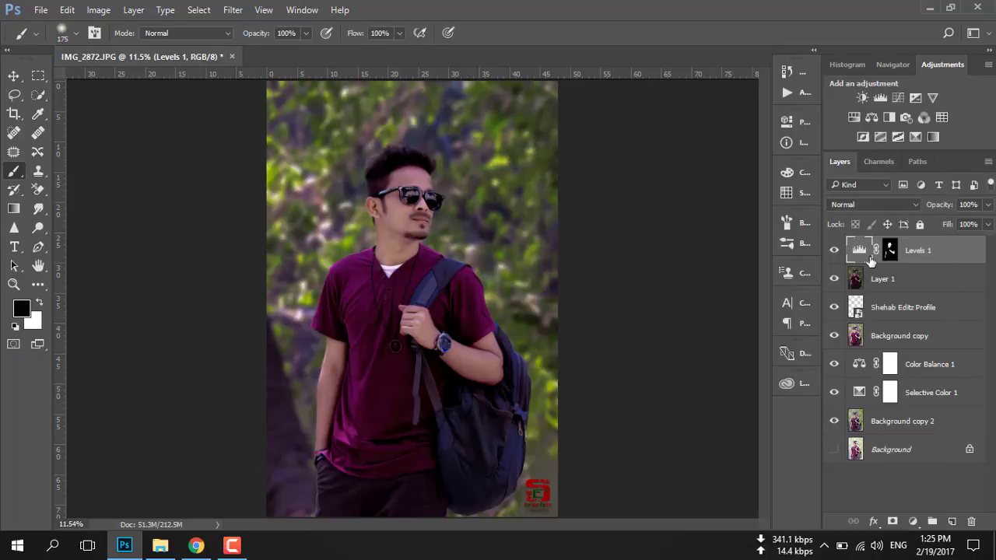
pyautogui.doubleClick(859, 250)
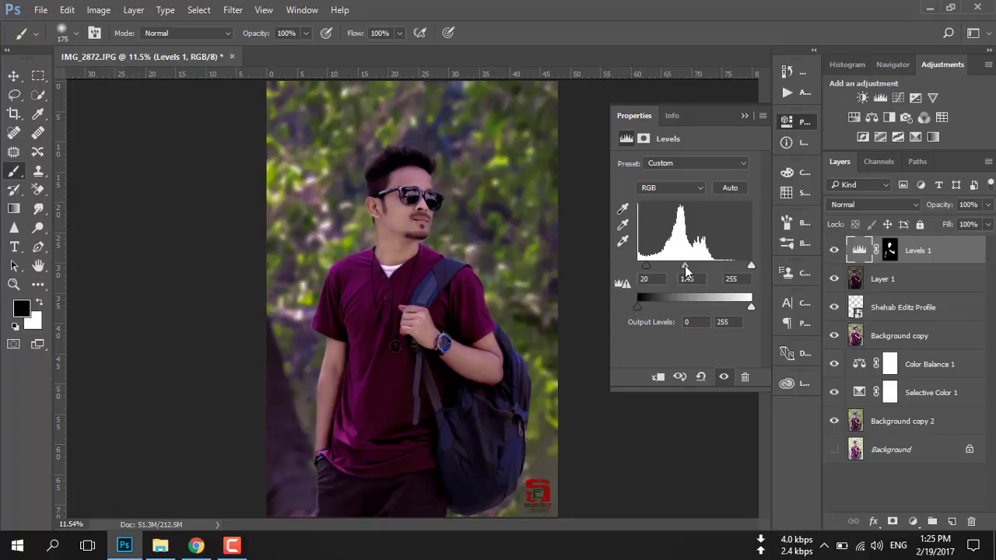
pyautogui.click(744, 116)
pyautogui.rightClick(941, 259)
pyautogui.click(769, 495)
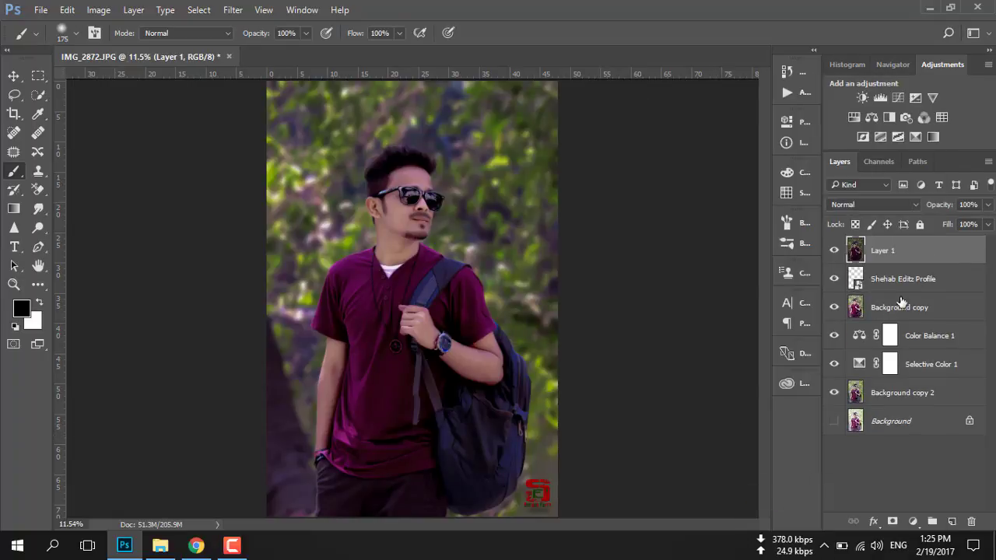
# Add Layer 2 filled with solid black and set it to Soft Light
pyautogui.click(951, 521)
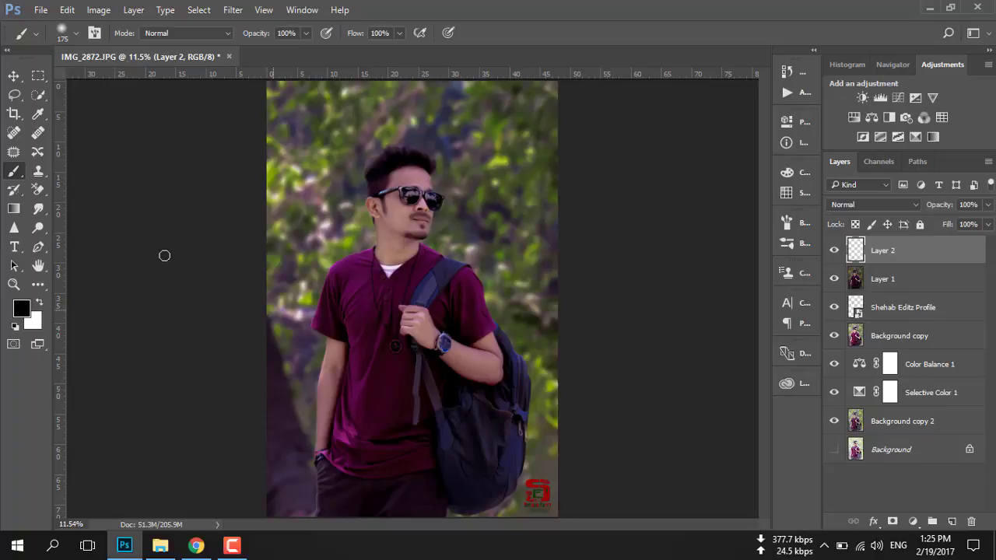
pyautogui.rightClick(11, 174)
pyautogui.click(62, 197)
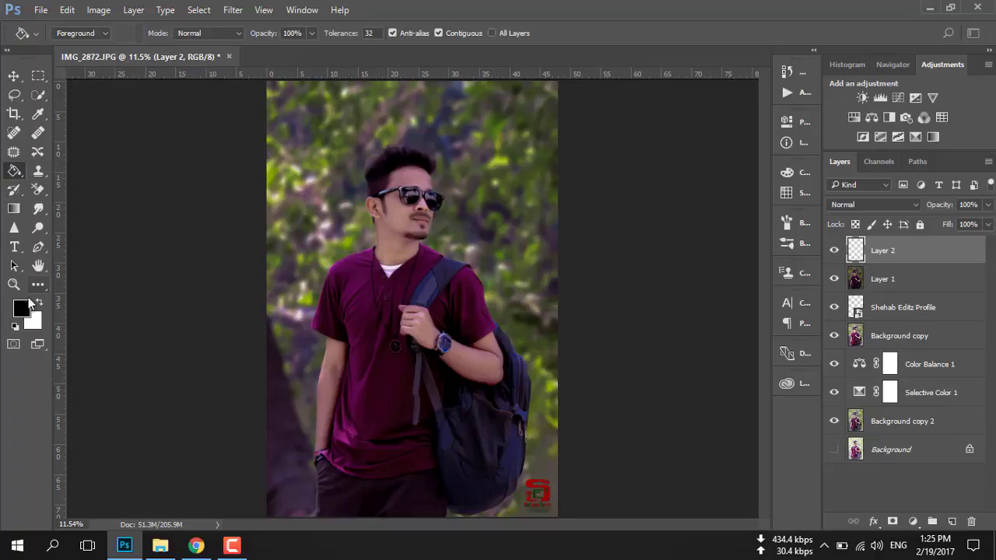
pyautogui.click(21, 309)
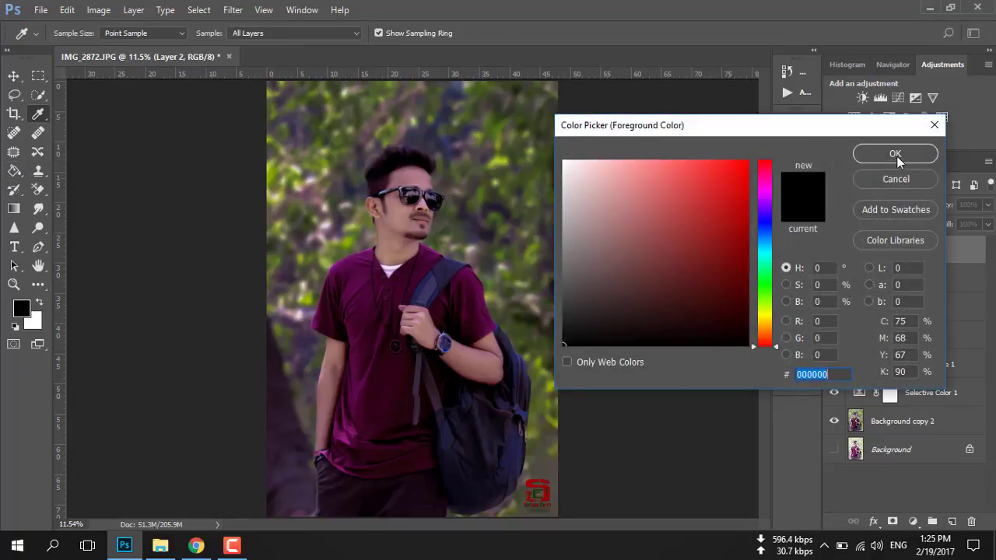
pyautogui.click(895, 154)
pyautogui.click(498, 180)
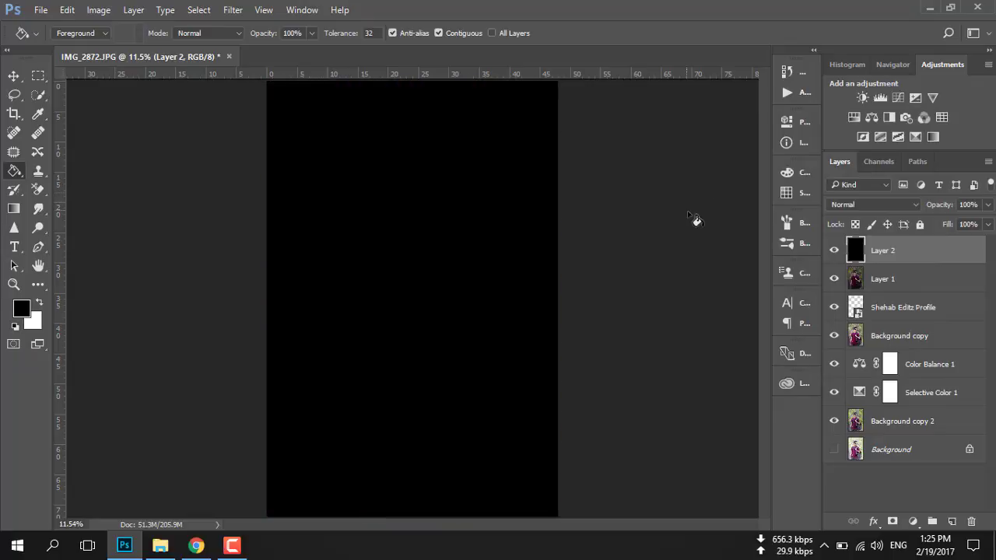
pyautogui.click(867, 205)
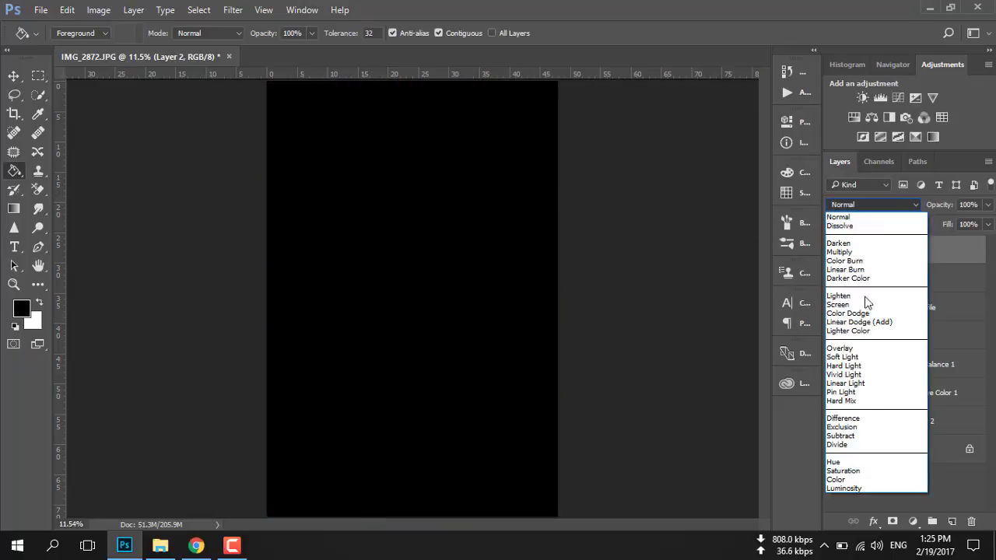
pyautogui.click(860, 362)
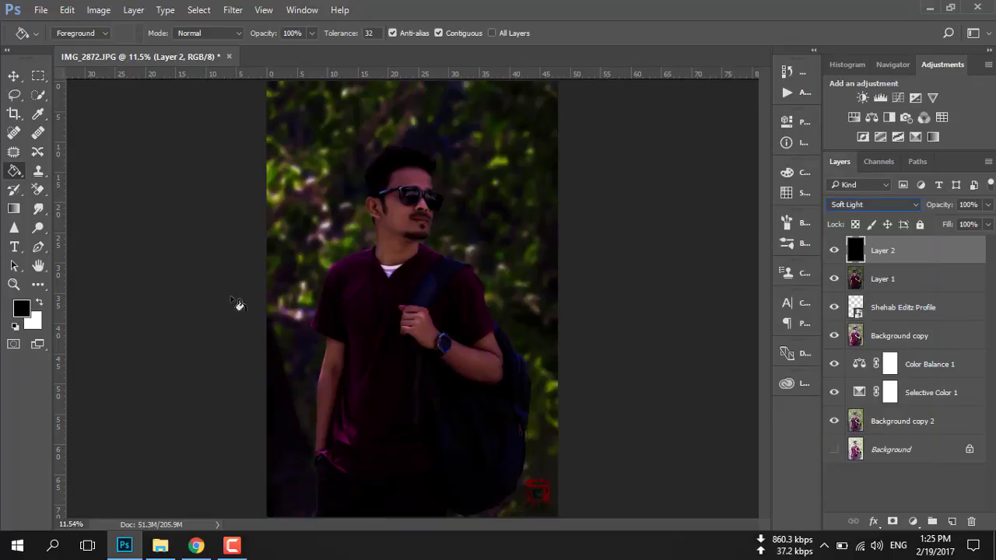
# Mask Layer 2 and paint the man's face and body with a 1900 px soft black brush
pyautogui.rightClick(14, 174)
pyautogui.click(67, 171)
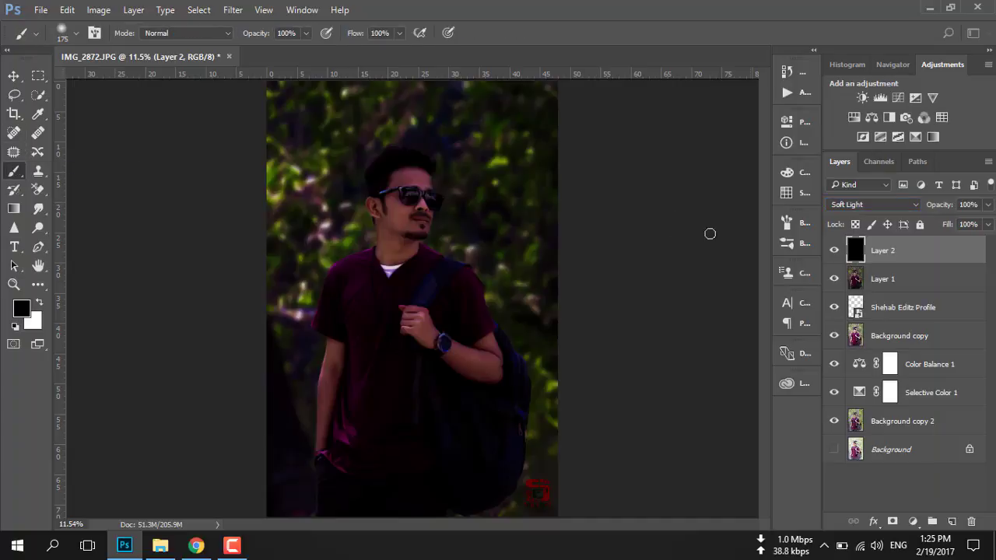
pyautogui.click(892, 520)
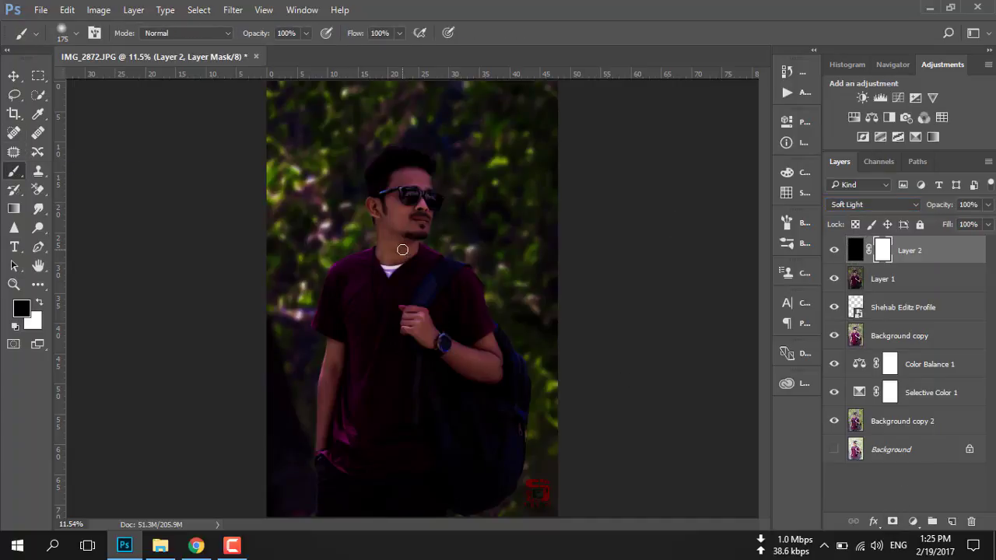
pyautogui.press(']')
pyautogui.press(']')
pyautogui.press(']')
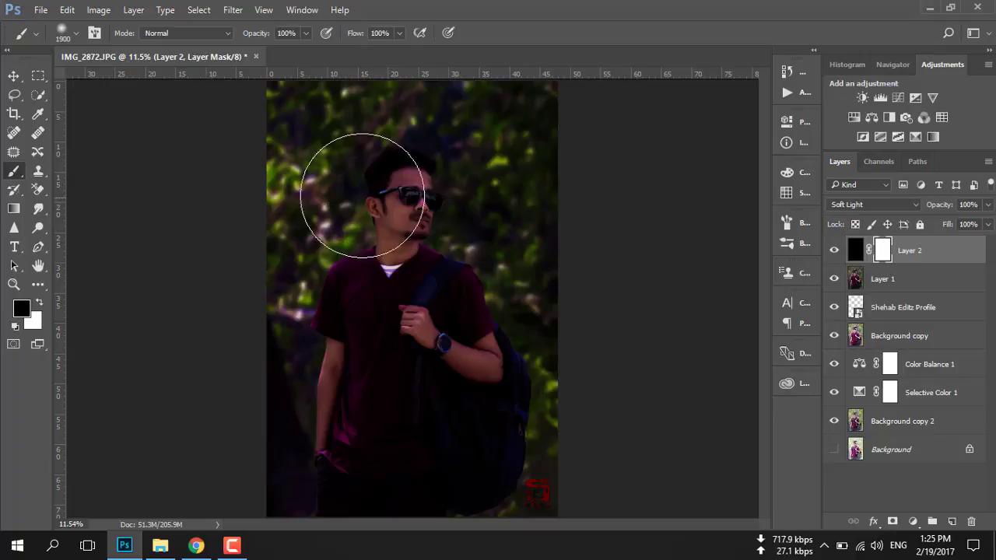
pyautogui.click(77, 33)
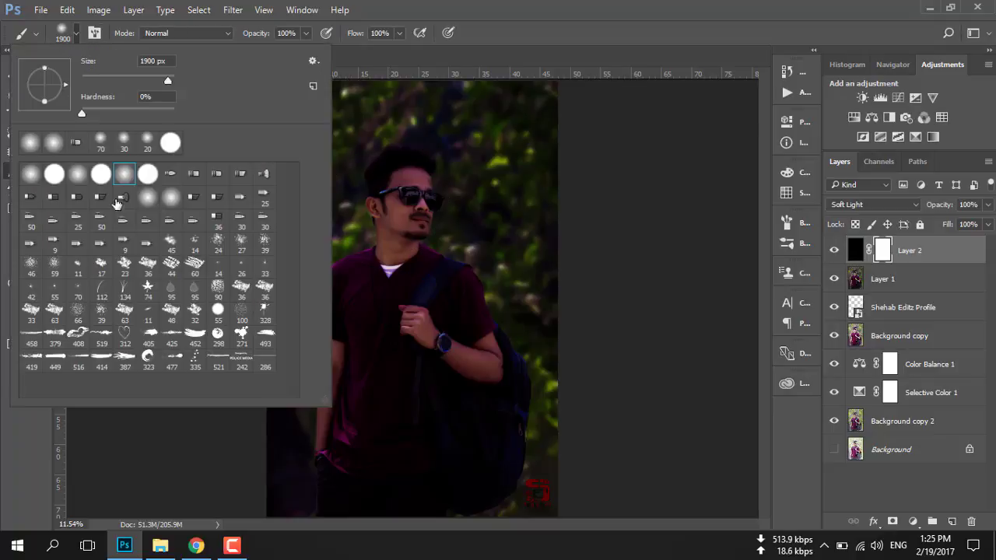
pyautogui.doubleClick(122, 182)
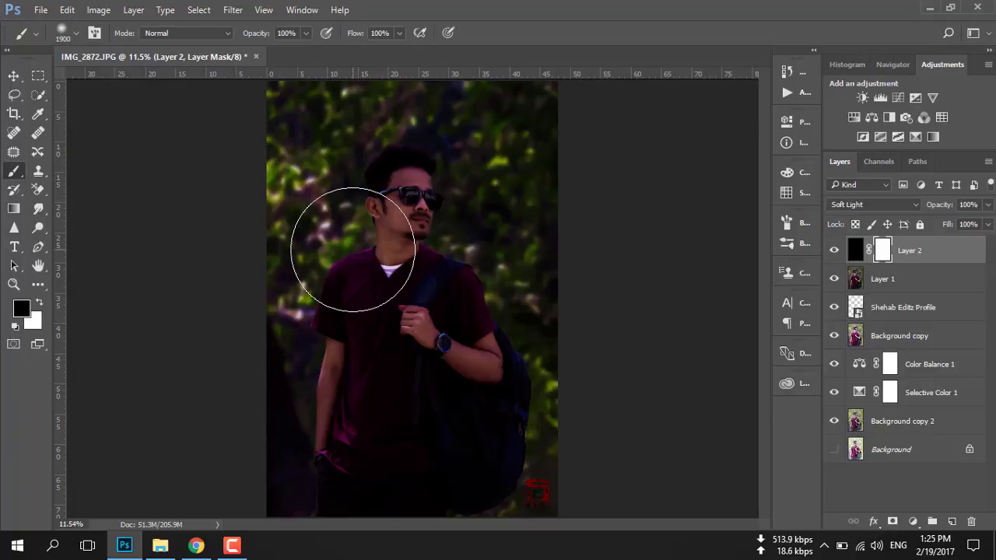
pyautogui.moveTo(379, 168)
pyautogui.mouseDown()
pyautogui.moveTo(444, 186)
pyautogui.moveTo(369, 223)
pyautogui.moveTo(344, 267)
pyautogui.moveTo(353, 430)
pyautogui.moveTo(467, 420)
pyautogui.moveTo(500, 289)
pyautogui.moveTo(444, 174)
pyautogui.moveTo(353, 191)
pyautogui.moveTo(416, 324)
pyautogui.moveTo(423, 235)
pyautogui.moveTo(400, 411)
pyautogui.moveTo(477, 351)
pyautogui.mouseUp()
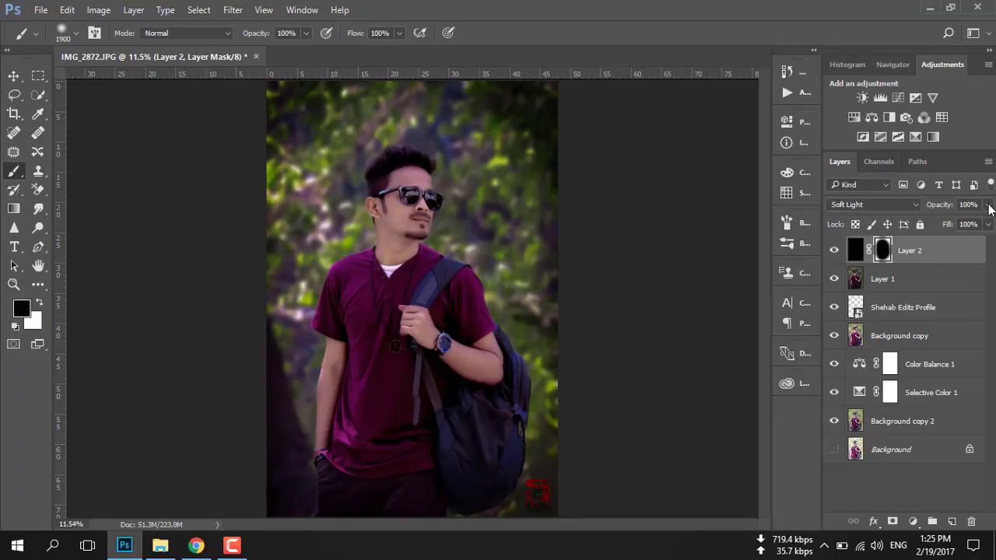
# Lower Layer 2's opacity to 34% and merge it down into Layer 1
pyautogui.click(988, 204)
pyautogui.moveTo(986, 224); pyautogui.dragTo(978, 226)
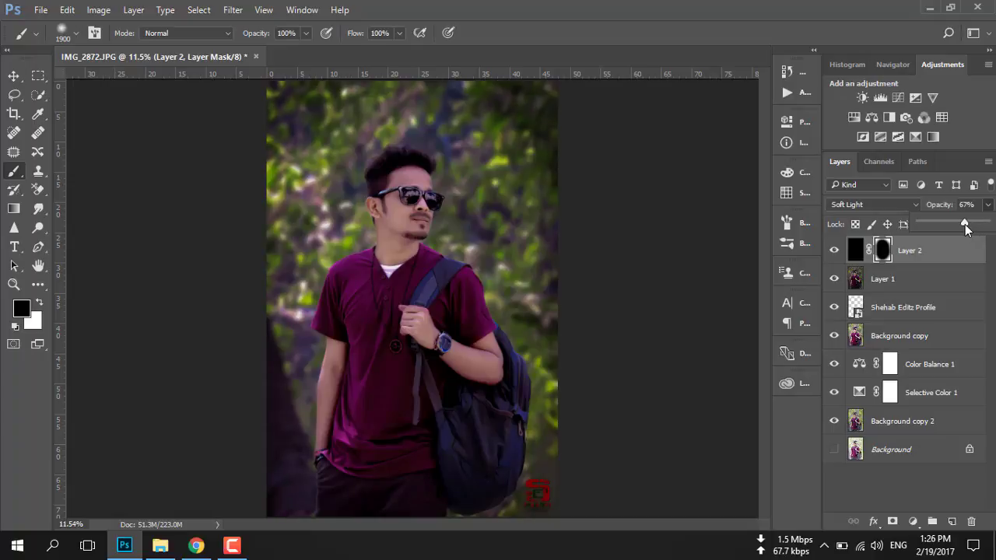
pyautogui.moveTo(945, 224); pyautogui.dragTo(942, 225)
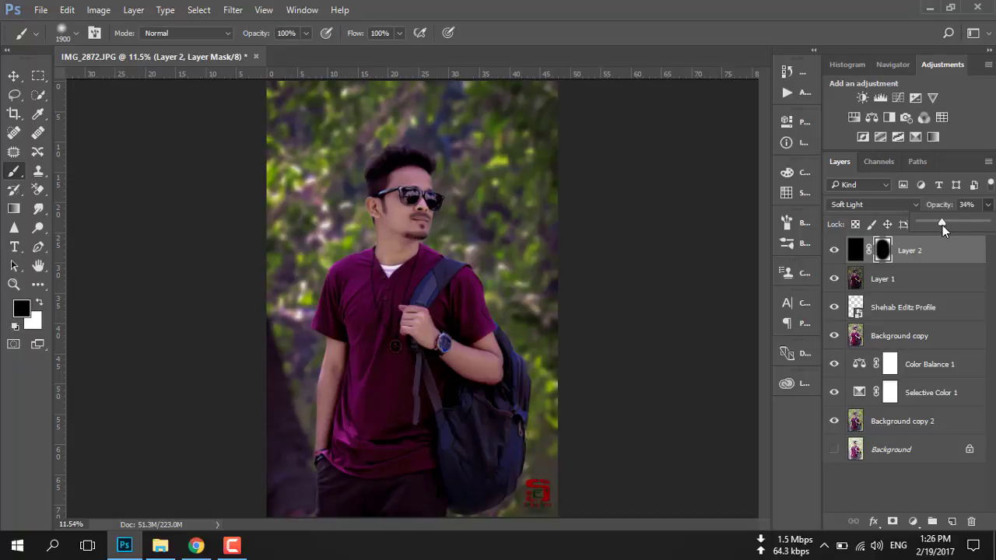
pyautogui.click(835, 251)
pyautogui.click(835, 251)
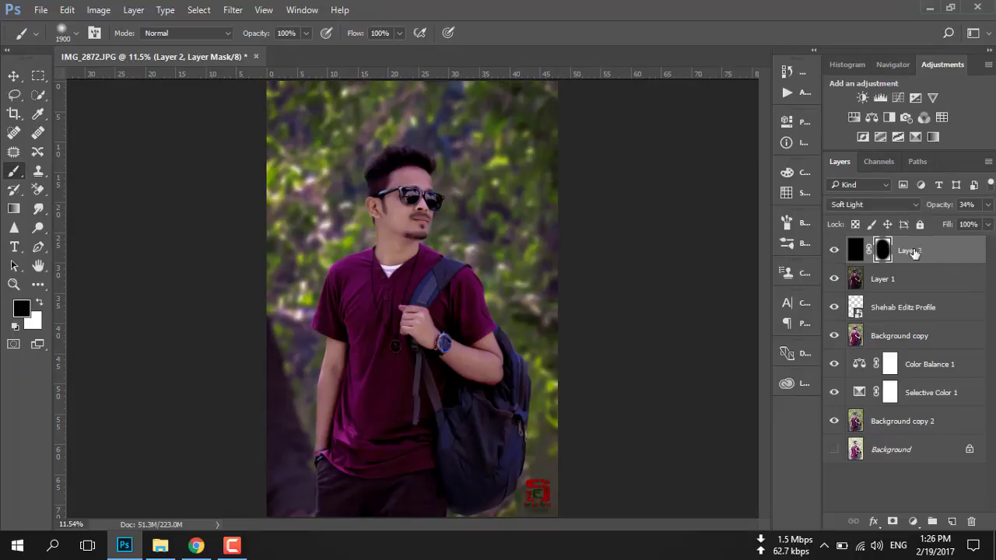
pyautogui.click(936, 257)
pyautogui.rightClick(935, 257)
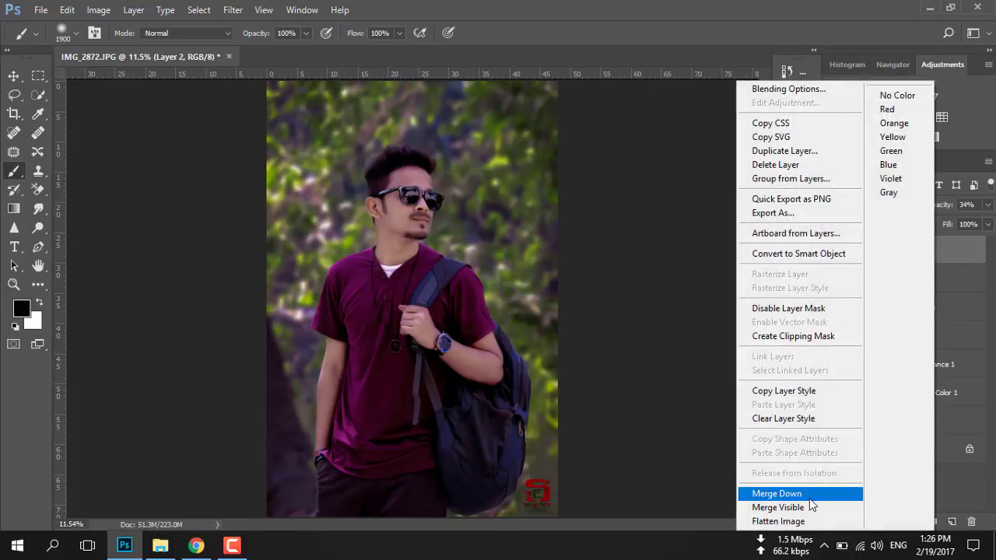
pyautogui.click(434, 299)
pyautogui.hotkey('ctrl', 'e')
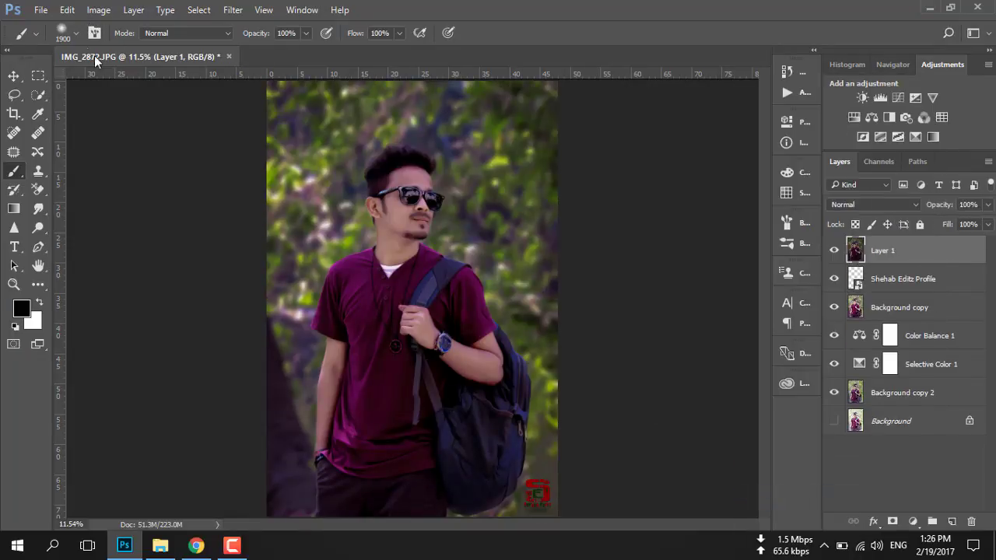
# Save the portrait as IMG_2872 JPEG on the Desktop at quality 12, then minimize Photoshop
pyautogui.click(41, 10)
pyautogui.click(84, 167)
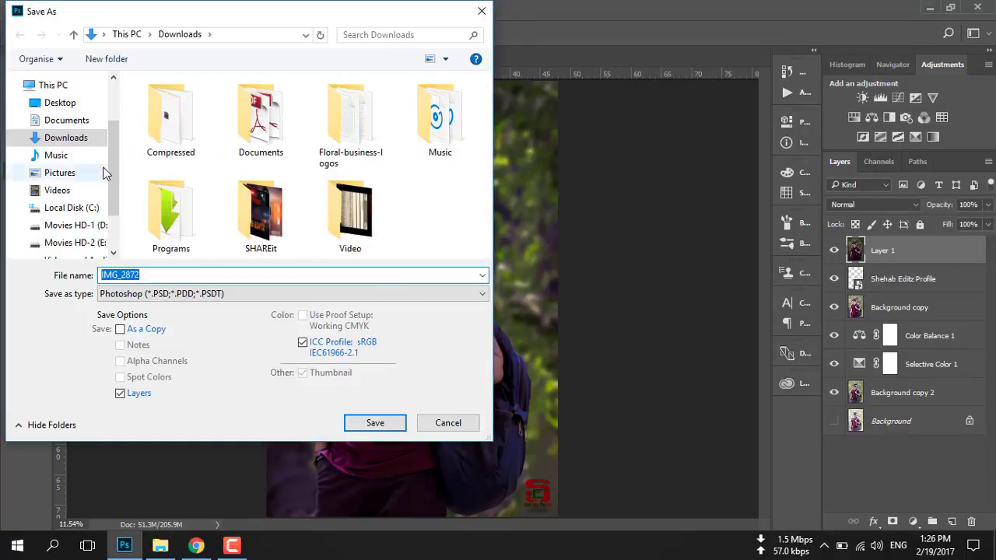
pyautogui.click(62, 103)
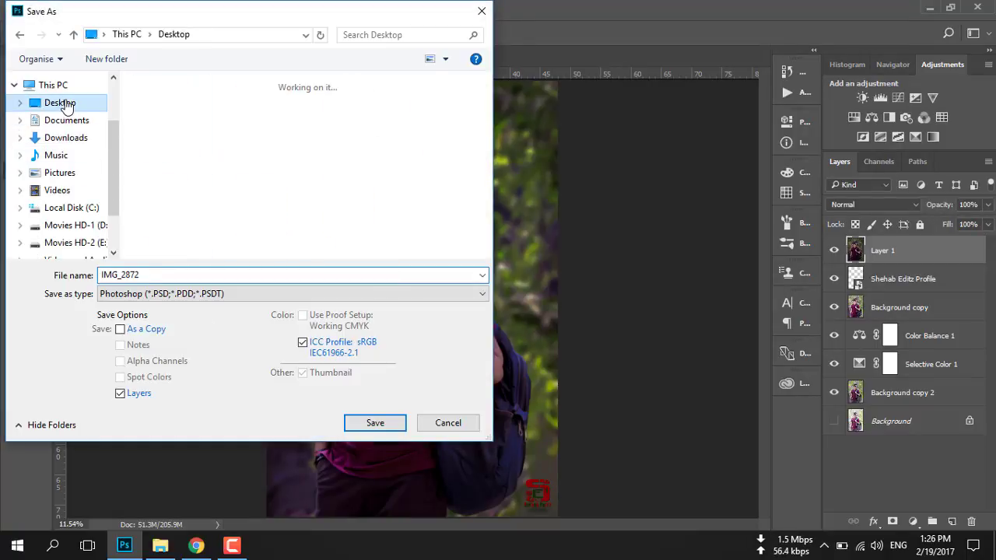
pyautogui.click(223, 294)
pyautogui.click(188, 397)
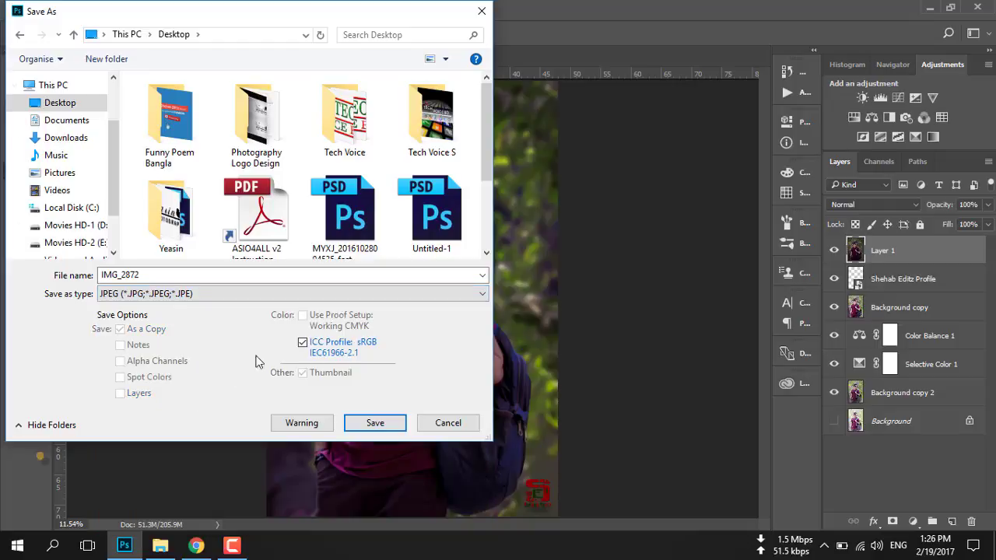
pyautogui.click(379, 418)
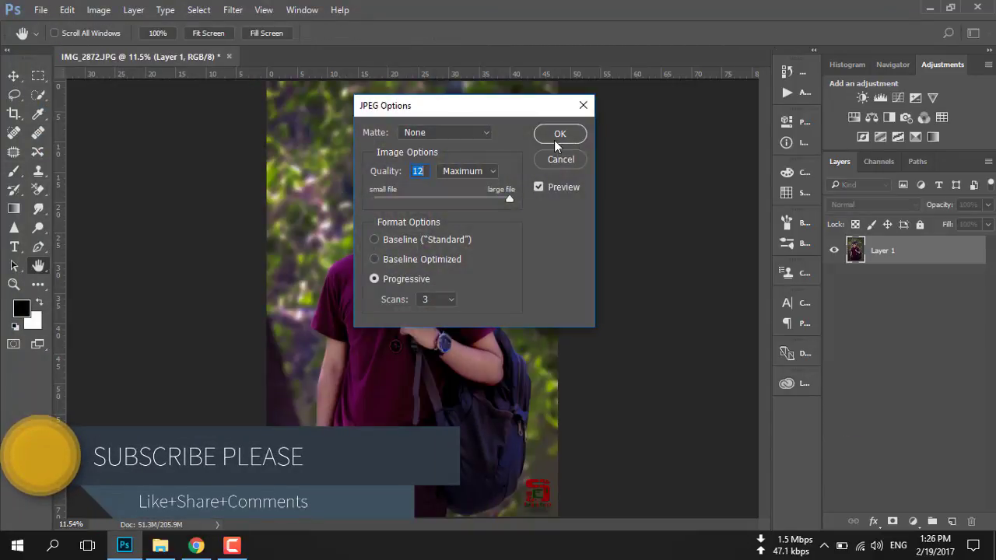
pyautogui.click(554, 140)
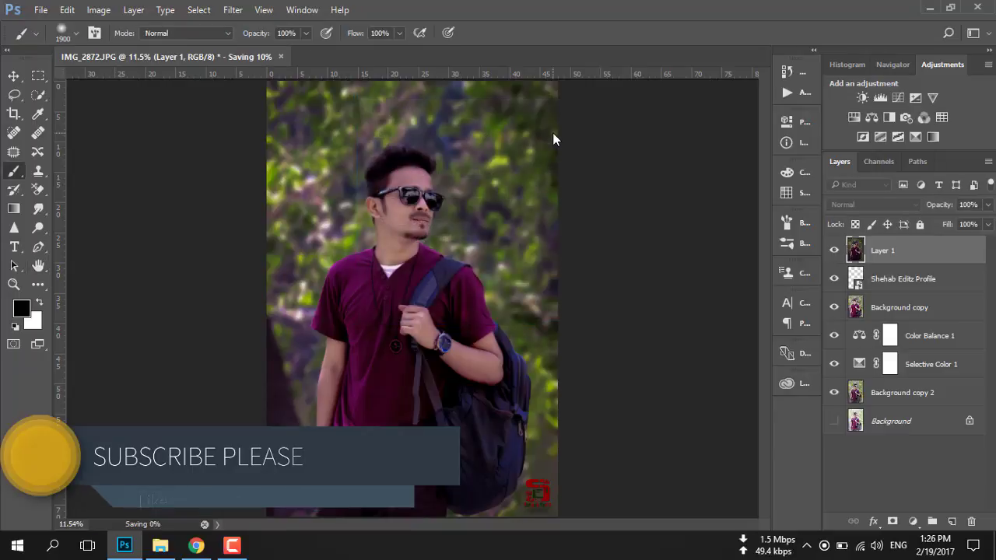
pyautogui.click(931, 9)
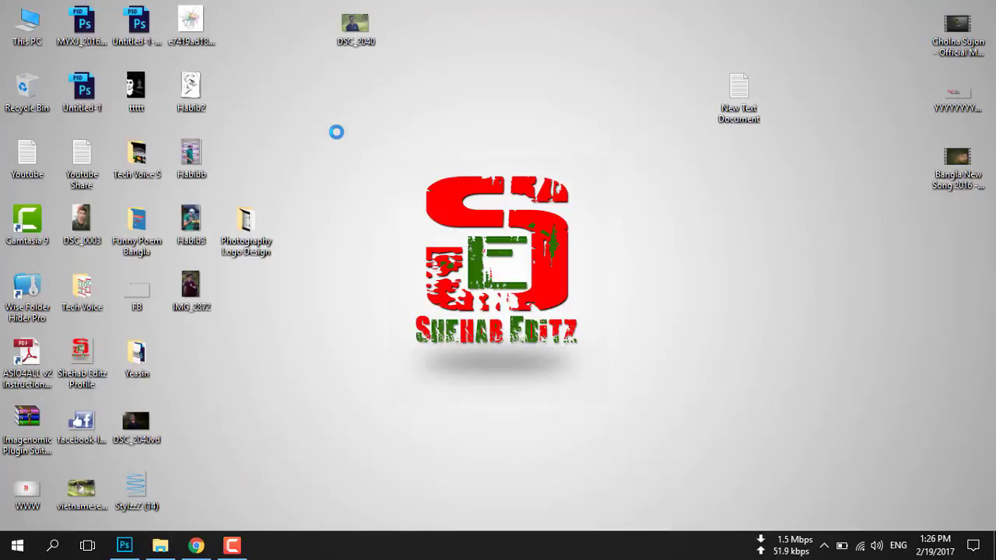
pyautogui.click(333, 105)
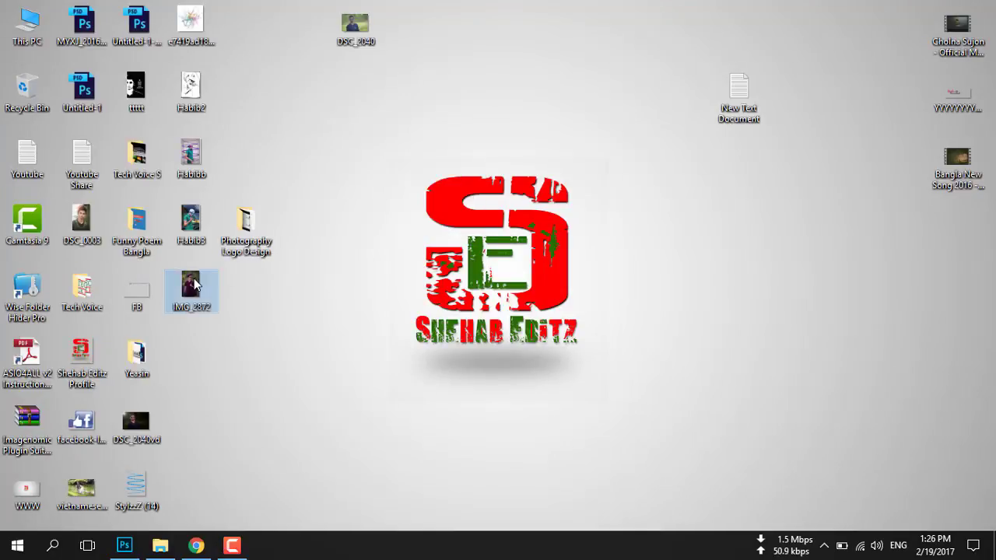
pyautogui.moveTo(191, 289)
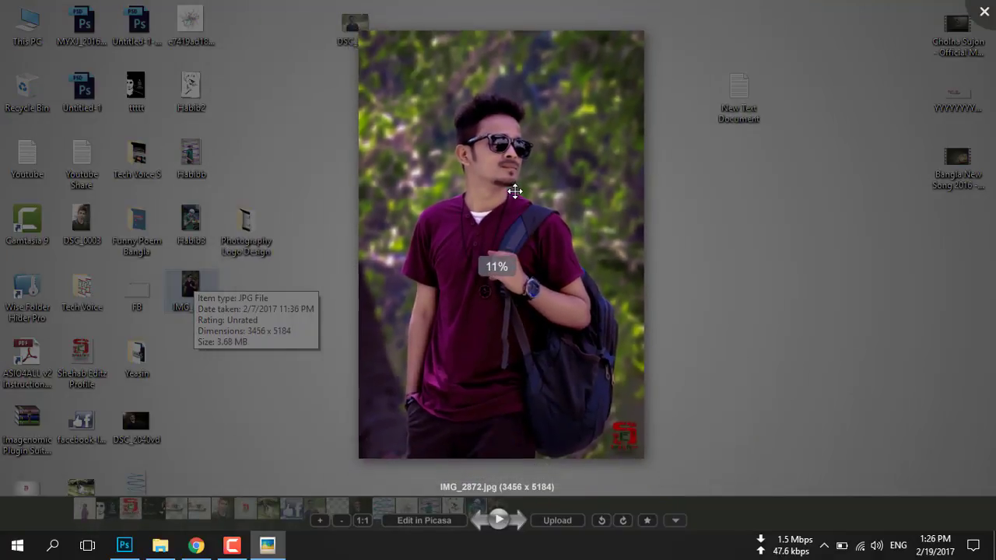
pyautogui.scroll(2, 515, 192)
pyautogui.scroll(-2, 514, 191)
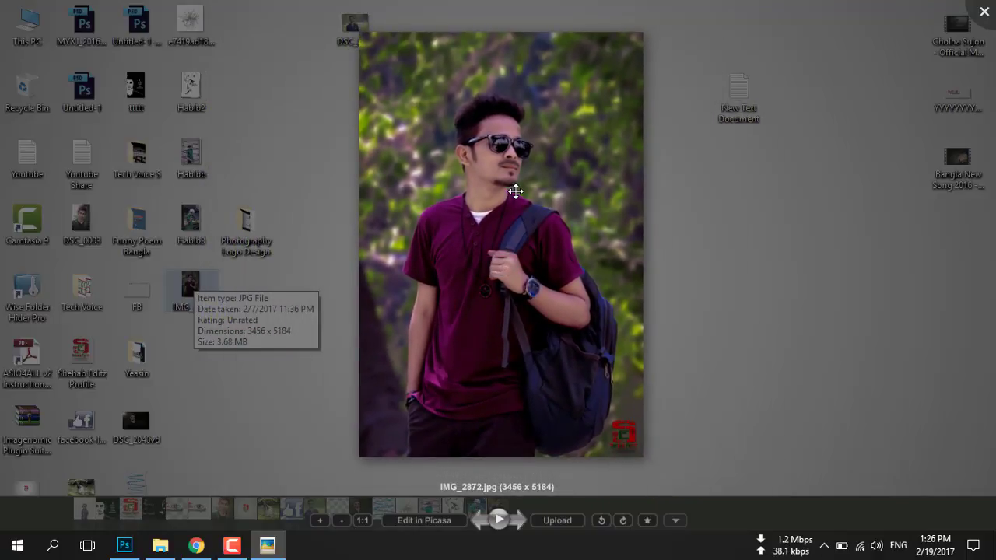
pyautogui.scroll(2, 515, 191)
pyautogui.scroll(-2, 515, 191)
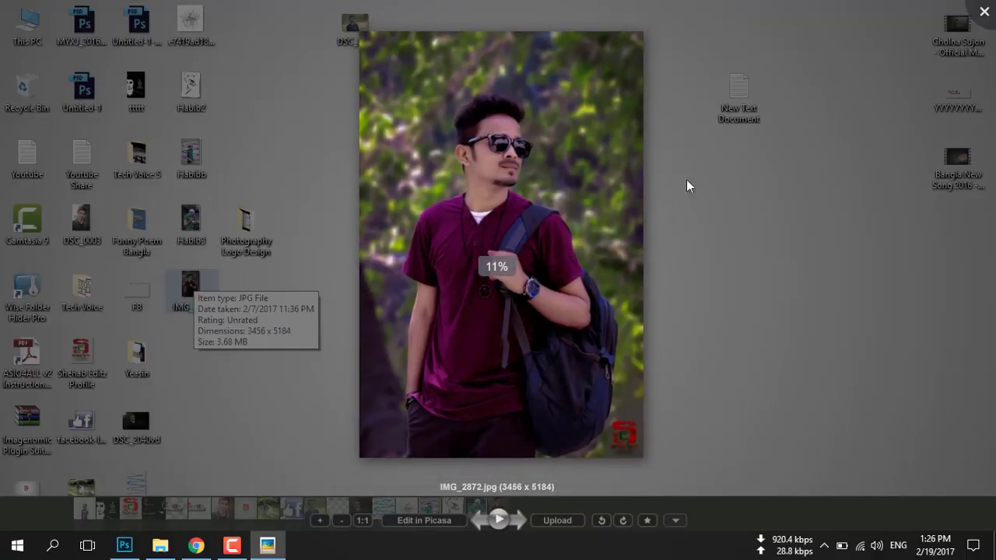
pyautogui.click(985, 9)
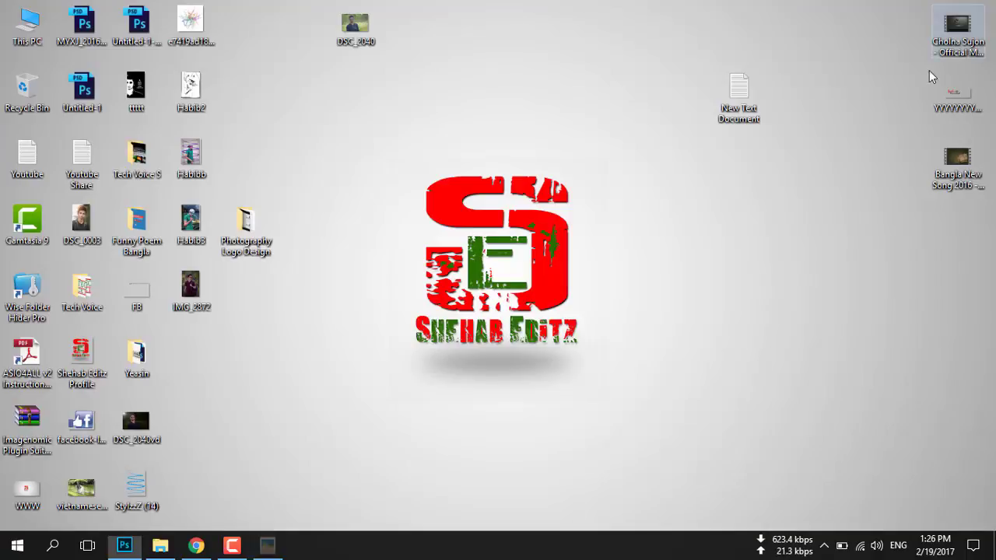